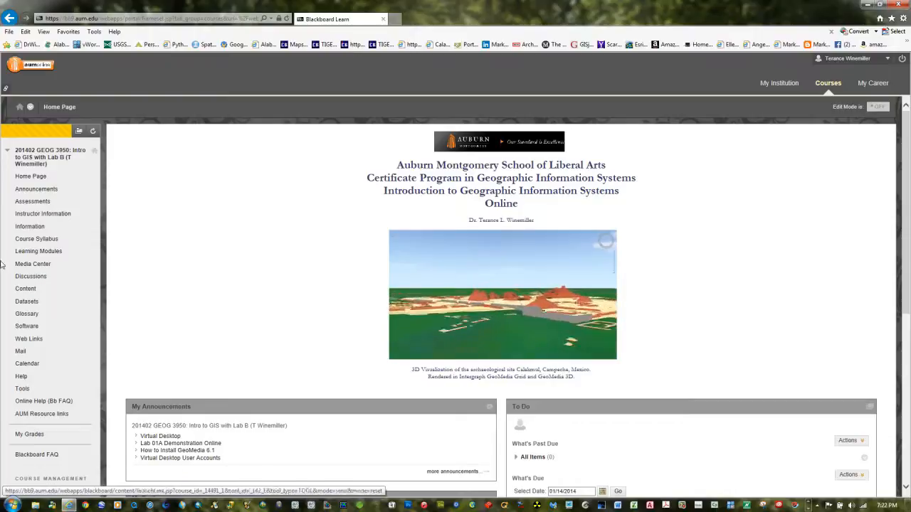
In the course's learning modules, open Topic One: Introduction to GIS and start the GEOG 3950 Lab 01 download.
{"action": "left_click", "coordinate": [29, 257]}
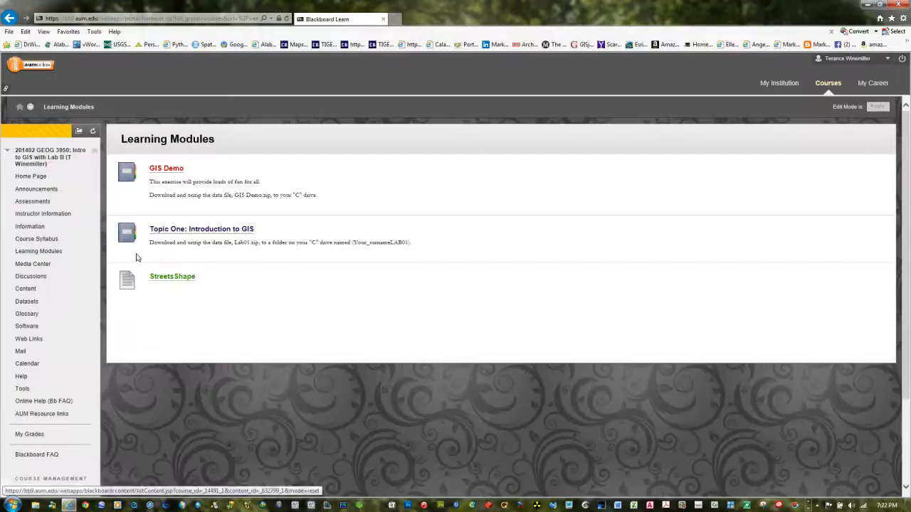
{"action": "left_click", "coordinate": [206, 229]}
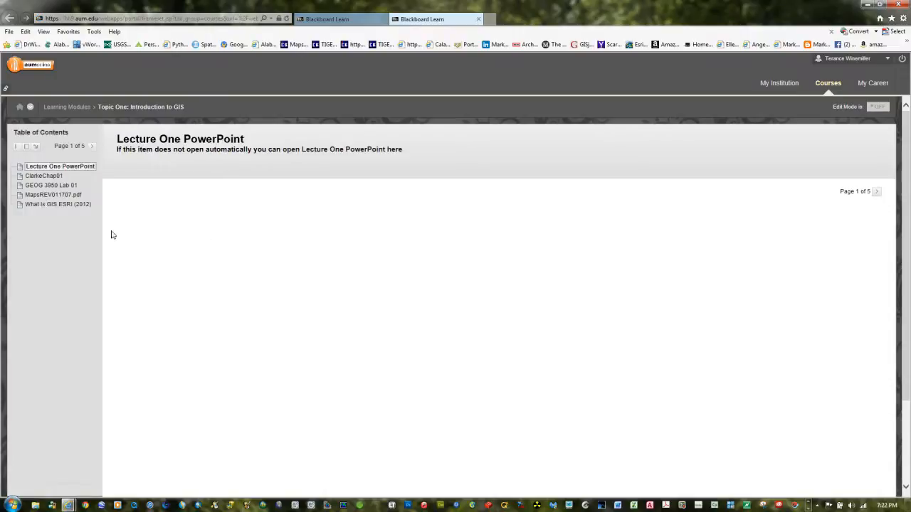
{"action": "left_click", "coordinate": [51, 186]}
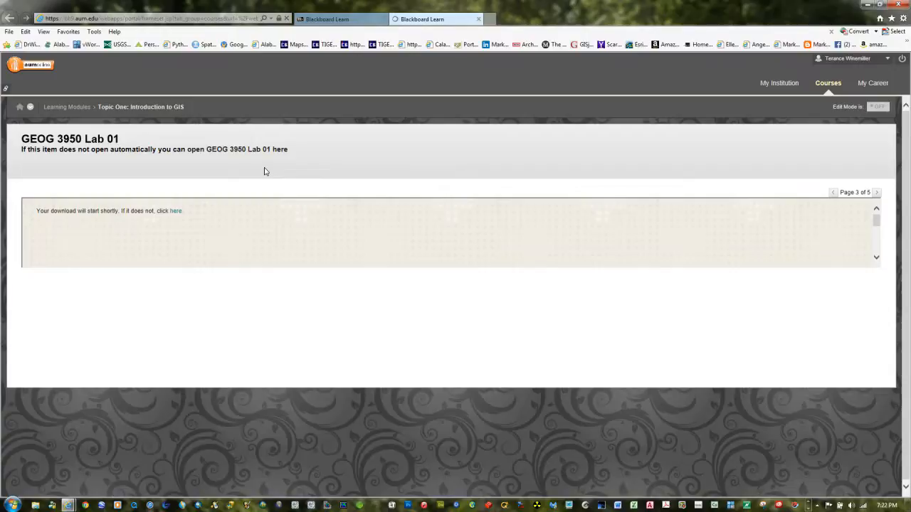
{"action": "left_click", "coordinate": [176, 212]}
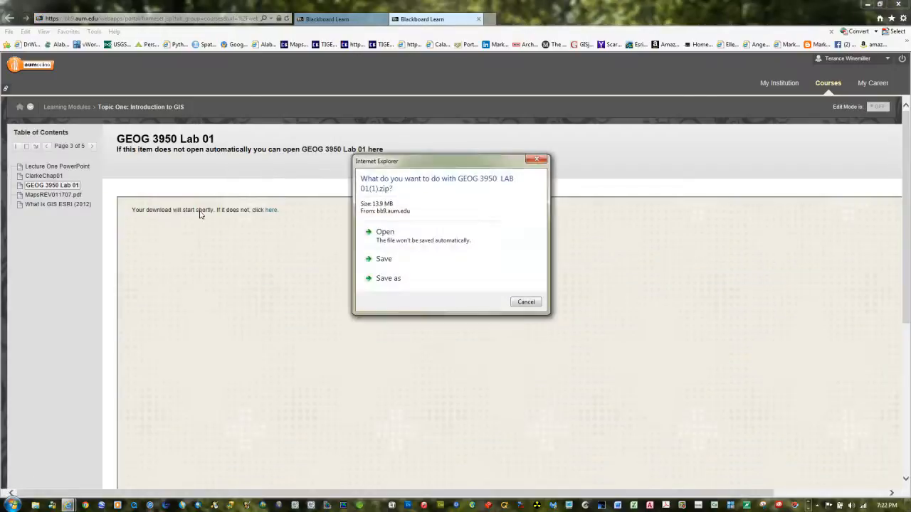
Save the lab zip file in a new folder on Local Disk (C:) named with the instructor's surname followed by LAB01B.
{"action": "left_click", "coordinate": [418, 279]}
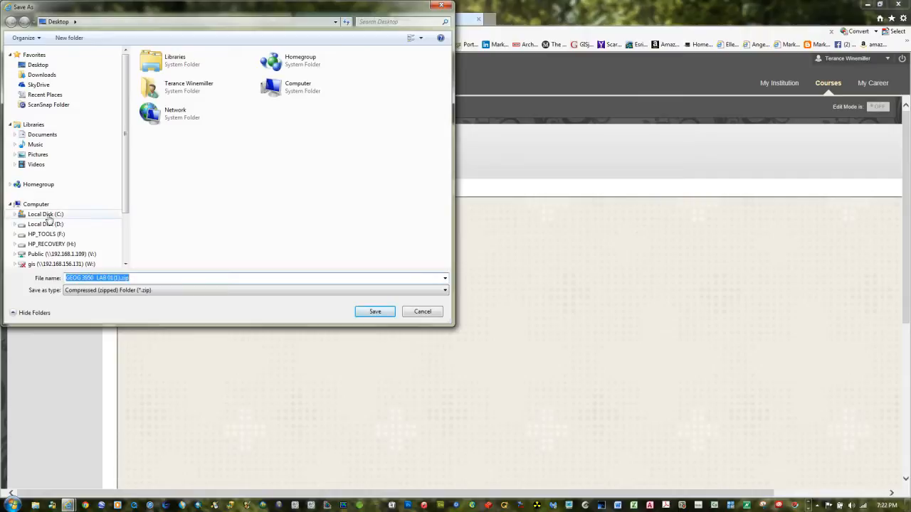
{"action": "left_click", "coordinate": [47, 215]}
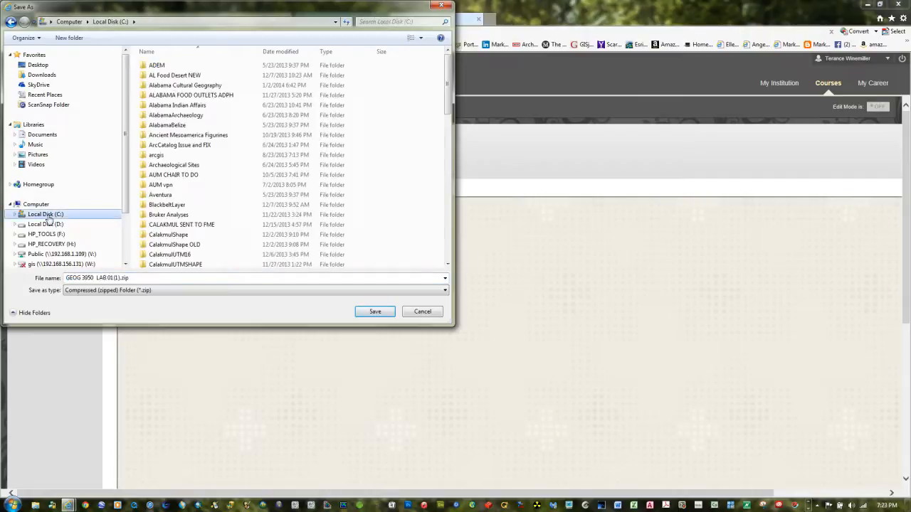
{"action": "left_click", "coordinate": [70, 38]}
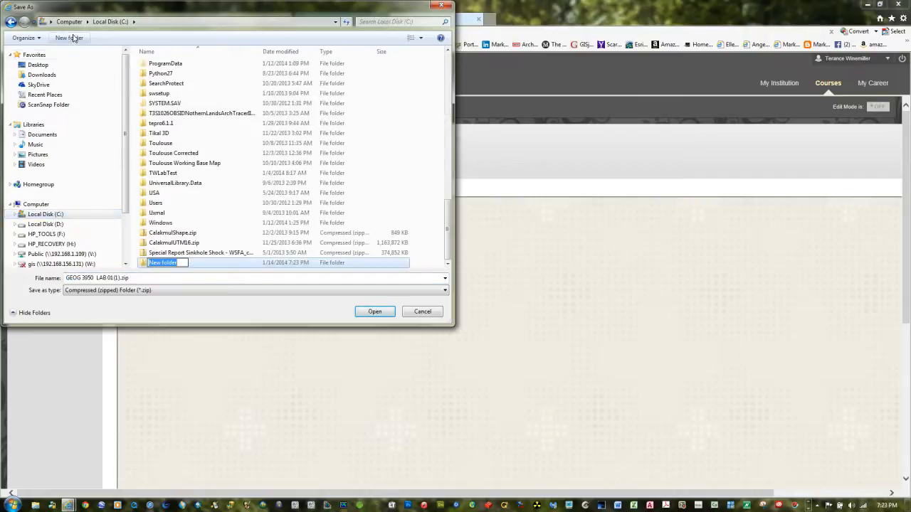
{"action": "type", "text": "WinemillerLAB01"}
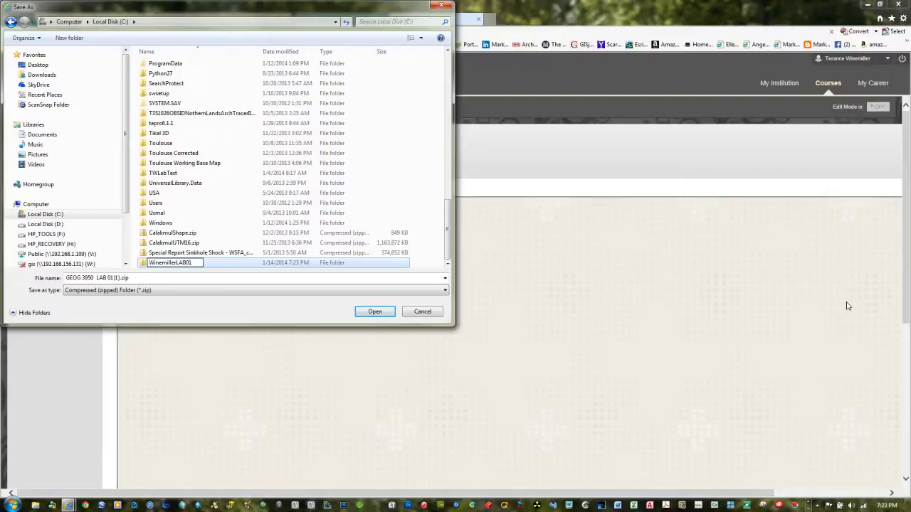
{"action": "type", "text": "B"}
{"action": "double_click", "coordinate": [143, 264]}
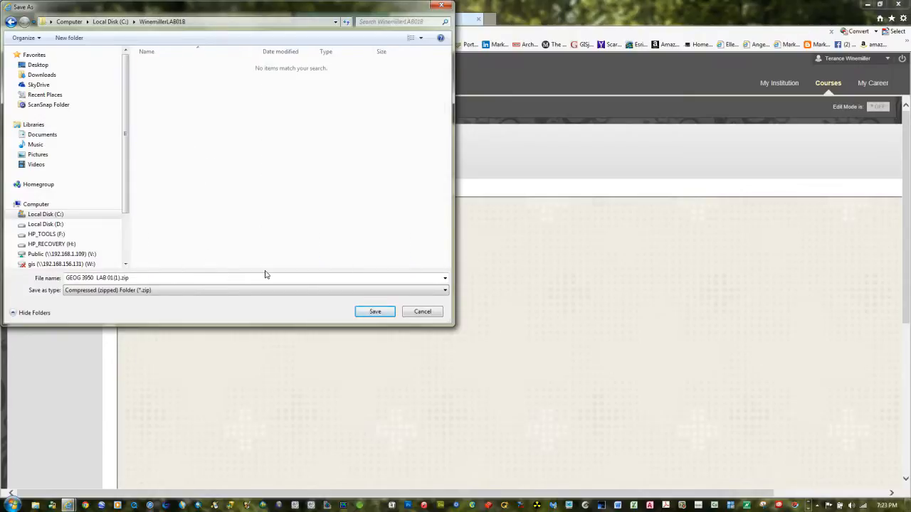
{"action": "left_click", "coordinate": [373, 312]}
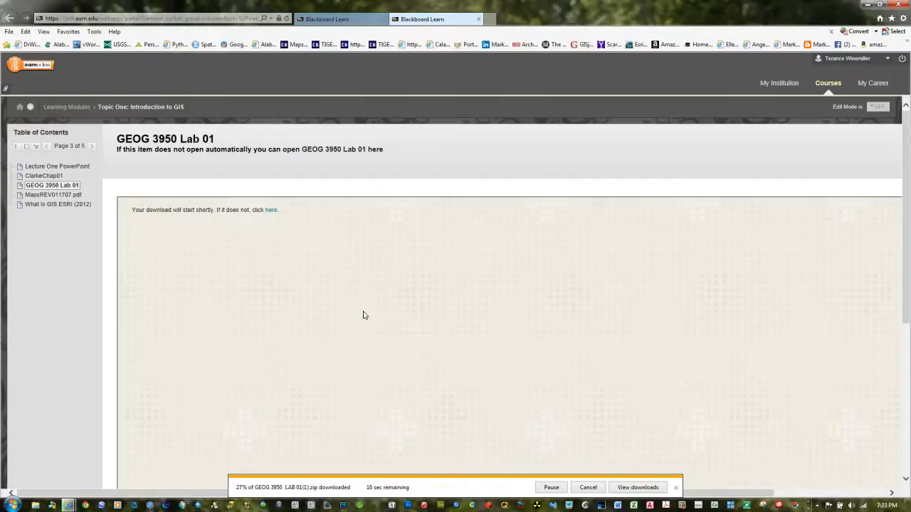
Switch to Windows Explorer and open the GEOG 3950 LAB 01(1).zip archive in the new lab folder on the C: drive.
{"action": "left_click", "coordinate": [868, 6]}
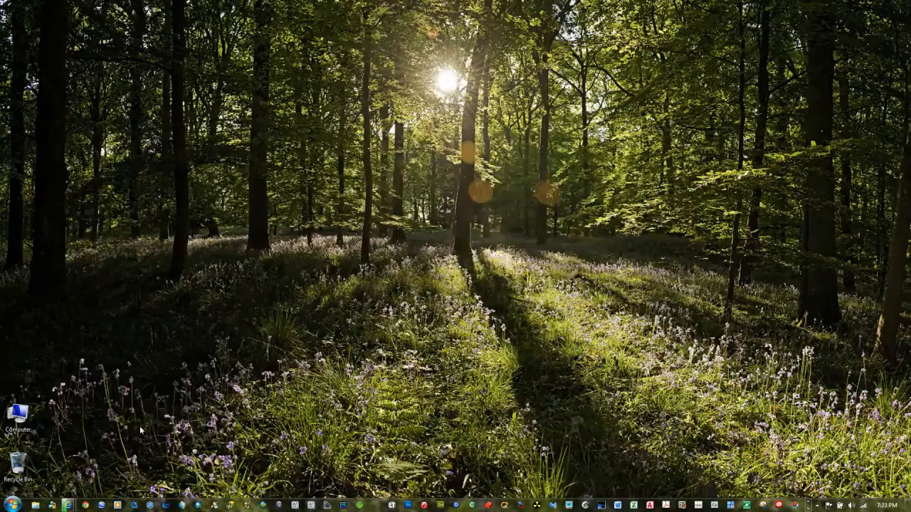
{"action": "left_click", "coordinate": [34, 506]}
{"action": "left_click", "coordinate": [167, 308]}
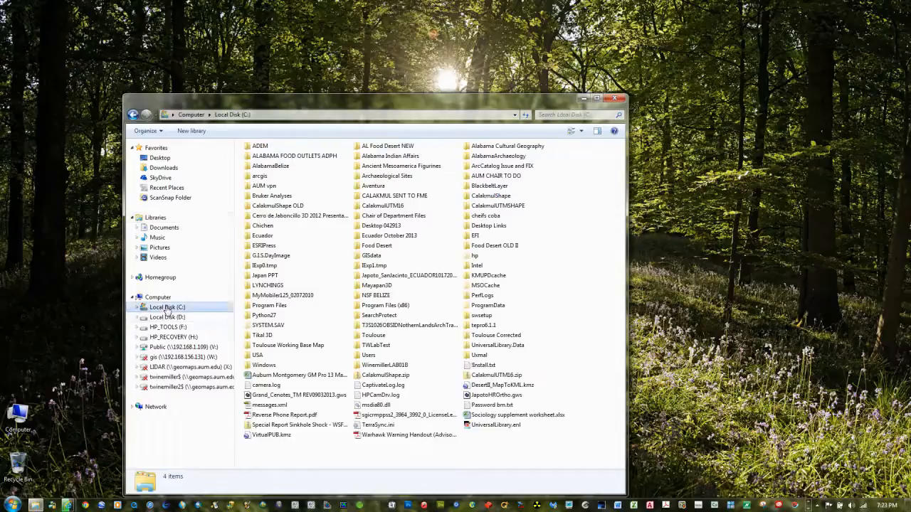
{"action": "double_click", "coordinate": [393, 367]}
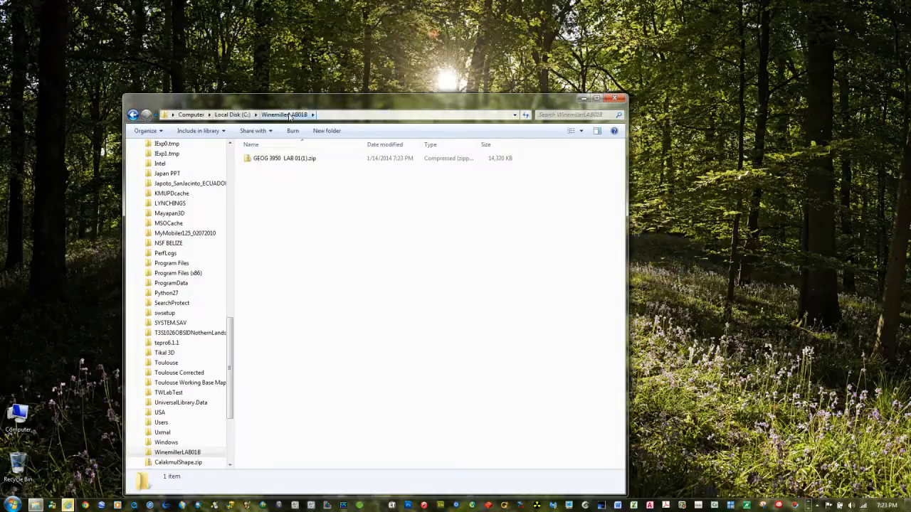
{"action": "double_click", "coordinate": [249, 158]}
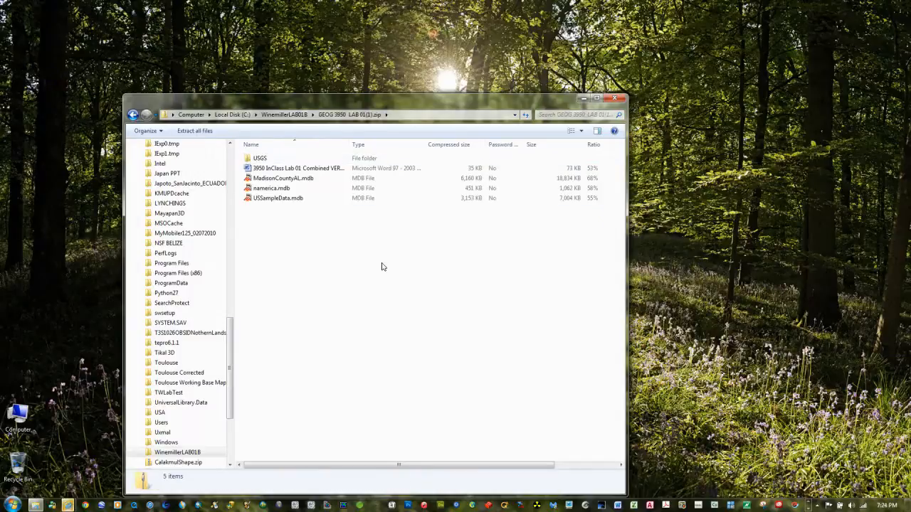
Copy all files and folders from the zip archive into the lab folder that contains it.
{"action": "key", "text": "ctrl+a"}
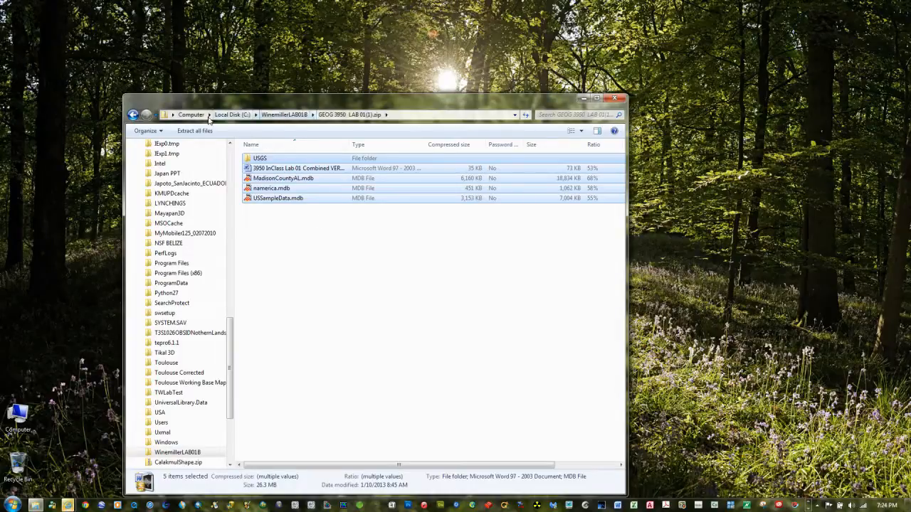
{"action": "left_click", "coordinate": [279, 117]}
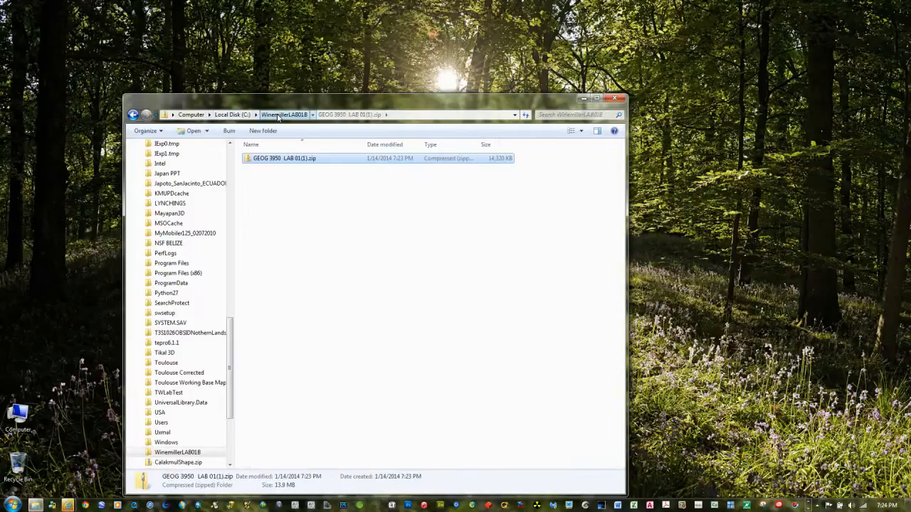
{"action": "left_click", "coordinate": [288, 198]}
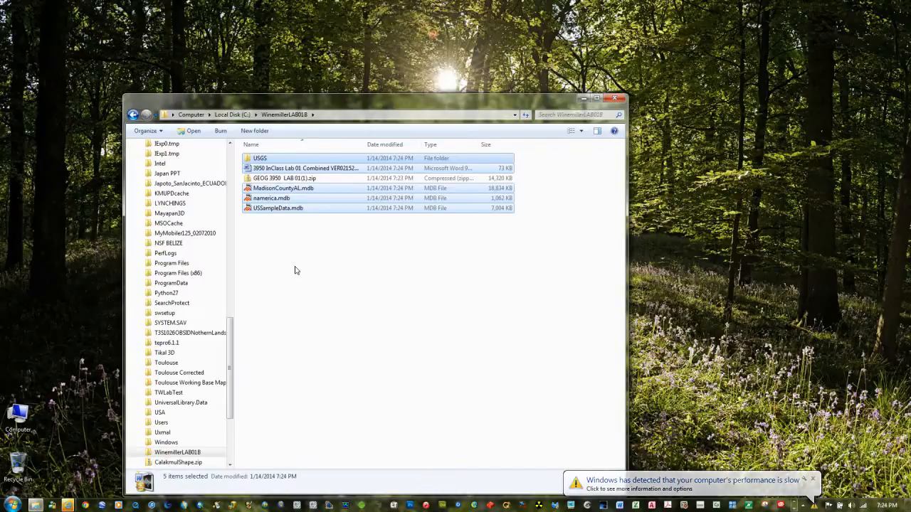
{"action": "left_click", "coordinate": [304, 277]}
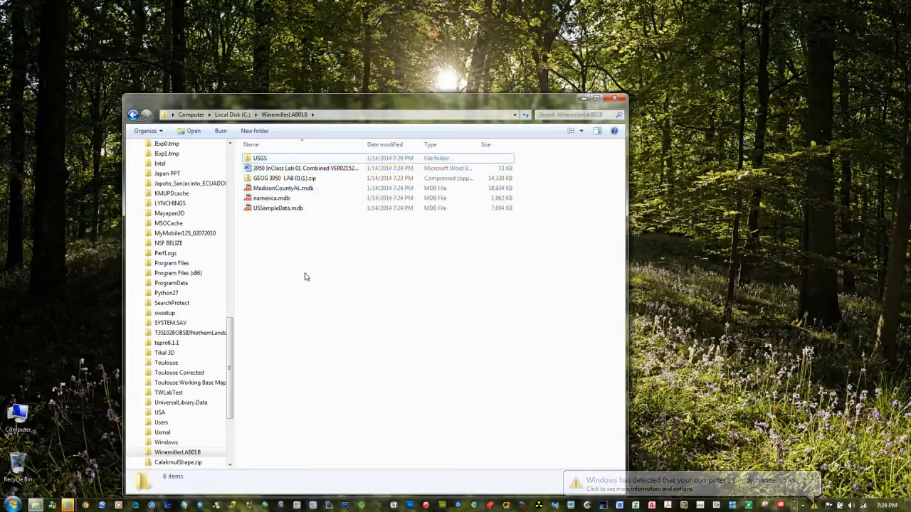
Delete the GEOG 3950 LAB 01(1).zip archive from the lab folder.
{"action": "left_click", "coordinate": [257, 179]}
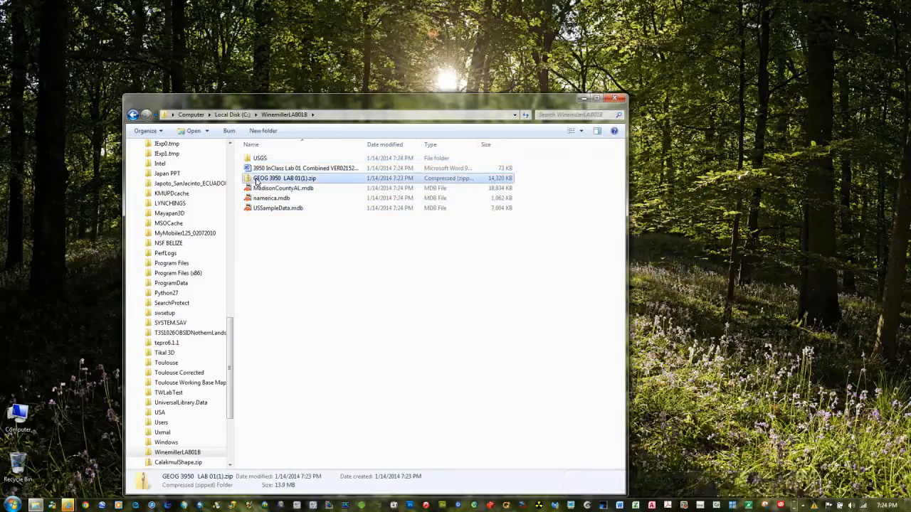
{"action": "right_click", "coordinate": [256, 179]}
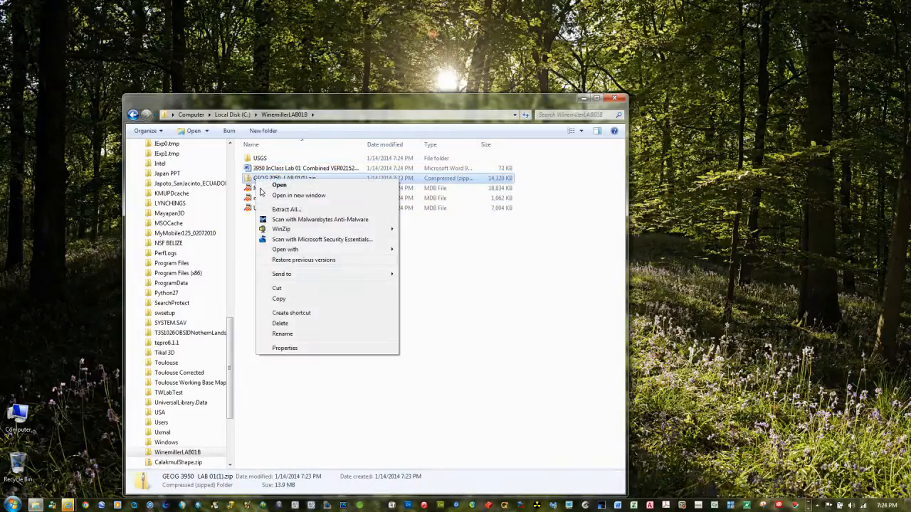
{"action": "left_click", "coordinate": [291, 324]}
{"action": "left_click", "coordinate": [478, 368]}
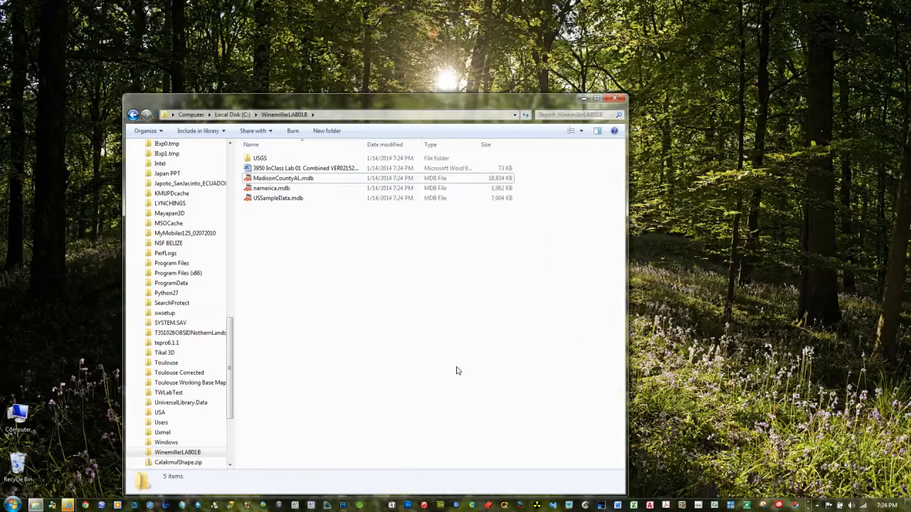
Open the 3950 InClass Lab 01 Combined document in Word and enable editing.
{"action": "double_click", "coordinate": [272, 169]}
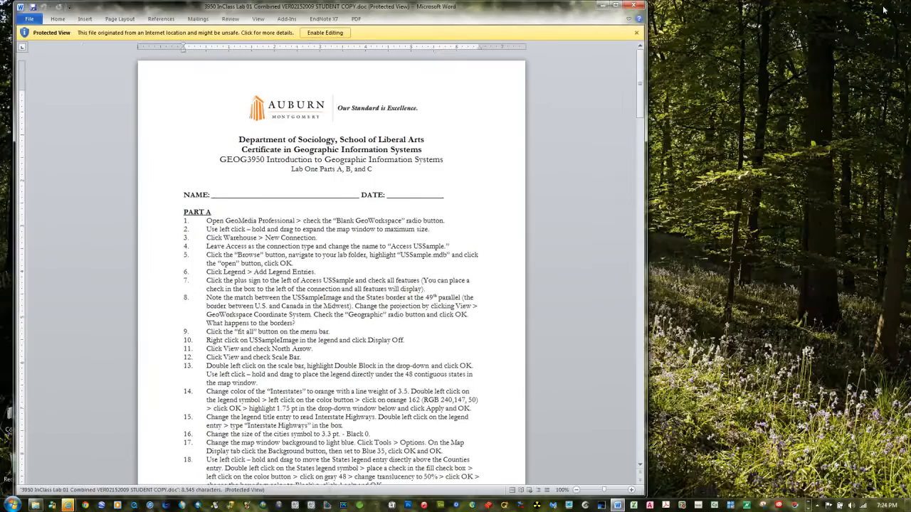
{"action": "left_click", "coordinate": [881, 7]}
{"action": "left_click", "coordinate": [309, 35]}
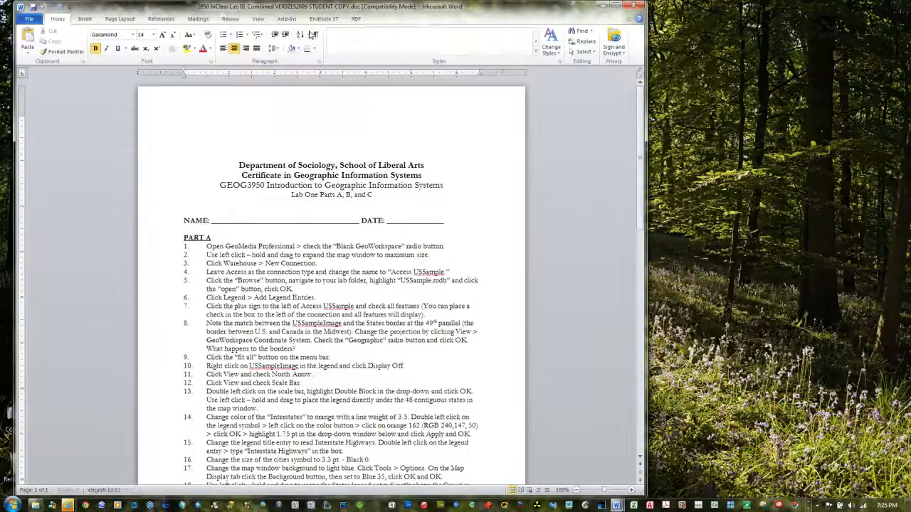
Save a copy of the lab document in the lab folder, named with the instructor's surname followed by LAB01.
{"action": "left_click", "coordinate": [30, 20]}
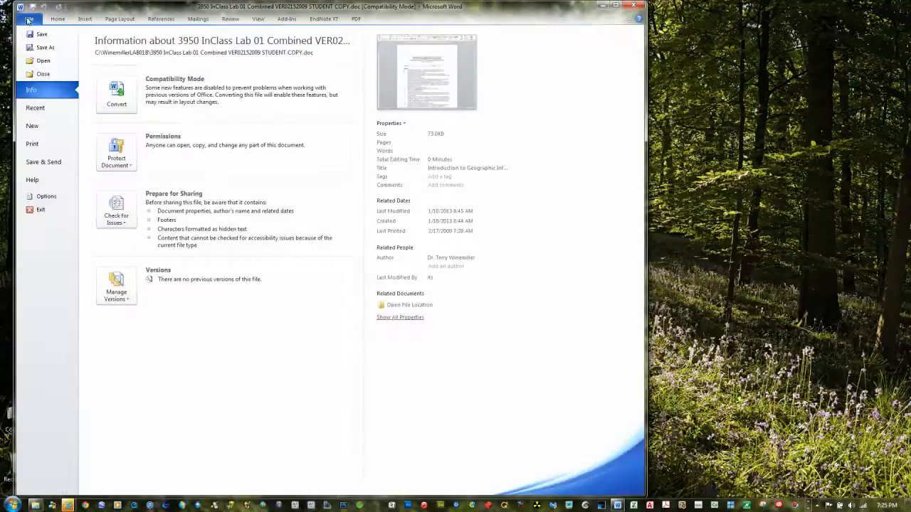
{"action": "left_click", "coordinate": [42, 47]}
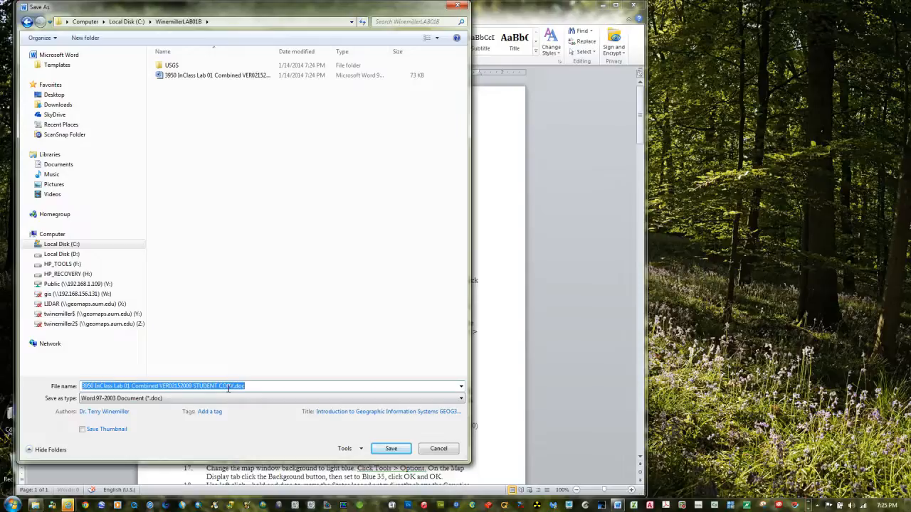
{"action": "type", "text": "WinemillerLAB01"}
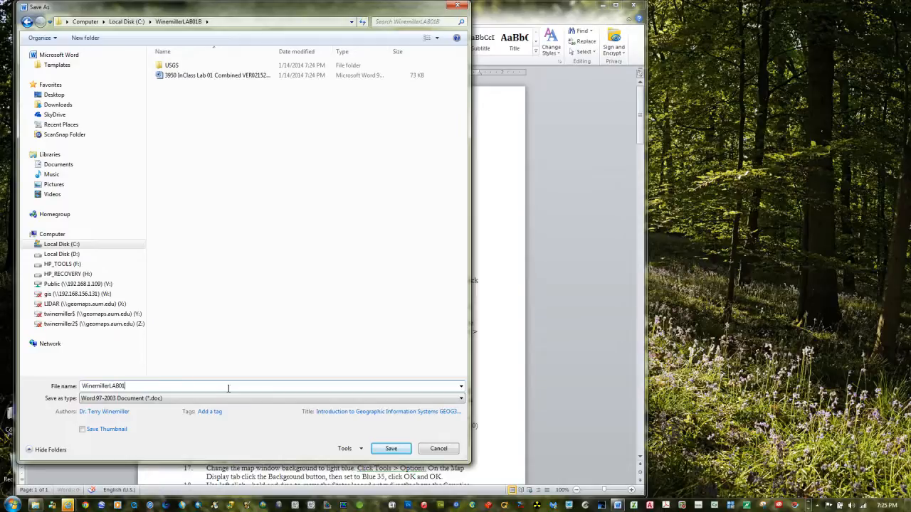
{"action": "left_click", "coordinate": [390, 449]}
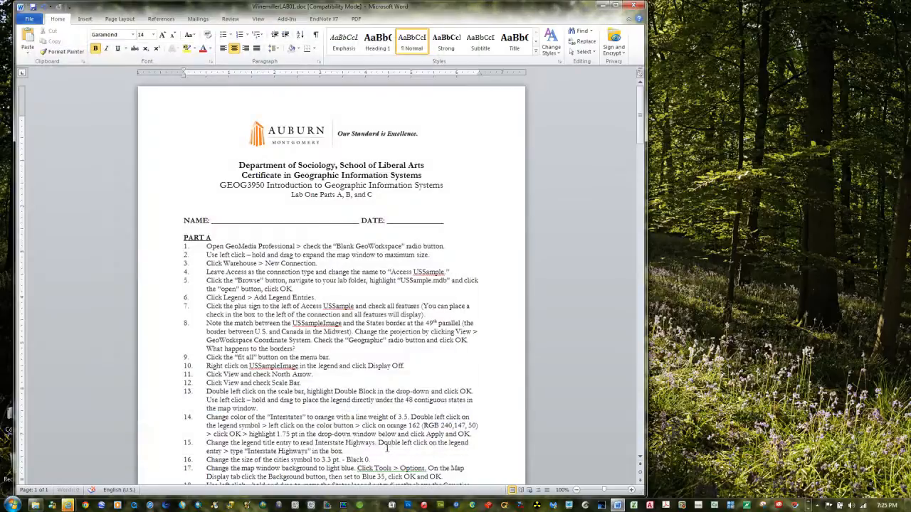
Add a page break after the last line of the lab document and remove the list number on the new page.
{"action": "left_click_drag", "start_coordinate": [640, 125], "coordinate": [640, 452]}
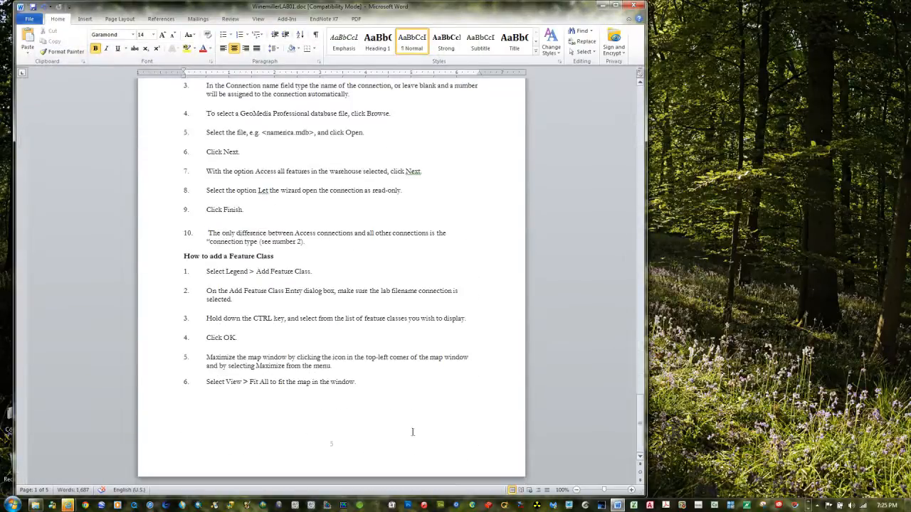
{"action": "left_click", "coordinate": [377, 384]}
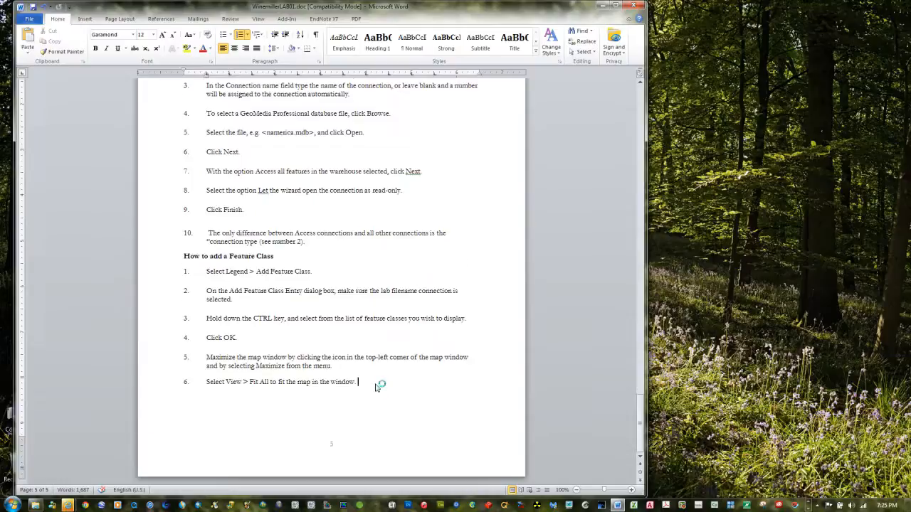
{"action": "key", "text": "ctrl+Return"}
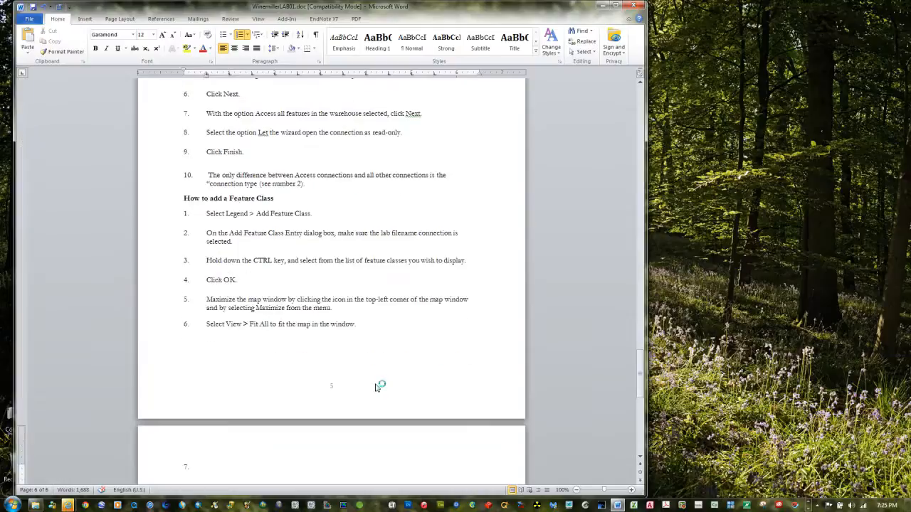
{"action": "key", "text": "BackSpace"}
Return to the desktop and empty the Recycle Bin, permanently deleting the lab zip file.
{"action": "left_click", "coordinate": [606, 7]}
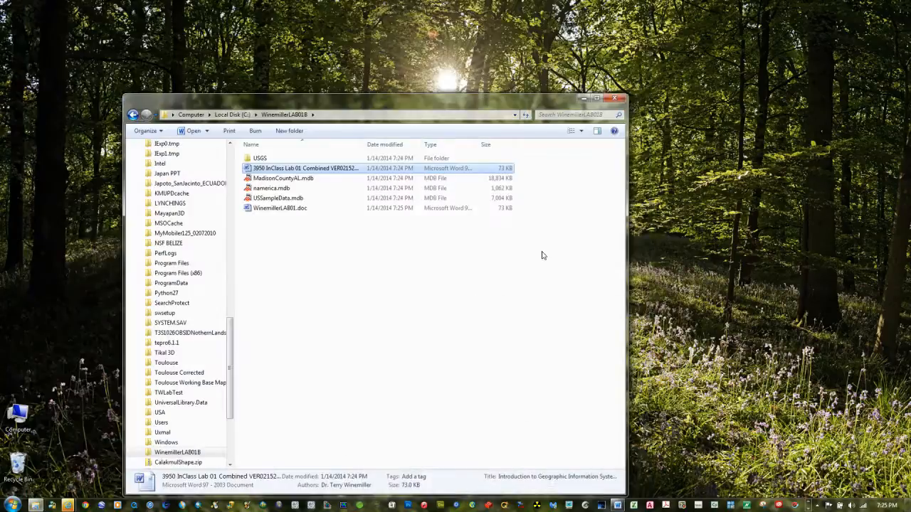
{"action": "left_click", "coordinate": [582, 98]}
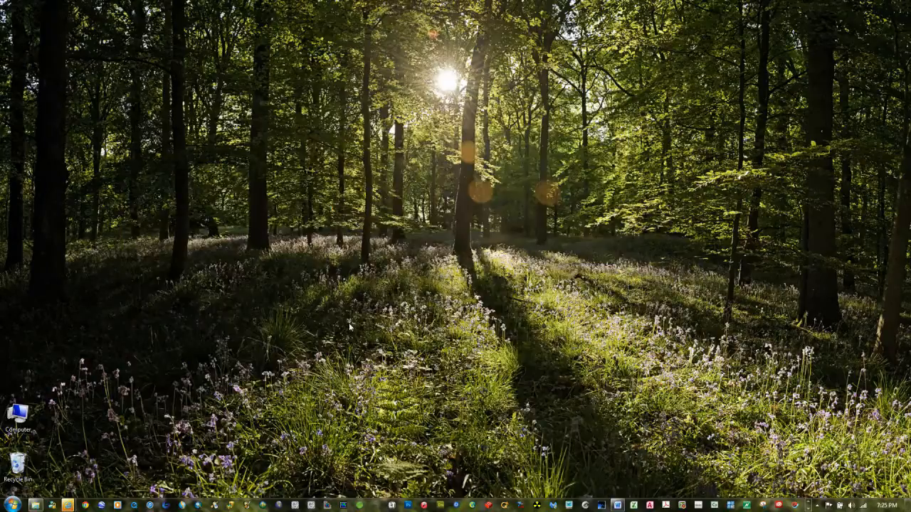
{"action": "right_click", "coordinate": [14, 472]}
{"action": "left_click", "coordinate": [46, 427]}
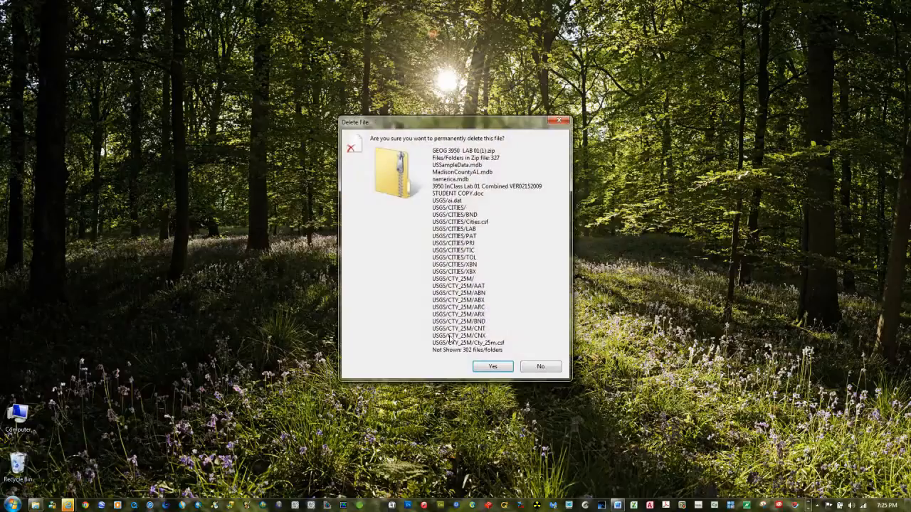
{"action": "left_click", "coordinate": [491, 366]}
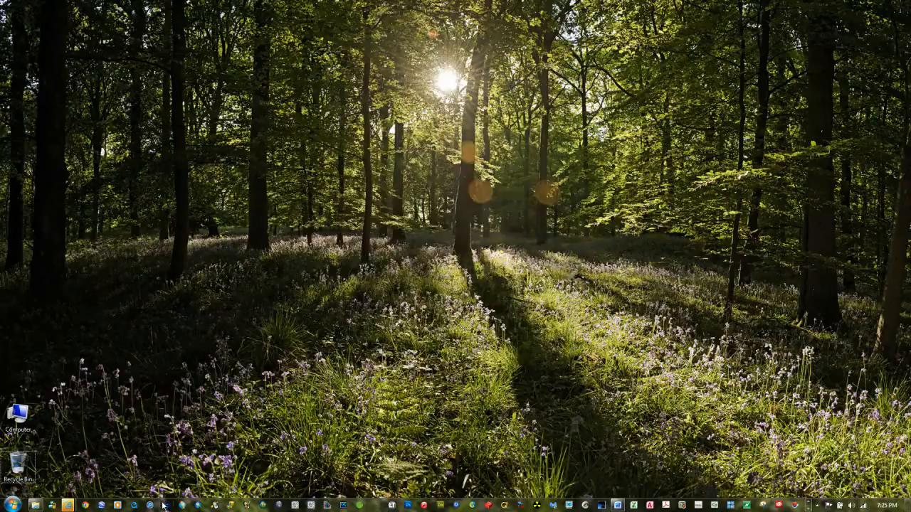
Launch GeoMedia Professional from the installed programs.
{"action": "left_click", "coordinate": [11, 508]}
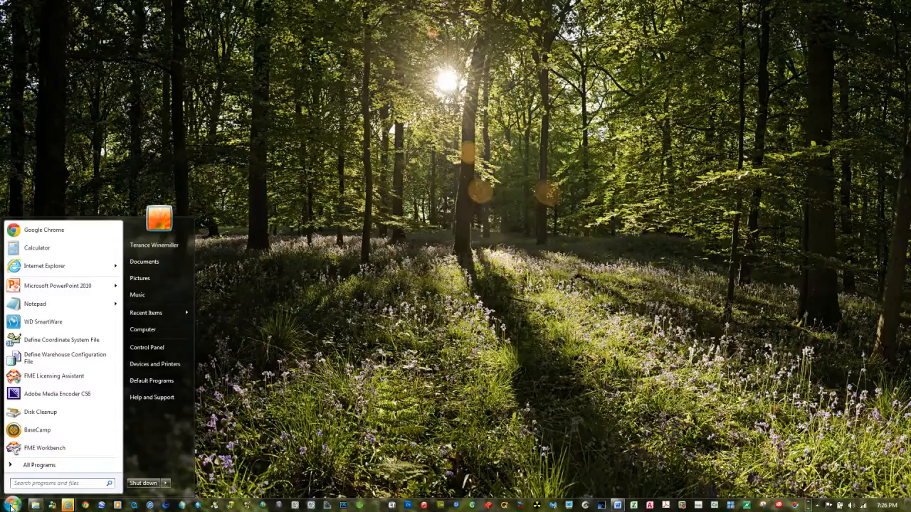
{"action": "left_click", "coordinate": [31, 466]}
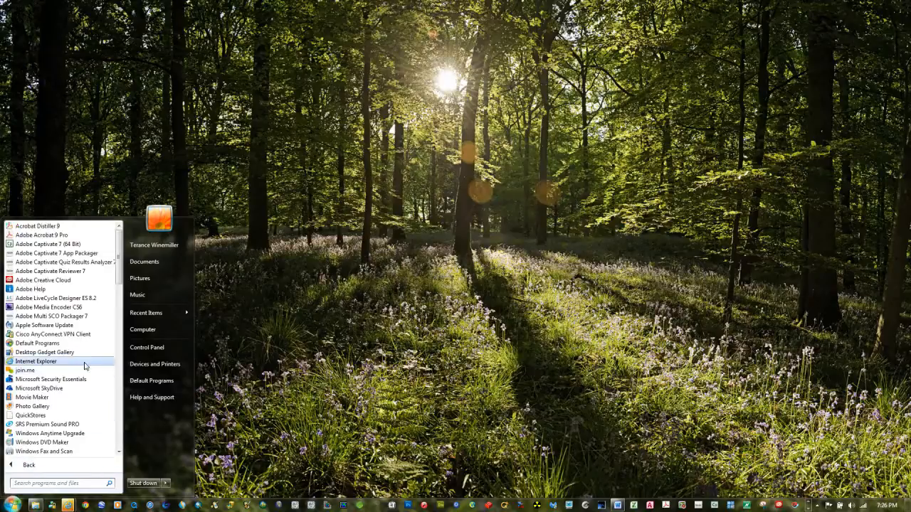
{"action": "left_click", "coordinate": [117, 440]}
{"action": "left_click", "coordinate": [116, 440]}
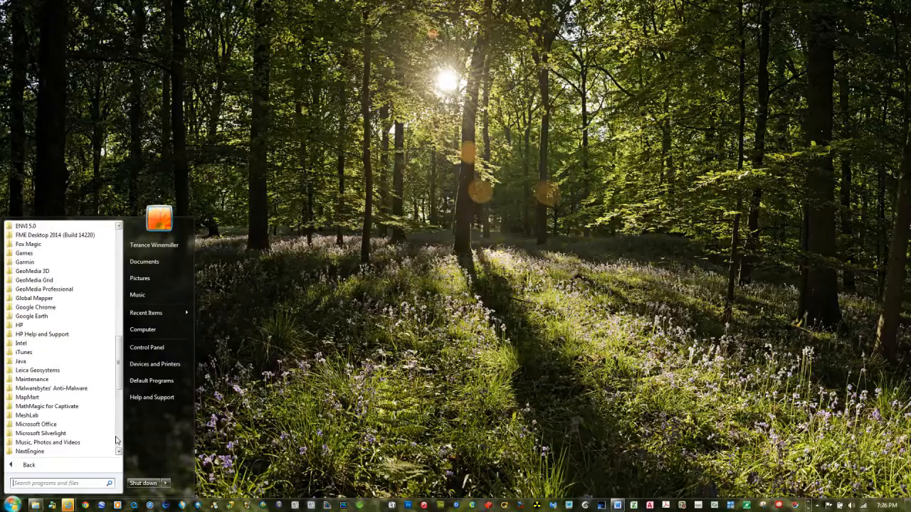
{"action": "left_click", "coordinate": [9, 292]}
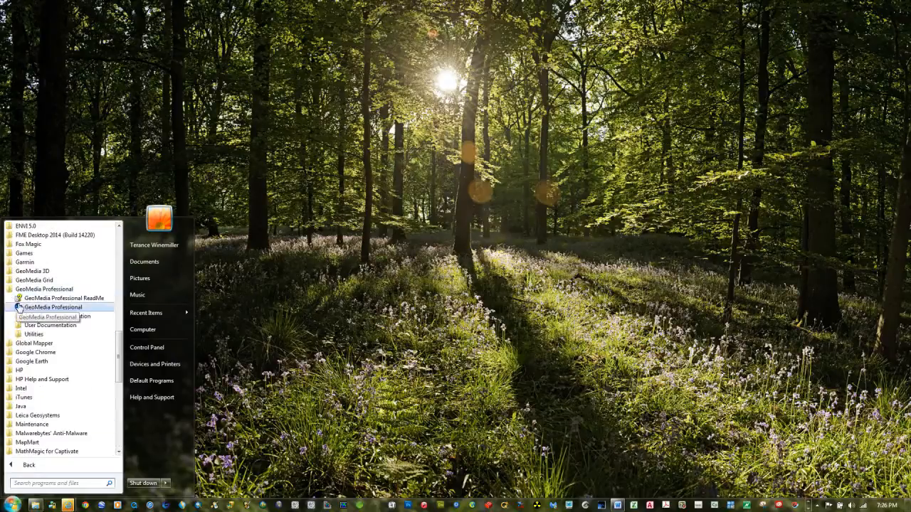
{"action": "left_click", "coordinate": [28, 307]}
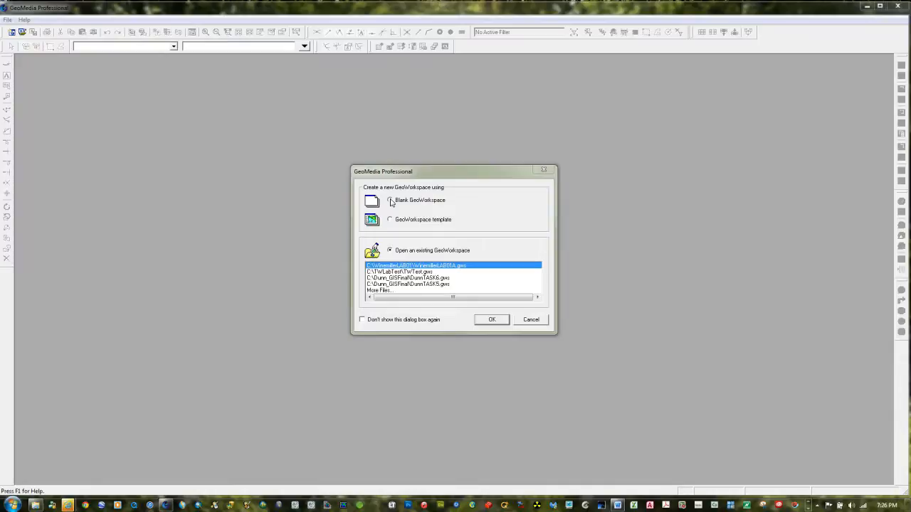
Create a blank GeoWorkspace and enlarge its map window to fill the workspace area.
{"action": "left_click", "coordinate": [390, 201]}
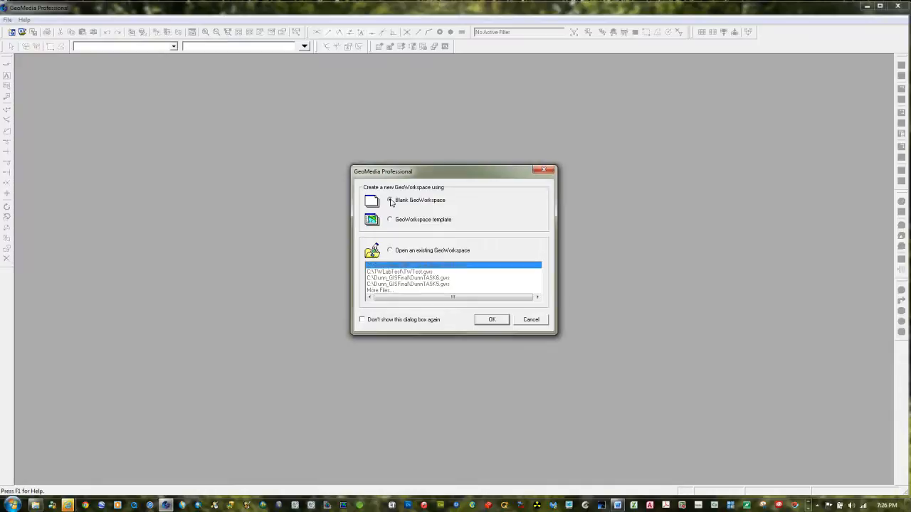
{"action": "left_click", "coordinate": [494, 321]}
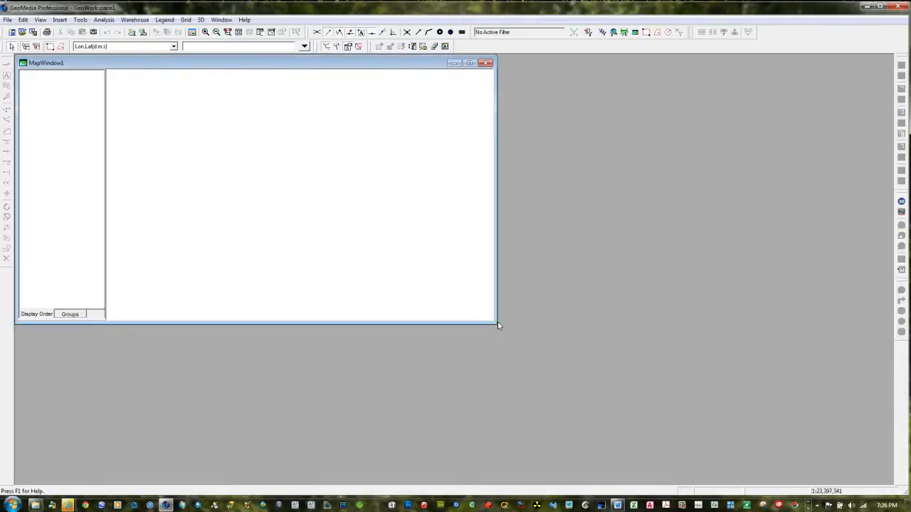
{"action": "left_click_drag", "start_coordinate": [497, 325], "coordinate": [894, 483]}
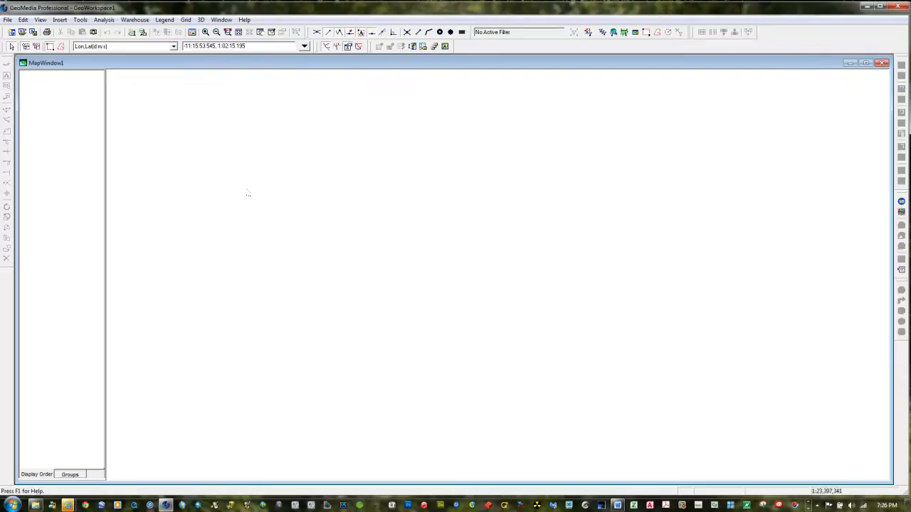
Start a new Access warehouse connection and name it Access USSample.
{"action": "left_click", "coordinate": [136, 20]}
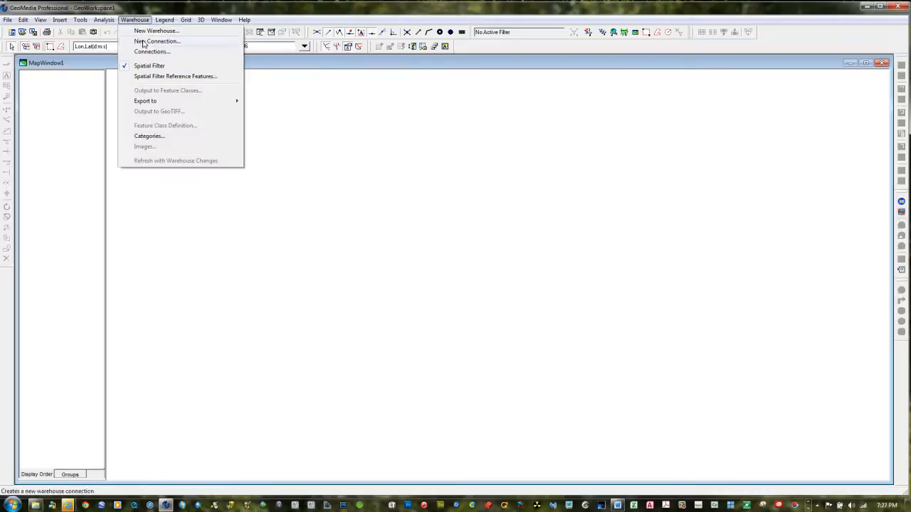
{"action": "left_click", "coordinate": [142, 40]}
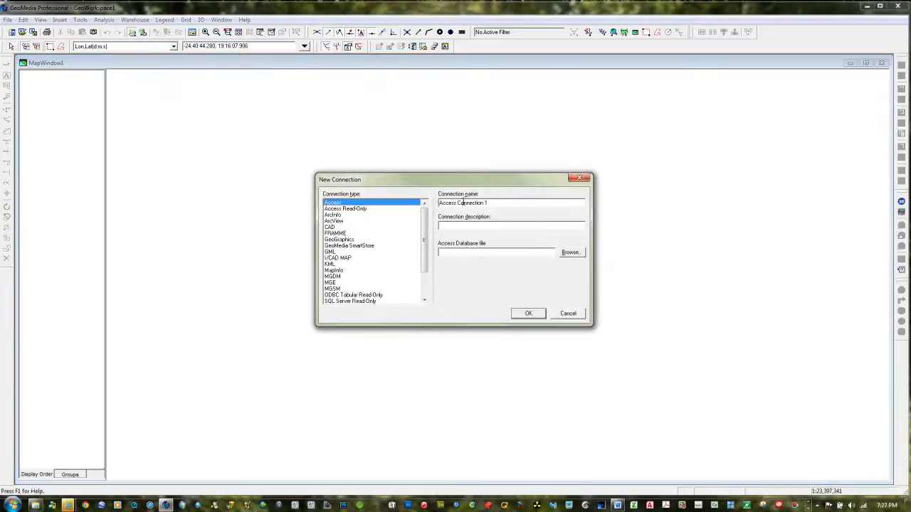
{"action": "left_click_drag", "start_coordinate": [458, 203], "coordinate": [525, 202]}
{"action": "type", "text": "USSample"}
Set USSampleData.mdb from the LAB01B folder on the C: drive as the connection's Access database file and create the connection.
{"action": "left_click", "coordinate": [571, 253]}
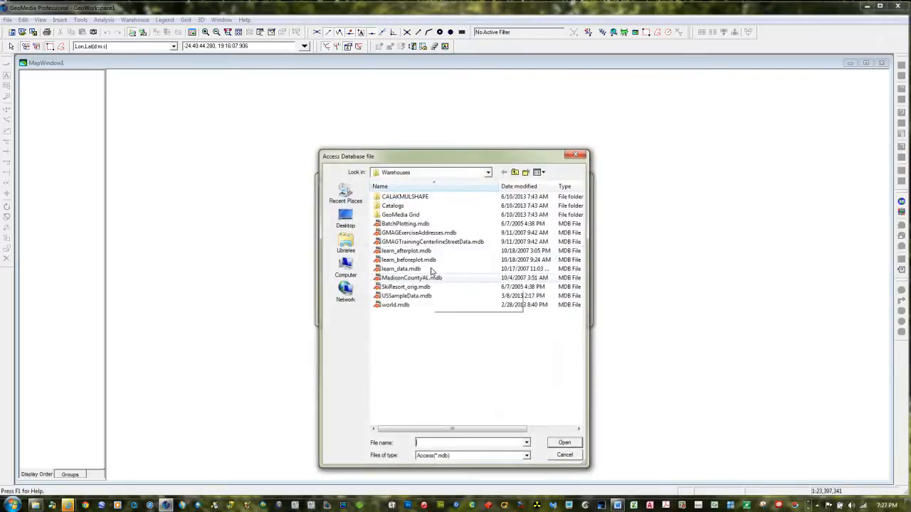
{"action": "left_click", "coordinate": [488, 173]}
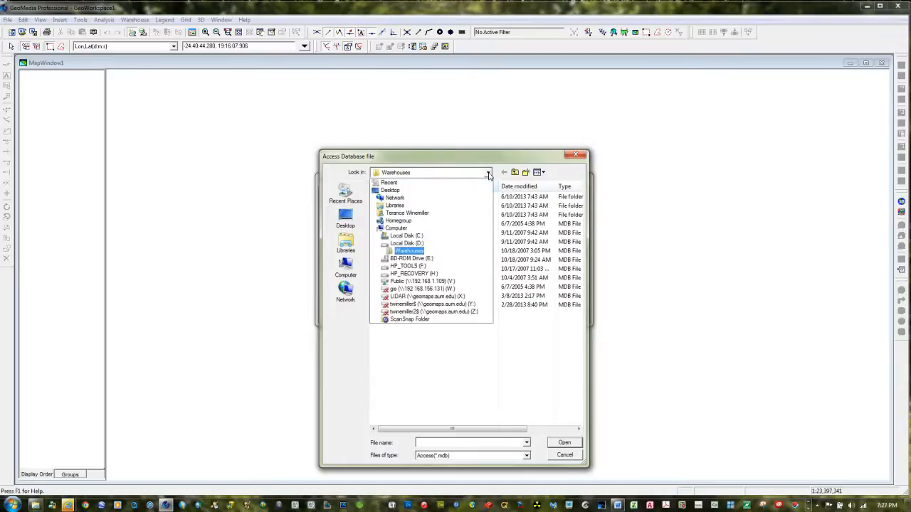
{"action": "left_click", "coordinate": [406, 237]}
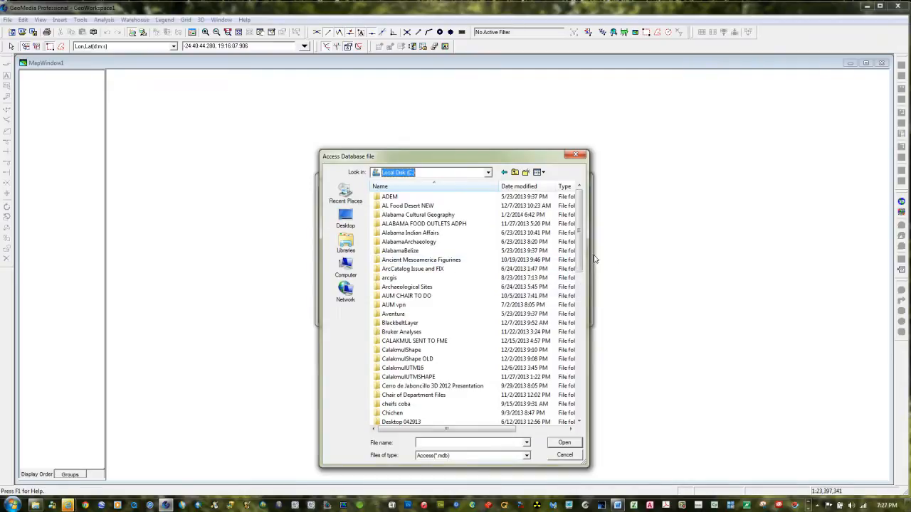
{"action": "left_click_drag", "start_coordinate": [580, 265], "coordinate": [579, 416]}
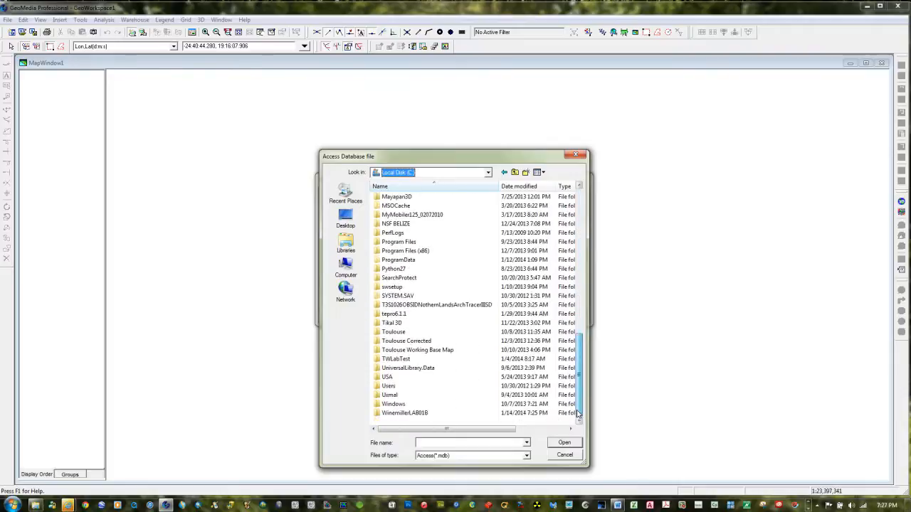
{"action": "double_click", "coordinate": [382, 414]}
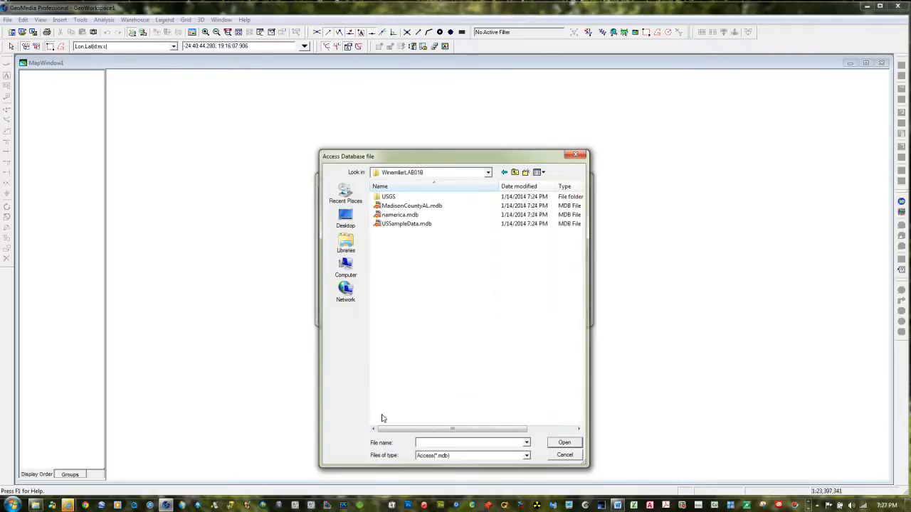
{"action": "left_click", "coordinate": [397, 224]}
{"action": "left_click", "coordinate": [563, 443]}
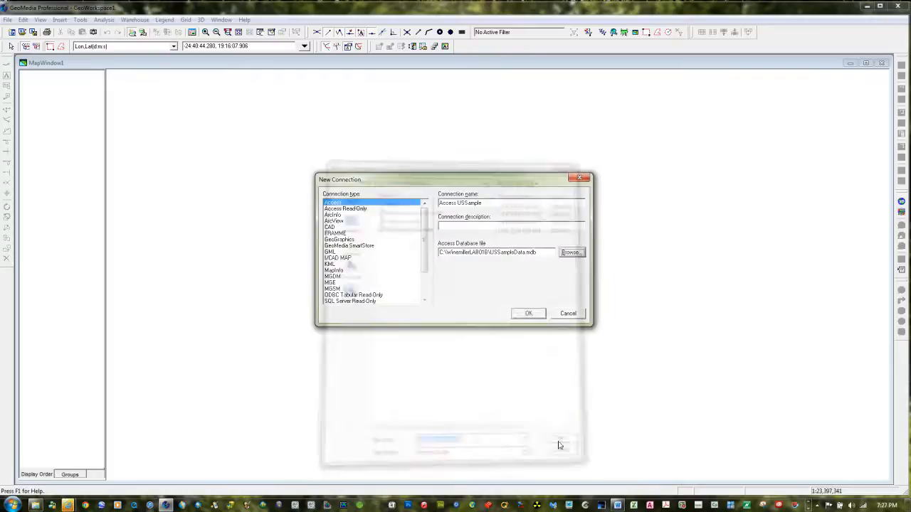
{"action": "left_click", "coordinate": [527, 314]}
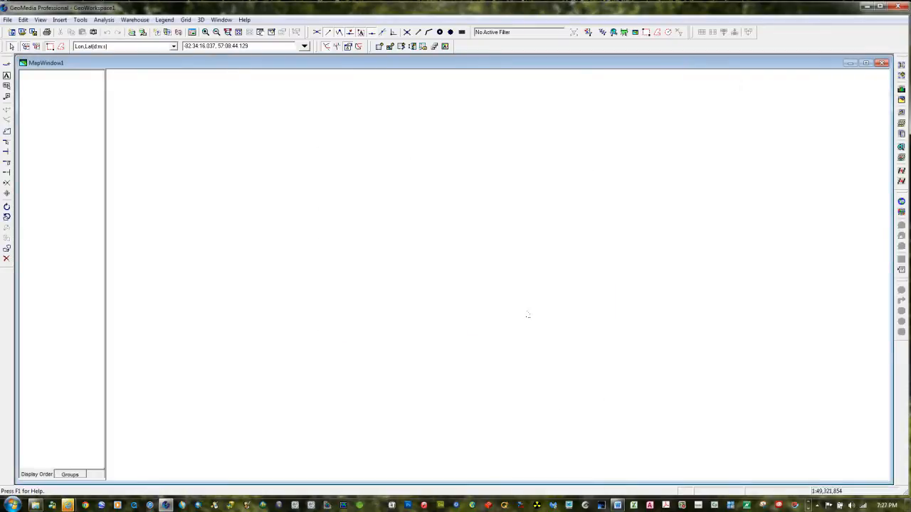
Check the name, type and warehouse path in the list of warehouse connections.
{"action": "left_click", "coordinate": [134, 20]}
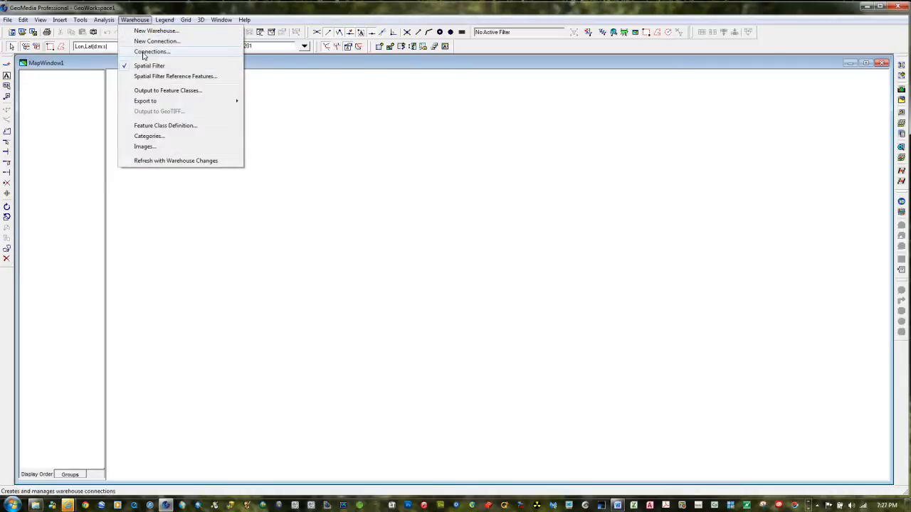
{"action": "left_click", "coordinate": [145, 53]}
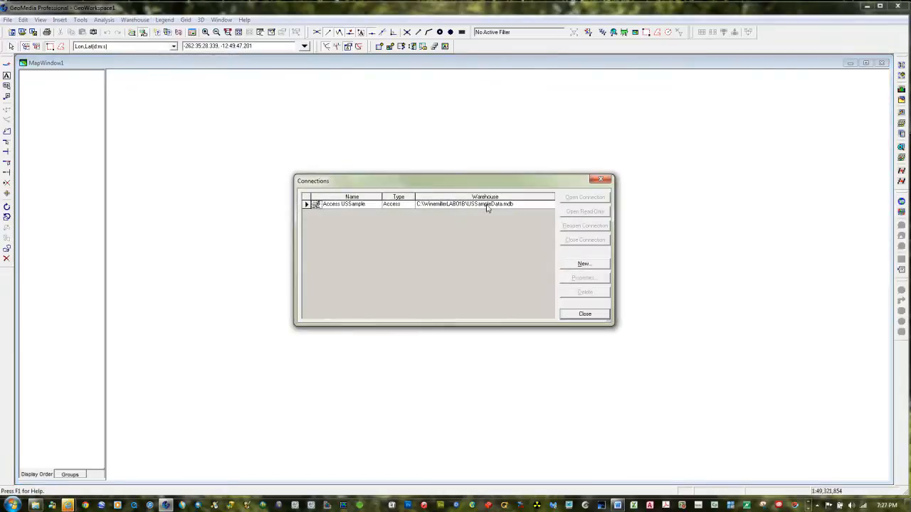
{"action": "left_click", "coordinate": [585, 315]}
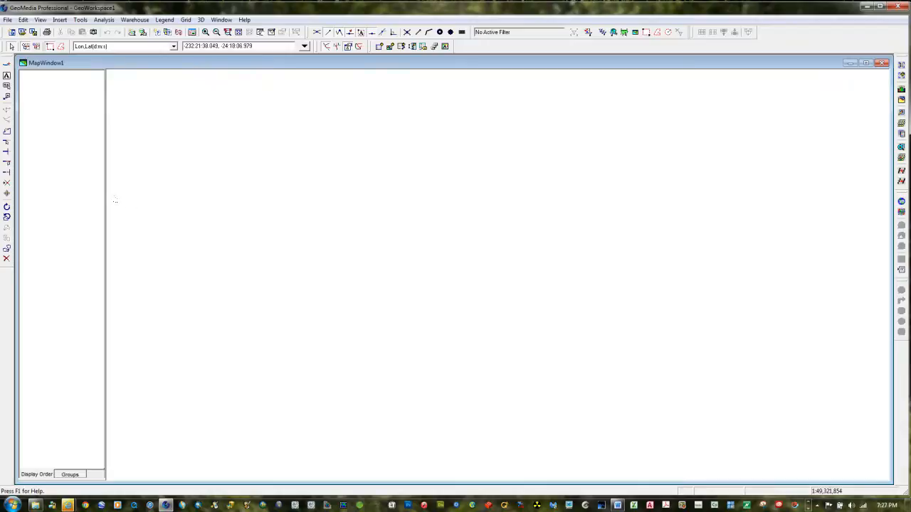
Create a new Access warehouse from the normal.mdt template, saved as Alabama in the LAB01B folder on the C: drive.
{"action": "left_click", "coordinate": [134, 20]}
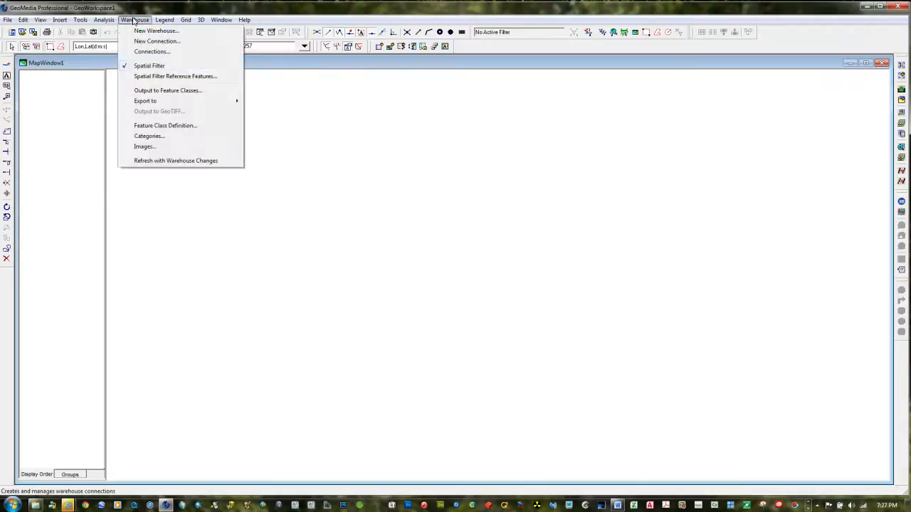
{"action": "left_click", "coordinate": [140, 32]}
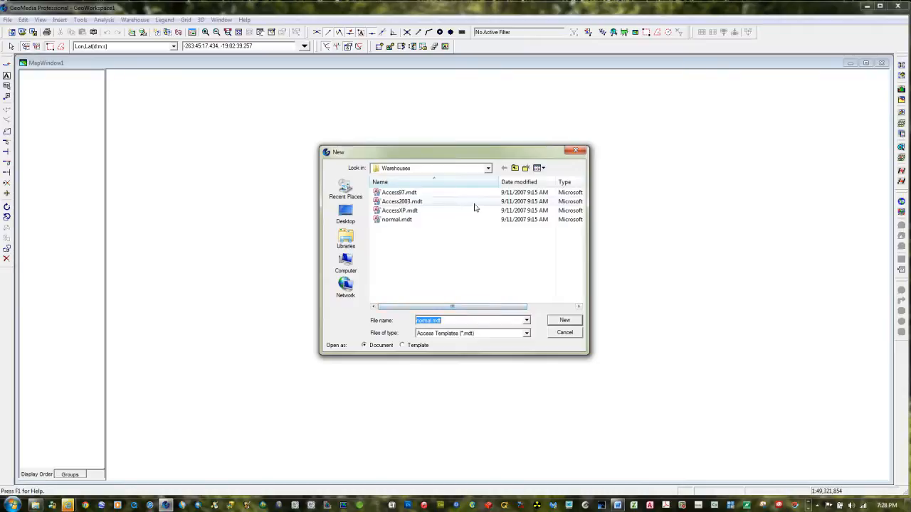
{"action": "left_click", "coordinate": [565, 321]}
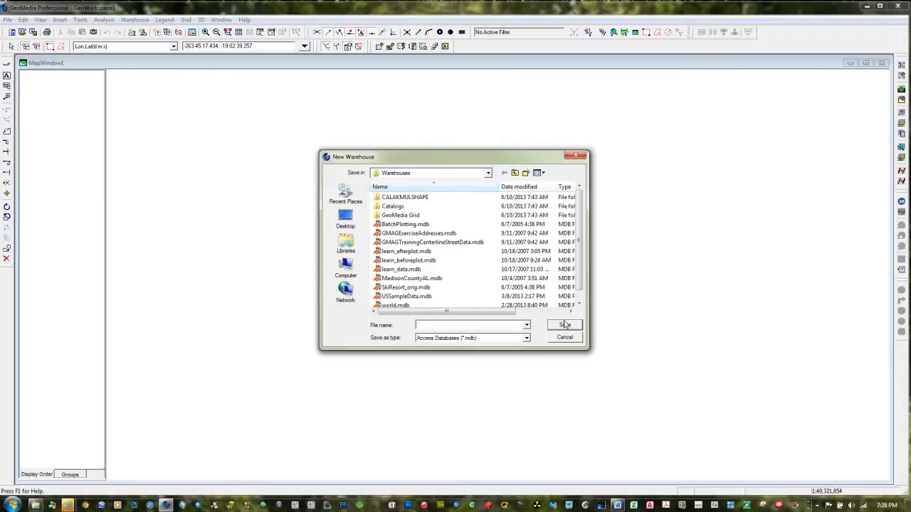
{"action": "left_click", "coordinate": [489, 173]}
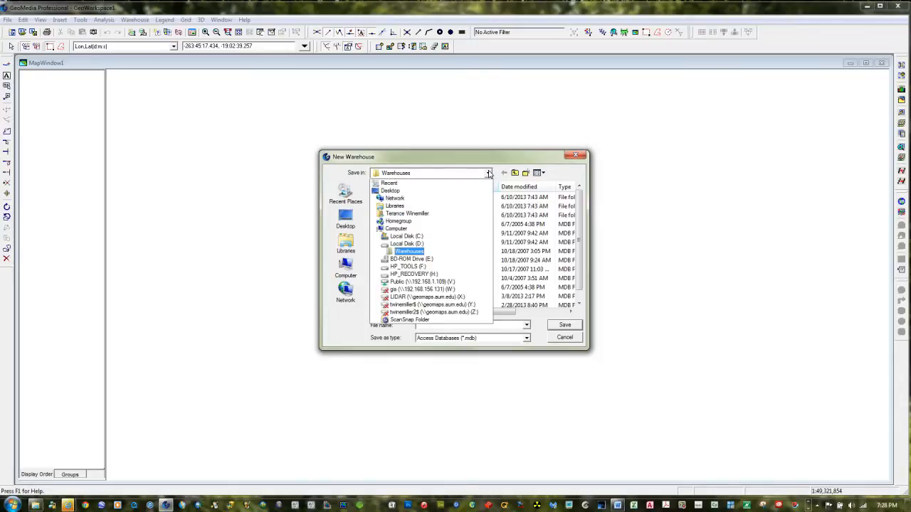
{"action": "left_click", "coordinate": [417, 241]}
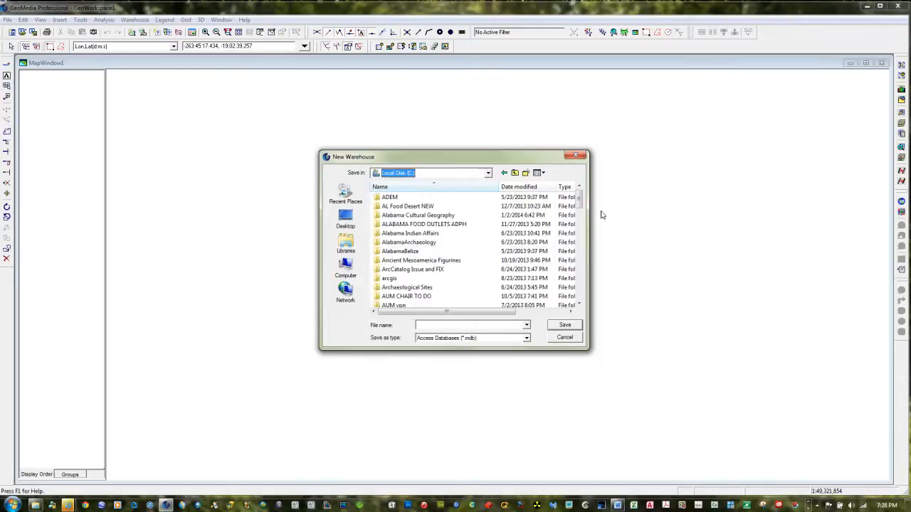
{"action": "left_click_drag", "start_coordinate": [580, 203], "coordinate": [588, 313]}
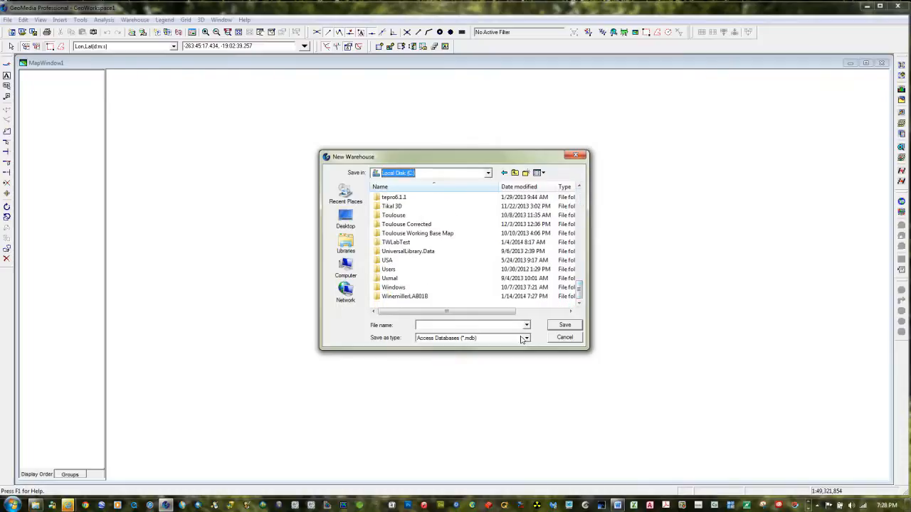
{"action": "double_click", "coordinate": [378, 298]}
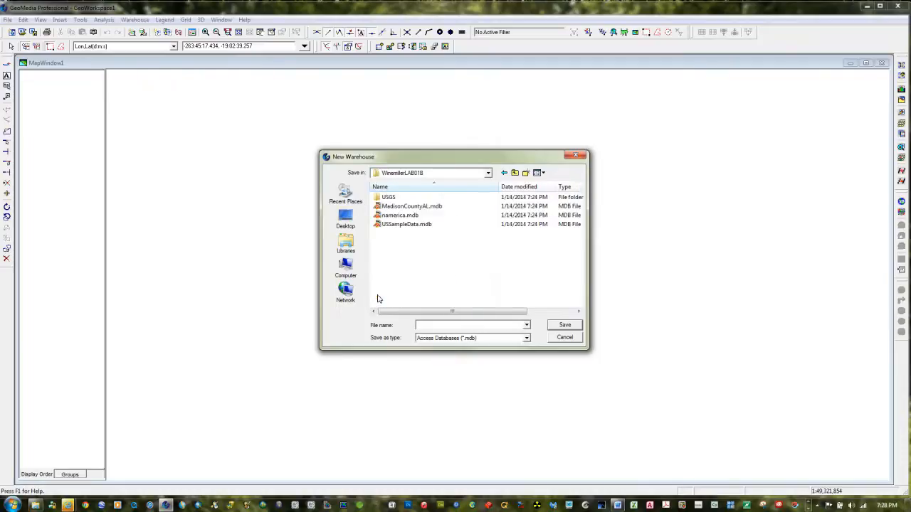
{"action": "left_click", "coordinate": [429, 325]}
{"action": "type", "text": "abama"}
{"action": "left_click", "coordinate": [564, 326]}
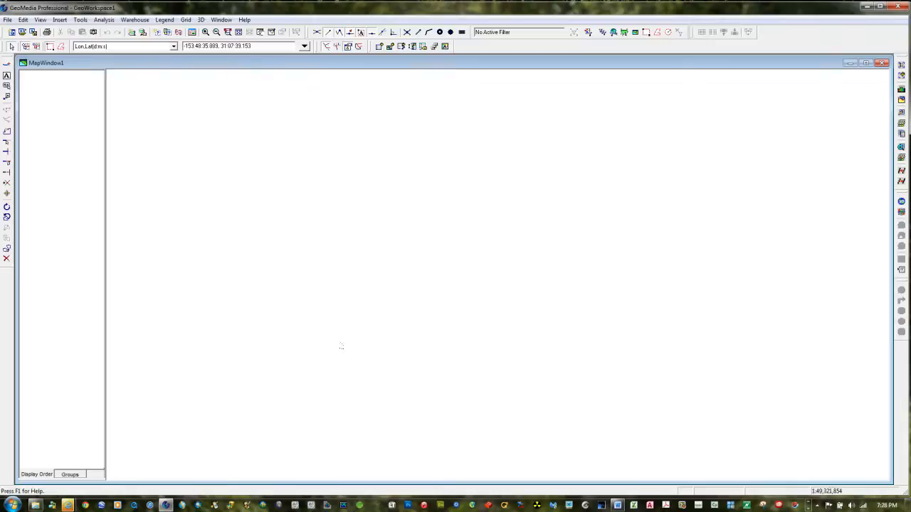
Examine the feature classes of the Access USSample and Alabama connections in Feature Class Definition.
{"action": "left_click", "coordinate": [134, 20]}
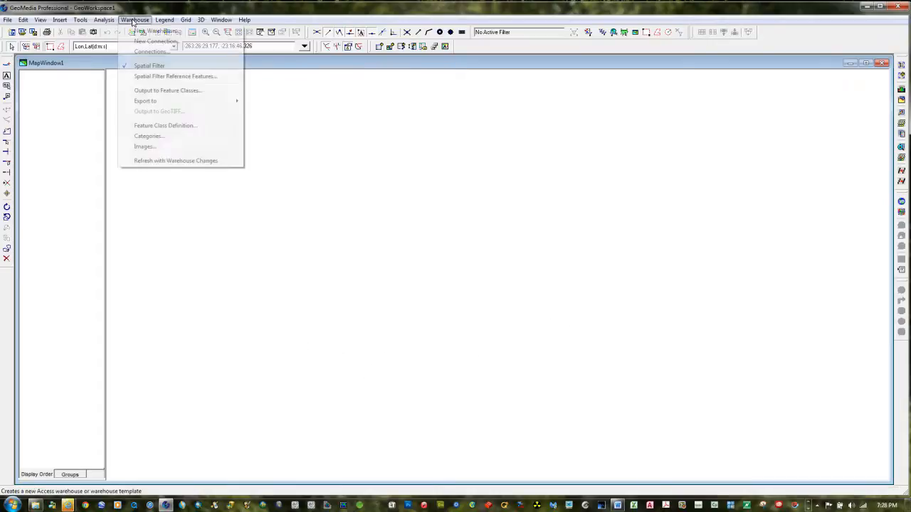
{"action": "left_click", "coordinate": [164, 128]}
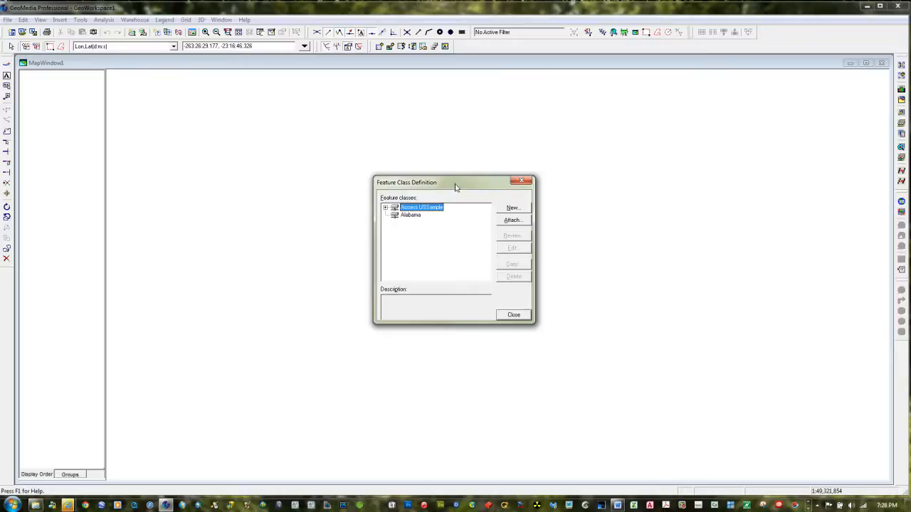
{"action": "left_click_drag", "start_coordinate": [454, 183], "coordinate": [455, 172]}
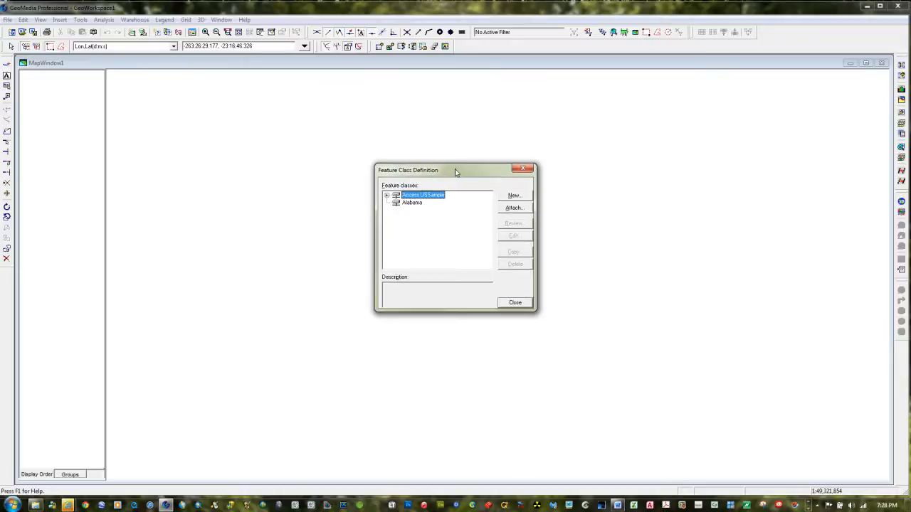
{"action": "left_click", "coordinate": [386, 197]}
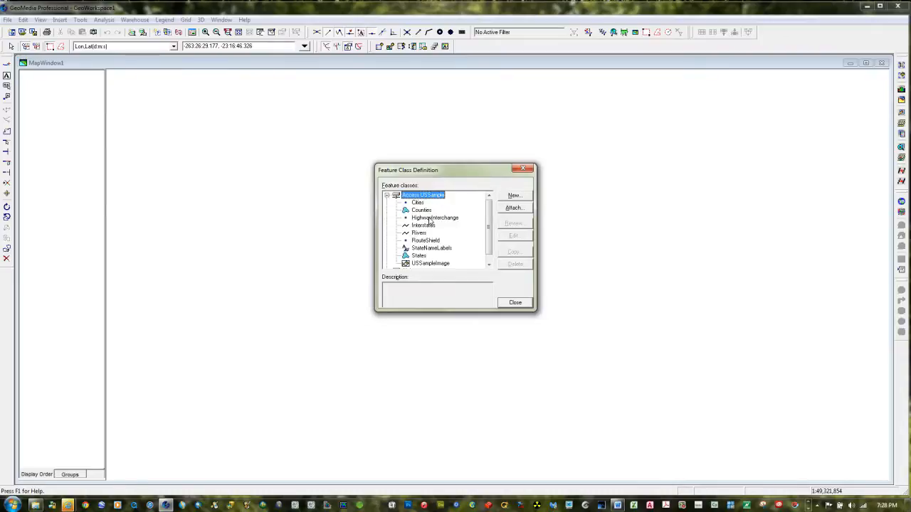
{"action": "left_click_drag", "start_coordinate": [453, 312], "coordinate": [456, 368]}
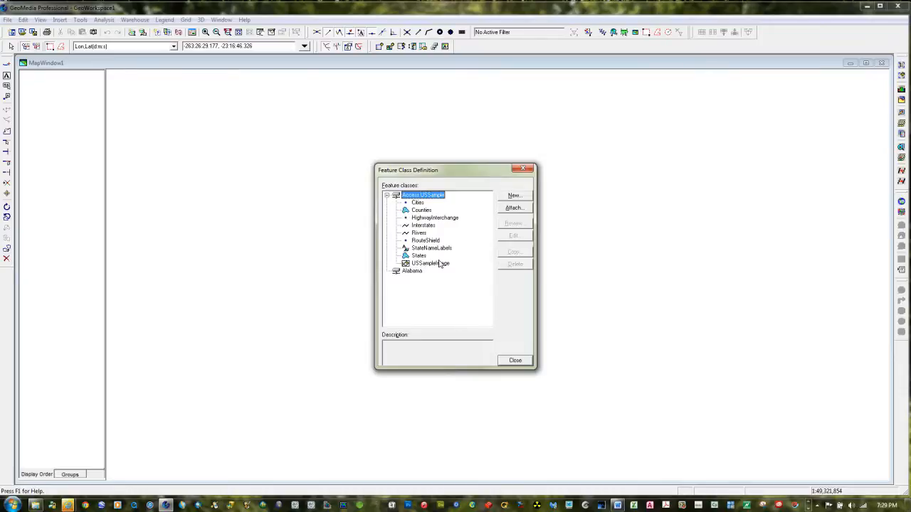
{"action": "left_click", "coordinate": [386, 195]}
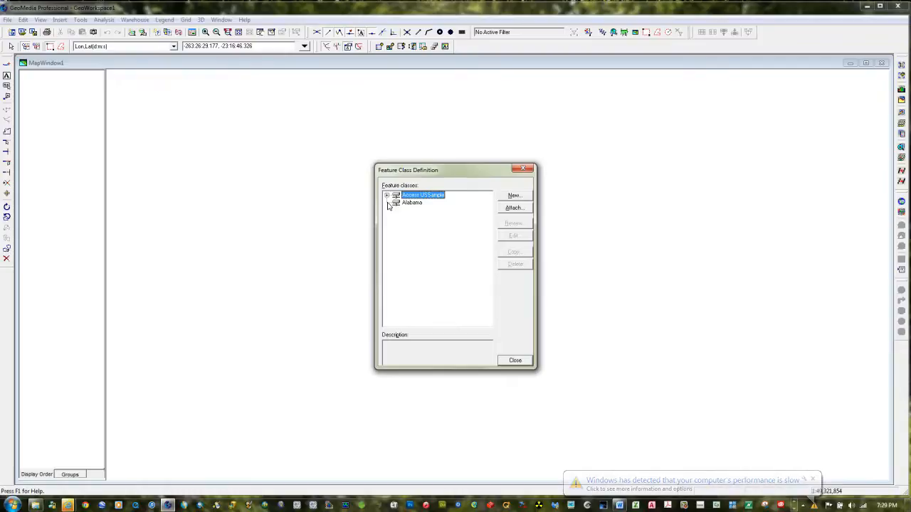
{"action": "left_click", "coordinate": [515, 361]}
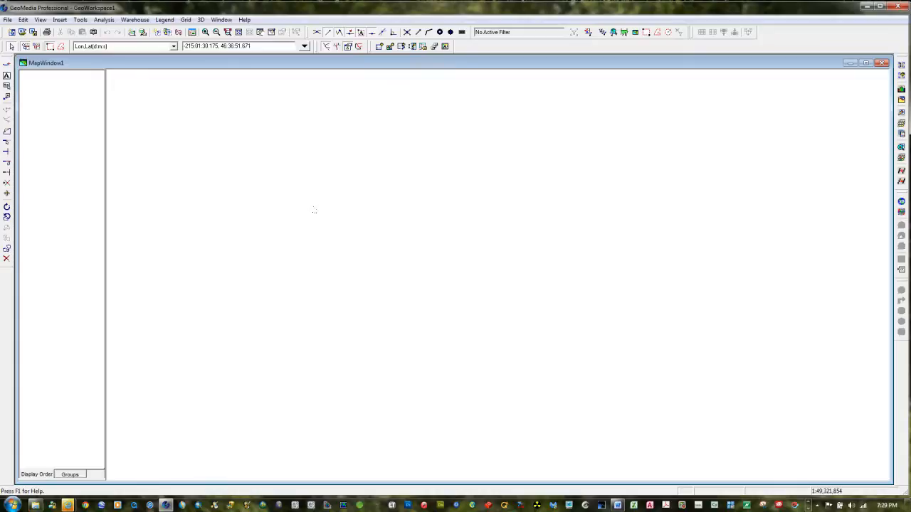
Start an attribute query on the Counties feature class of the Access USSample connection.
{"action": "left_click", "coordinate": [104, 20]}
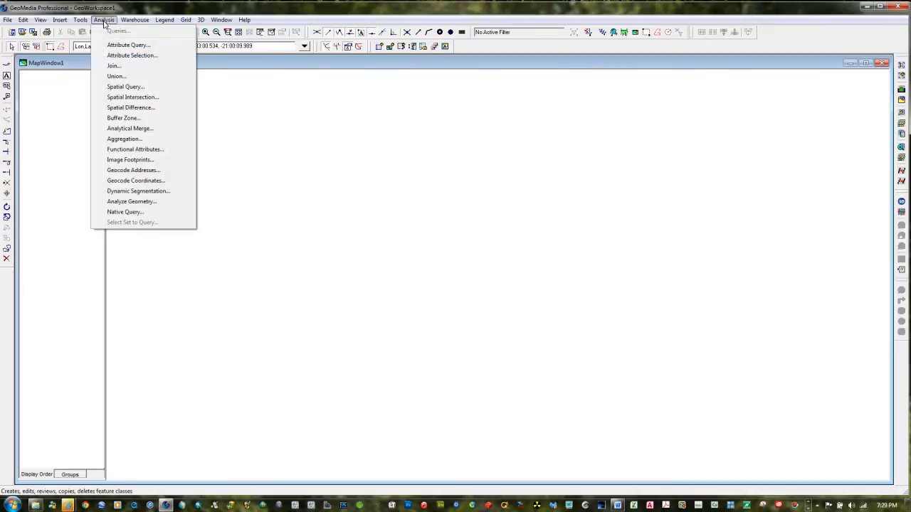
{"action": "left_click", "coordinate": [133, 47]}
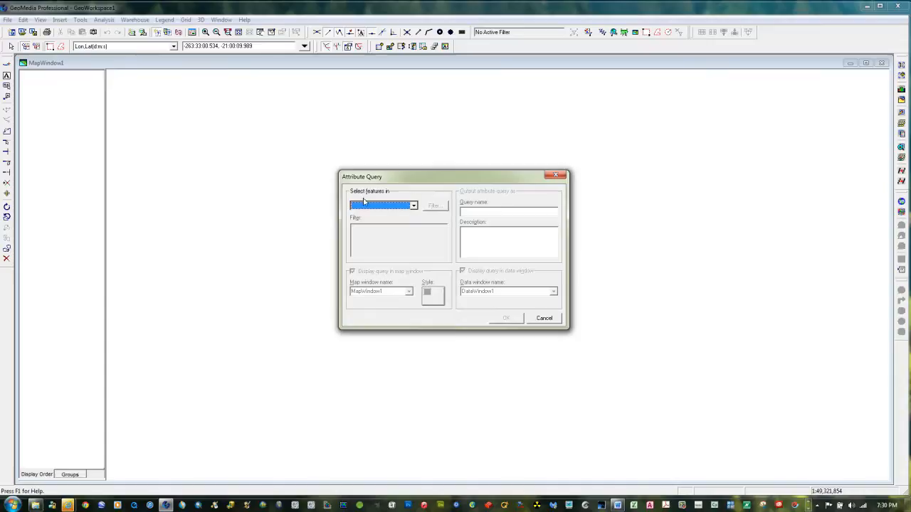
{"action": "left_click", "coordinate": [414, 206]}
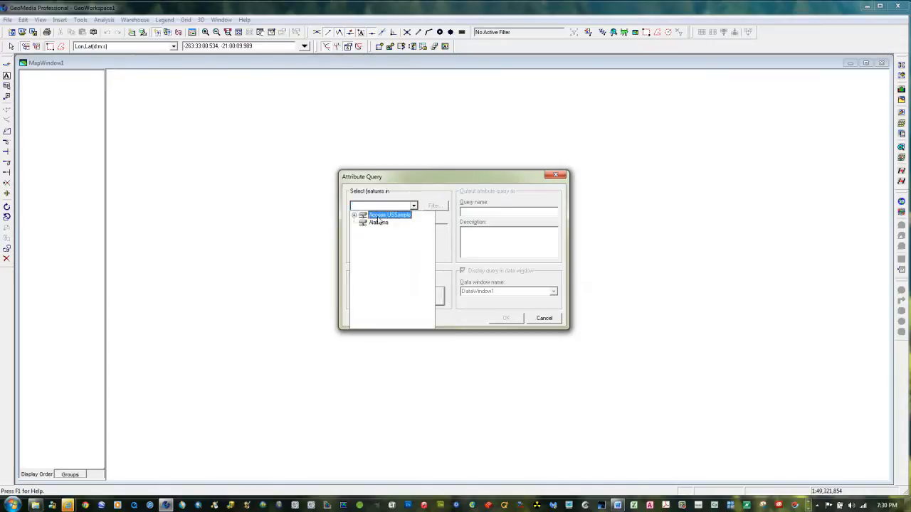
{"action": "left_click", "coordinate": [355, 217]}
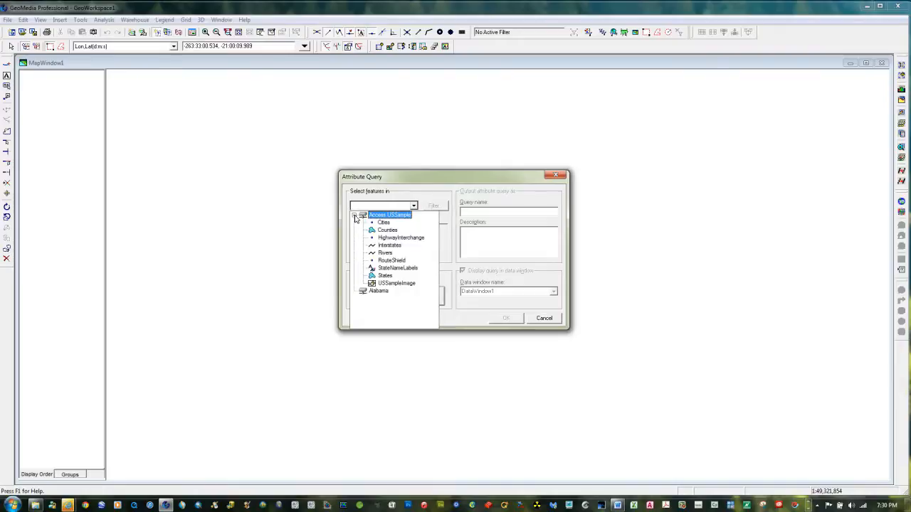
{"action": "left_click", "coordinate": [388, 230]}
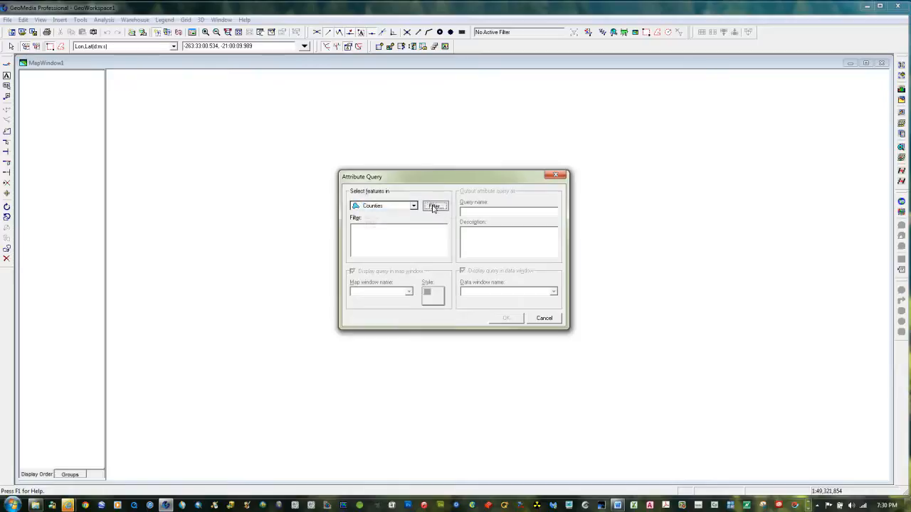
Filter the Counties query to STATE_NAME = 'Alabama', picking the state from the attribute's listed values.
{"action": "left_click", "coordinate": [433, 208]}
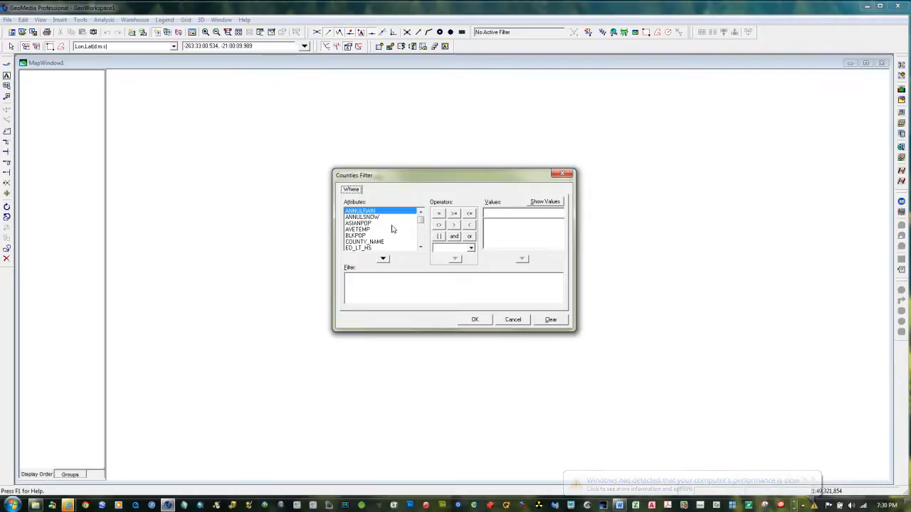
{"action": "left_click_drag", "start_coordinate": [421, 223], "coordinate": [422, 247]}
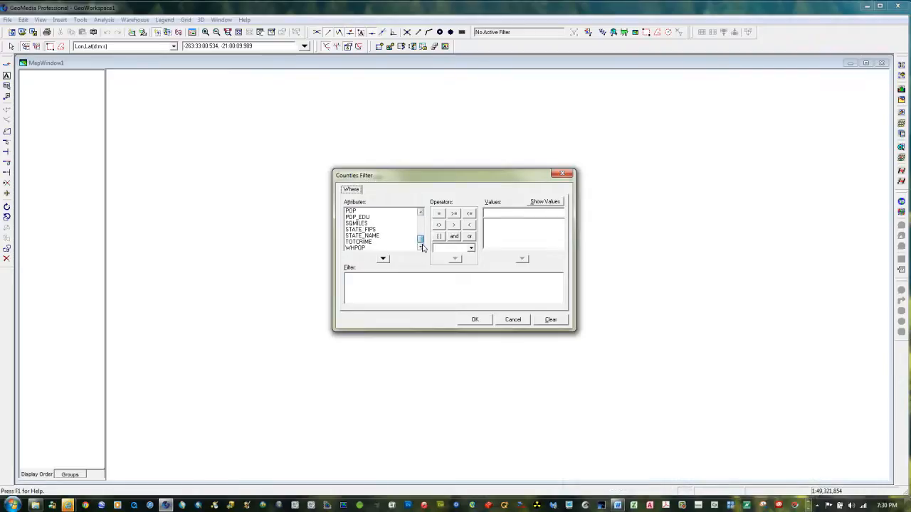
{"action": "left_click", "coordinate": [366, 237]}
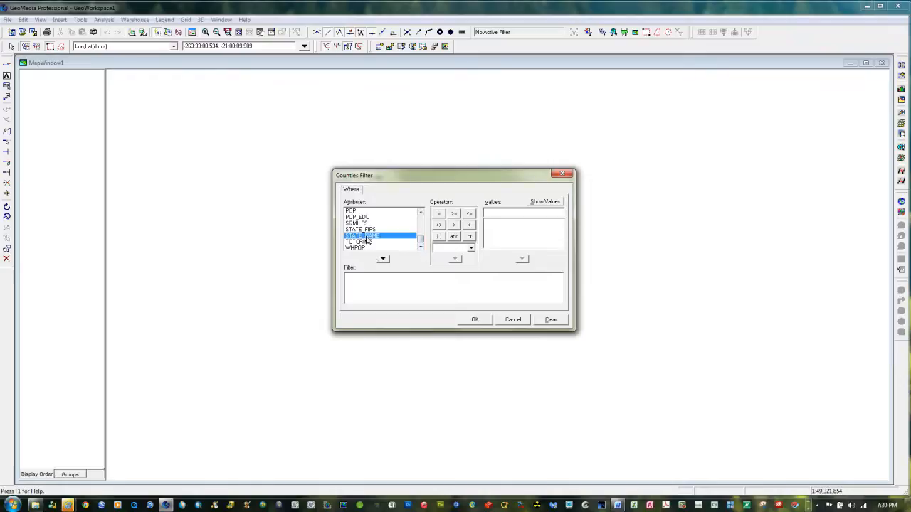
{"action": "left_click", "coordinate": [384, 260]}
{"action": "left_click", "coordinate": [439, 214]}
{"action": "left_click", "coordinate": [539, 204]}
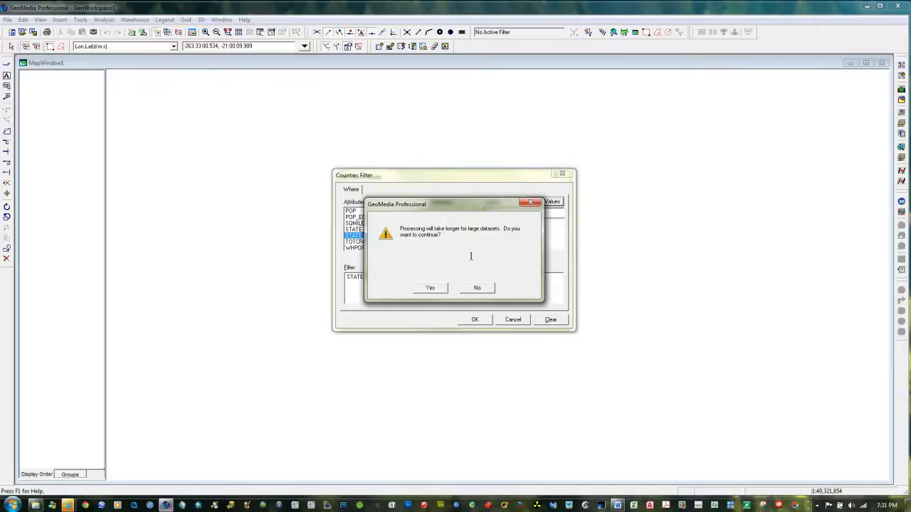
{"action": "left_click", "coordinate": [430, 288]}
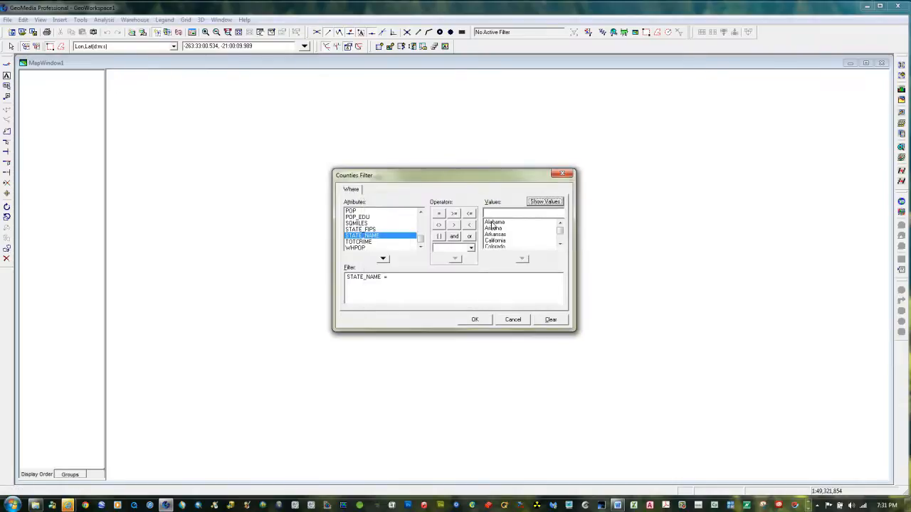
{"action": "left_click", "coordinate": [494, 223]}
{"action": "left_click", "coordinate": [523, 260]}
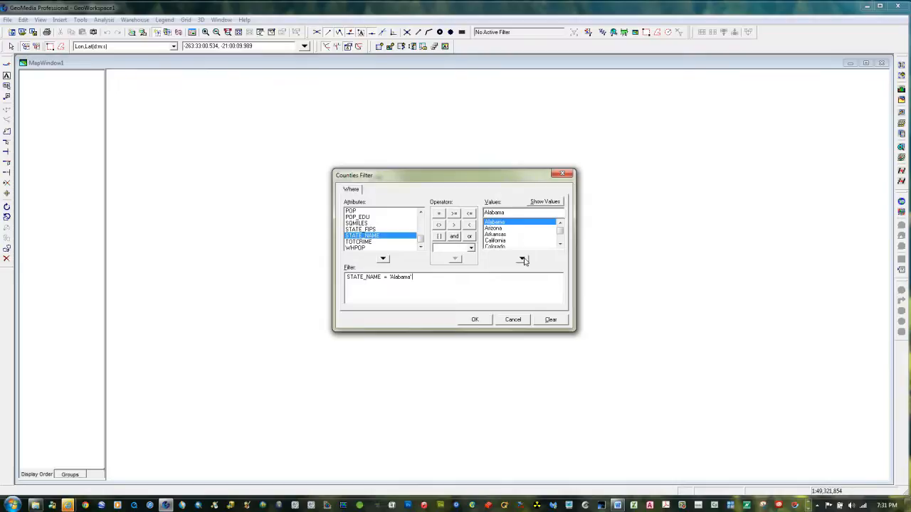
{"action": "left_click", "coordinate": [483, 325]}
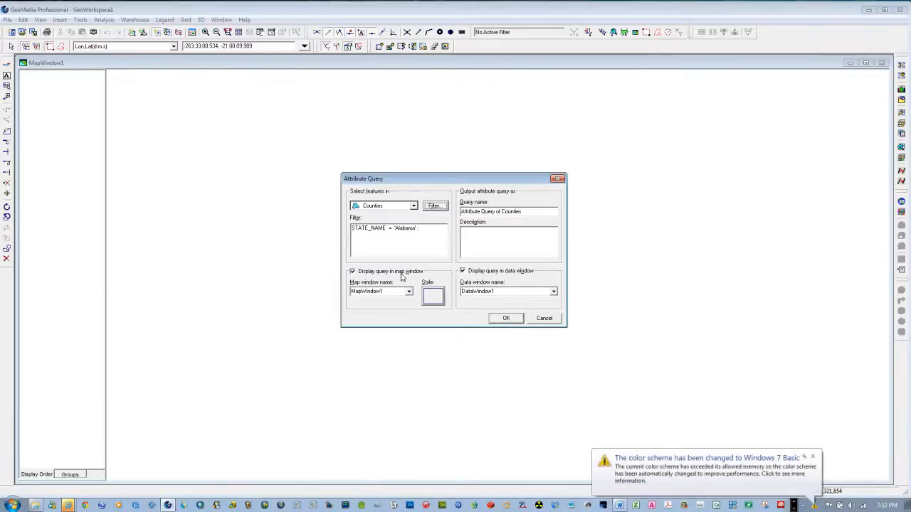
Run the Counties query with map window display off and output to DataWindow1, review the enlarged table and close it.
{"action": "left_click", "coordinate": [812, 456]}
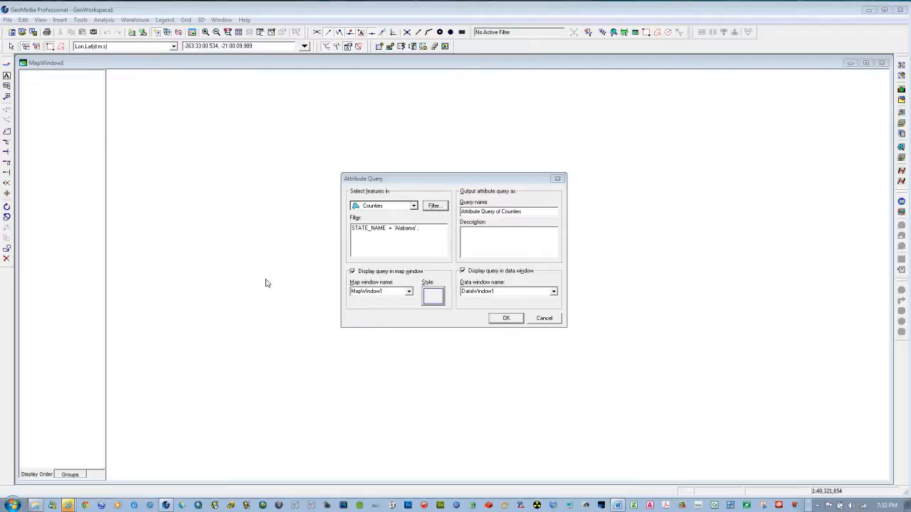
{"action": "left_click", "coordinate": [352, 271]}
{"action": "left_click", "coordinate": [353, 272]}
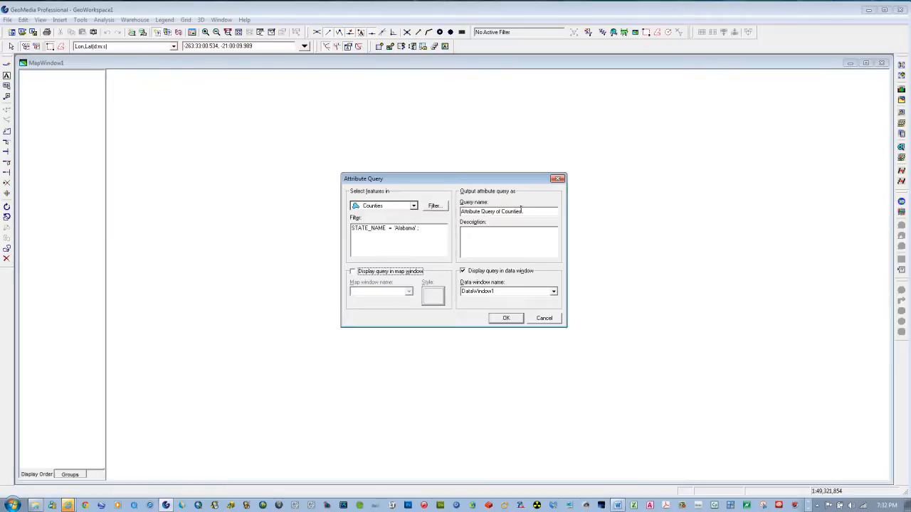
{"action": "left_click", "coordinate": [509, 320]}
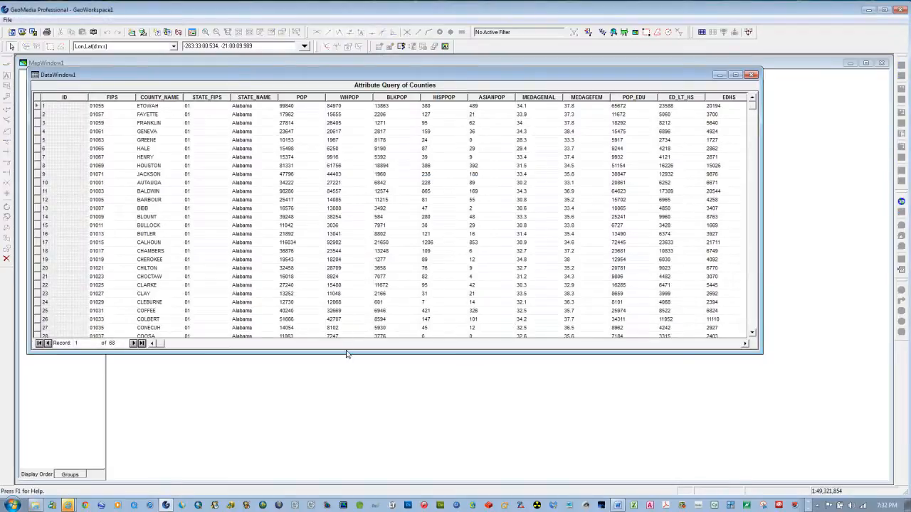
{"action": "left_click_drag", "start_coordinate": [346, 351], "coordinate": [347, 469]}
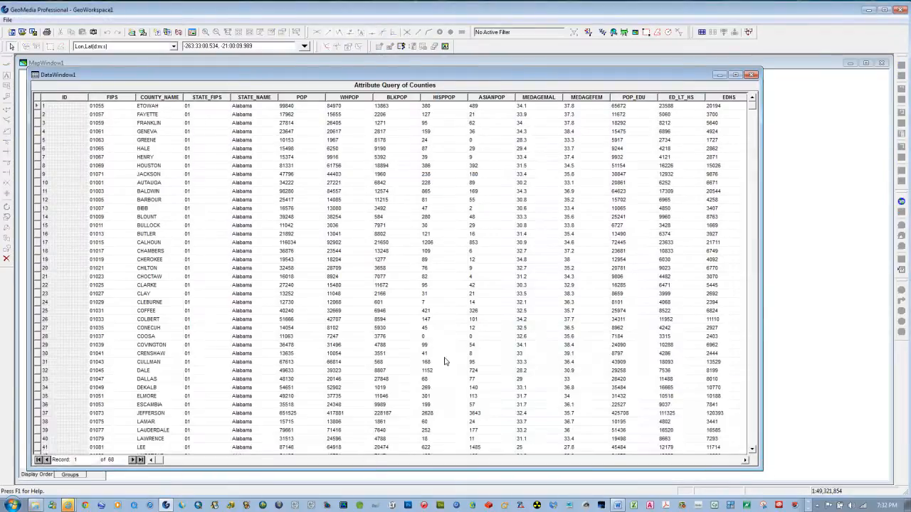
{"action": "left_click", "coordinate": [753, 75]}
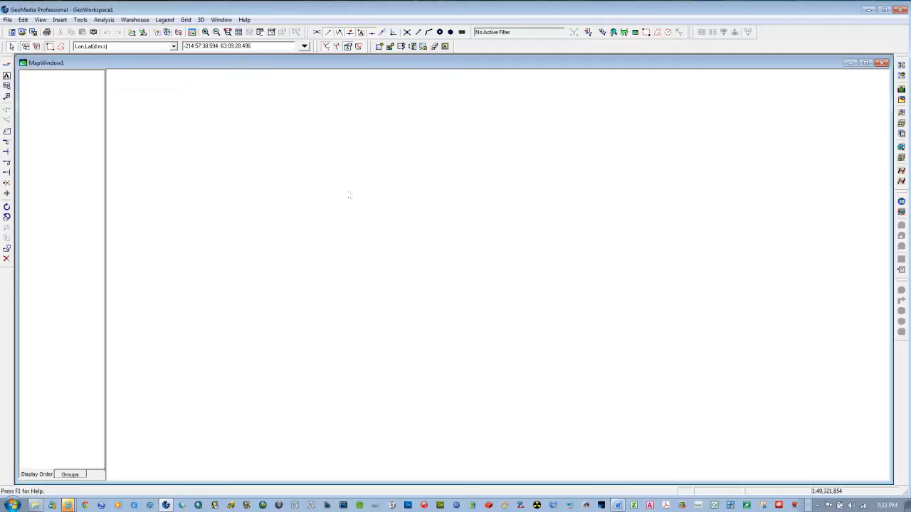
Start another attribute query, on the States feature class of the Access USSample connection.
{"action": "left_click", "coordinate": [104, 20]}
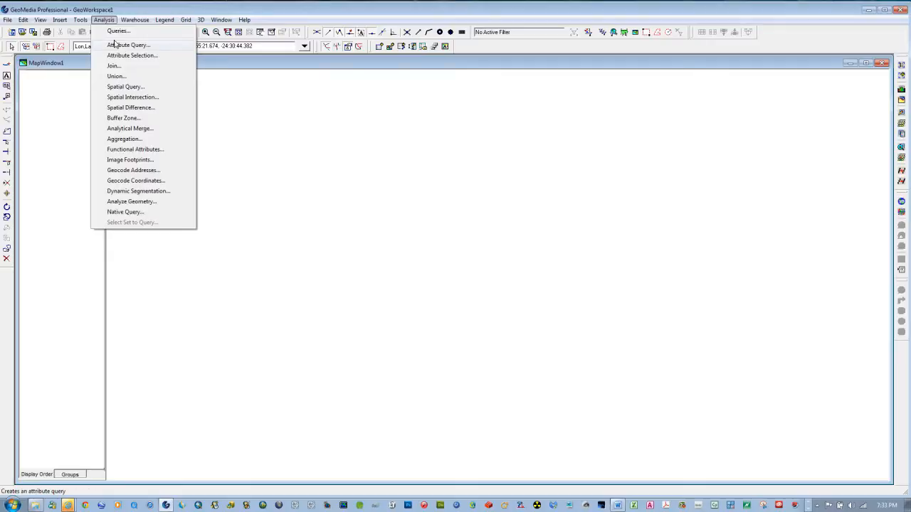
{"action": "left_click", "coordinate": [116, 45]}
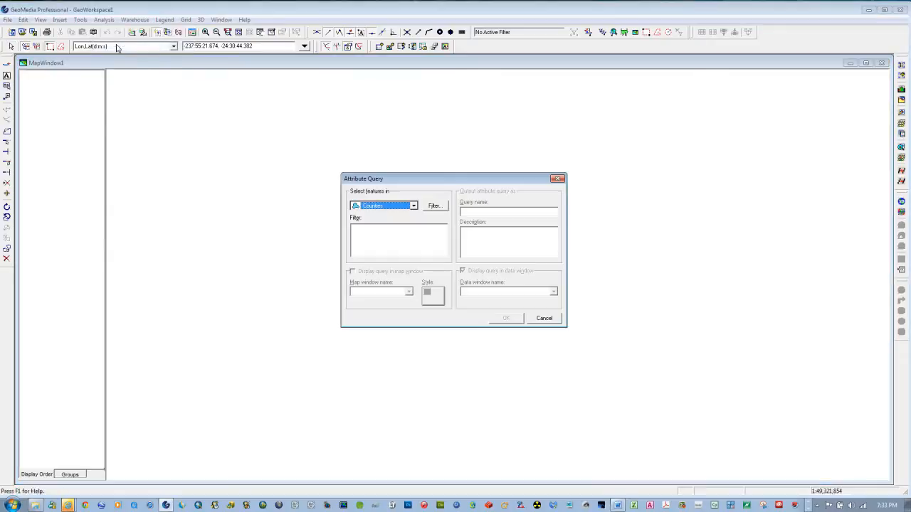
{"action": "left_click", "coordinate": [415, 206]}
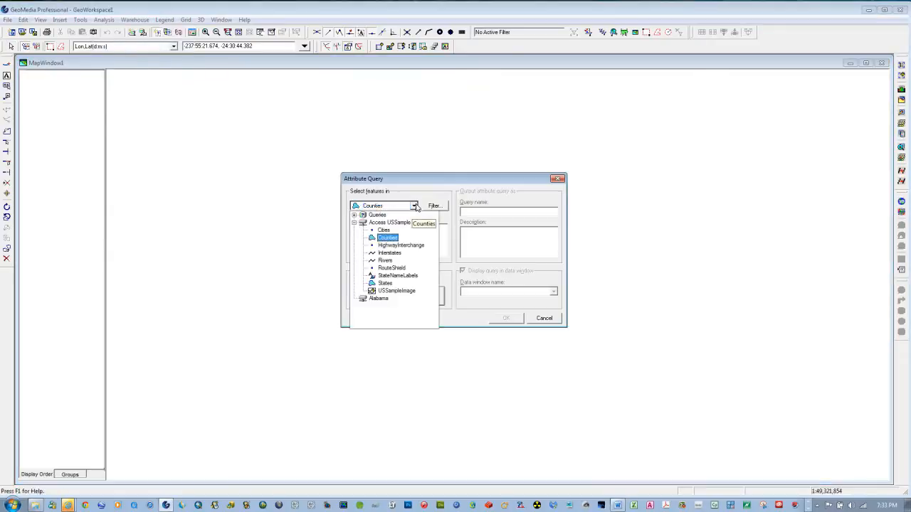
{"action": "left_click", "coordinate": [385, 284]}
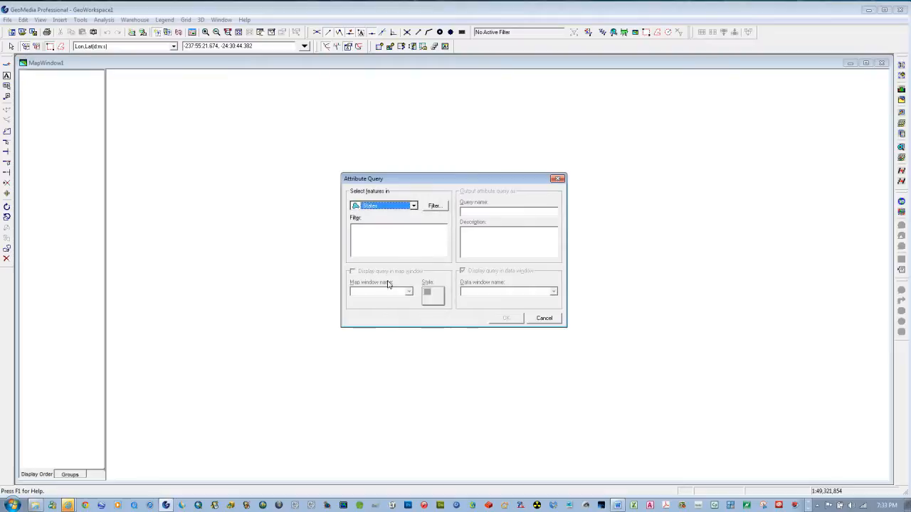
Filter the States query to STATE_NAME = 'Alabama', run it to DataWindow1 and close the data window.
{"action": "left_click", "coordinate": [434, 206]}
{"action": "left_click_drag", "start_coordinate": [421, 221], "coordinate": [423, 249]}
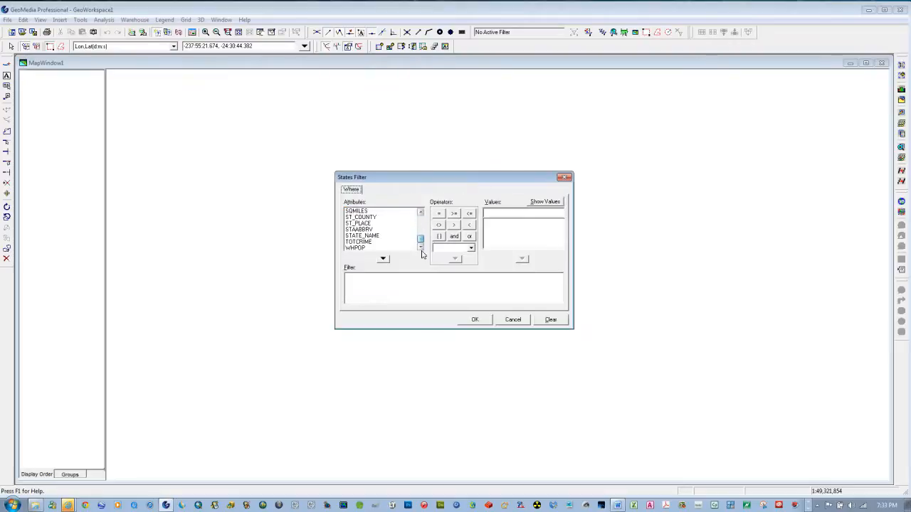
{"action": "left_click", "coordinate": [365, 236]}
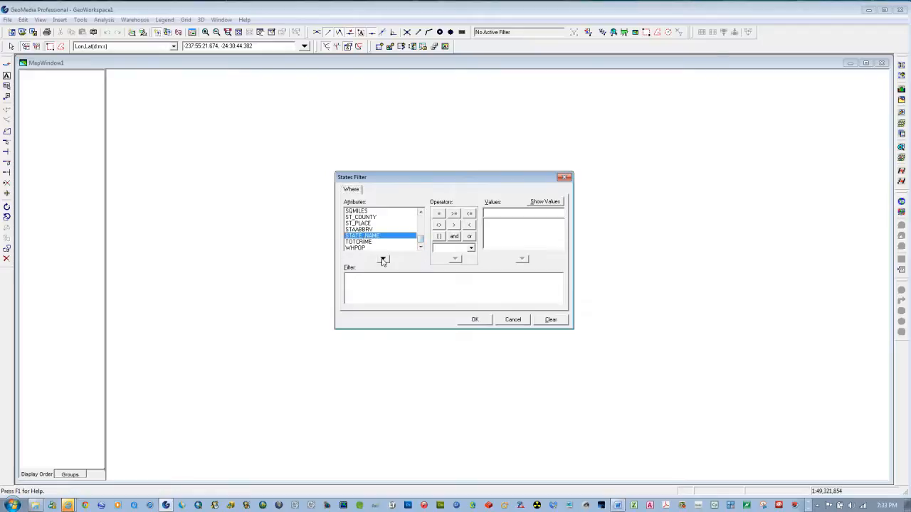
{"action": "left_click", "coordinate": [383, 260]}
{"action": "left_click", "coordinate": [438, 214]}
{"action": "left_click", "coordinate": [545, 202]}
{"action": "left_click", "coordinate": [433, 289]}
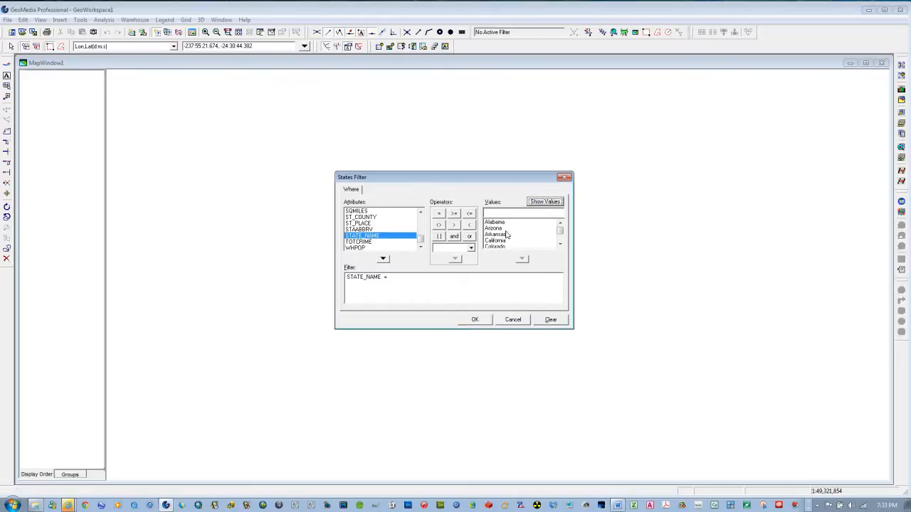
{"action": "left_click", "coordinate": [500, 224]}
{"action": "left_click", "coordinate": [524, 260]}
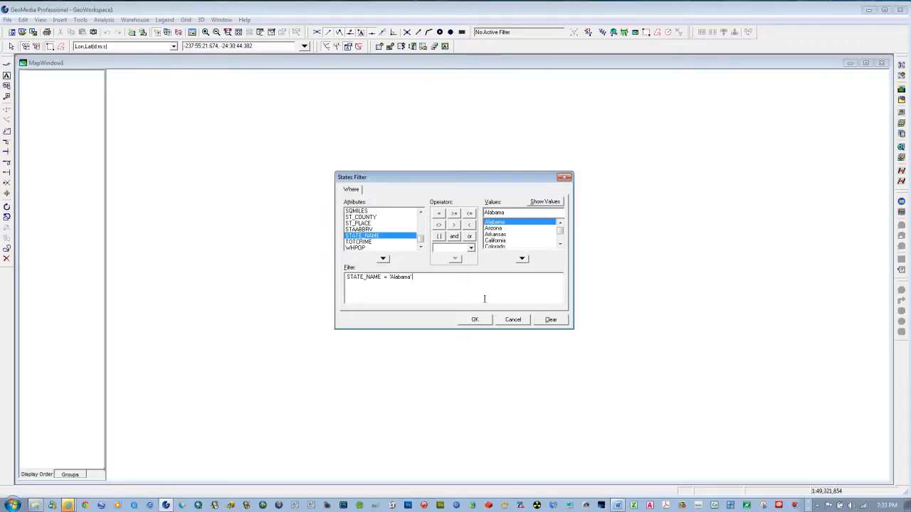
{"action": "left_click", "coordinate": [477, 320]}
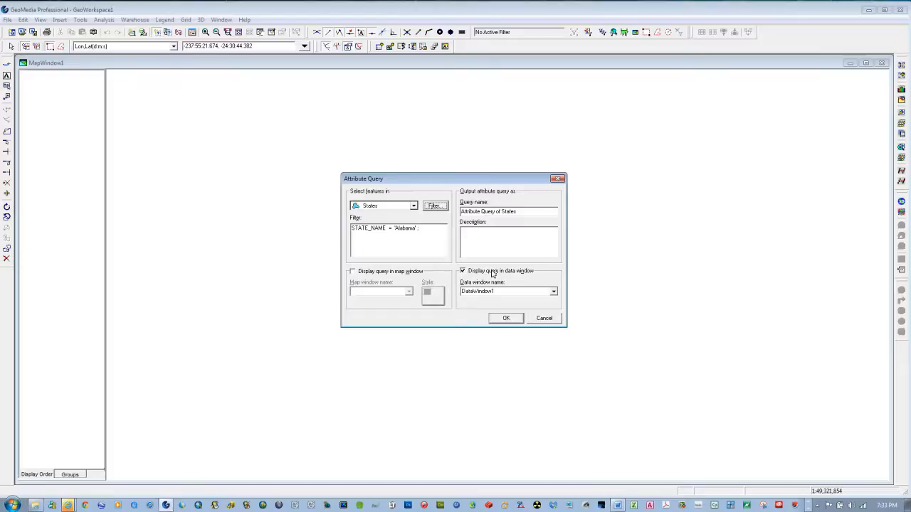
{"action": "left_click", "coordinate": [506, 319]}
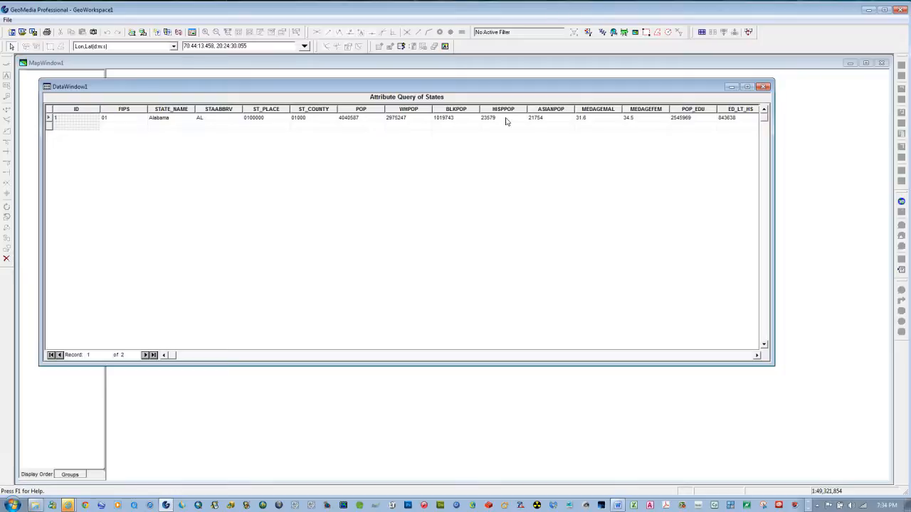
{"action": "left_click", "coordinate": [764, 87]}
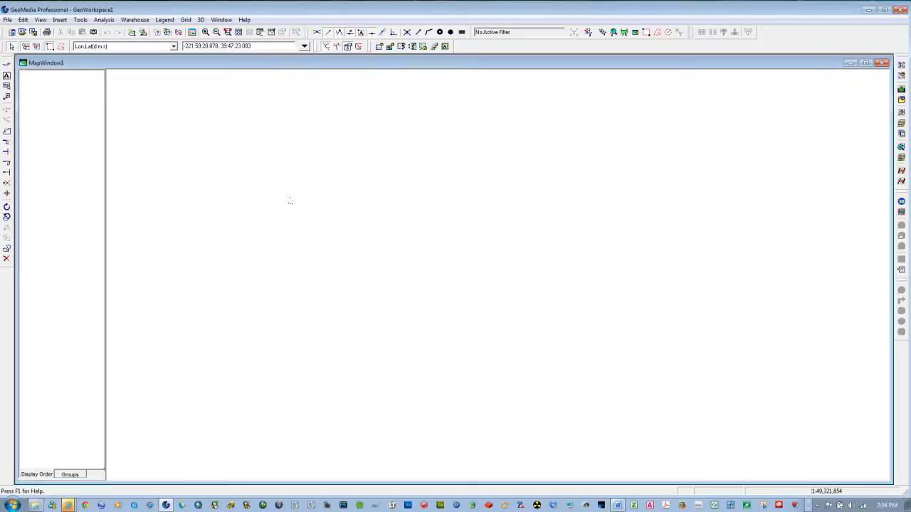
Open Output to Feature Classes and select both attribute queries as source features, with Alabama as the target connection.
{"action": "left_click", "coordinate": [136, 20]}
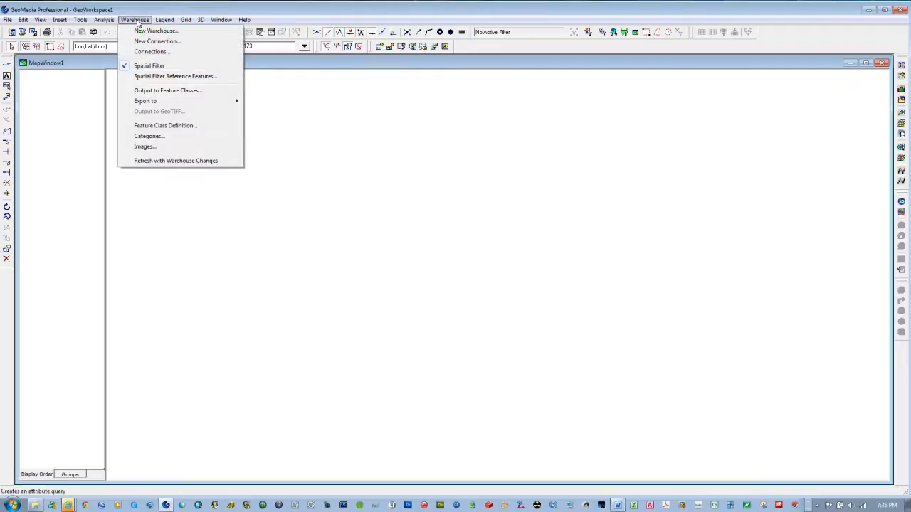
{"action": "left_click", "coordinate": [153, 91]}
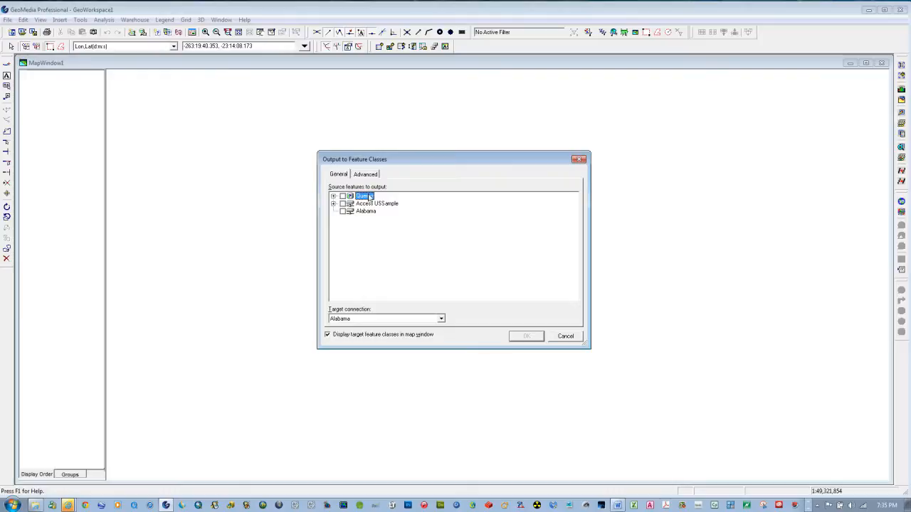
{"action": "left_click", "coordinate": [333, 197]}
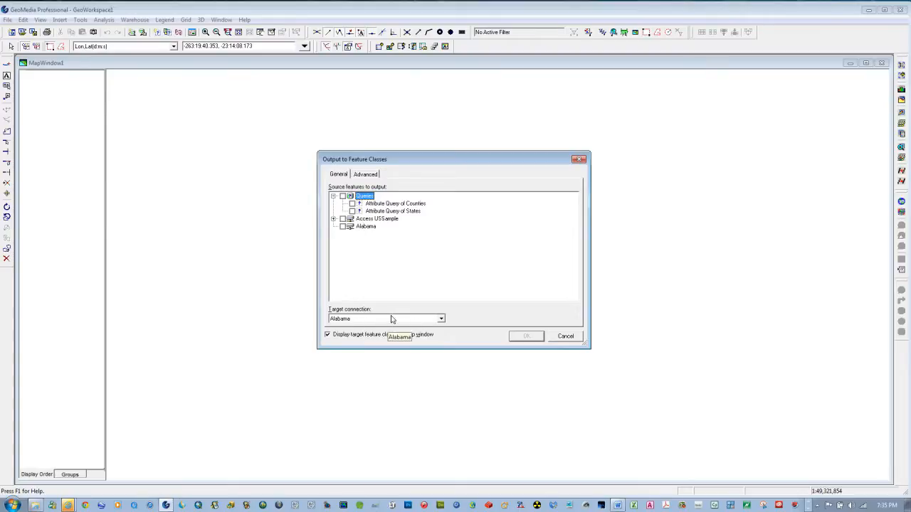
{"action": "key", "text": "space"}
{"action": "left_click", "coordinate": [343, 197]}
Rename the target feature class for the Counties query to Alabama_Counties in the advanced output settings.
{"action": "left_click", "coordinate": [370, 178]}
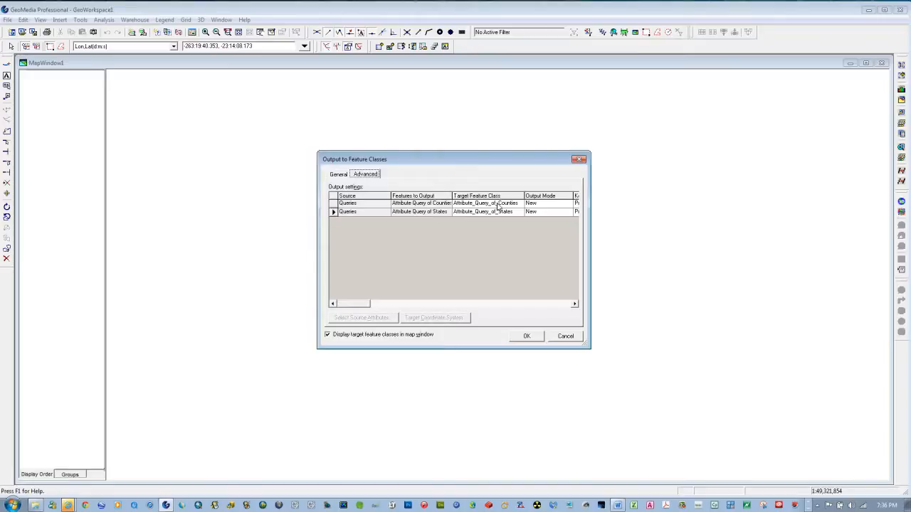
{"action": "left_click", "coordinate": [496, 204]}
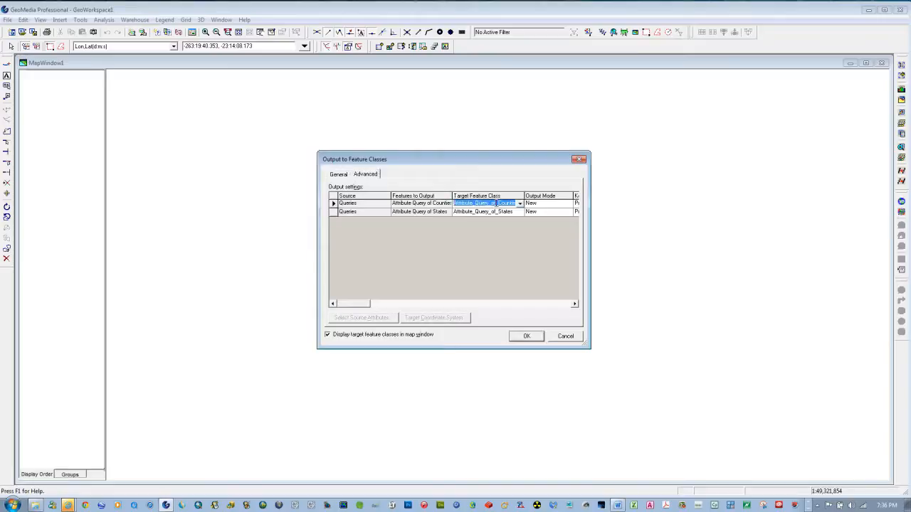
{"action": "left_click", "coordinate": [497, 203]}
{"action": "left_click_drag", "start_coordinate": [496, 203], "coordinate": [453, 204]}
{"action": "type", "text": "Alaba"}
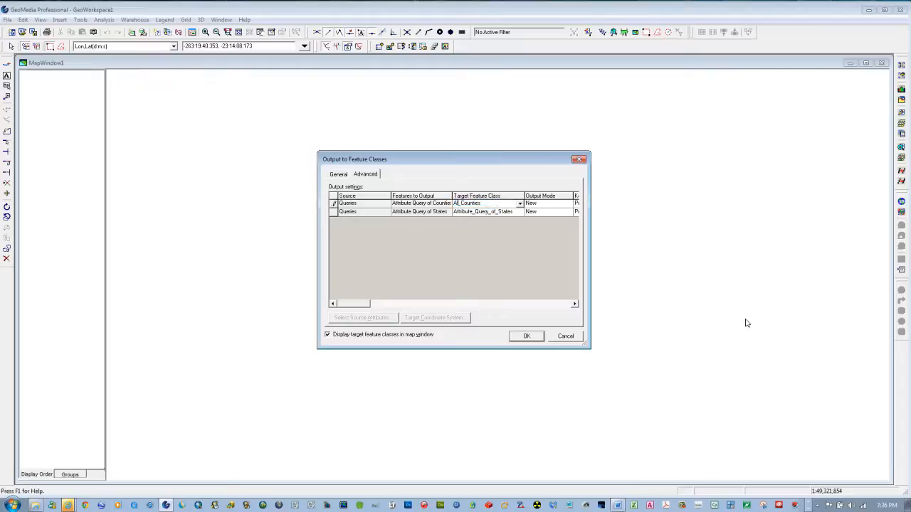
{"action": "type", "text": "ma"}
{"action": "left_click", "coordinate": [478, 215]}
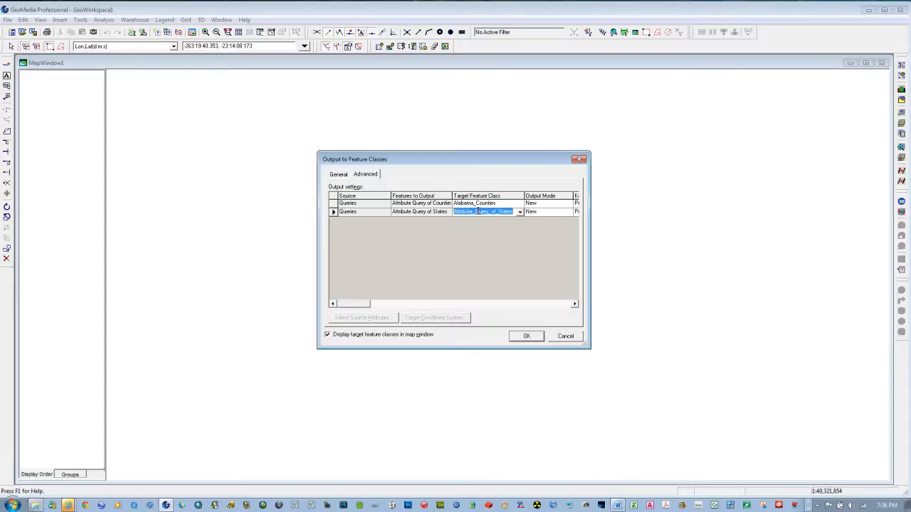
Rename the target feature class for the States query to Alabama and output both queries to the Alabama connection.
{"action": "type", "text": "Alabama"}
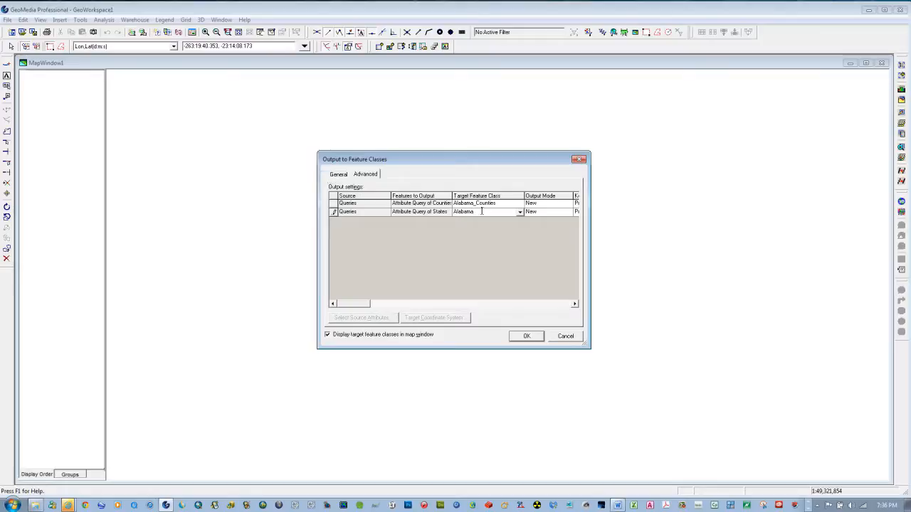
{"action": "left_click", "coordinate": [337, 175]}
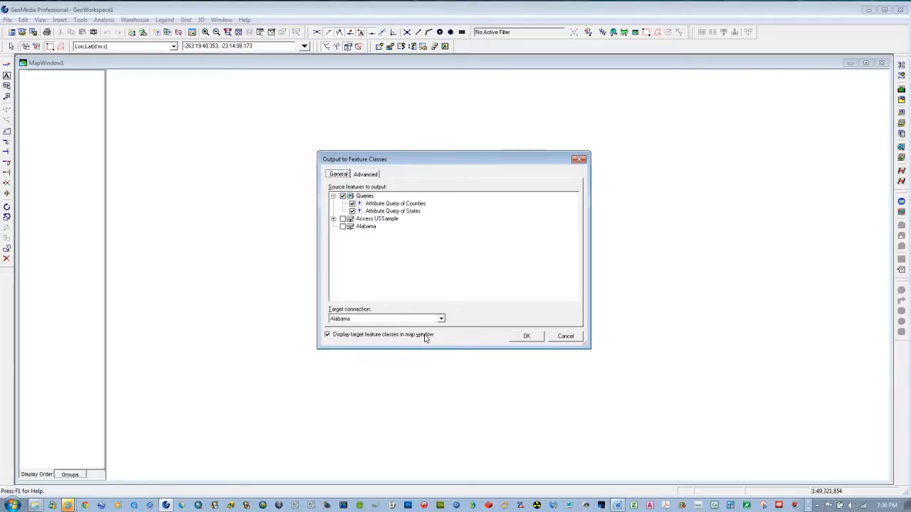
{"action": "left_click", "coordinate": [527, 337]}
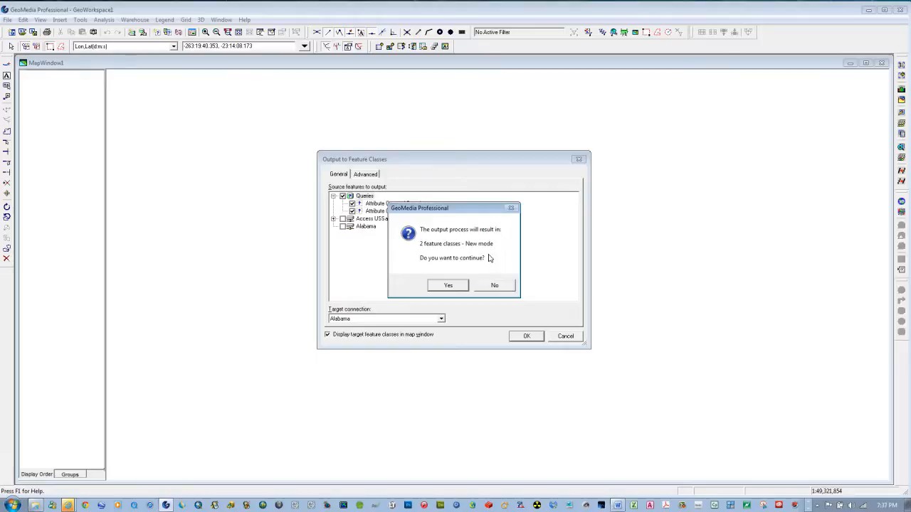
{"action": "left_click", "coordinate": [450, 287]}
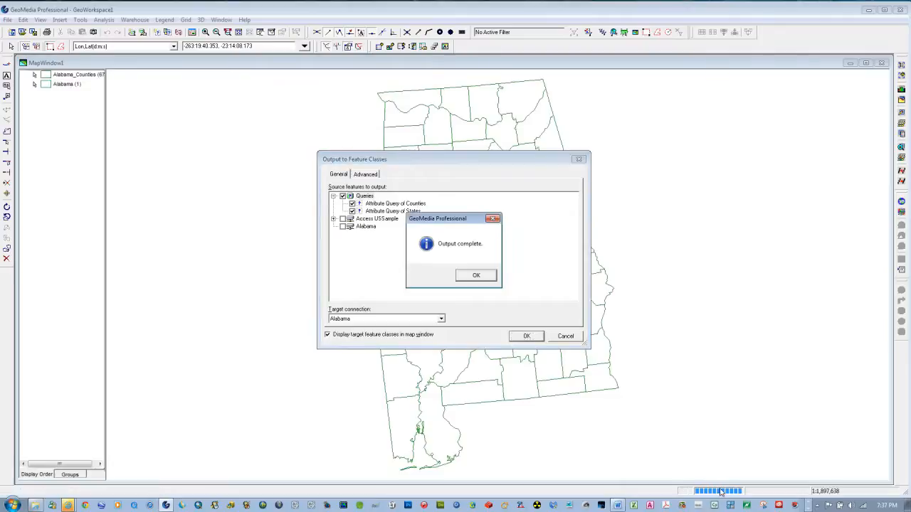
{"action": "left_click", "coordinate": [477, 277]}
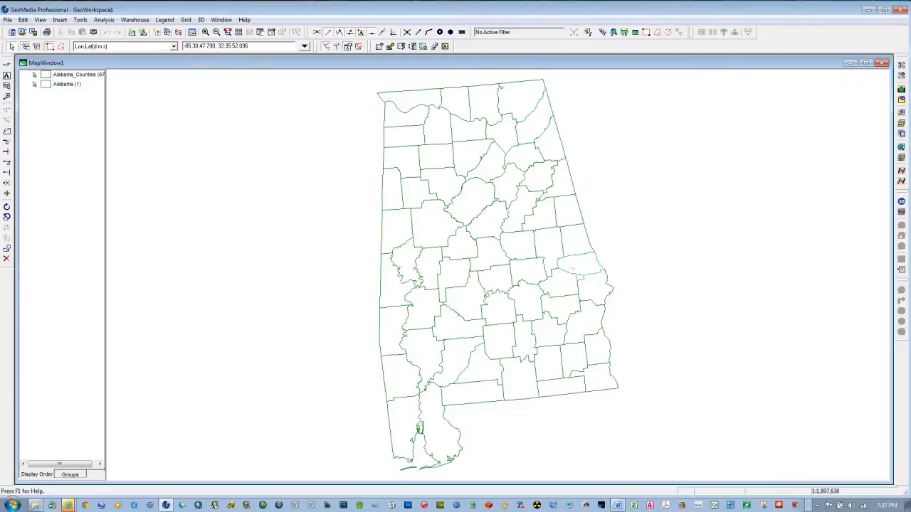
Set the boundary color of the Alabama_Counties legend entry to black.
{"action": "left_click", "coordinate": [47, 79]}
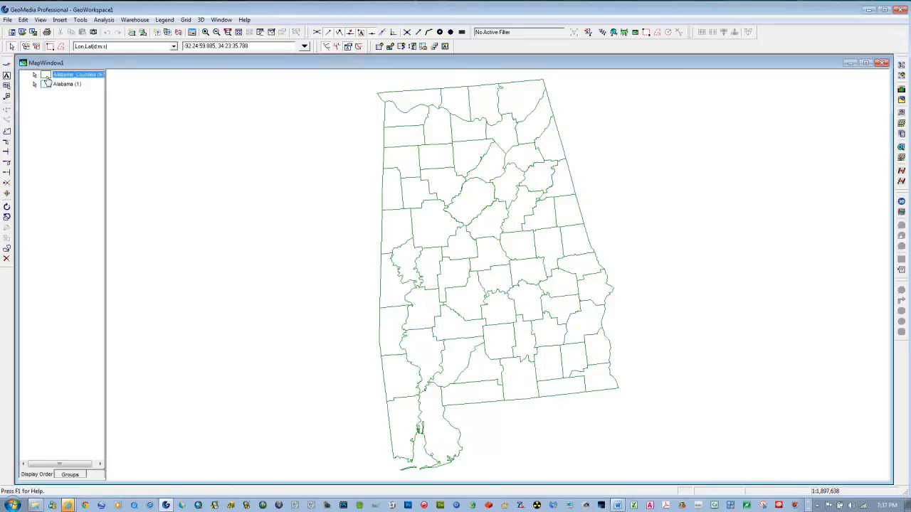
{"action": "double_click", "coordinate": [47, 78]}
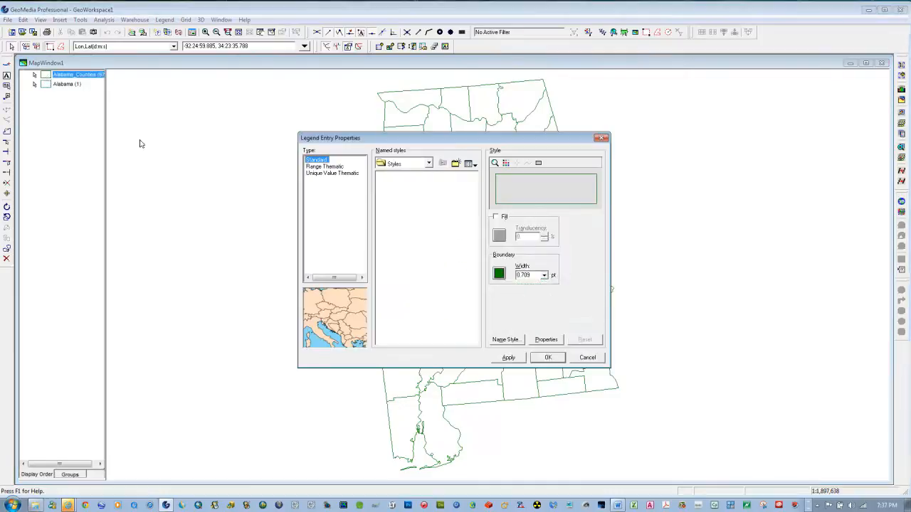
{"action": "left_click", "coordinate": [504, 279]}
{"action": "left_click", "coordinate": [377, 198]}
{"action": "left_click", "coordinate": [513, 203]}
{"action": "left_click", "coordinate": [517, 358]}
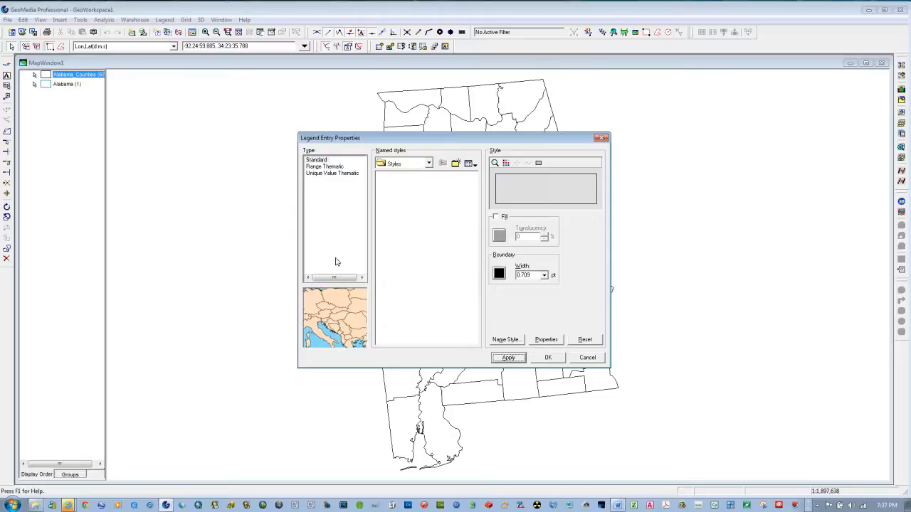
{"action": "left_click", "coordinate": [547, 358]}
Set the boundary color of the Alabama legend entry to dark blue.
{"action": "double_click", "coordinate": [45, 87]}
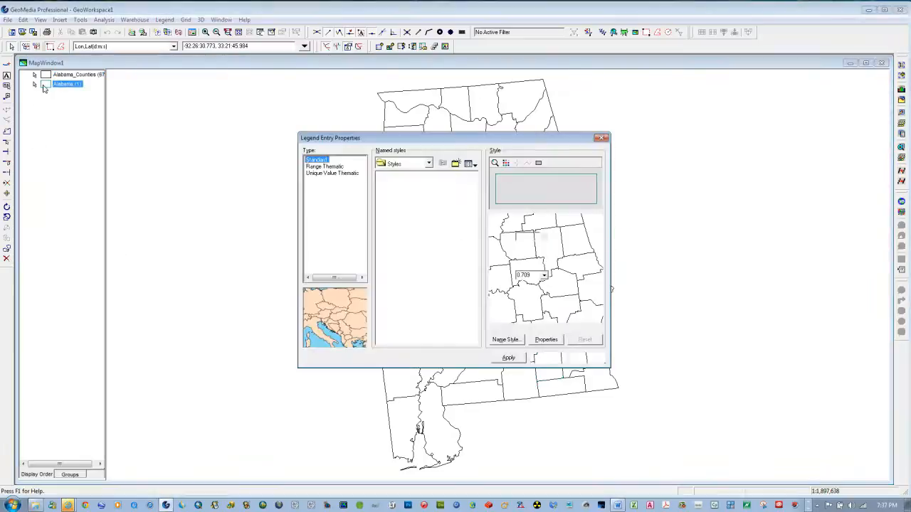
{"action": "left_click", "coordinate": [502, 282]}
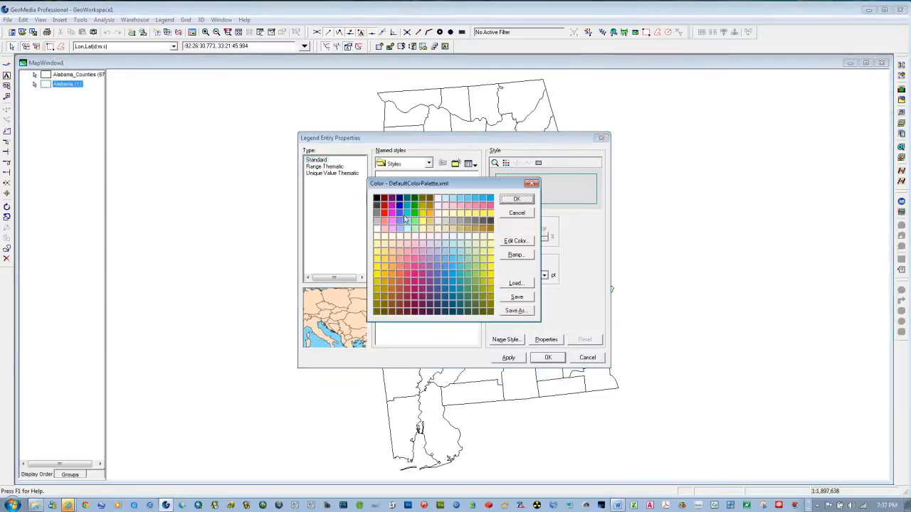
{"action": "left_click", "coordinate": [399, 198]}
{"action": "left_click", "coordinate": [517, 201]}
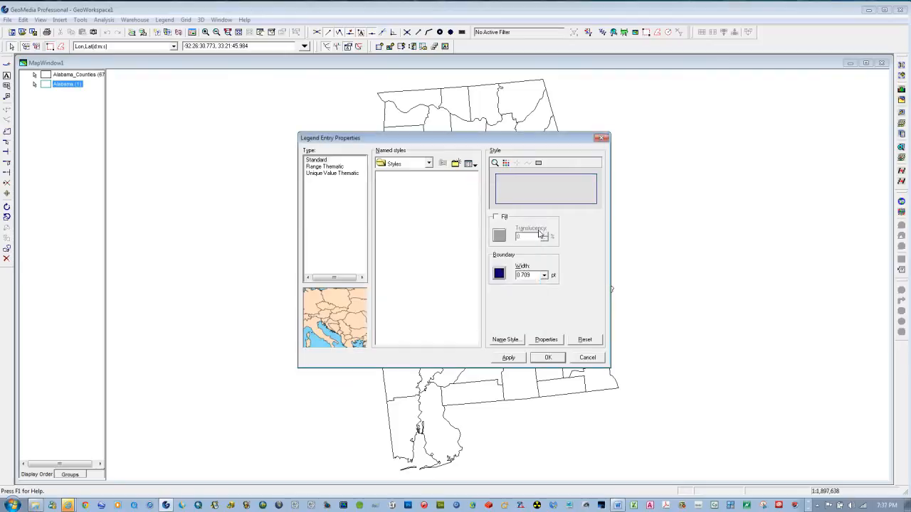
{"action": "left_click", "coordinate": [547, 358]}
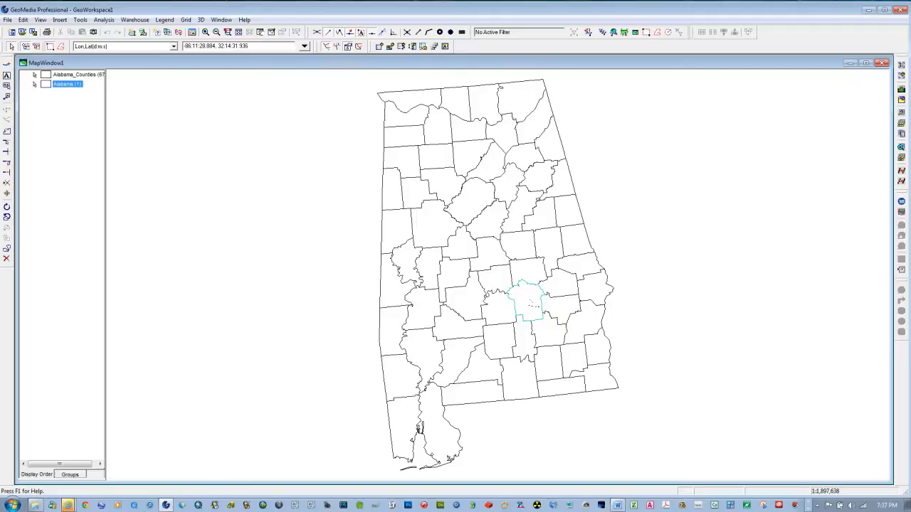
View the attributes of Montgomery County in Alabama_Counties, enlarging the properties window, and close it.
{"action": "left_click", "coordinate": [528, 300]}
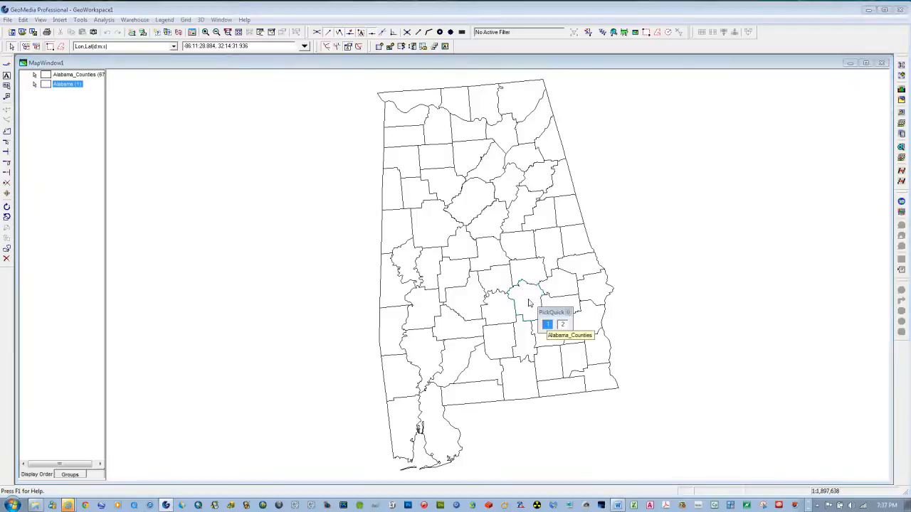
{"action": "left_click", "coordinate": [548, 325]}
{"action": "double_click", "coordinate": [523, 299]}
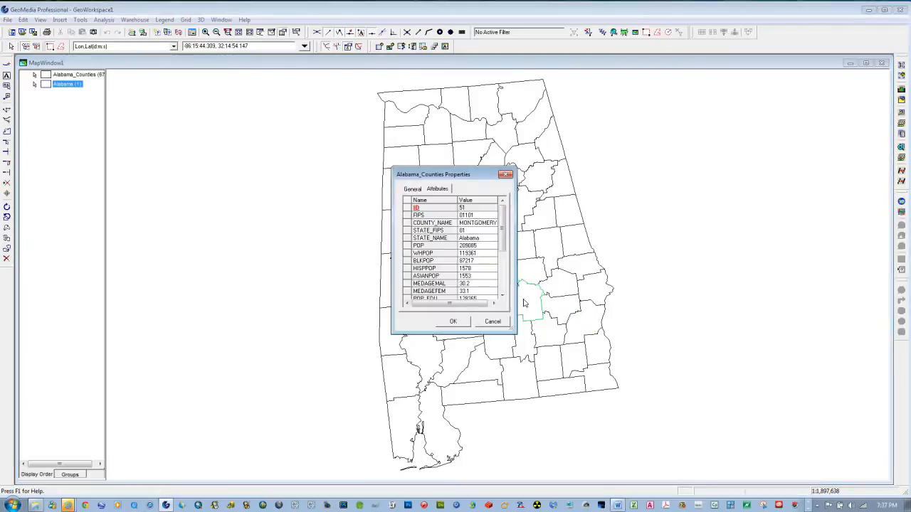
{"action": "left_click_drag", "start_coordinate": [492, 336], "coordinate": [502, 470]}
{"action": "left_click_drag", "start_coordinate": [516, 407], "coordinate": [639, 406]}
{"action": "left_click", "coordinate": [614, 456]}
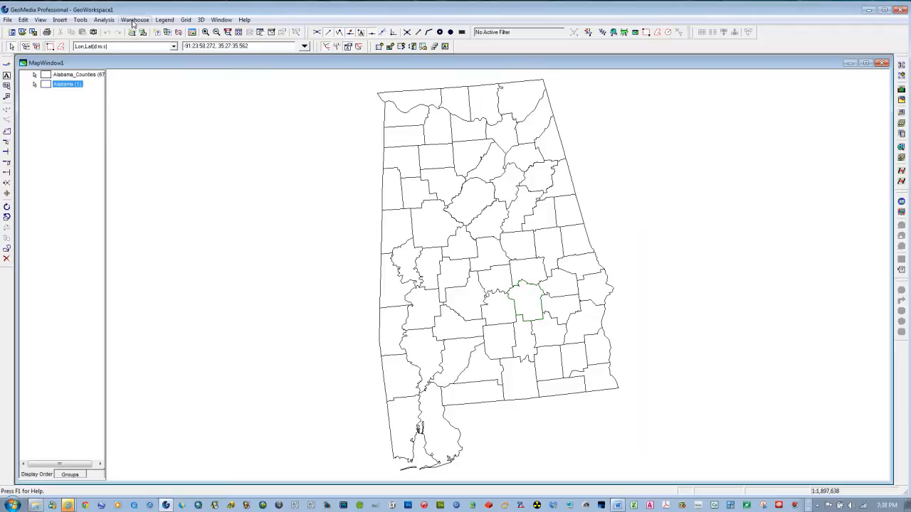
Check the feature classes stored in the Alabama connection through Feature Class Definition.
{"action": "left_click", "coordinate": [133, 20]}
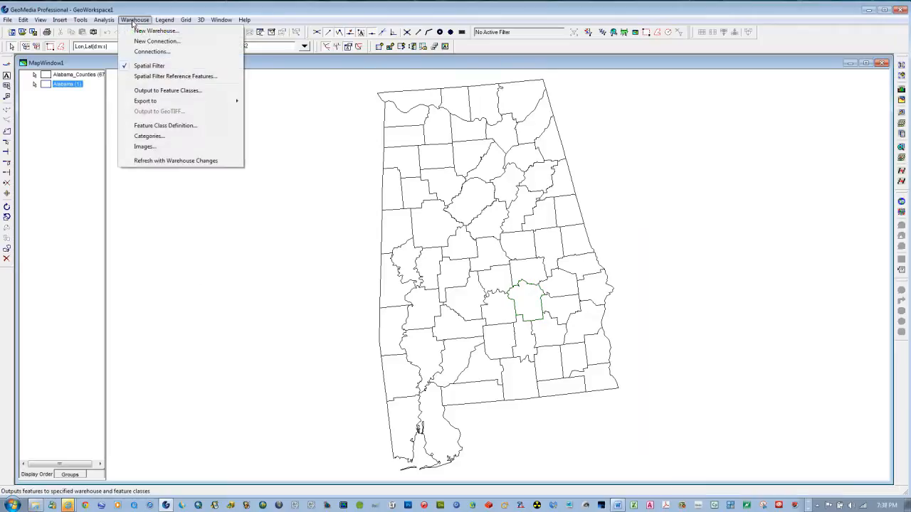
{"action": "left_click", "coordinate": [162, 126]}
{"action": "left_click", "coordinate": [386, 203]}
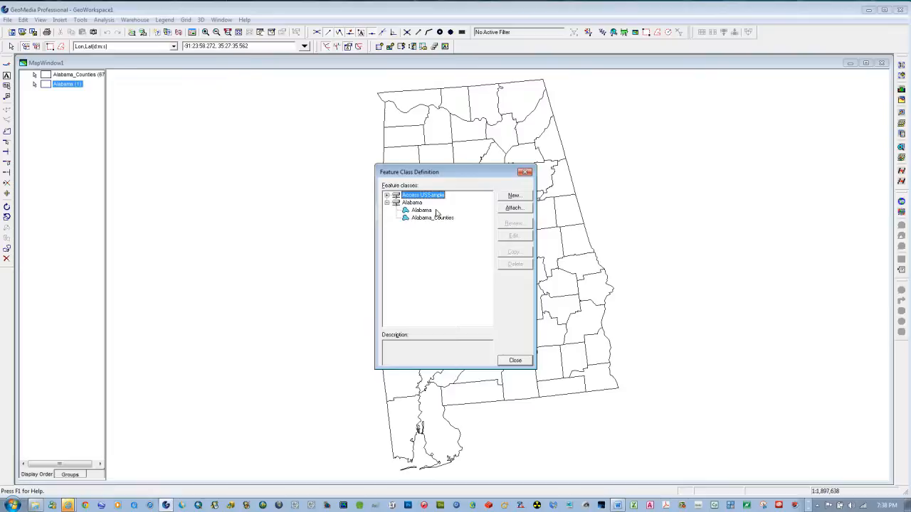
{"action": "left_click", "coordinate": [520, 361]}
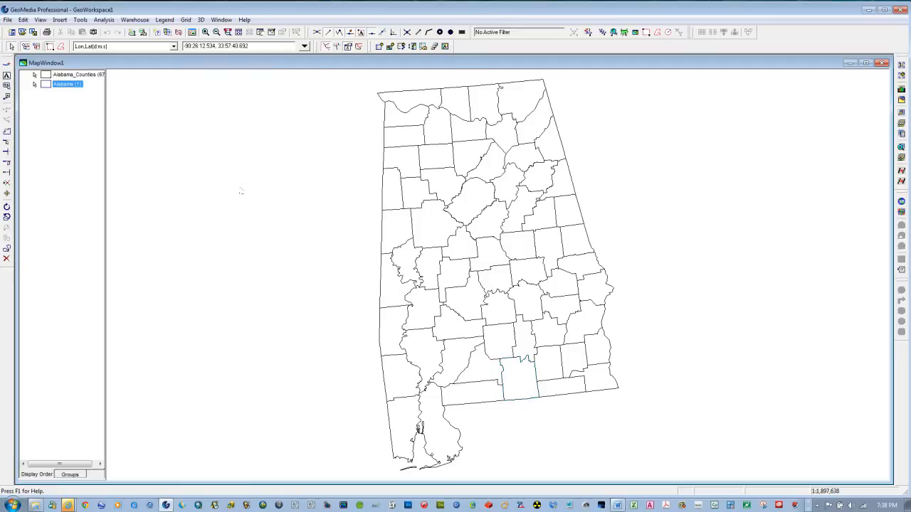
{"action": "left_click", "coordinate": [53, 143]}
Start a new Access warehouse connection named Access Madison County.
{"action": "left_click", "coordinate": [134, 19]}
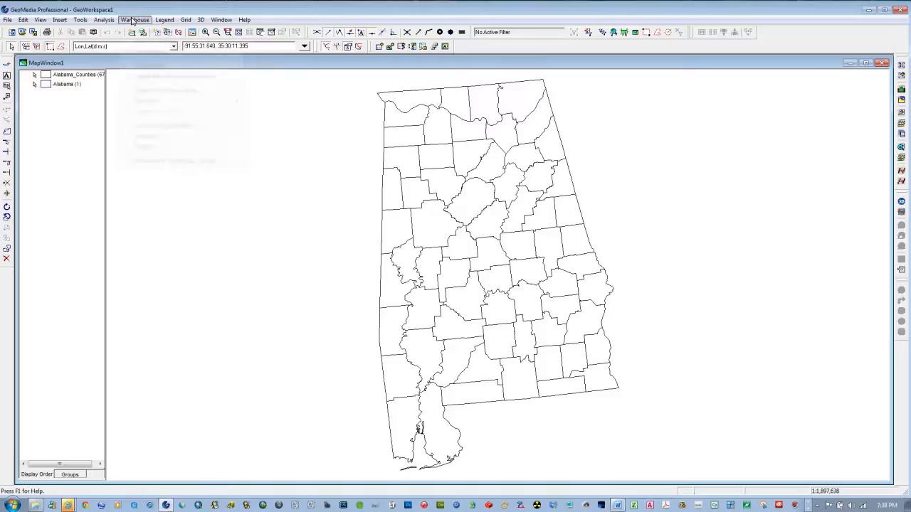
{"action": "left_click", "coordinate": [147, 42]}
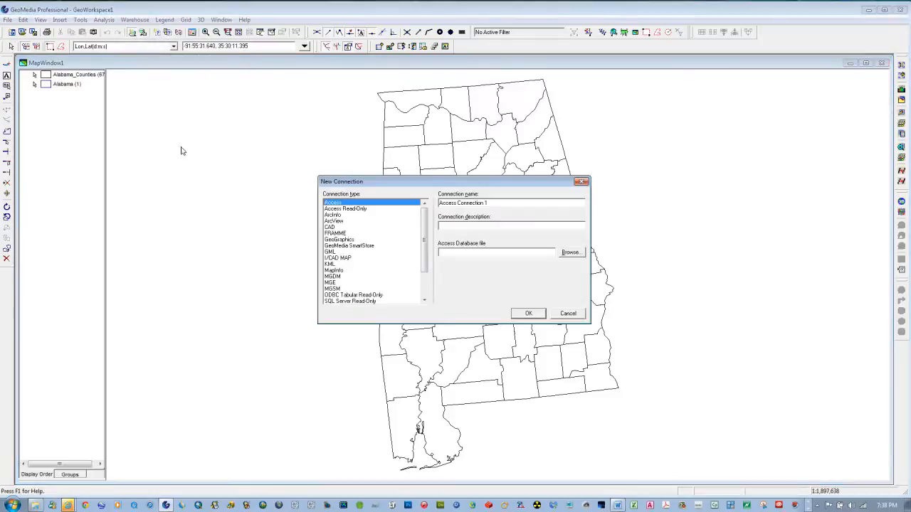
{"action": "left_click_drag", "start_coordinate": [459, 203], "coordinate": [546, 203]}
{"action": "type", "text": "Madis"}
Choose MadisonCountyAL.mdb from the lab folder on the C: drive as the Access database file and create the connection.
{"action": "left_click", "coordinate": [570, 253]}
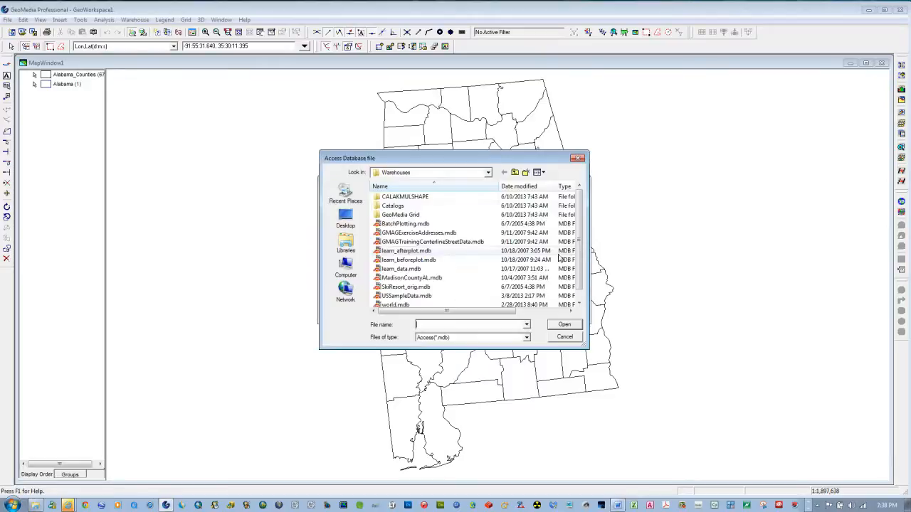
{"action": "left_click", "coordinate": [489, 174]}
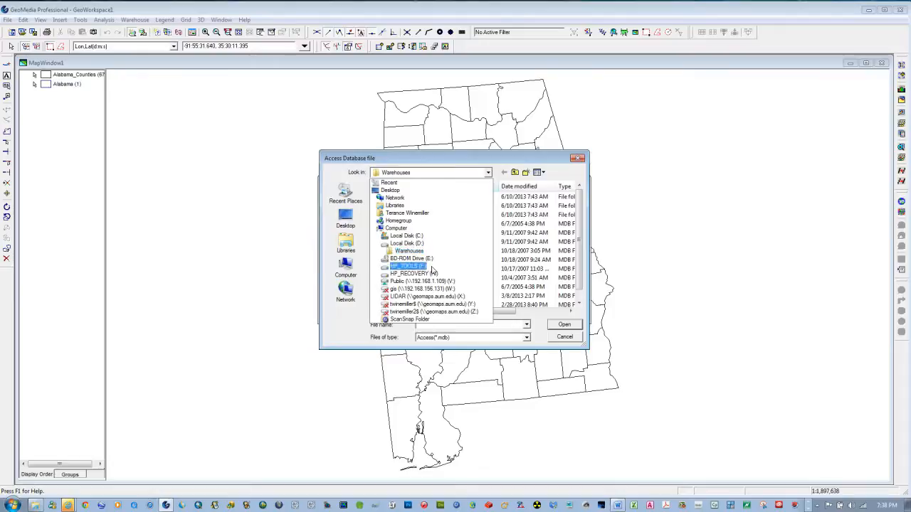
{"action": "left_click", "coordinate": [405, 237]}
{"action": "left_click_drag", "start_coordinate": [580, 203], "coordinate": [589, 306]}
{"action": "double_click", "coordinate": [403, 295]}
{"action": "left_click", "coordinate": [407, 215]}
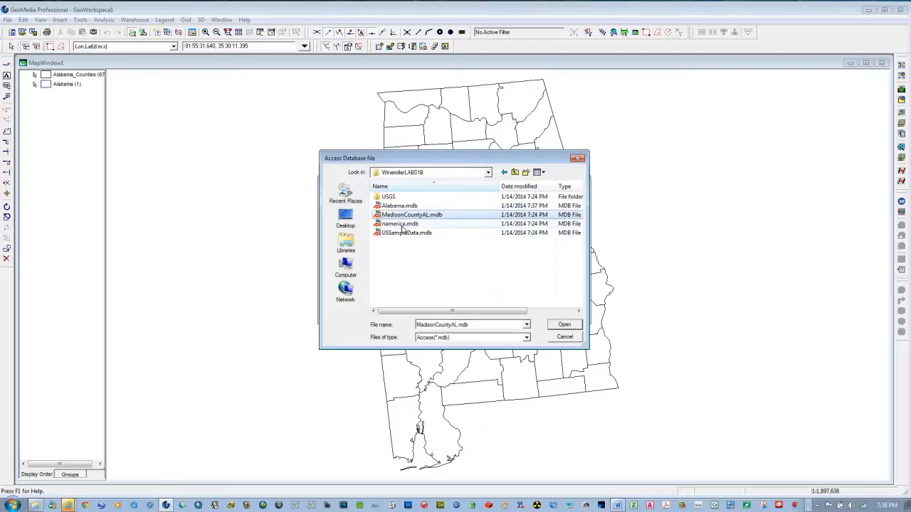
{"action": "left_click", "coordinate": [564, 324]}
{"action": "left_click", "coordinate": [539, 317]}
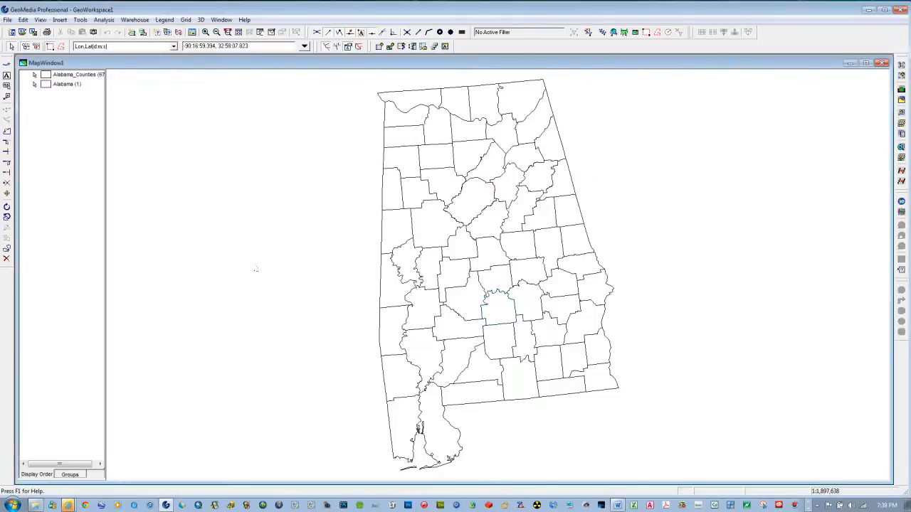
Review the list of warehouse connections and close it.
{"action": "left_click", "coordinate": [131, 21]}
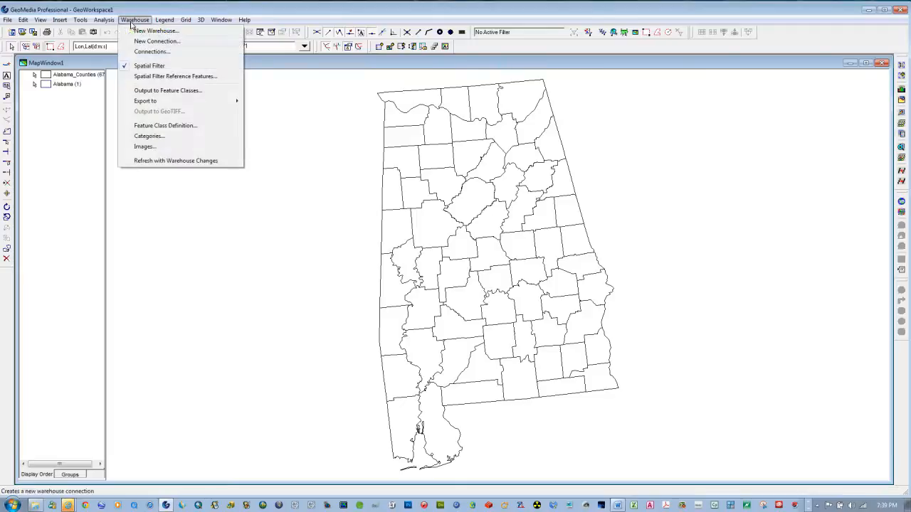
{"action": "left_click", "coordinate": [146, 51]}
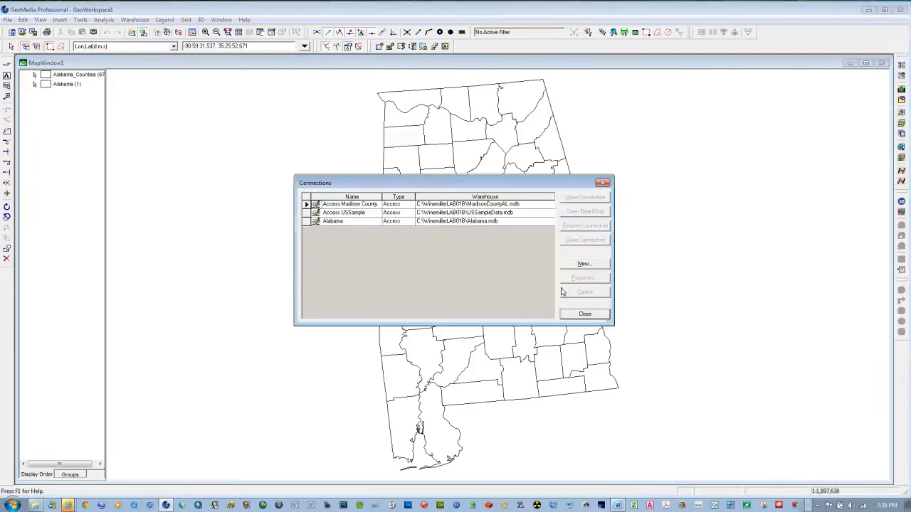
{"action": "left_click", "coordinate": [584, 313]}
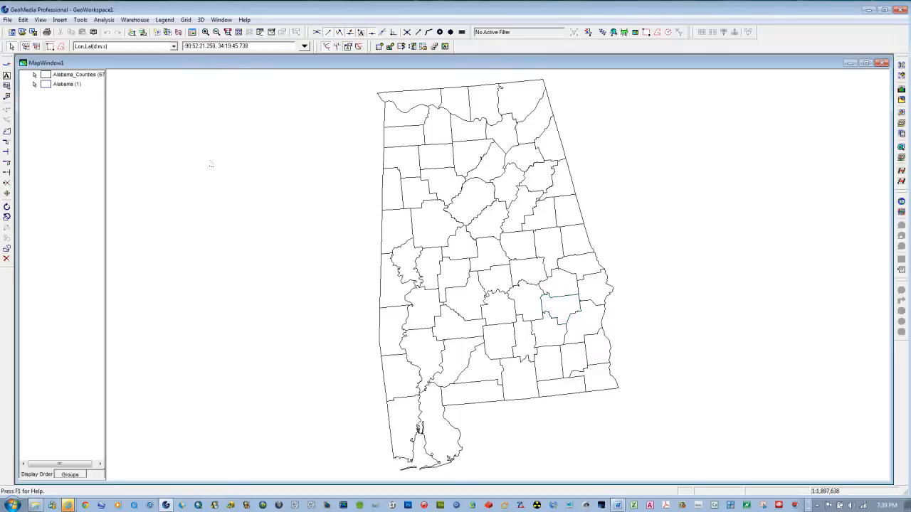
Add the Airport, Highway, Institution, Major_Water, Park, Street, Transportation_Terminal, Water_Linear and Water_Polygons features of the Access Madison County connection to the legend.
{"action": "left_click", "coordinate": [163, 20]}
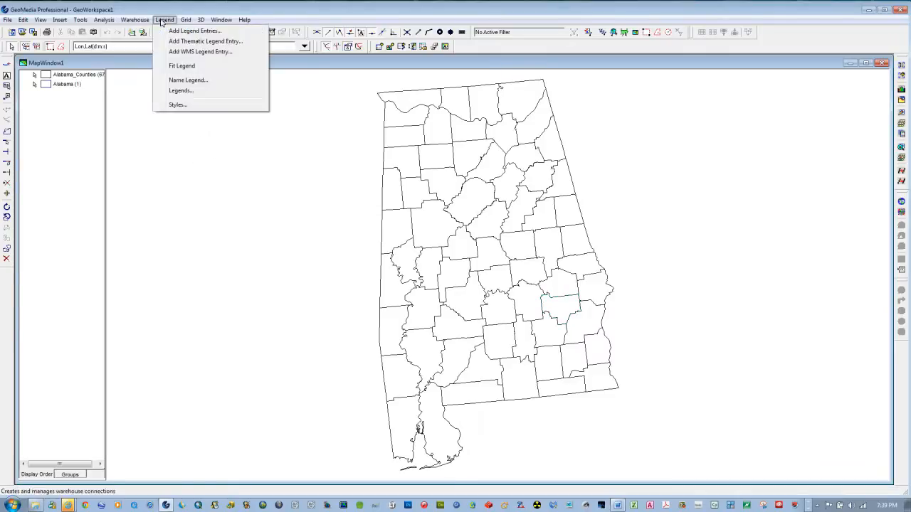
{"action": "left_click", "coordinate": [172, 32]}
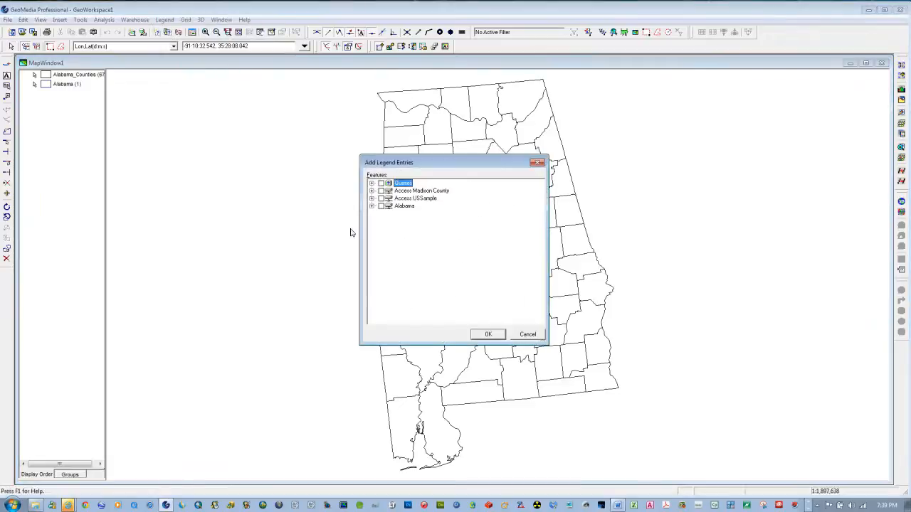
{"action": "left_click", "coordinate": [371, 191]}
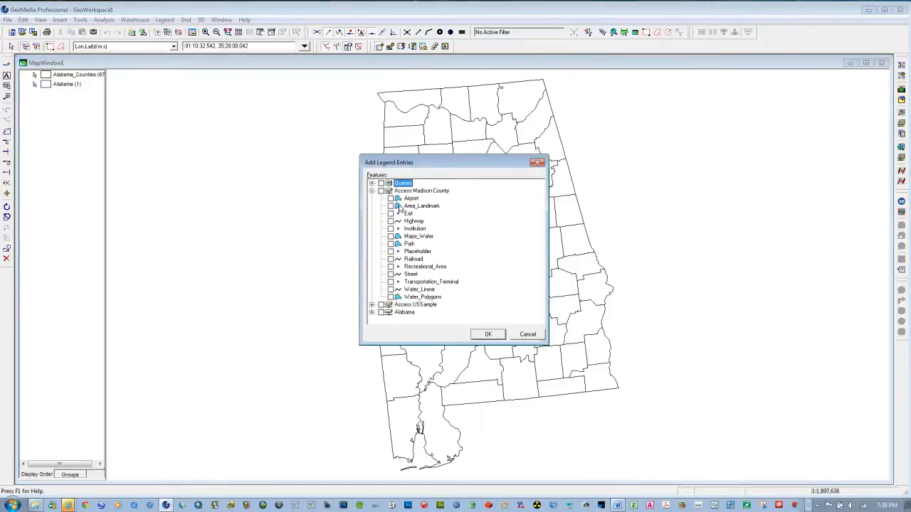
{"action": "left_click", "coordinate": [391, 200]}
{"action": "left_click", "coordinate": [391, 222]}
{"action": "left_click", "coordinate": [391, 229]}
{"action": "left_click", "coordinate": [390, 290]}
{"action": "left_click", "coordinate": [485, 333]}
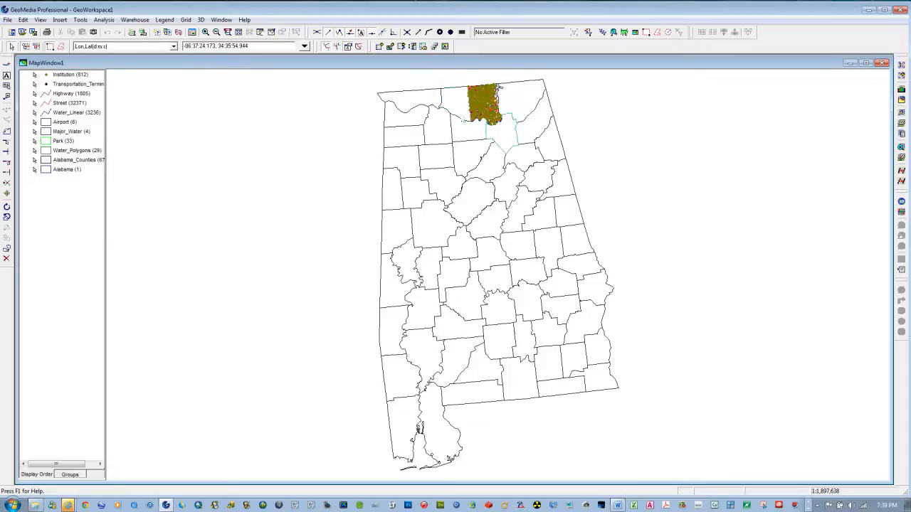
Delete the Institution entry from the map legend.
{"action": "left_click", "coordinate": [206, 32]}
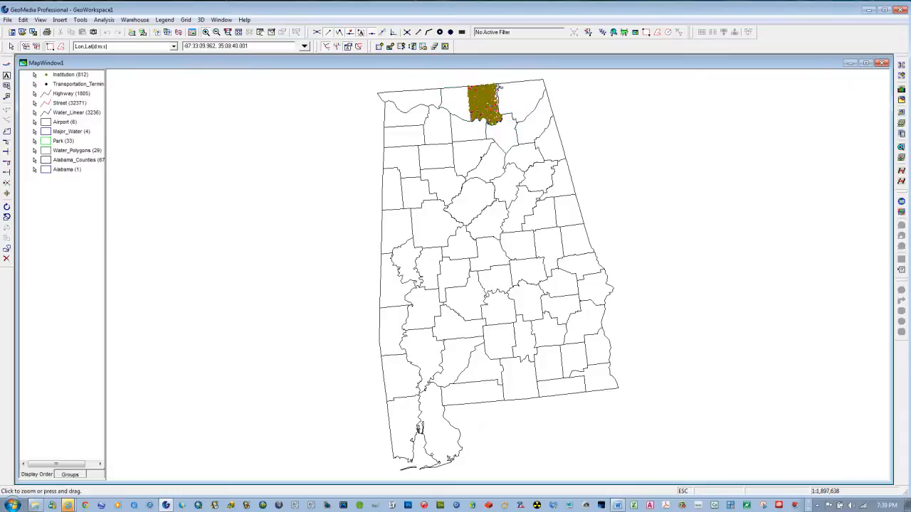
{"action": "left_click_drag", "start_coordinate": [445, 71], "coordinate": [519, 165]}
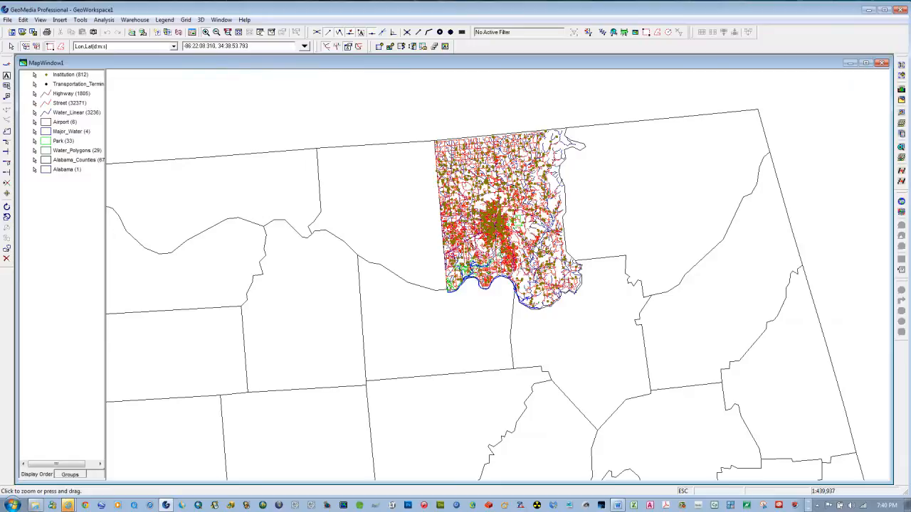
{"action": "key", "text": "Escape"}
{"action": "left_click", "coordinate": [52, 76]}
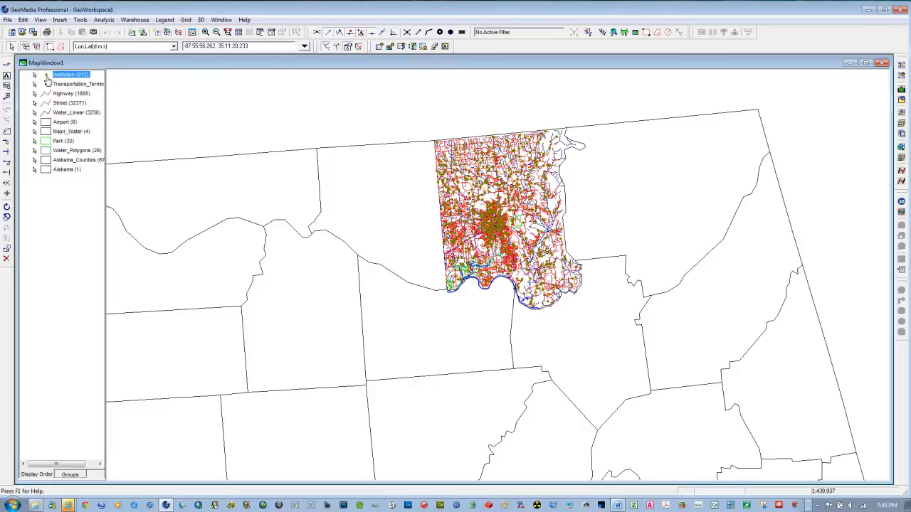
{"action": "key", "text": "Delete"}
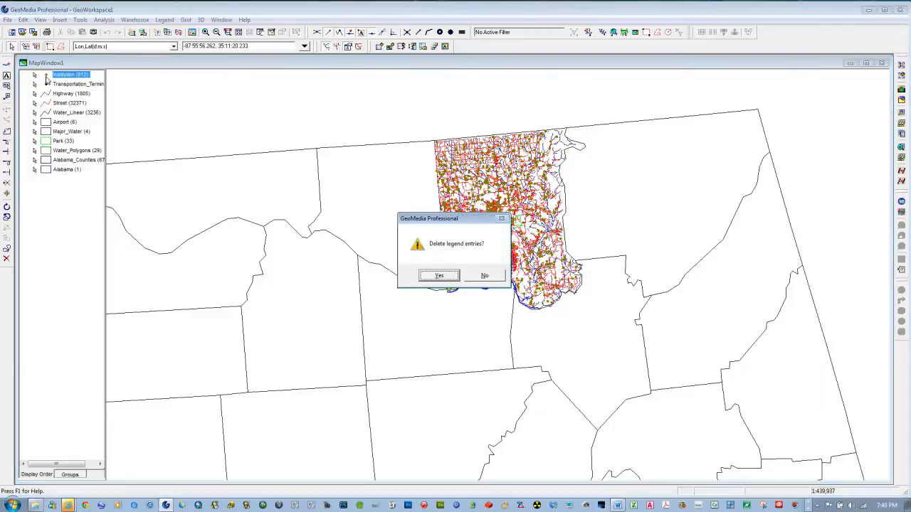
{"action": "left_click", "coordinate": [435, 278]}
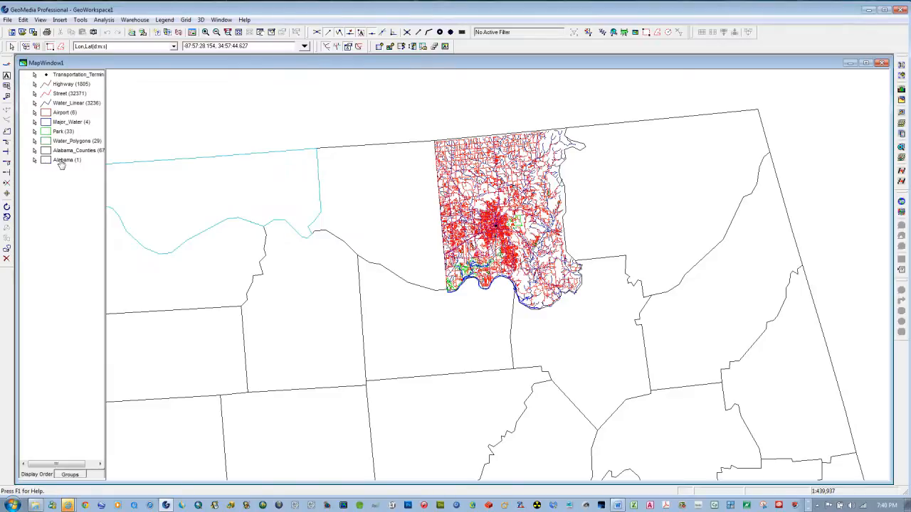
Move the Alabama_Counties entry to the top of the legend's display order and widen the legend to show full entry names.
{"action": "left_click_drag", "start_coordinate": [48, 151], "coordinate": [44, 74]}
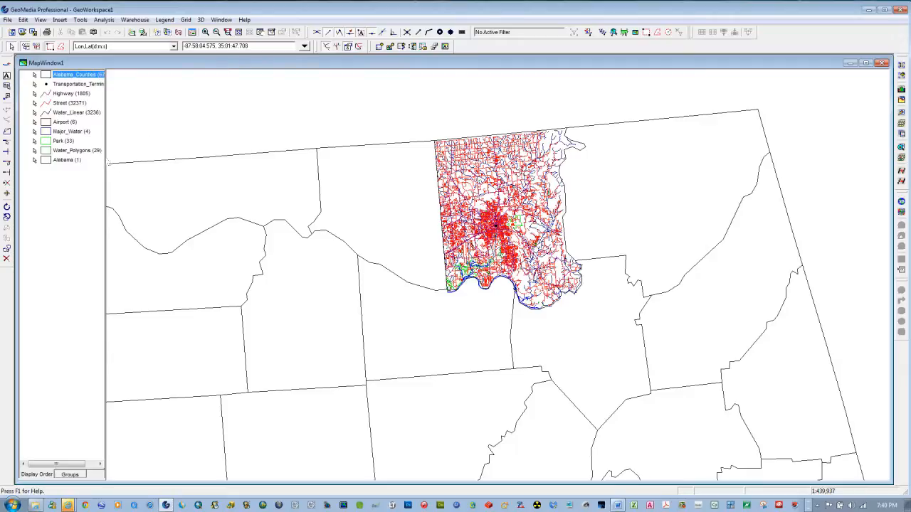
{"action": "left_click_drag", "start_coordinate": [106, 161], "coordinate": [135, 157]}
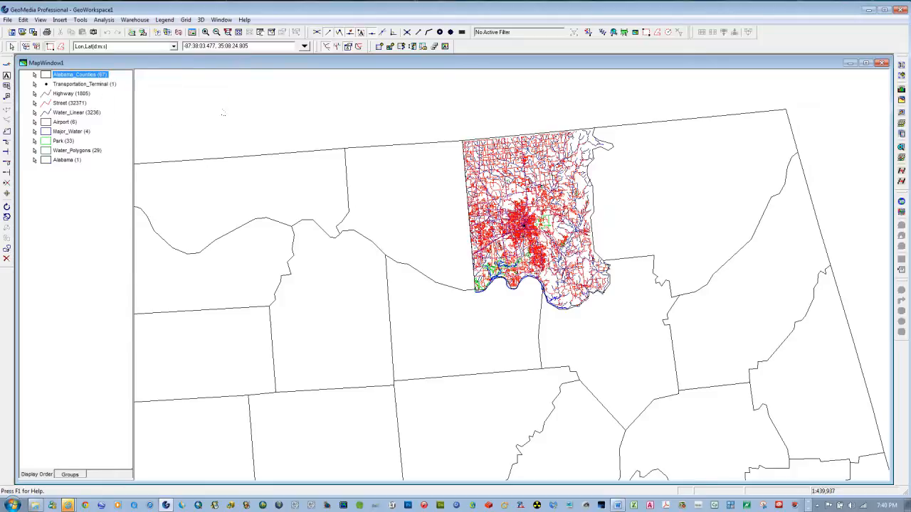
Fit the map view to the Madison County boundary and clear the selection.
{"action": "left_click", "coordinate": [117, 164]}
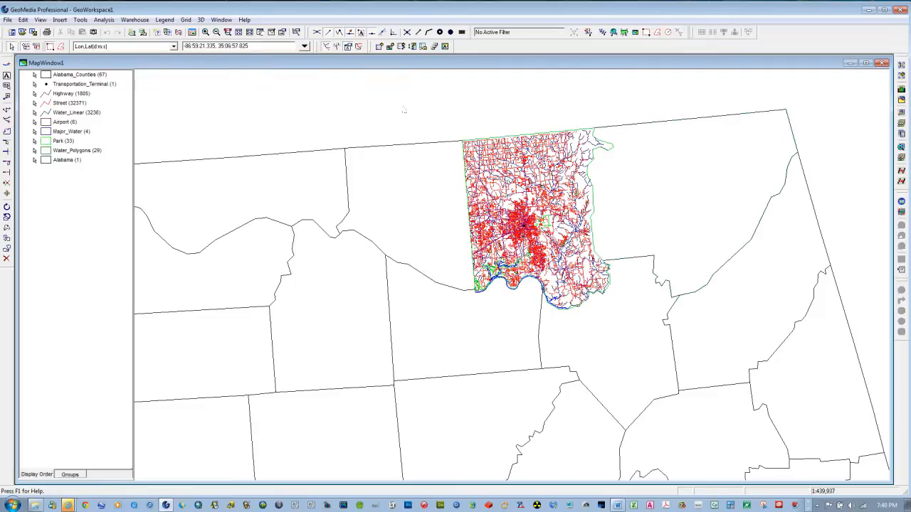
{"action": "left_click", "coordinate": [250, 33]}
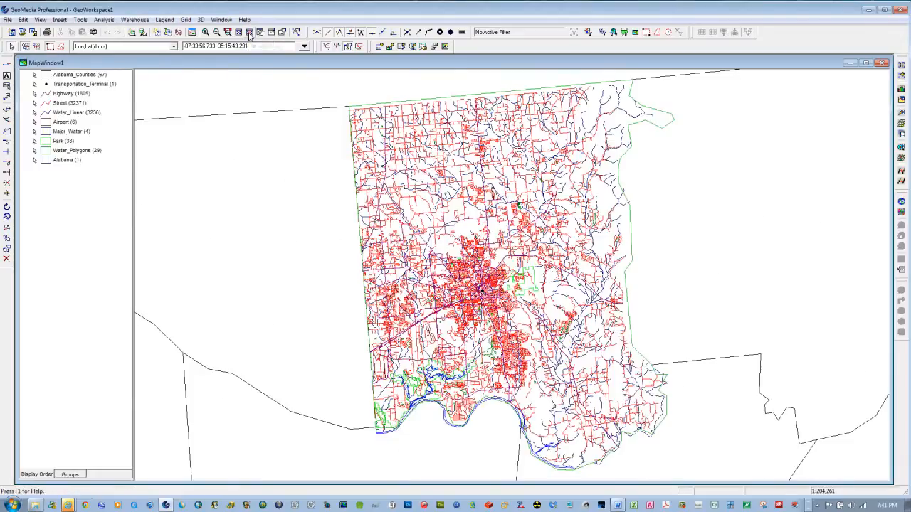
{"action": "left_click", "coordinate": [220, 98]}
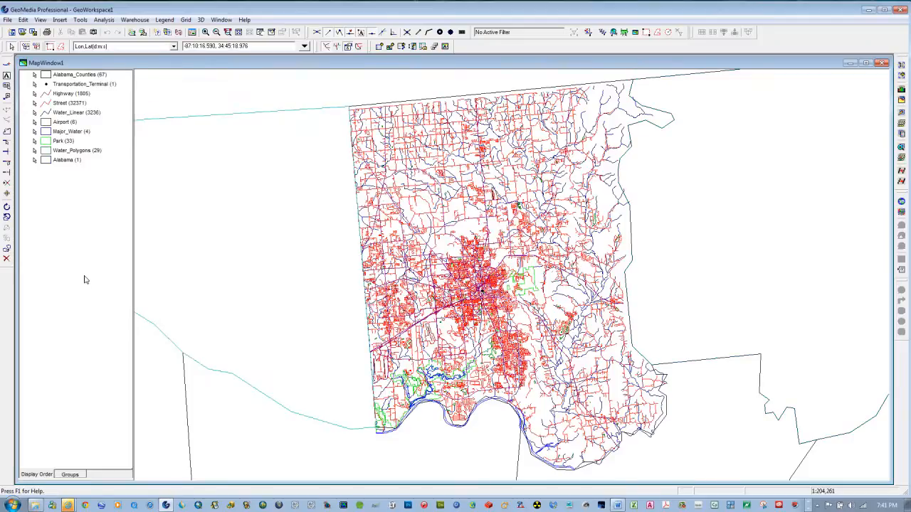
Change the line colour of the Street legend entry to grey.
{"action": "double_click", "coordinate": [45, 105]}
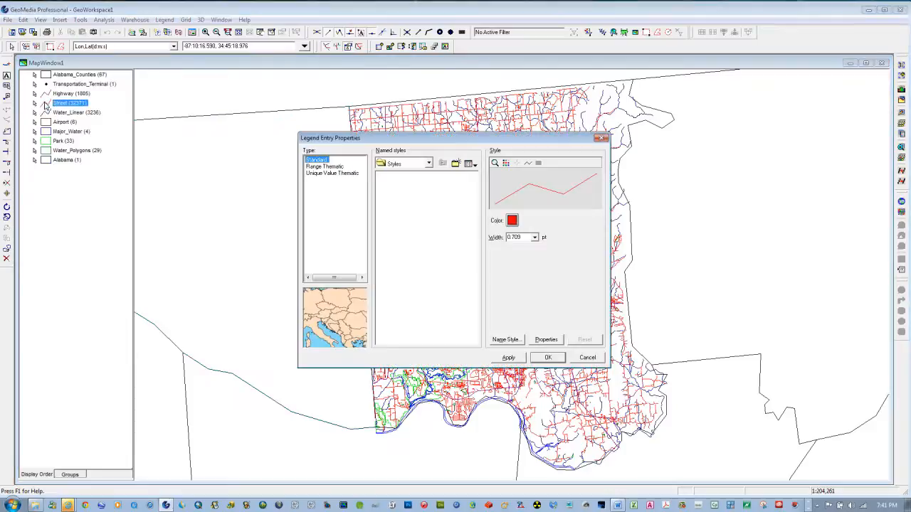
{"action": "left_click", "coordinate": [512, 221]}
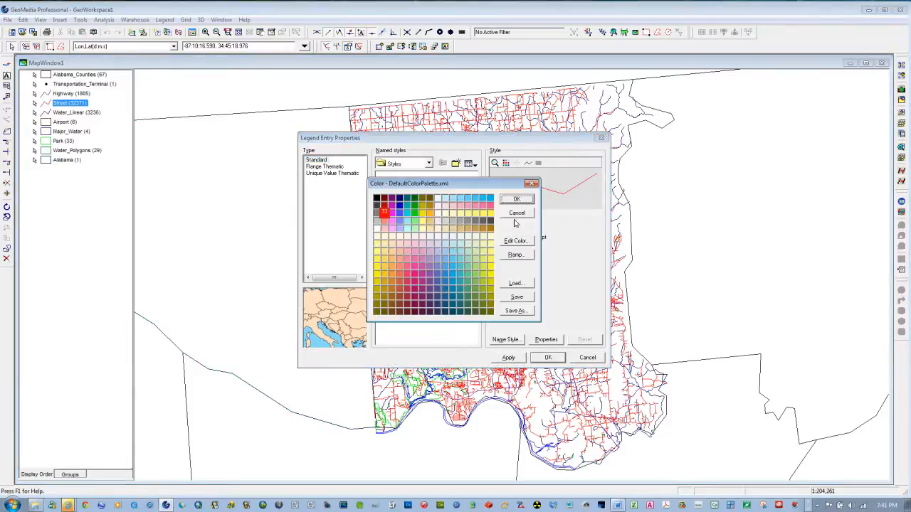
{"action": "left_click", "coordinate": [459, 219]}
{"action": "left_click", "coordinate": [516, 199]}
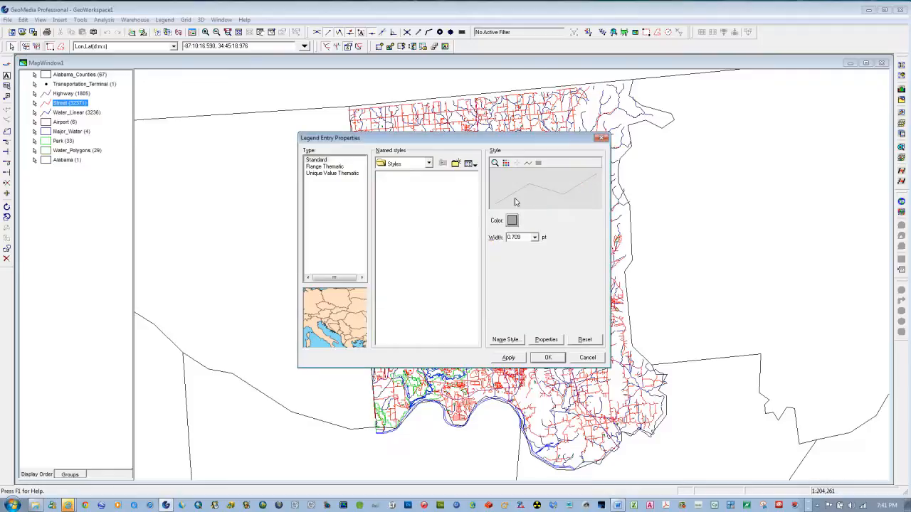
{"action": "left_click", "coordinate": [508, 359]}
{"action": "left_click", "coordinate": [548, 357]}
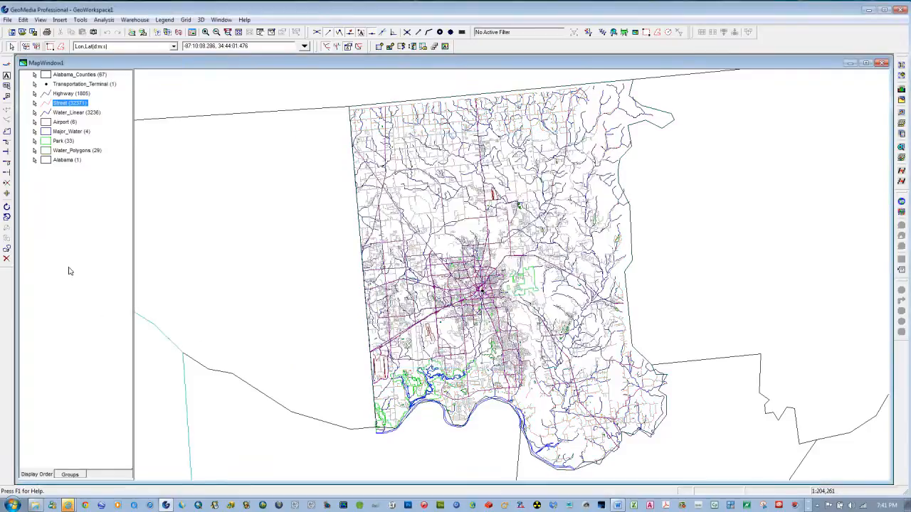
Style the Airport legend entry with a black boundary and a light grey fill.
{"action": "double_click", "coordinate": [47, 122]}
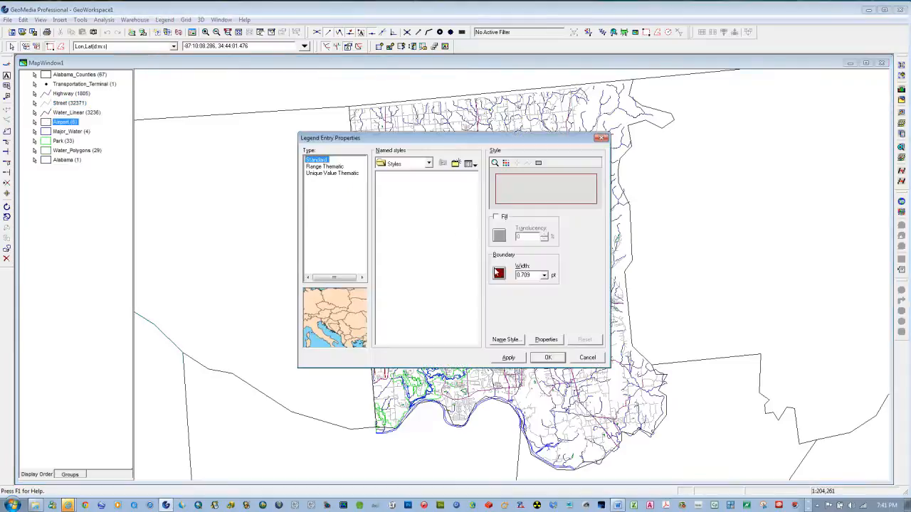
{"action": "left_click", "coordinate": [499, 274]}
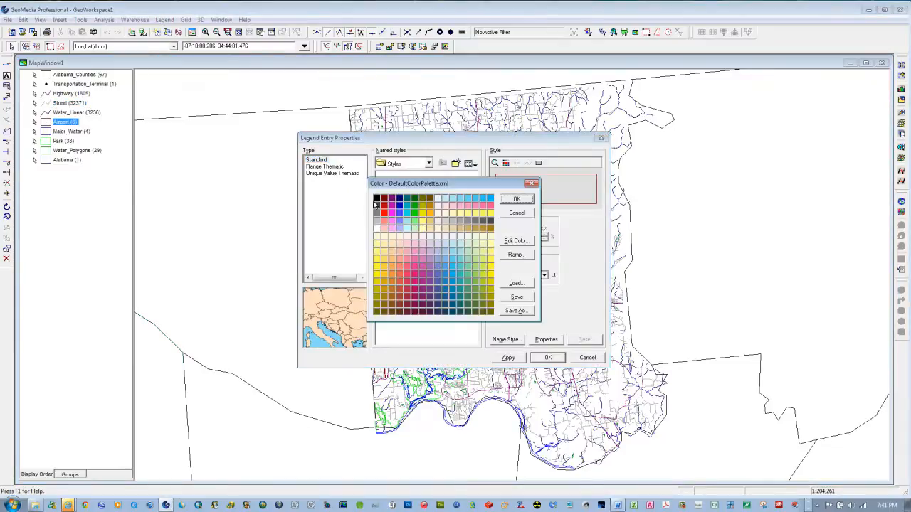
{"action": "left_click", "coordinate": [524, 201]}
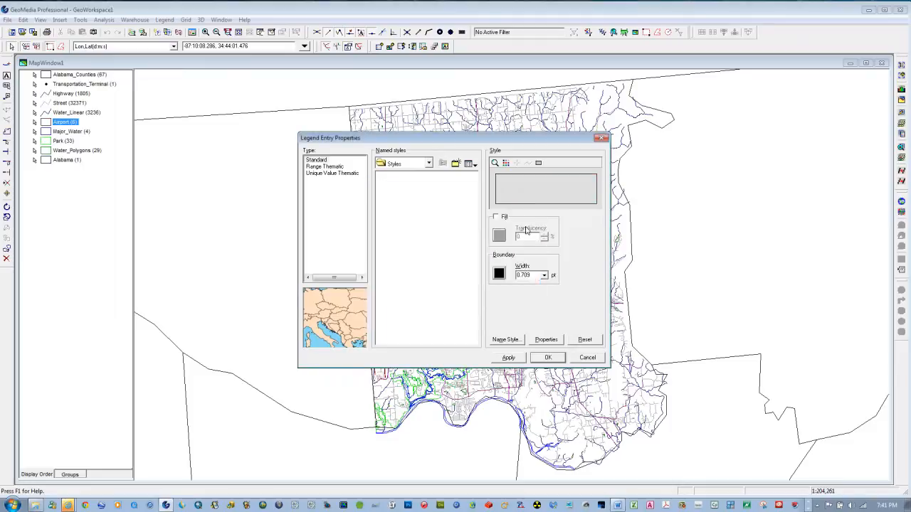
{"action": "left_click", "coordinate": [496, 217]}
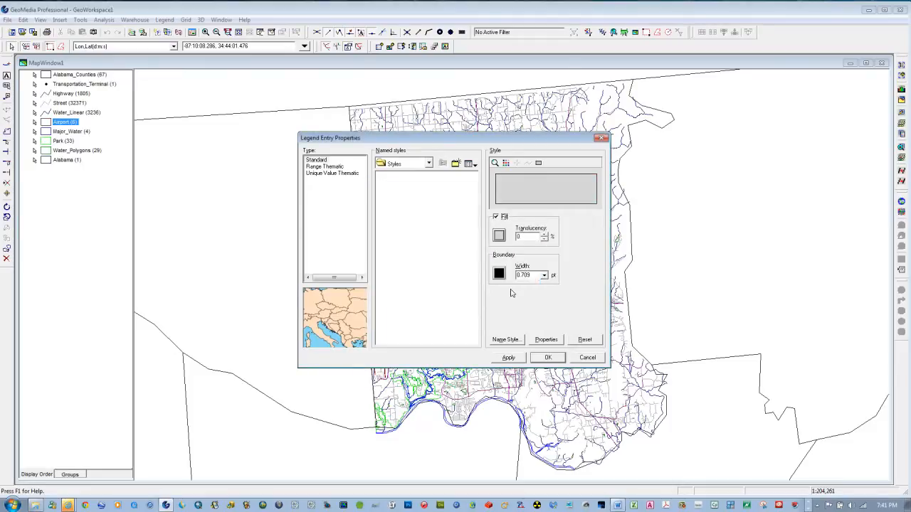
{"action": "left_click", "coordinate": [544, 358]}
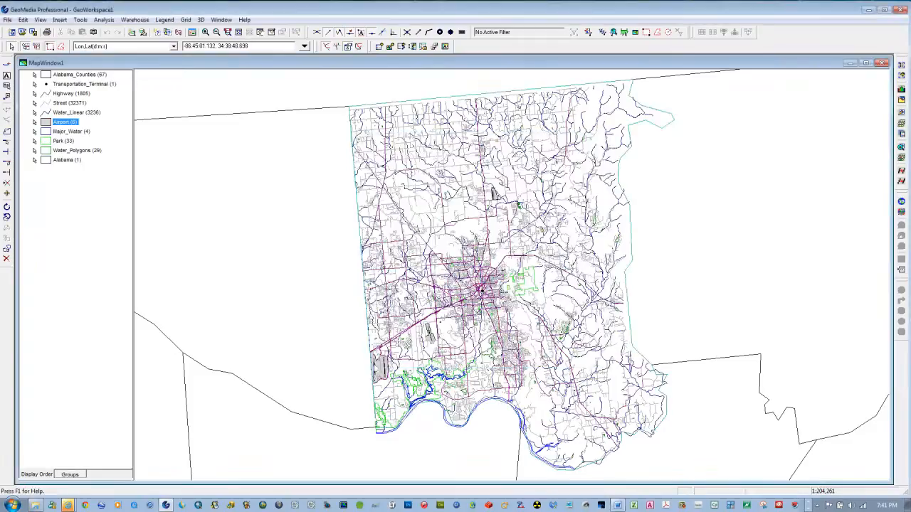
{"action": "left_click", "coordinate": [81, 218]}
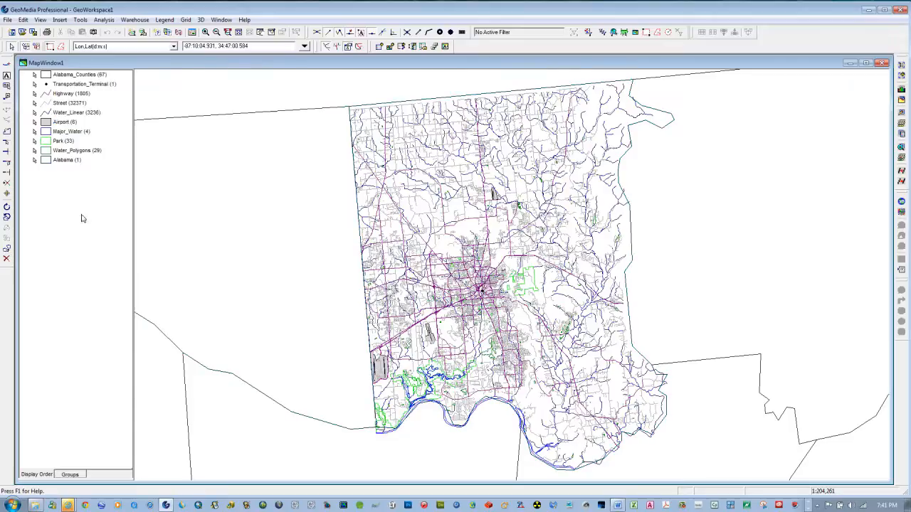
Style the Major_Water legend entry with a light blue fill and a dark blue boundary.
{"action": "double_click", "coordinate": [46, 133]}
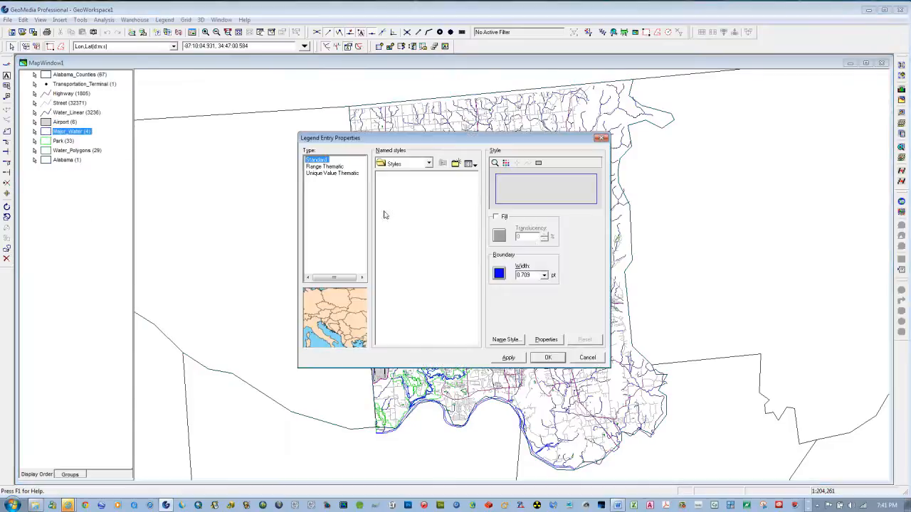
{"action": "left_click", "coordinate": [496, 218]}
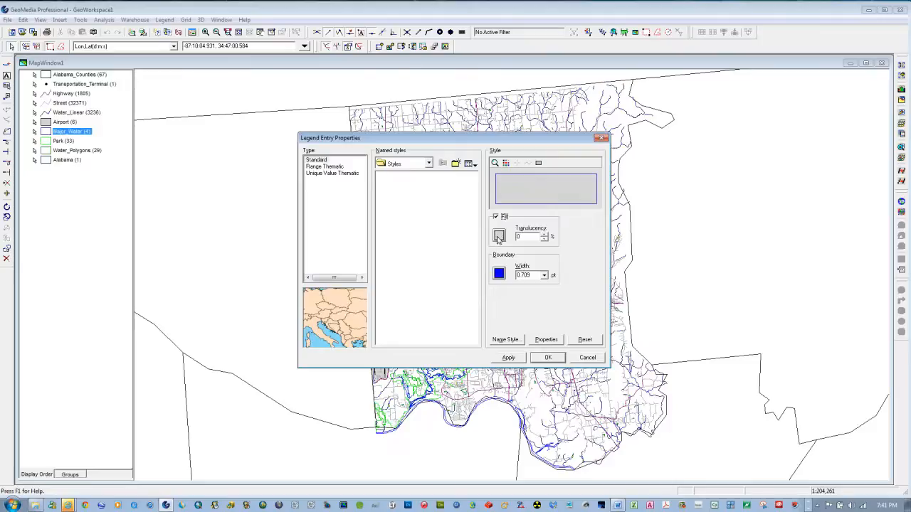
{"action": "left_click", "coordinate": [499, 236]}
{"action": "left_click", "coordinate": [466, 199]}
{"action": "left_click", "coordinate": [504, 203]}
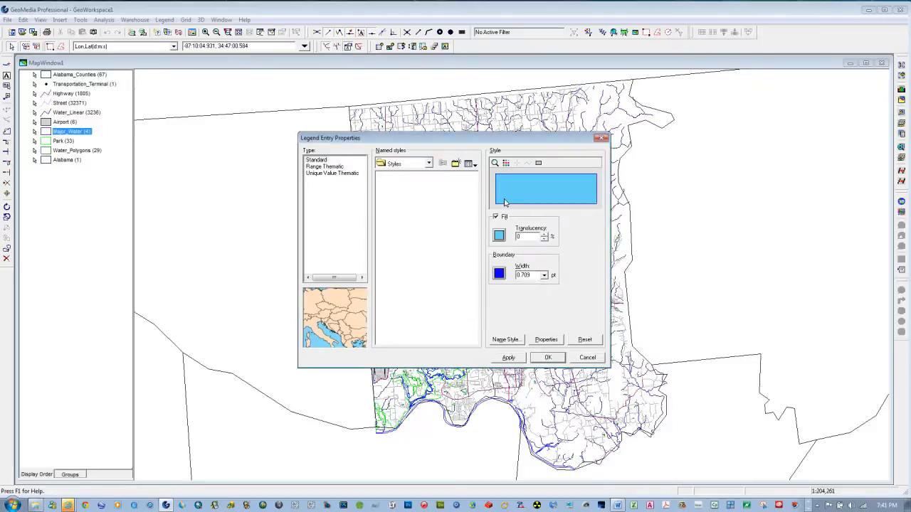
{"action": "left_click", "coordinate": [499, 274]}
{"action": "left_click", "coordinate": [400, 205]}
{"action": "left_click", "coordinate": [504, 202]}
{"action": "left_click", "coordinate": [508, 357]}
{"action": "left_click", "coordinate": [548, 357]}
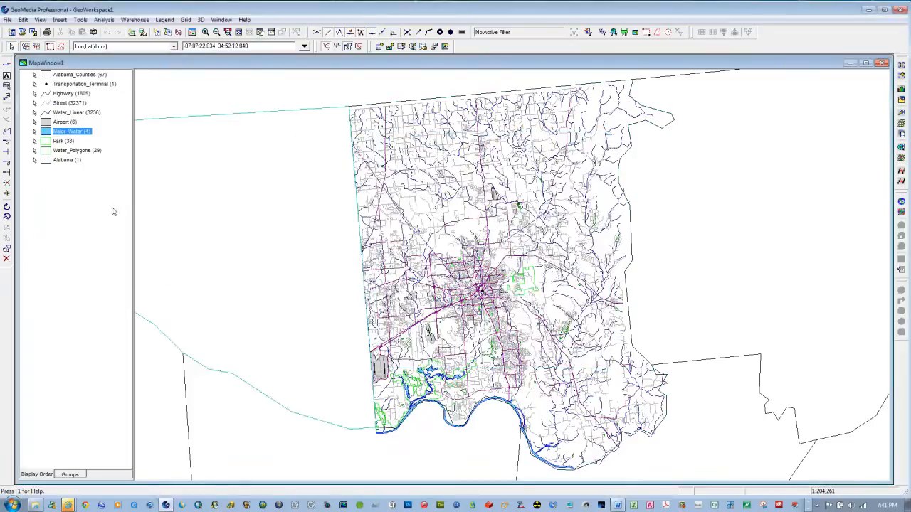
Give the Water_Polygons legend entry a light blue fill and a navy boundary.
{"action": "double_click", "coordinate": [45, 151]}
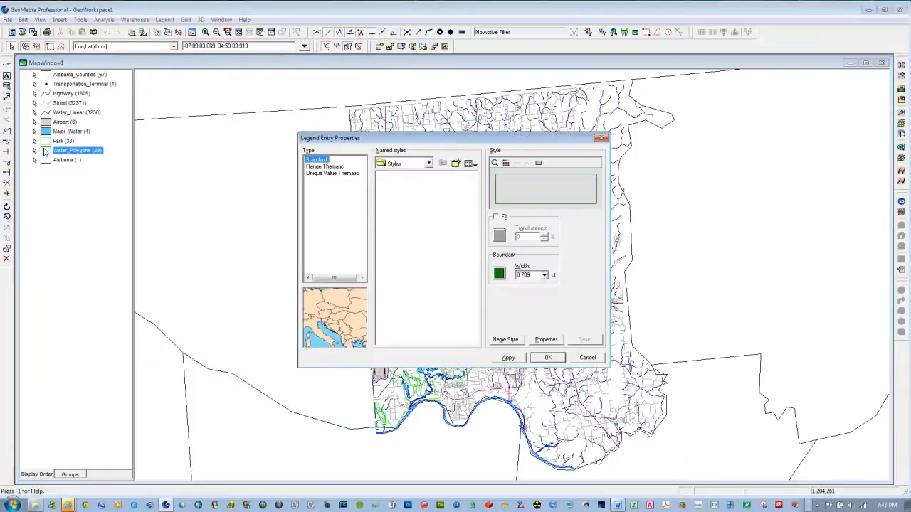
{"action": "left_click", "coordinate": [496, 218]}
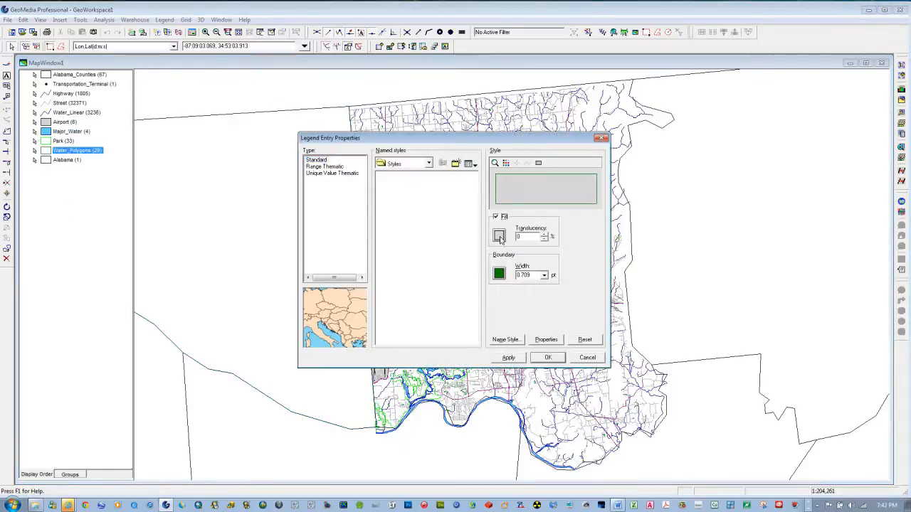
{"action": "left_click", "coordinate": [499, 235]}
{"action": "left_click", "coordinate": [469, 200]}
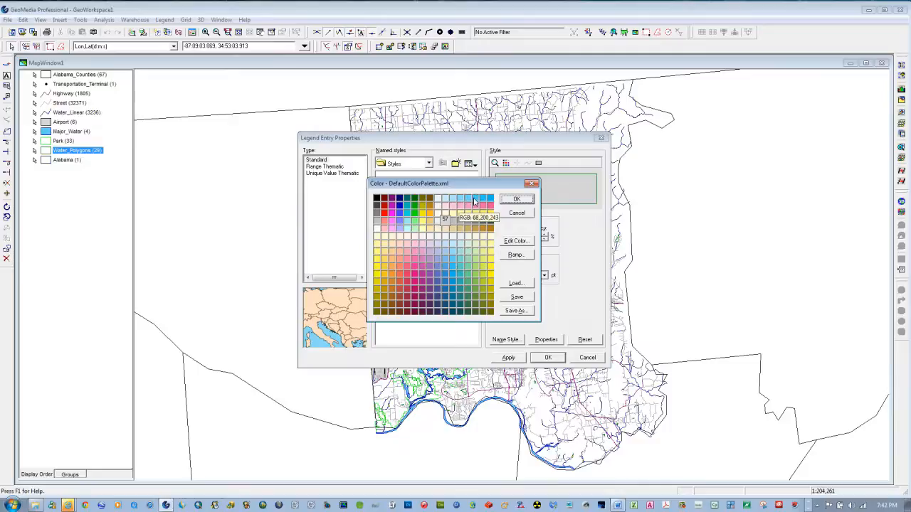
{"action": "left_click", "coordinate": [517, 199]}
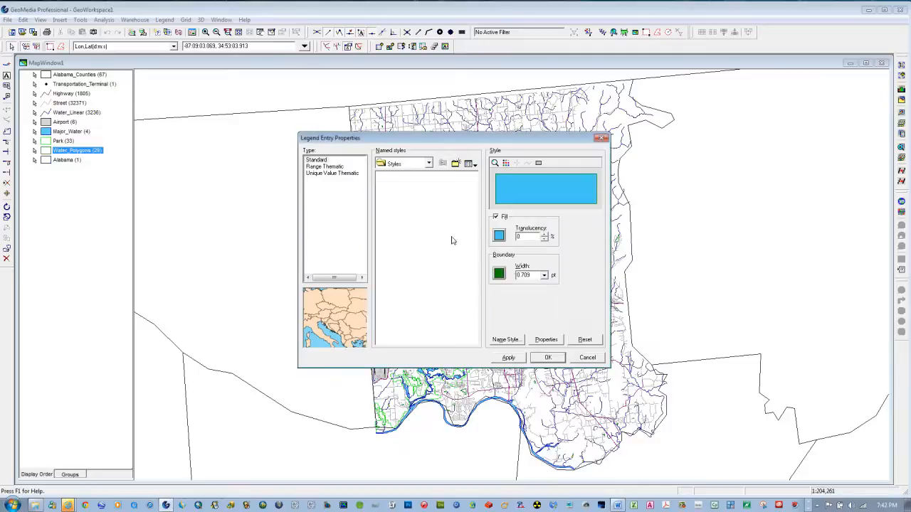
{"action": "left_click", "coordinate": [499, 275]}
{"action": "left_click", "coordinate": [399, 198]}
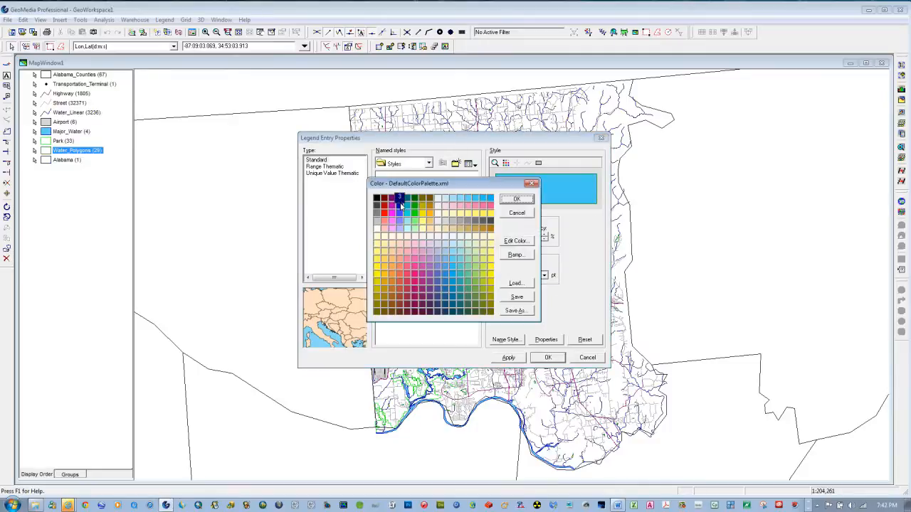
{"action": "left_click", "coordinate": [516, 199]}
{"action": "left_click", "coordinate": [513, 358]}
{"action": "left_click", "coordinate": [548, 357]}
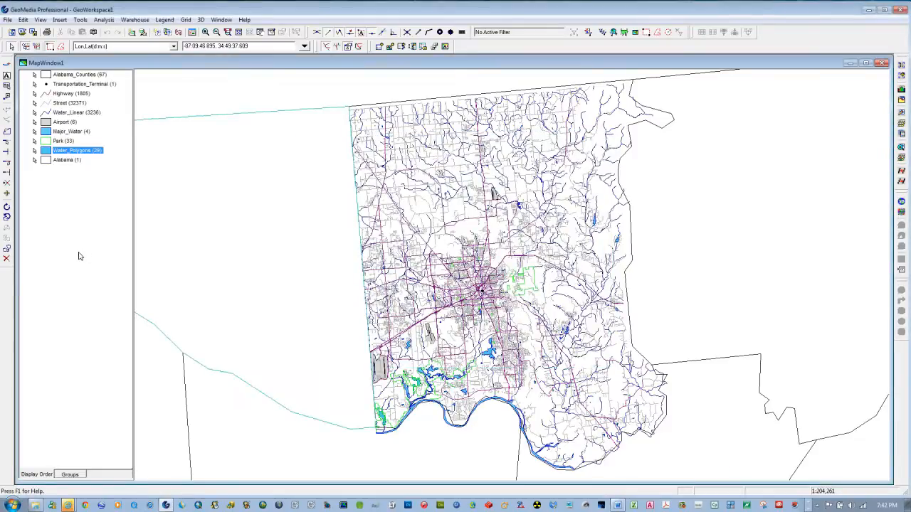
{"action": "left_click", "coordinate": [91, 275]}
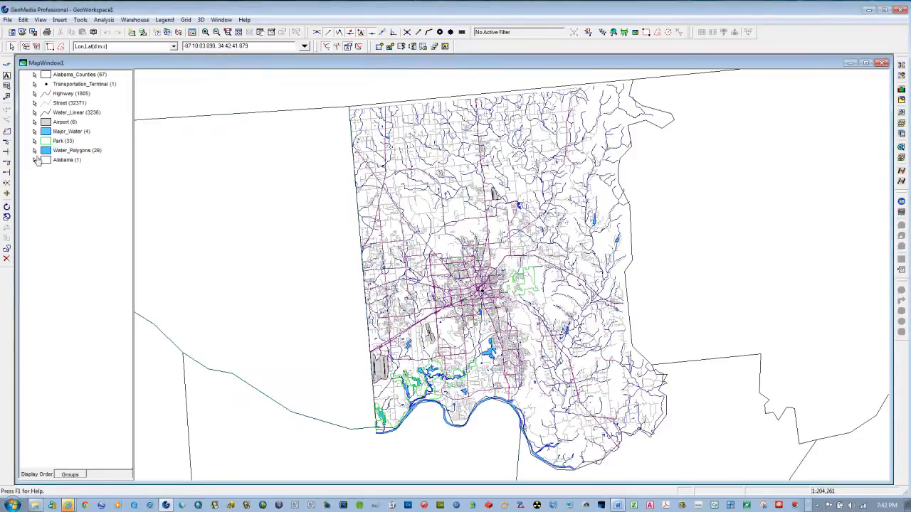
Style the Park legend entry with a dark green boundary and a medium green fill.
{"action": "double_click", "coordinate": [45, 142]}
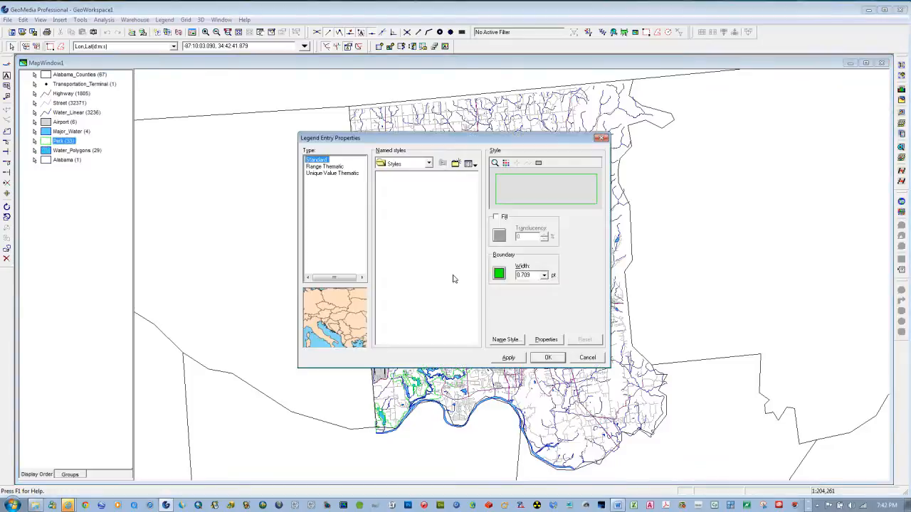
{"action": "left_click", "coordinate": [498, 274]}
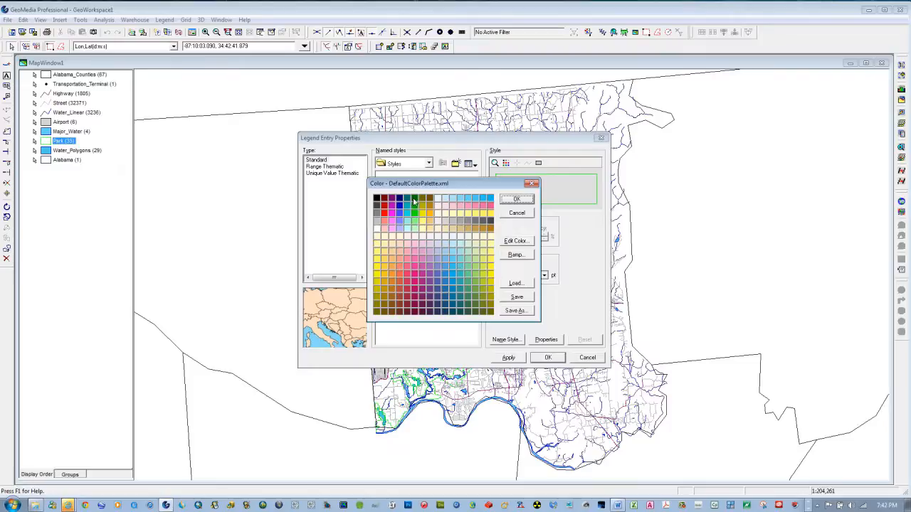
{"action": "left_click", "coordinate": [503, 200]}
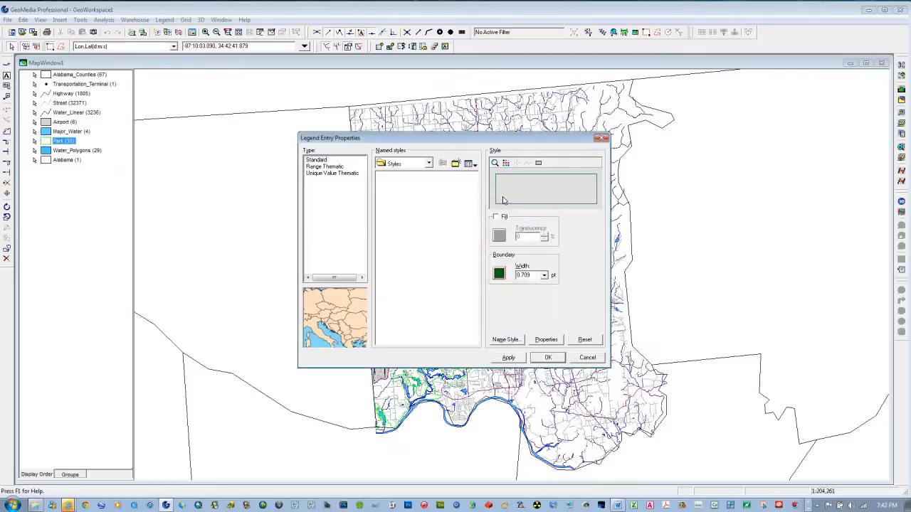
{"action": "left_click", "coordinate": [497, 217]}
{"action": "left_click", "coordinate": [501, 238]}
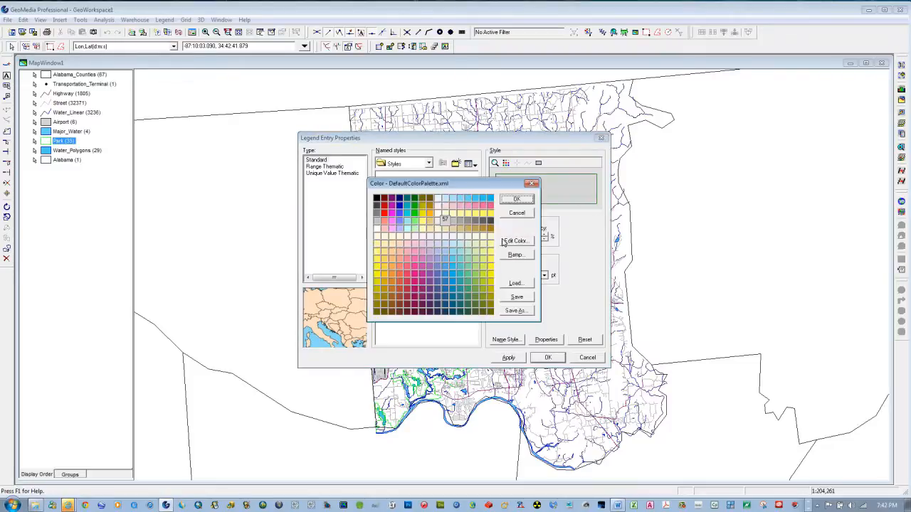
{"action": "left_click", "coordinate": [475, 289]}
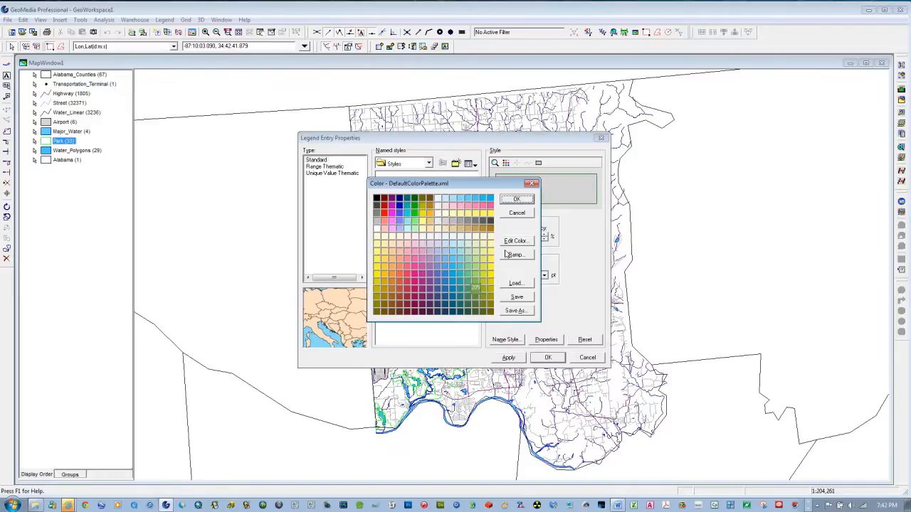
{"action": "left_click", "coordinate": [515, 201]}
{"action": "left_click", "coordinate": [508, 358]}
{"action": "left_click", "coordinate": [549, 358]}
{"action": "left_click", "coordinate": [57, 233]}
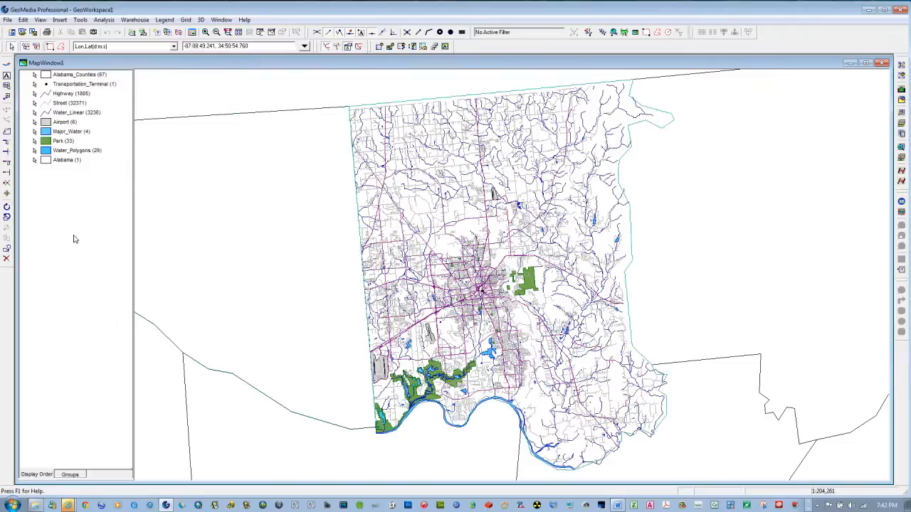
Change the line colour of the Highway legend entry to dark grey.
{"action": "double_click", "coordinate": [43, 95]}
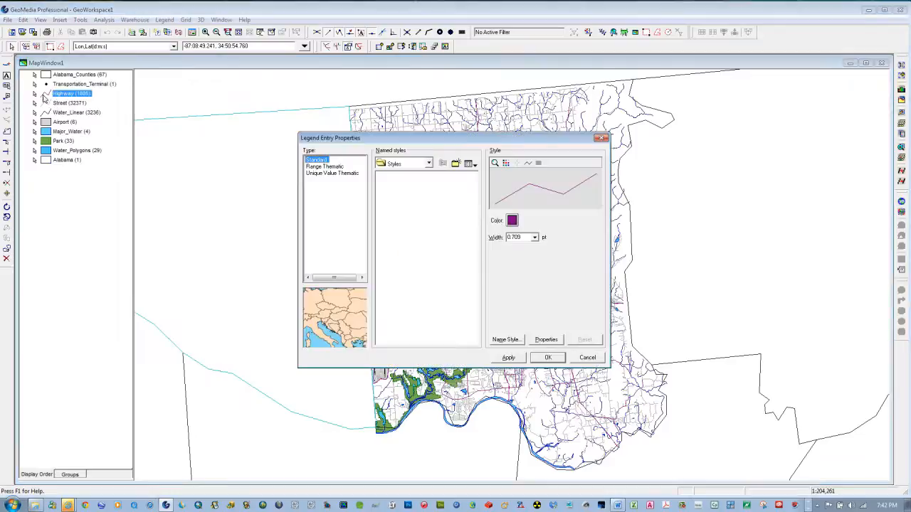
{"action": "left_click", "coordinate": [514, 222]}
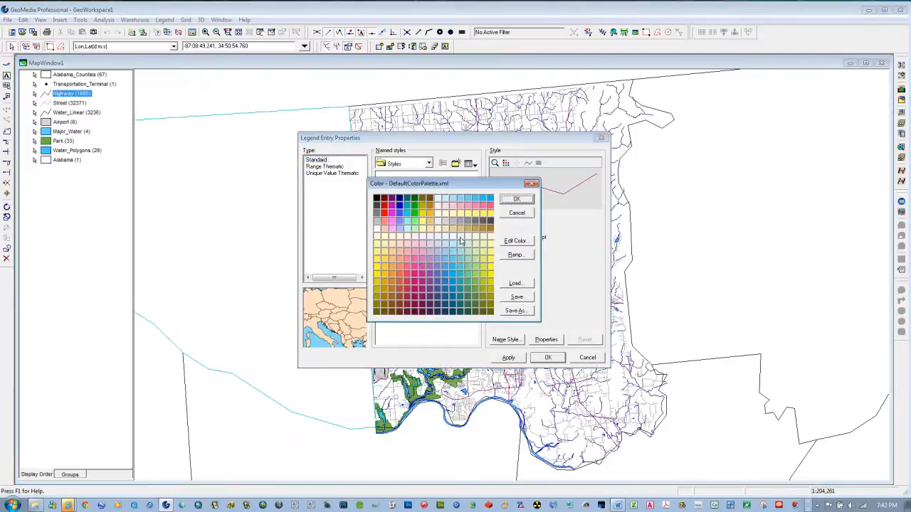
{"action": "left_click", "coordinate": [484, 222]}
{"action": "left_click", "coordinate": [510, 202]}
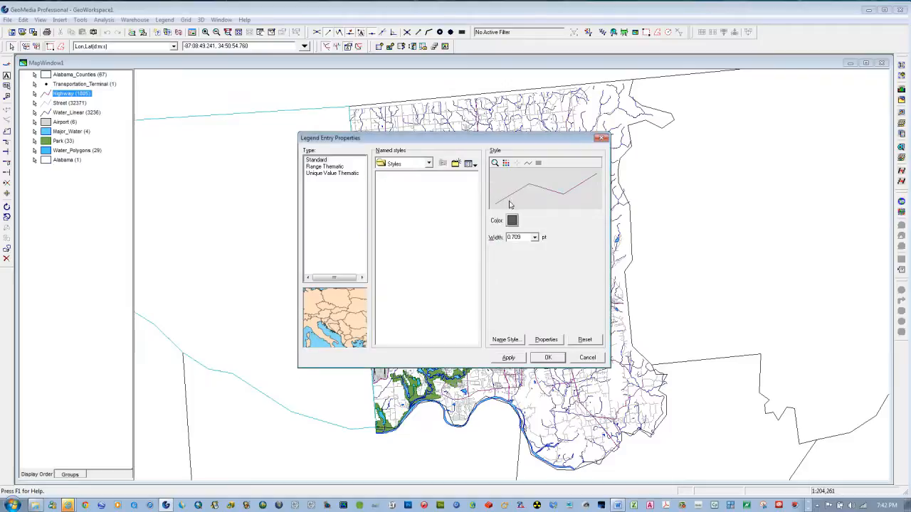
{"action": "left_click", "coordinate": [549, 358]}
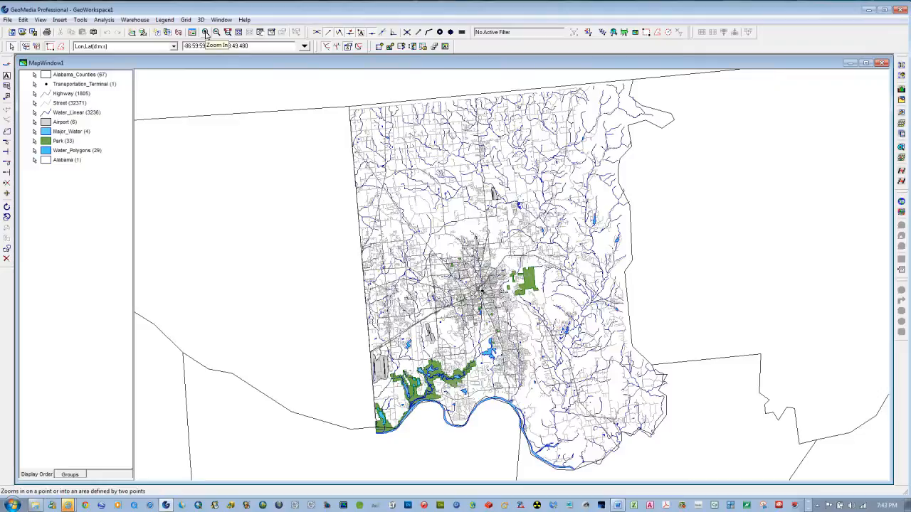
Make the Alabama_Counties legend entry non-locatable and inspect the attributes of the large airport on Madison County's western border.
{"action": "left_click", "coordinate": [206, 34]}
{"action": "left_click_drag", "start_coordinate": [399, 391], "coordinate": [412, 393]}
{"action": "key", "text": "Escape"}
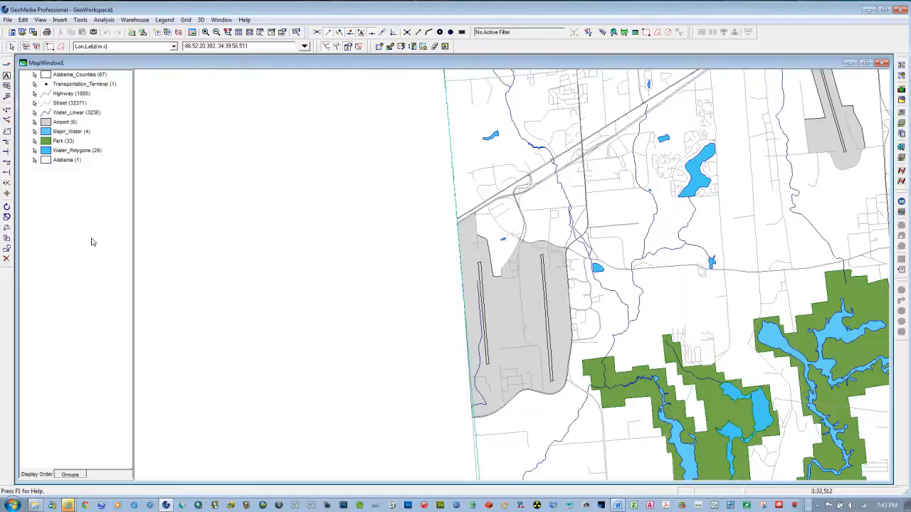
{"action": "right_click", "coordinate": [44, 74]}
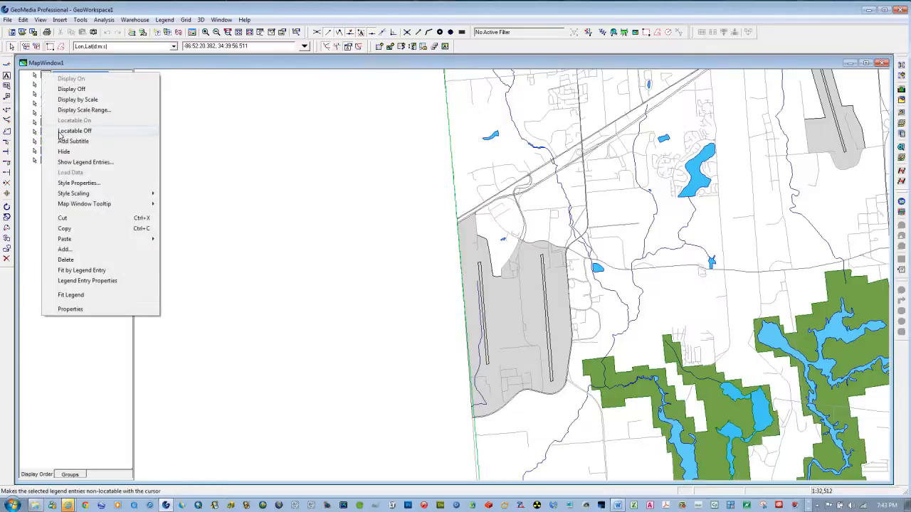
{"action": "left_click", "coordinate": [59, 133]}
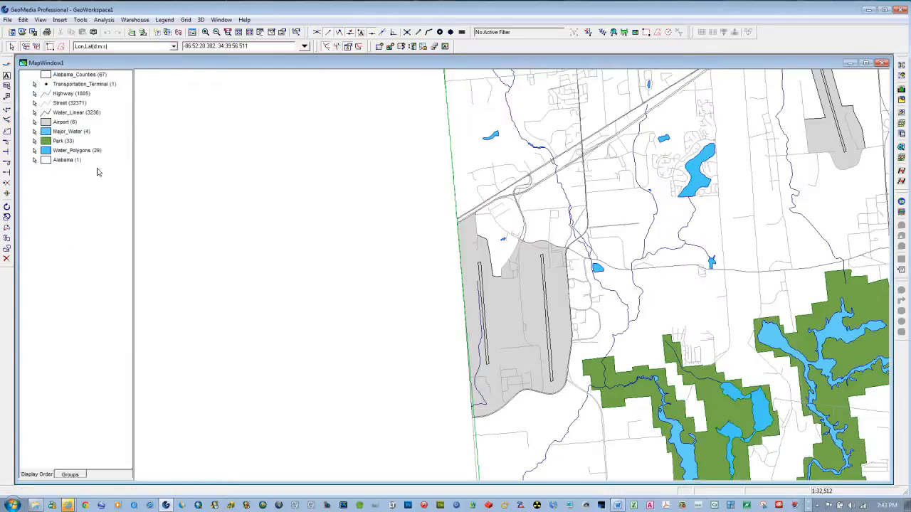
{"action": "double_click", "coordinate": [517, 335]}
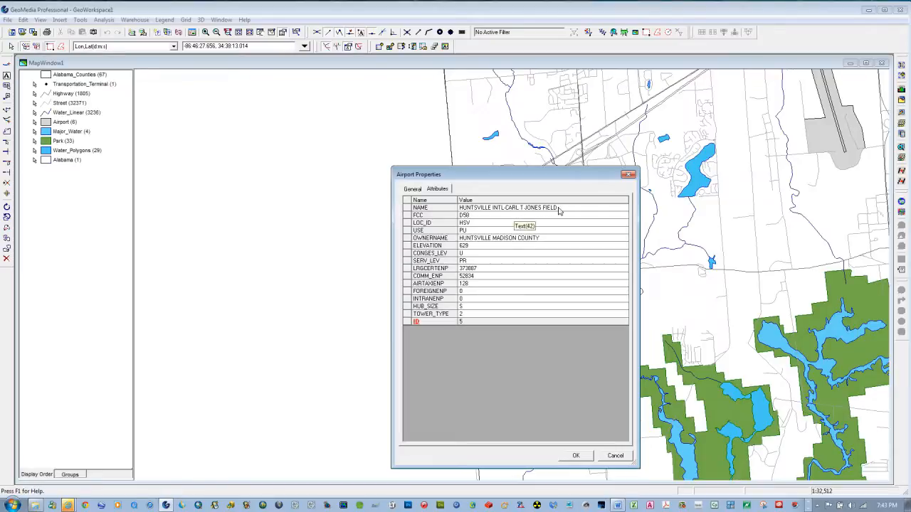
{"action": "left_click", "coordinate": [576, 455]}
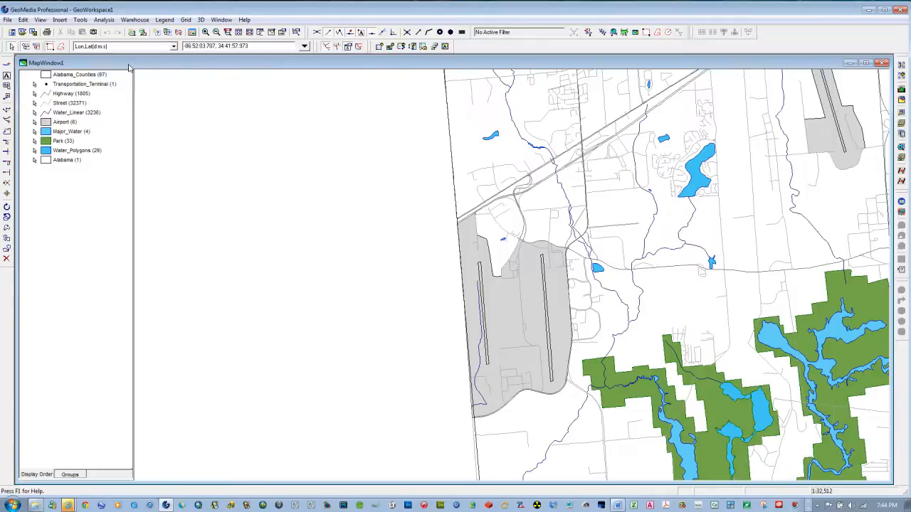
Start Measure Distance/Area and set its distance unit to miles (mi) with a precision of .123.
{"action": "left_click", "coordinate": [80, 20]}
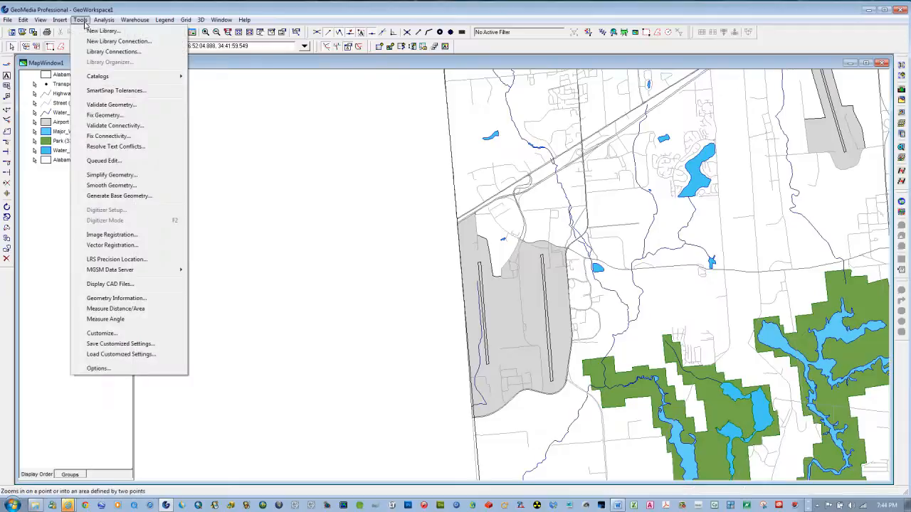
{"action": "left_click", "coordinate": [102, 310]}
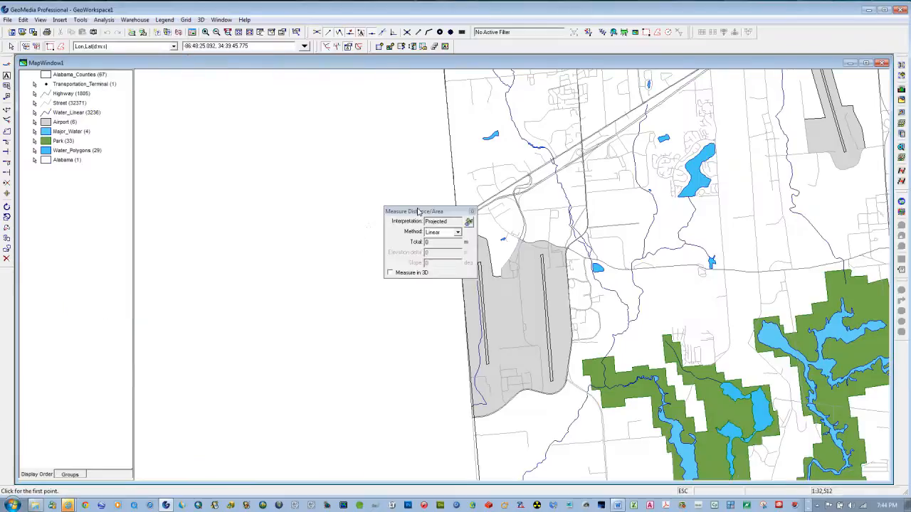
{"action": "left_click_drag", "start_coordinate": [420, 211], "coordinate": [226, 130]}
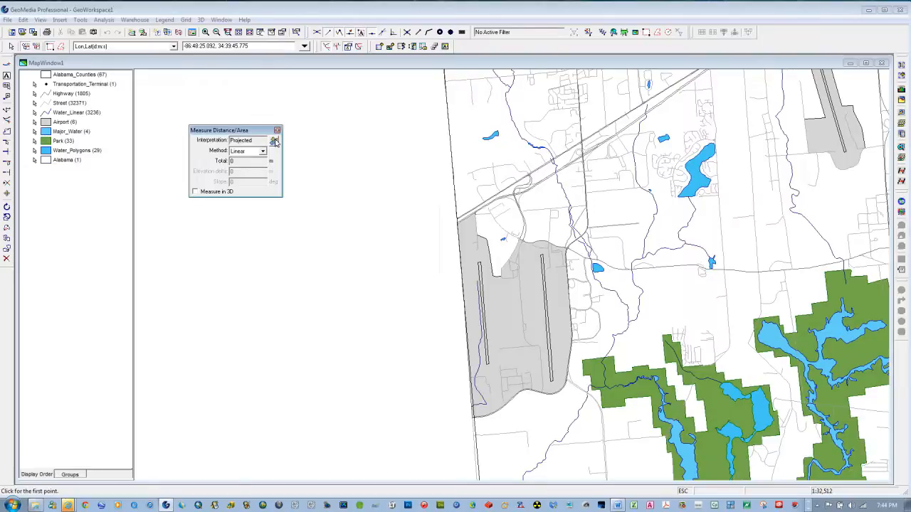
{"action": "left_click", "coordinate": [274, 142]}
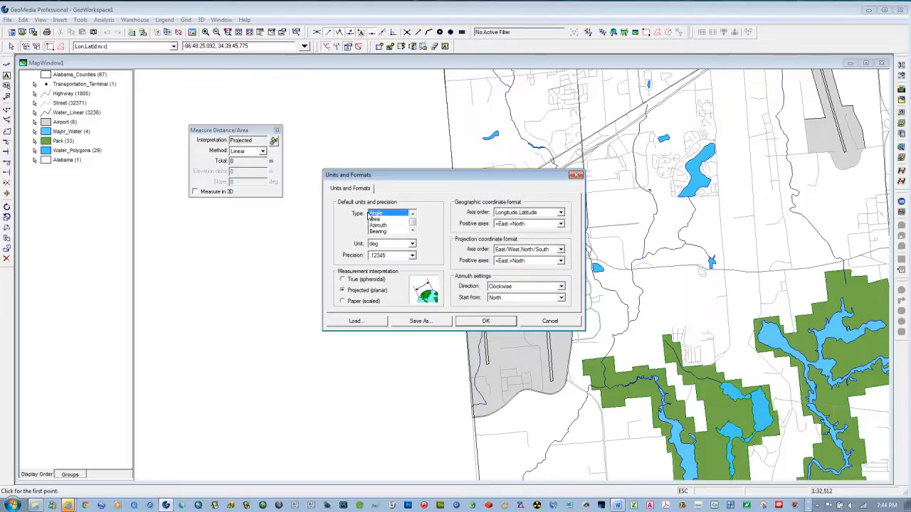
{"action": "left_click", "coordinate": [412, 232]}
{"action": "left_click", "coordinate": [412, 232]}
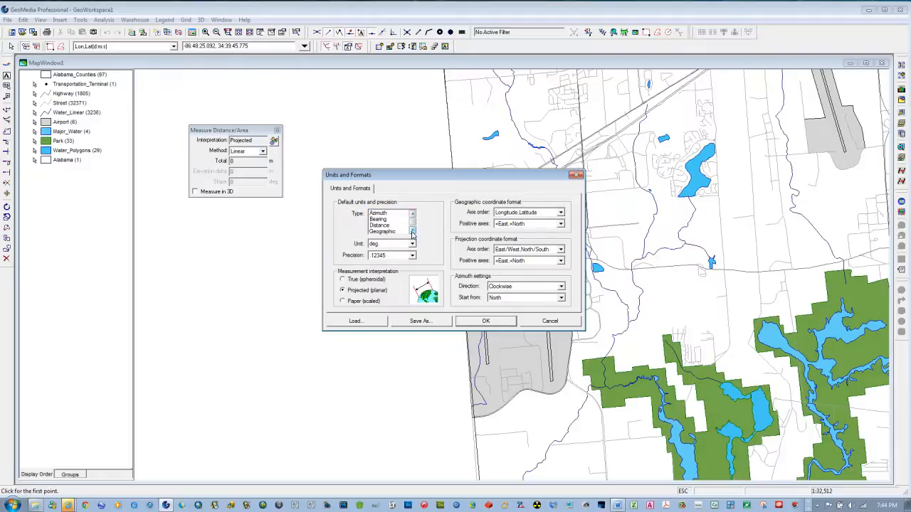
{"action": "left_click", "coordinate": [378, 226]}
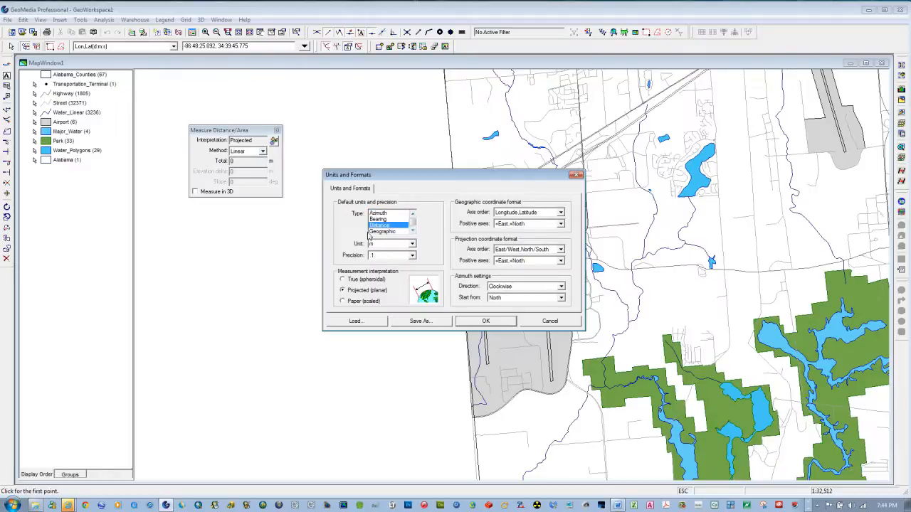
{"action": "left_click", "coordinate": [411, 245]}
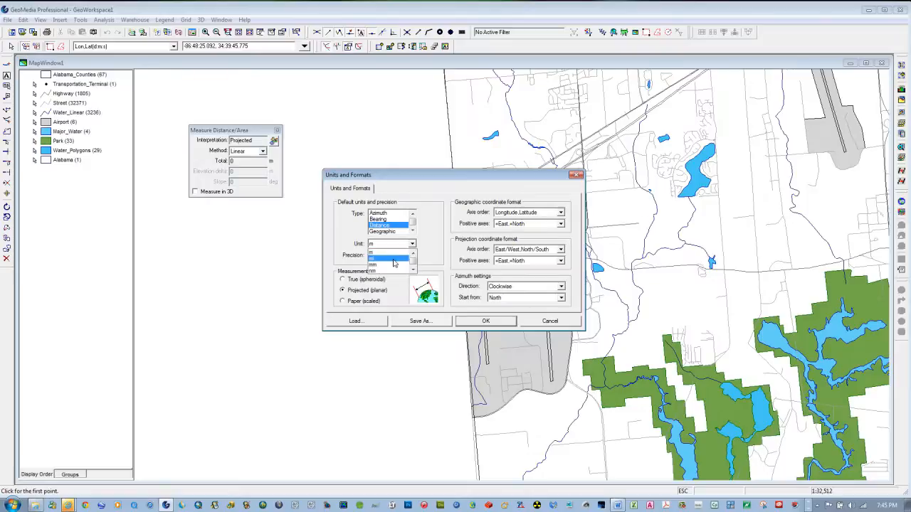
{"action": "left_click", "coordinate": [392, 259]}
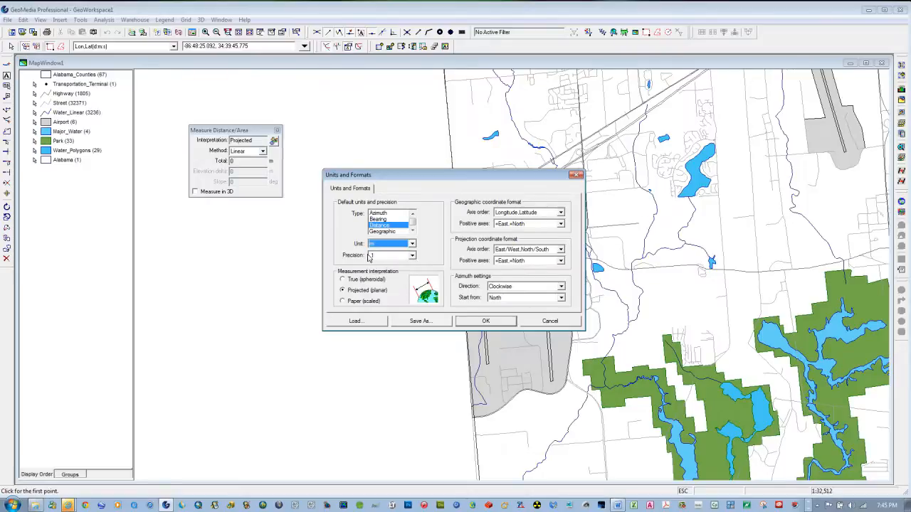
{"action": "left_click", "coordinate": [411, 255]}
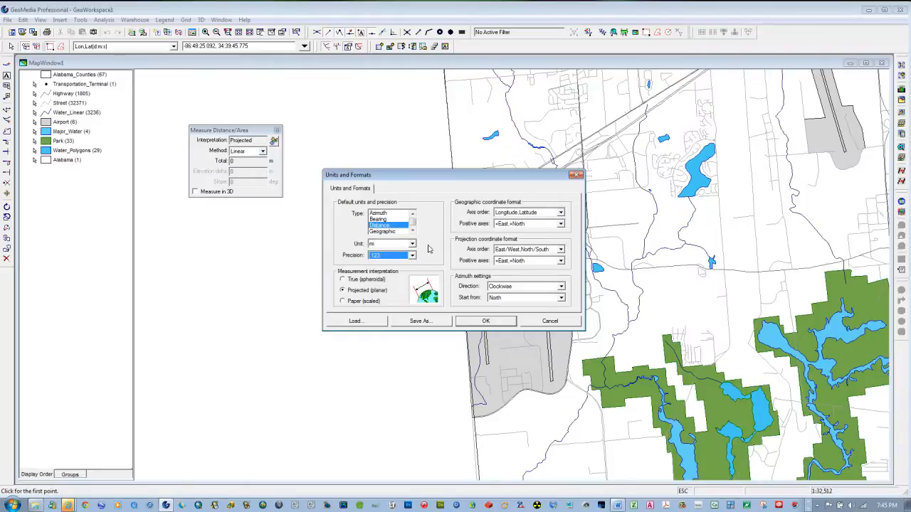
{"action": "left_click", "coordinate": [475, 321]}
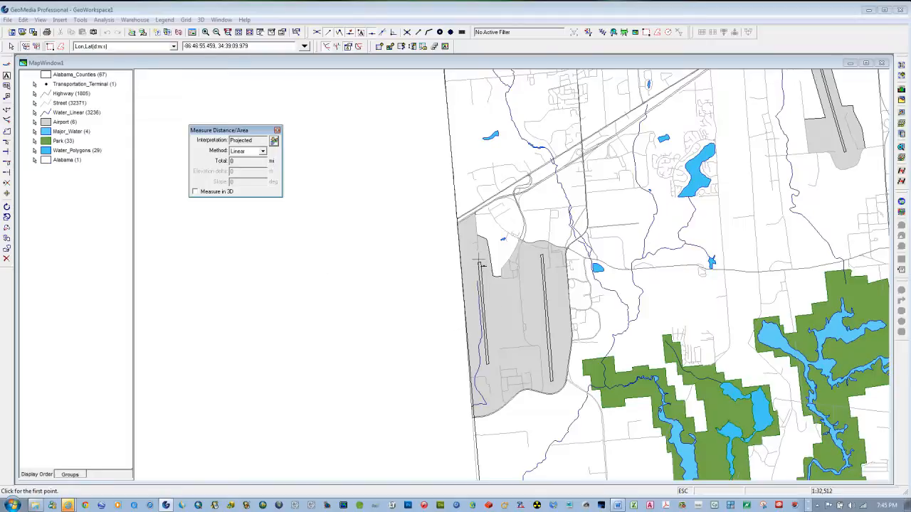
Measure the length of the airport's eastern runway and the distance from its south end to the western runway's south end.
{"action": "left_click", "coordinate": [543, 256]}
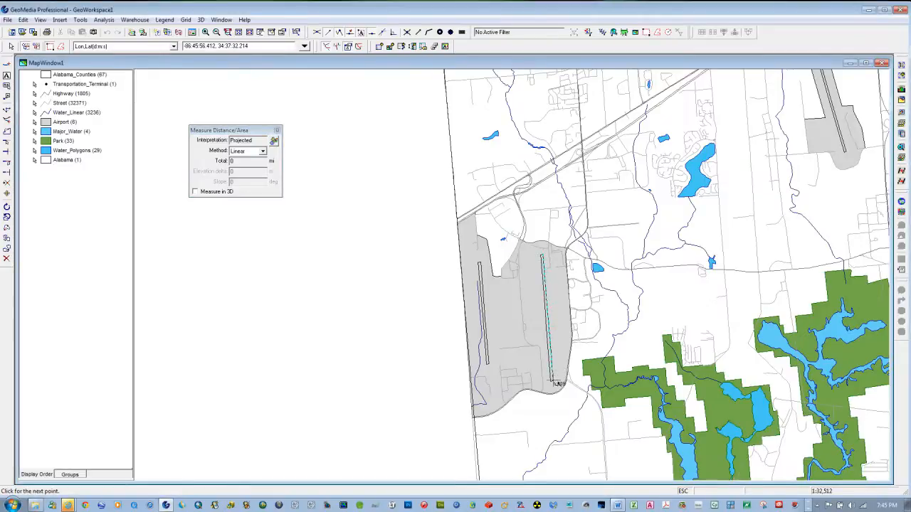
{"action": "left_click", "coordinate": [552, 382]}
{"action": "left_click", "coordinate": [493, 367]}
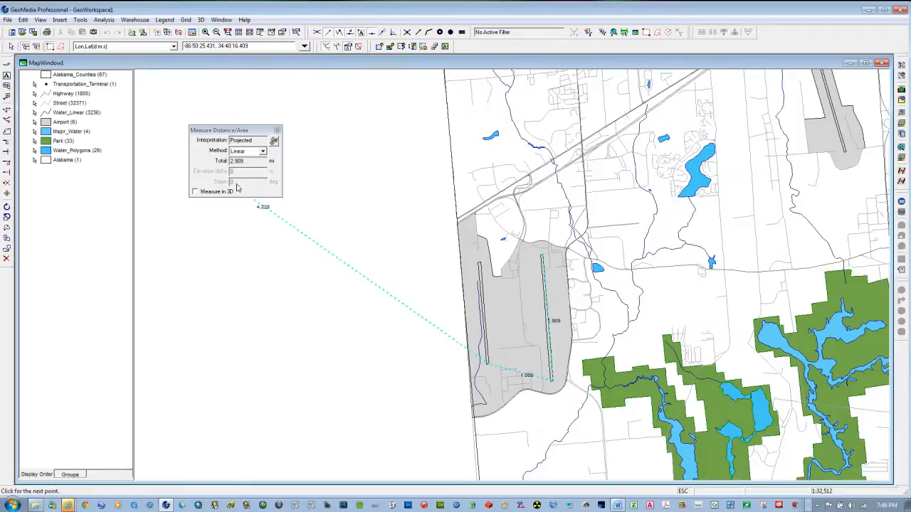
{"action": "key", "text": "Escape"}
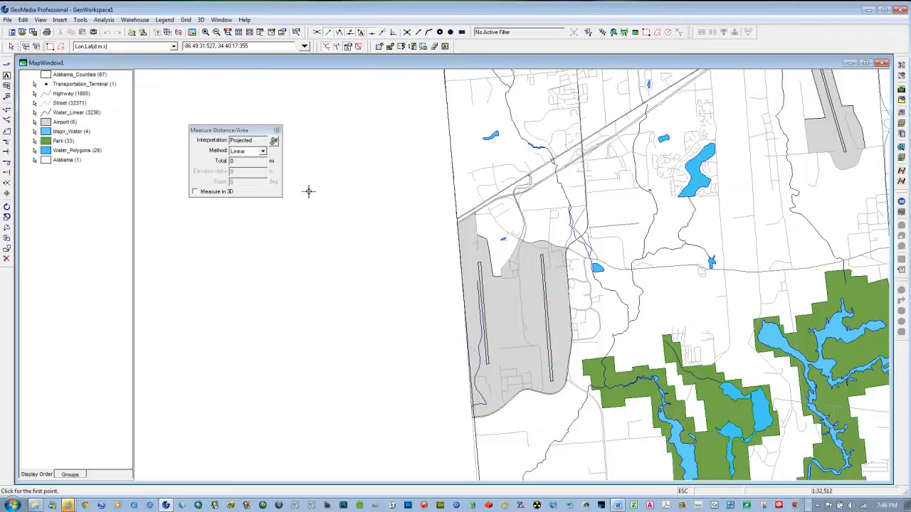
{"action": "left_click", "coordinate": [277, 130]}
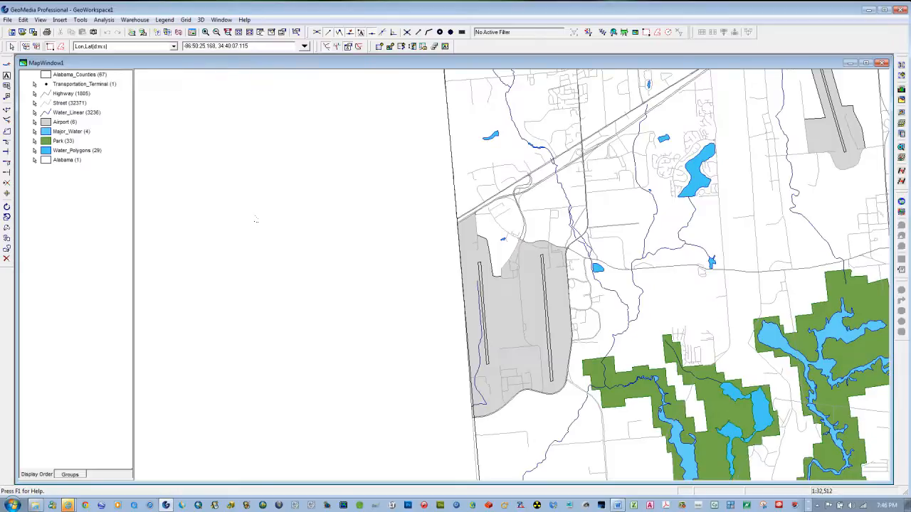
Make the Alabama_Counties legend entry locatable again and fit the map to Madison County.
{"action": "left_click", "coordinate": [250, 32]}
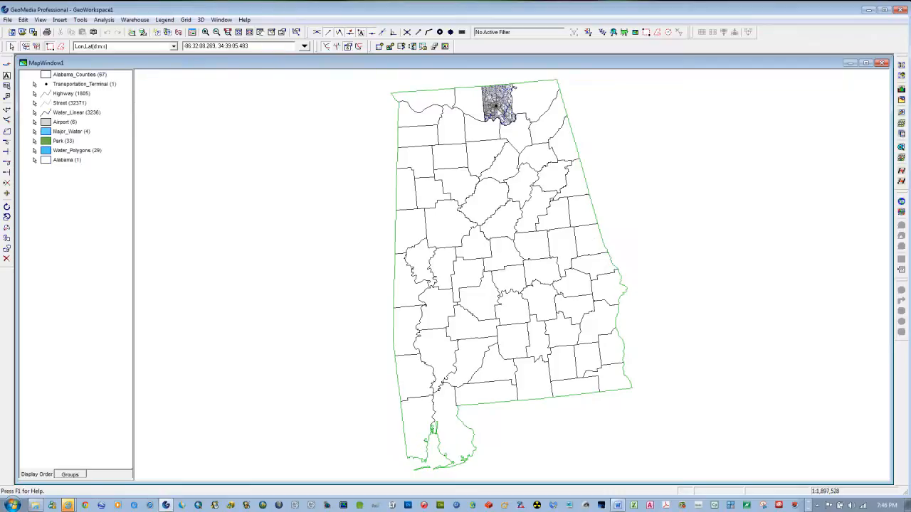
{"action": "right_click", "coordinate": [44, 75]}
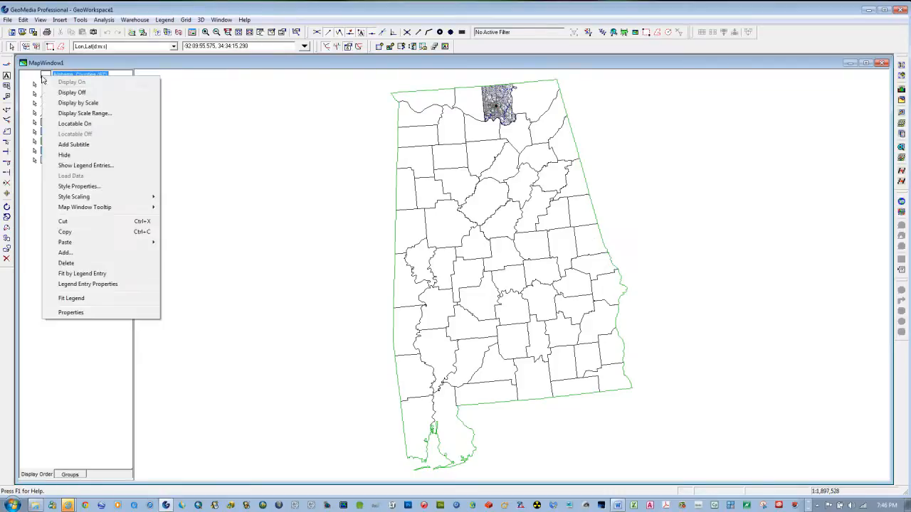
{"action": "left_click", "coordinate": [60, 125]}
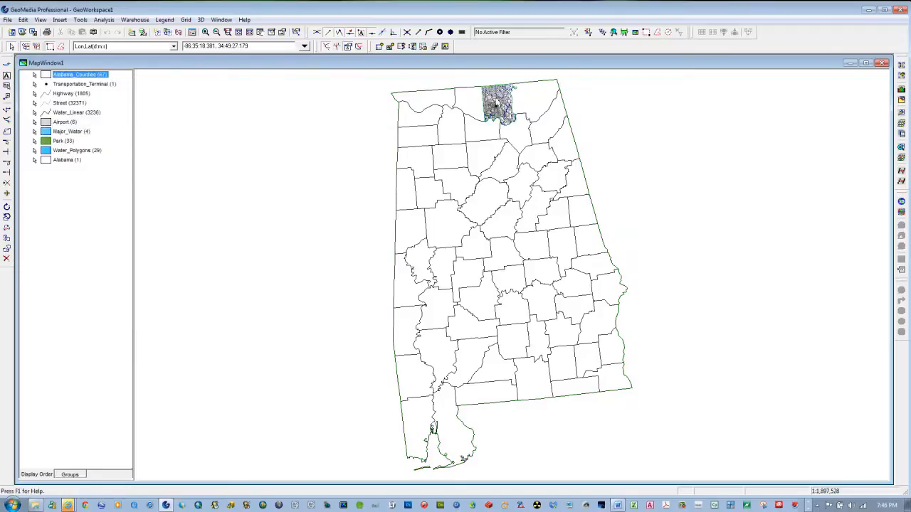
{"action": "left_click", "coordinate": [250, 32]}
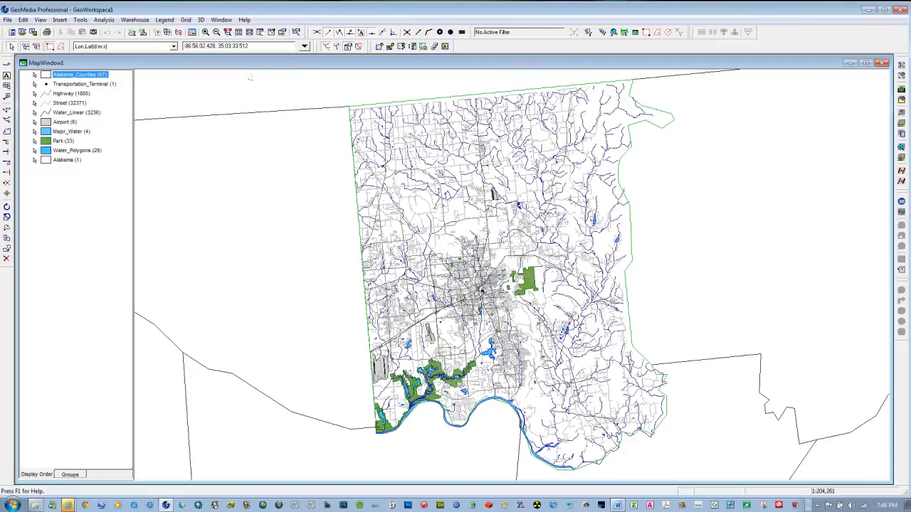
{"action": "left_click", "coordinate": [196, 92]}
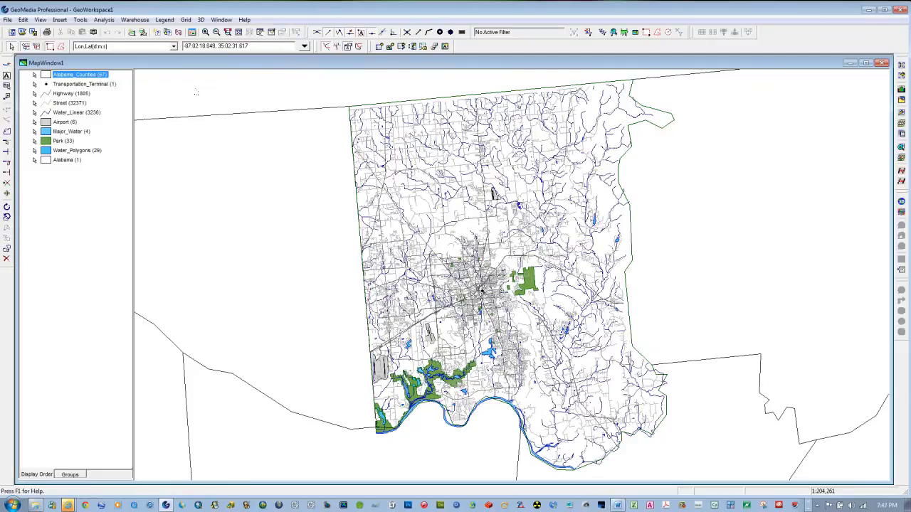
Style the Transportation_Terminal legend entry as a red point with a size of 10 pt.
{"action": "double_click", "coordinate": [47, 85]}
{"action": "left_click", "coordinate": [534, 219]}
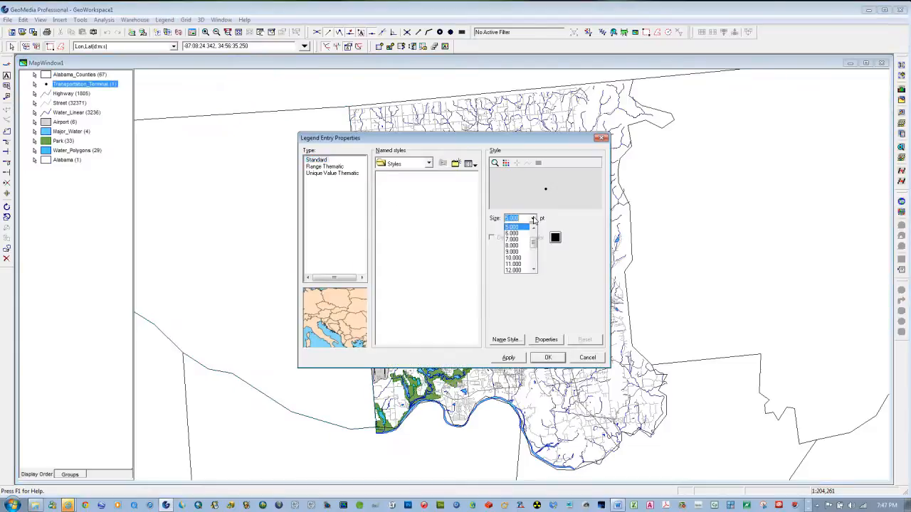
{"action": "left_click", "coordinate": [519, 256]}
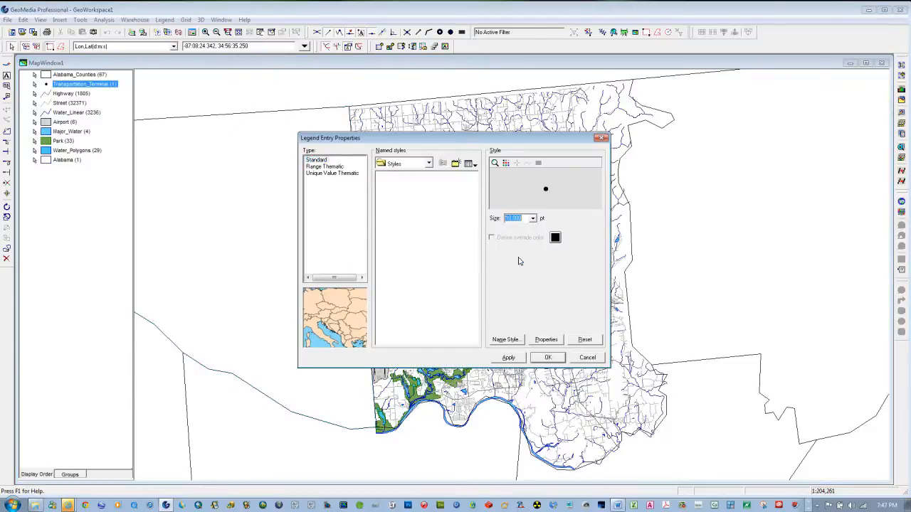
{"action": "left_click", "coordinate": [556, 238]}
{"action": "left_click", "coordinate": [384, 213]}
{"action": "left_click", "coordinate": [517, 199]}
{"action": "left_click", "coordinate": [548, 357]}
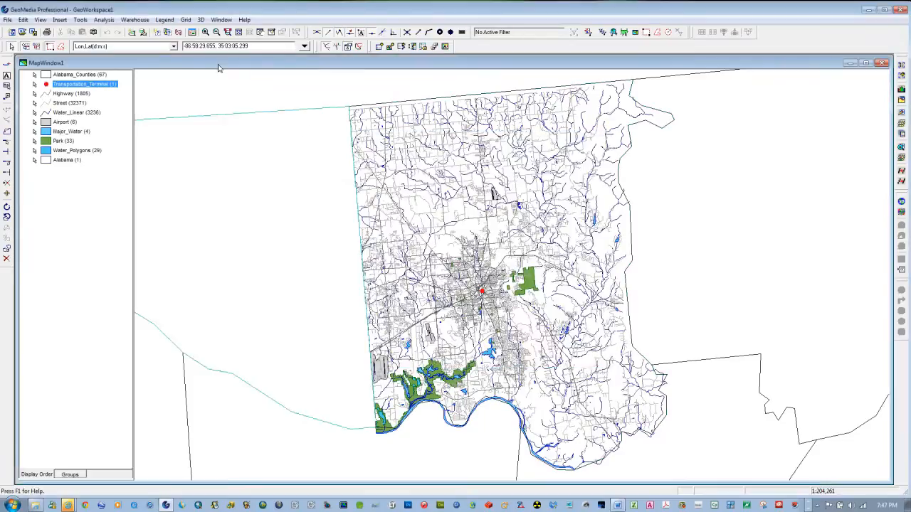
Move the Transportation_Terminal entry to the top of the legend and inspect the attributes of the red terminal point near the county's centre.
{"action": "left_click", "coordinate": [205, 32]}
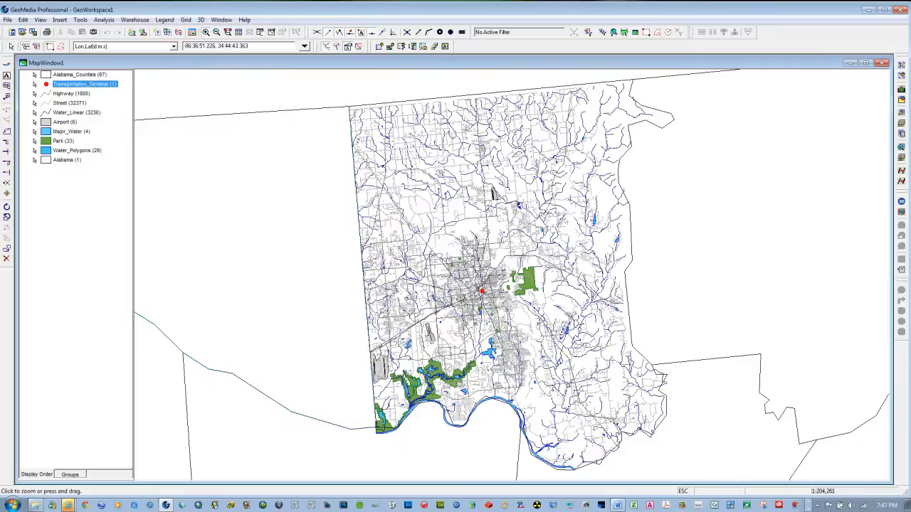
{"action": "left_click_drag", "start_coordinate": [466, 281], "coordinate": [497, 300]}
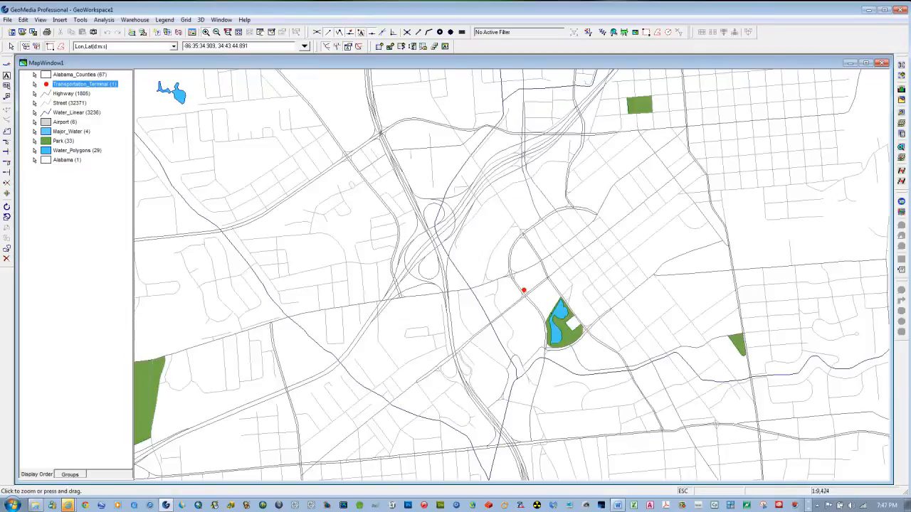
{"action": "key", "text": "Escape"}
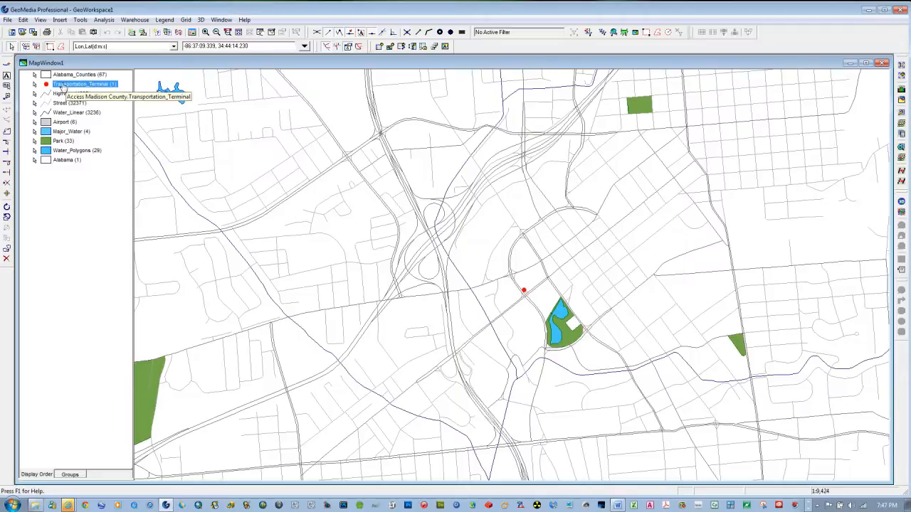
{"action": "left_click_drag", "start_coordinate": [47, 87], "coordinate": [48, 74]}
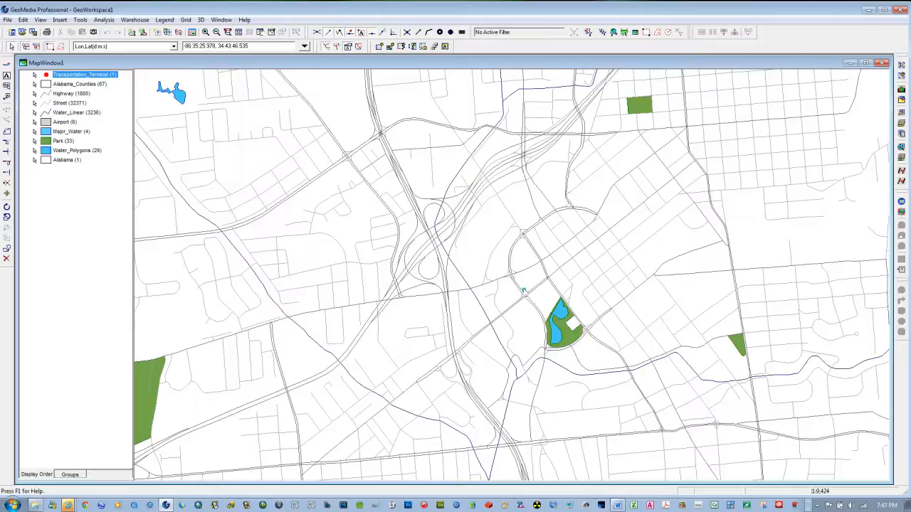
{"action": "double_click", "coordinate": [523, 289]}
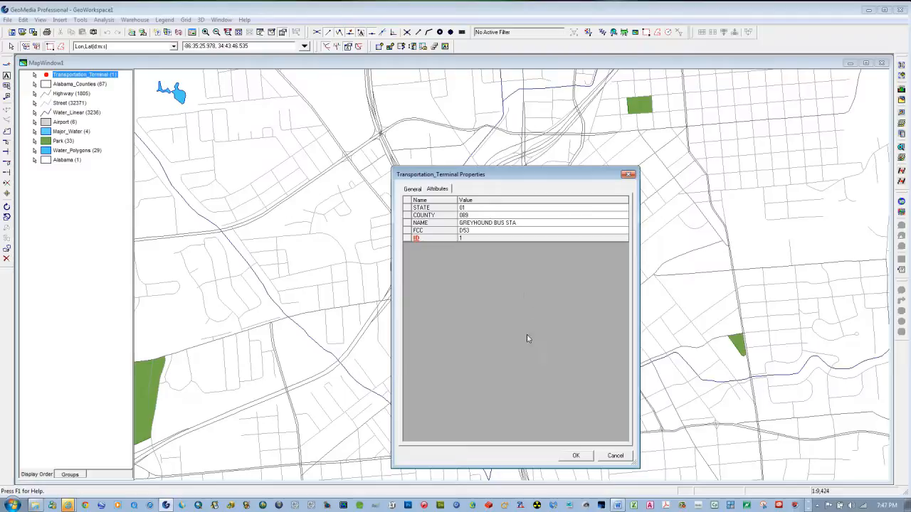
{"action": "left_click", "coordinate": [577, 455]}
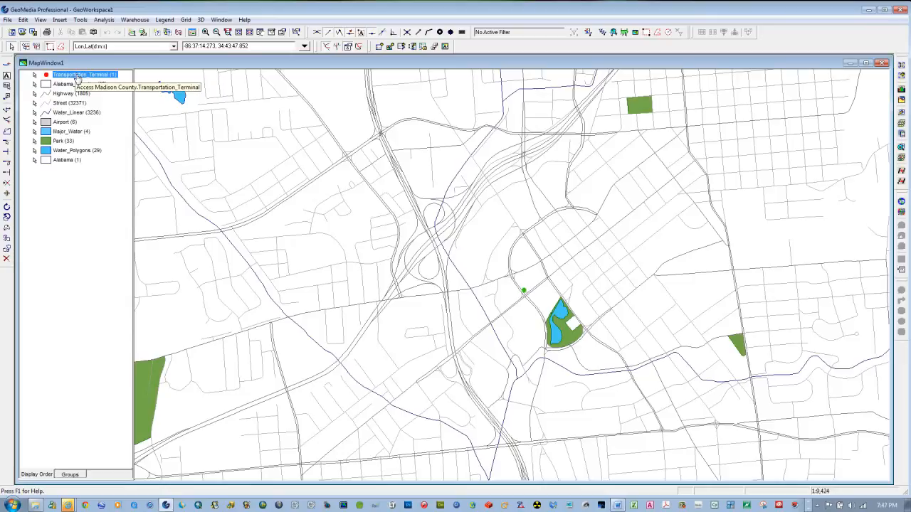
Rename the Transportation_Terminal legend entry as Greyhound Terminal and inspect the terminal point's attributes again.
{"action": "left_click", "coordinate": [79, 76]}
{"action": "left_click_drag", "start_coordinate": [88, 75], "coordinate": [54, 75]}
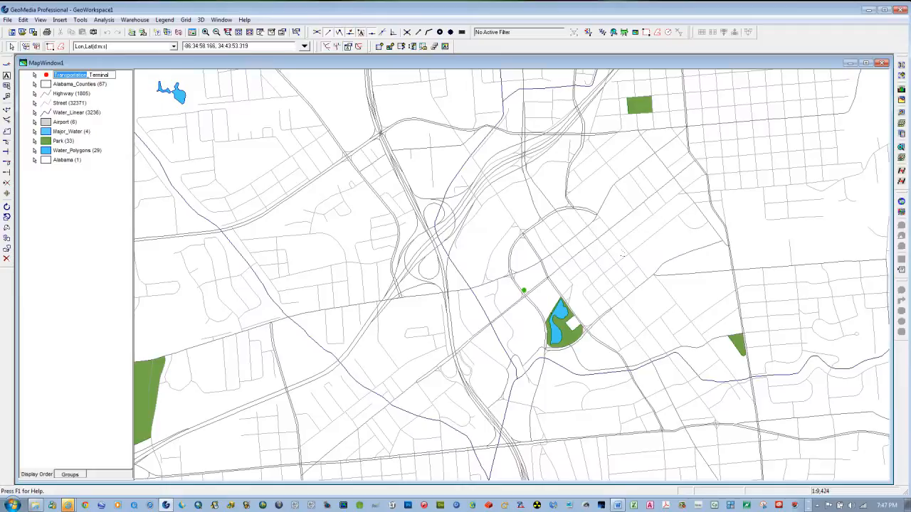
{"action": "type", "text": "Gi"}
{"action": "type", "text": "eyhound"}
{"action": "key", "text": "Delete"}
{"action": "left_click", "coordinate": [50, 278]}
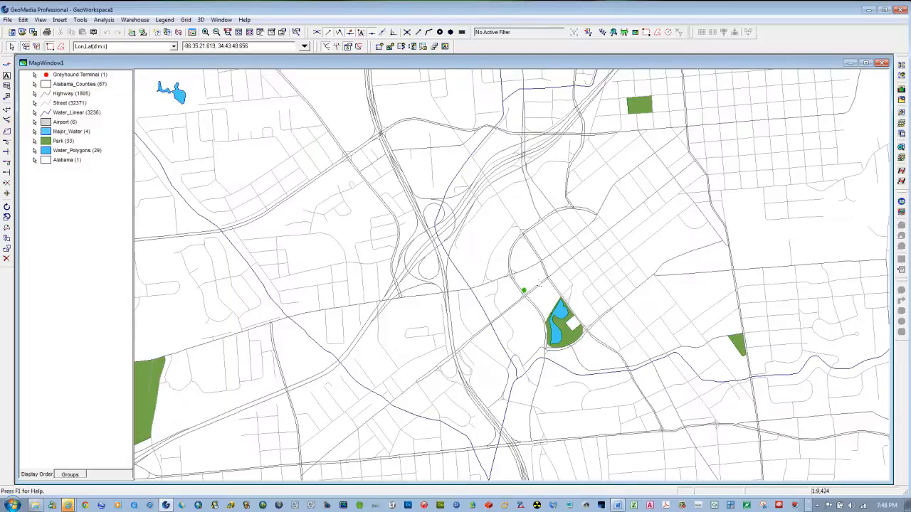
{"action": "double_click", "coordinate": [525, 292]}
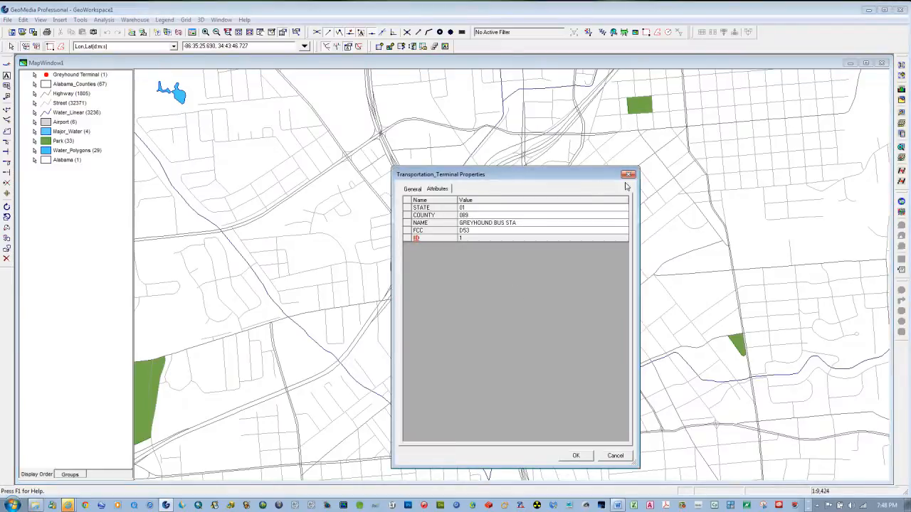
{"action": "left_click", "coordinate": [576, 456]}
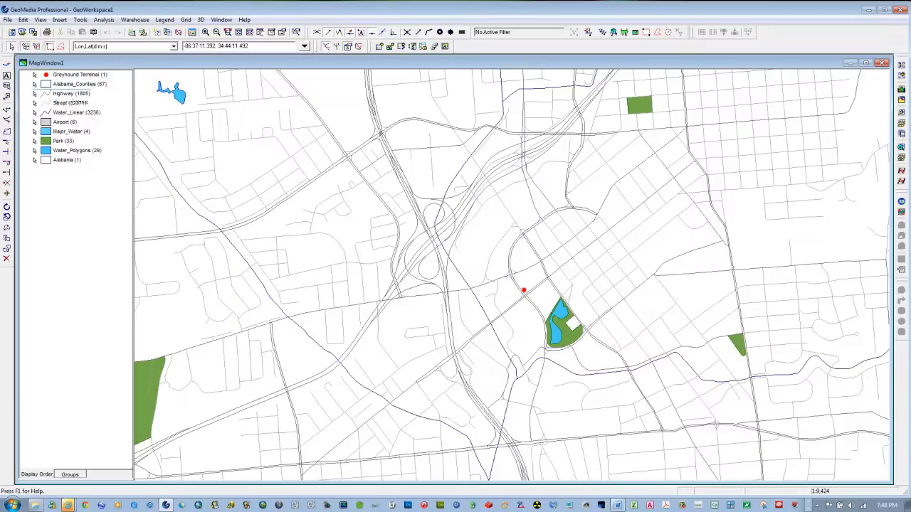
Move the Street legend entry directly below Greyhound Terminal and inspect the attributes of the two streets meeting beside the terminal.
{"action": "left_click_drag", "start_coordinate": [61, 94], "coordinate": [64, 84]}
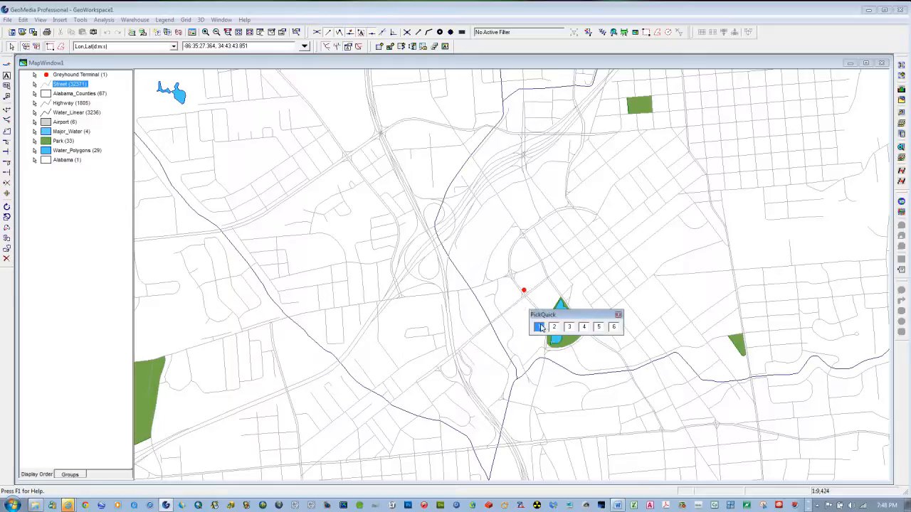
{"action": "double_click", "coordinate": [512, 307]}
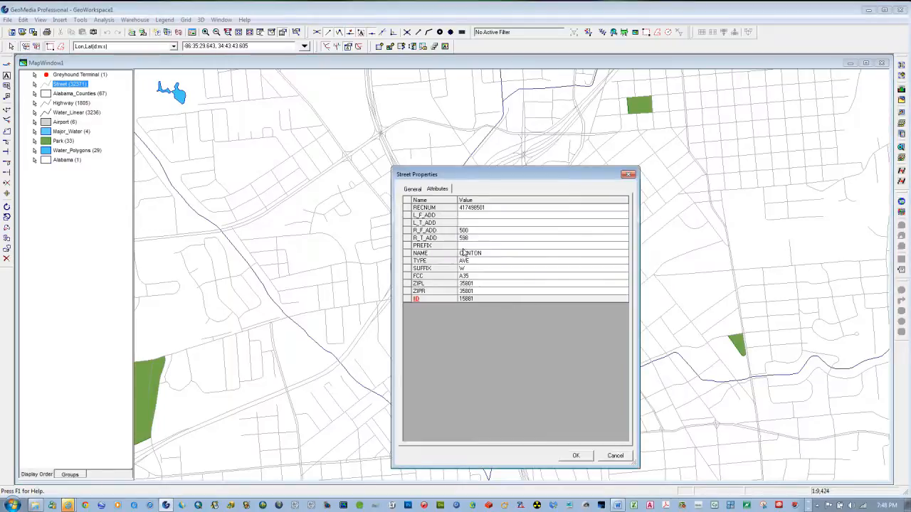
{"action": "left_click", "coordinate": [578, 456]}
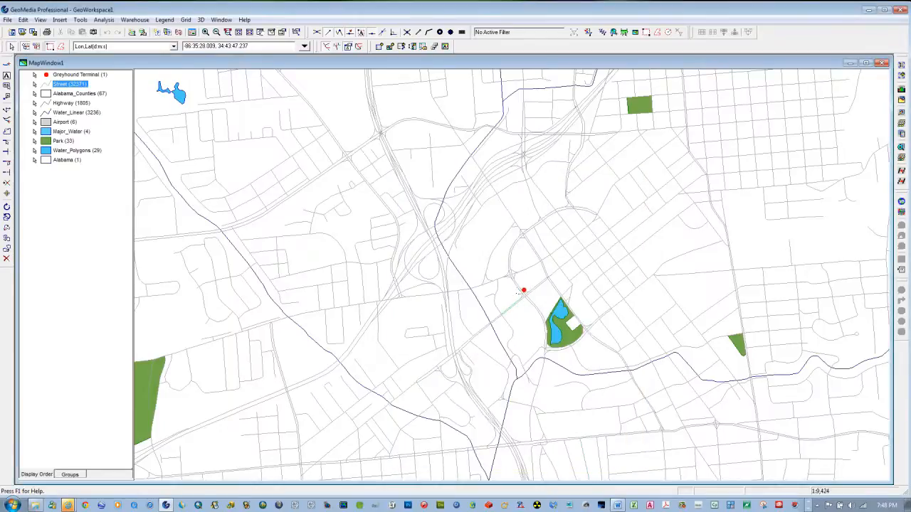
{"action": "double_click", "coordinate": [519, 292]}
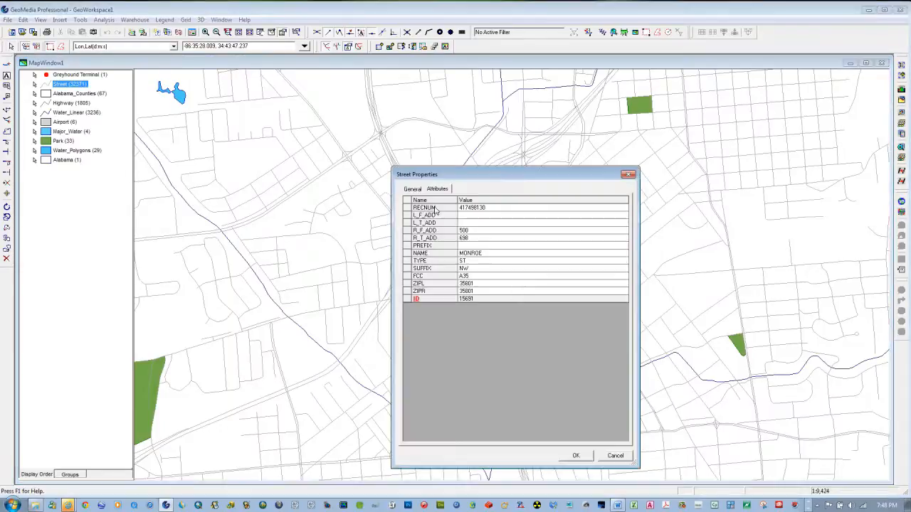
{"action": "left_click", "coordinate": [587, 456]}
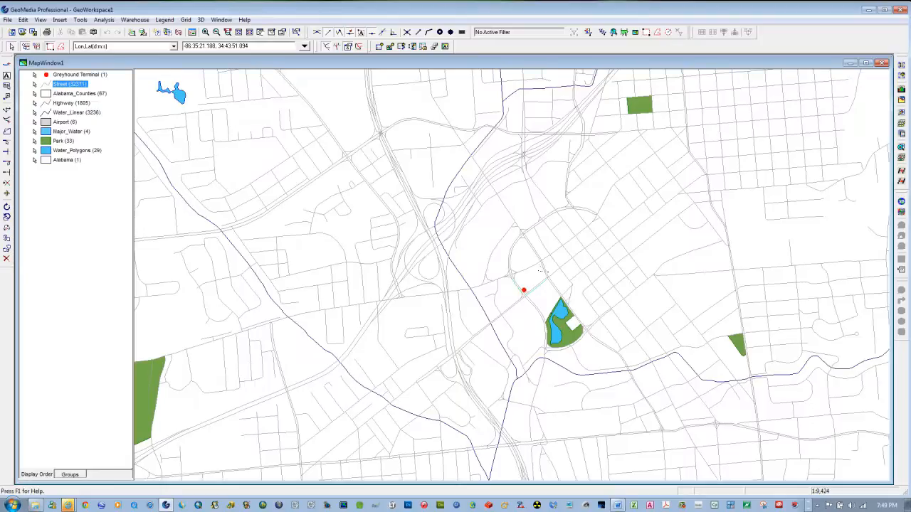
{"action": "left_click", "coordinate": [524, 291]}
Inspect the attributes of two adjacent road segments in the highway interchange northwest of the terminal.
{"action": "double_click", "coordinate": [487, 190]}
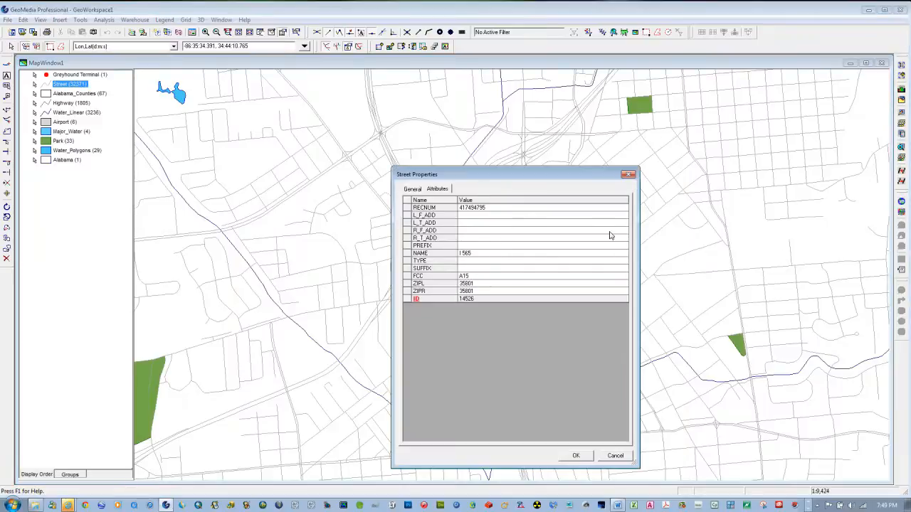
{"action": "left_click", "coordinate": [626, 174]}
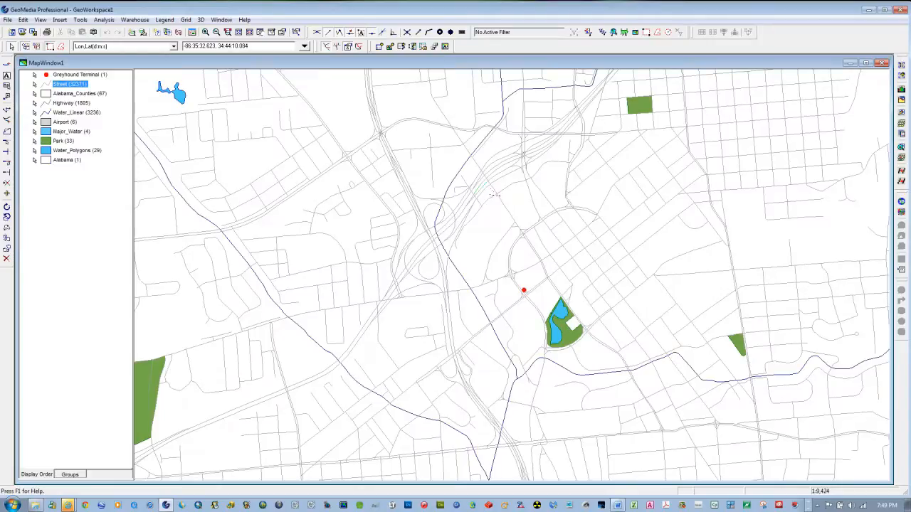
{"action": "double_click", "coordinate": [491, 193]}
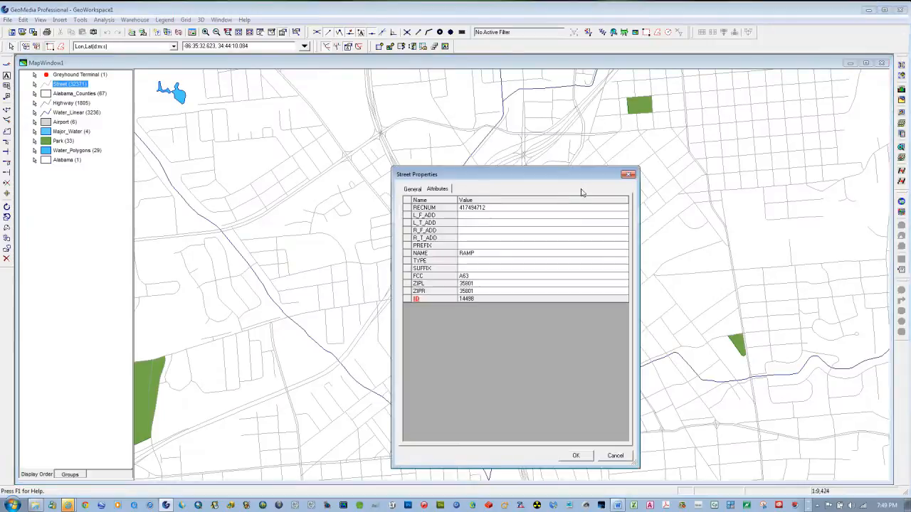
{"action": "left_click", "coordinate": [626, 175]}
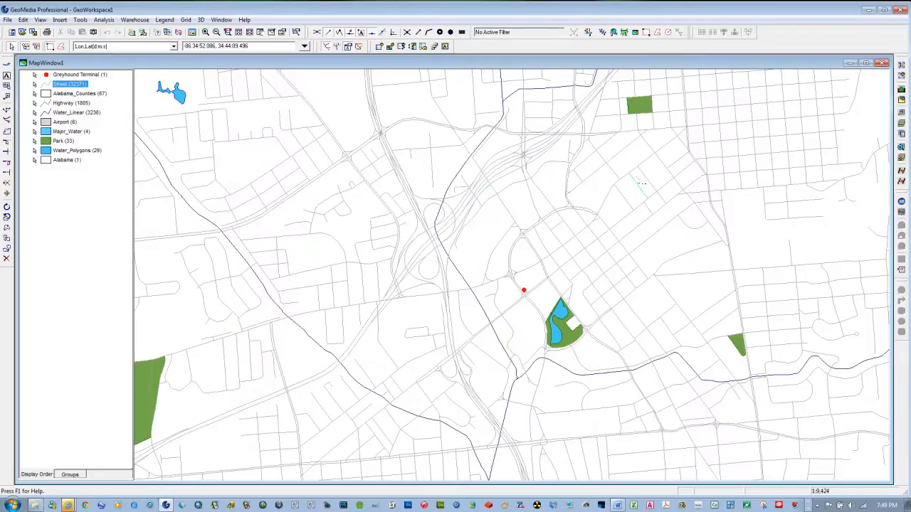
Unselect all features in the map window.
{"action": "left_click", "coordinate": [86, 278]}
{"action": "left_click", "coordinate": [23, 20]}
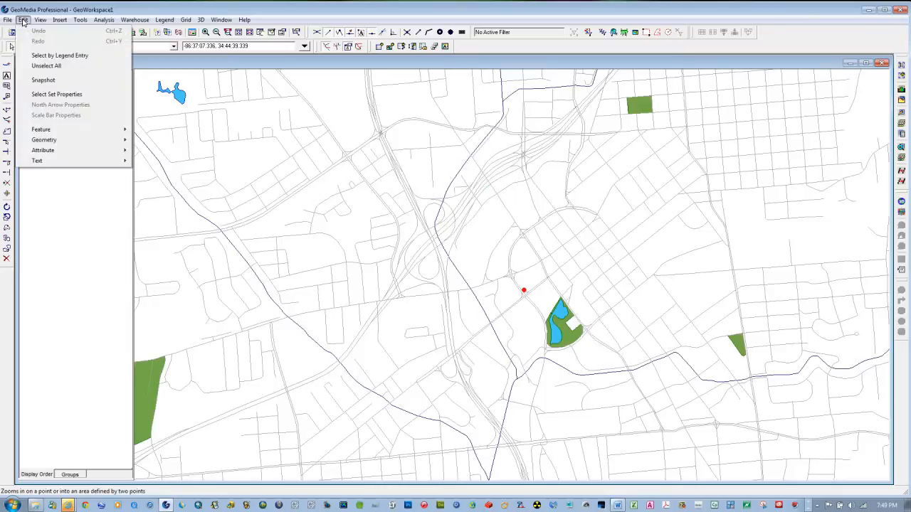
{"action": "left_click", "coordinate": [53, 69]}
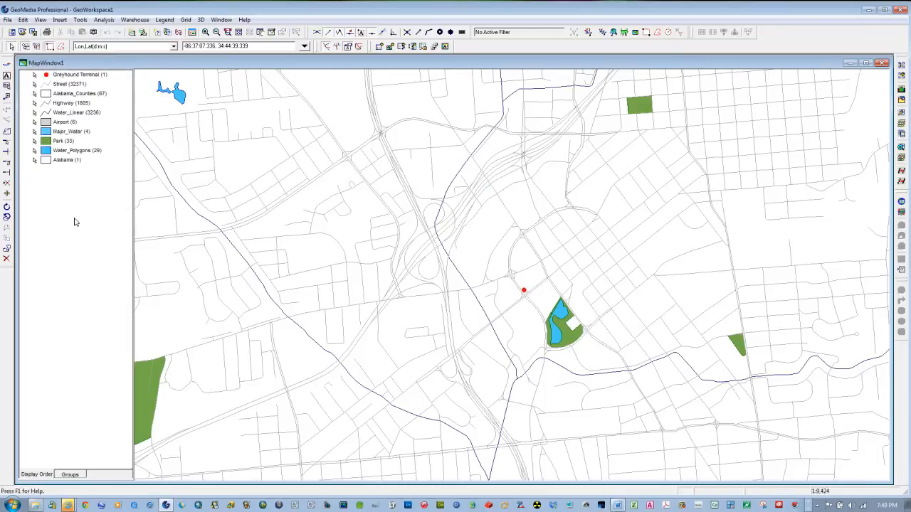
Start an Attribute Query on the Street feature class of the Access Madison County connection.
{"action": "left_click", "coordinate": [103, 20]}
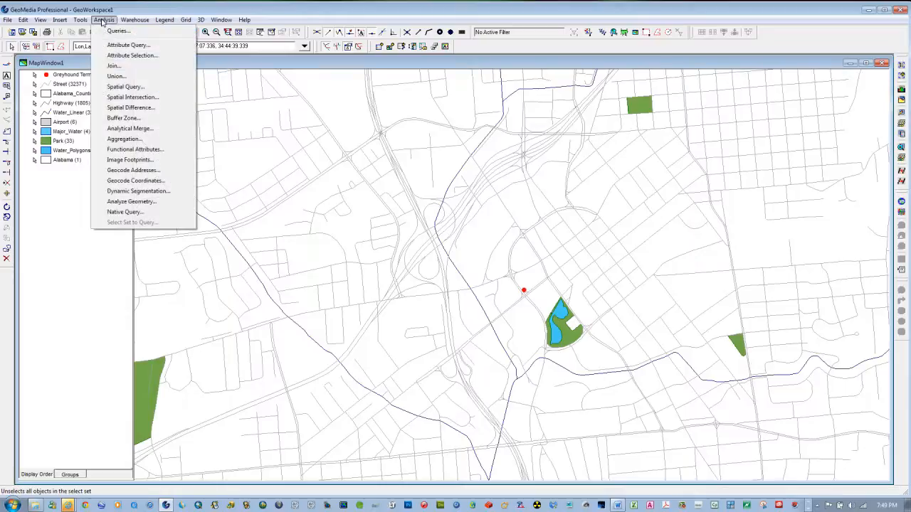
{"action": "left_click", "coordinate": [127, 45]}
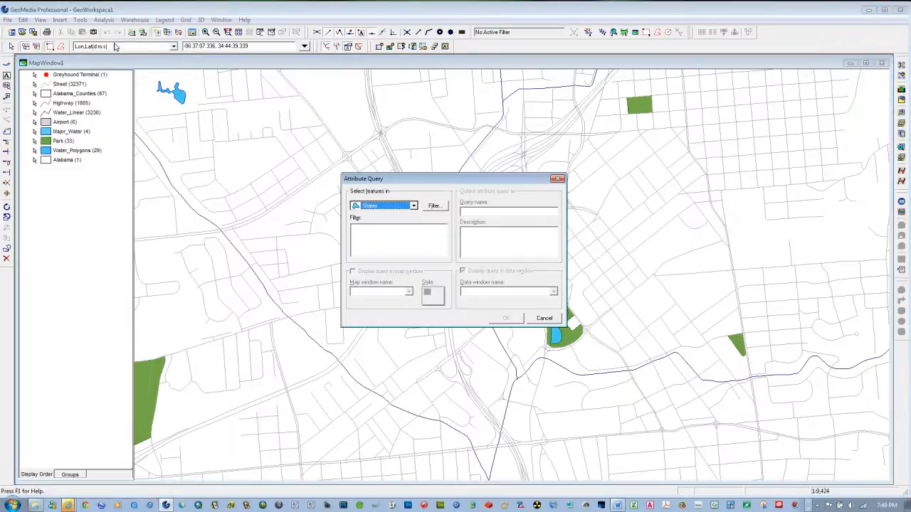
{"action": "left_click_drag", "start_coordinate": [401, 180], "coordinate": [129, 186]}
{"action": "left_click", "coordinate": [141, 212]}
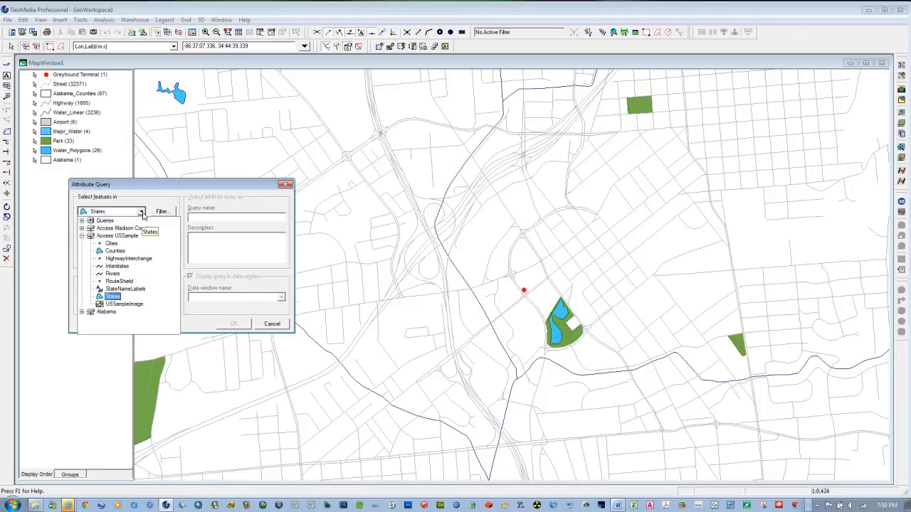
{"action": "left_click", "coordinate": [82, 235]}
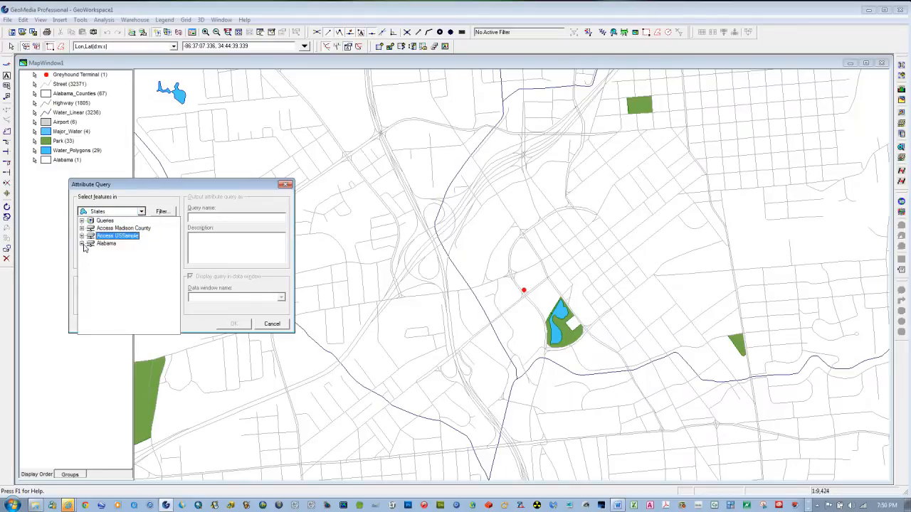
{"action": "left_click", "coordinate": [82, 228]}
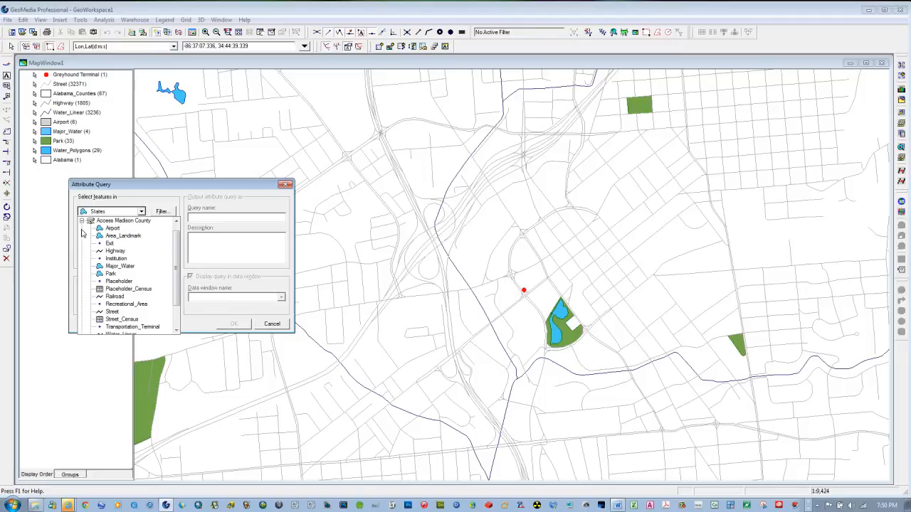
{"action": "left_click", "coordinate": [112, 312]}
Define the Street query's filter as NAME = 'CHURCH'.
{"action": "left_click", "coordinate": [162, 211]}
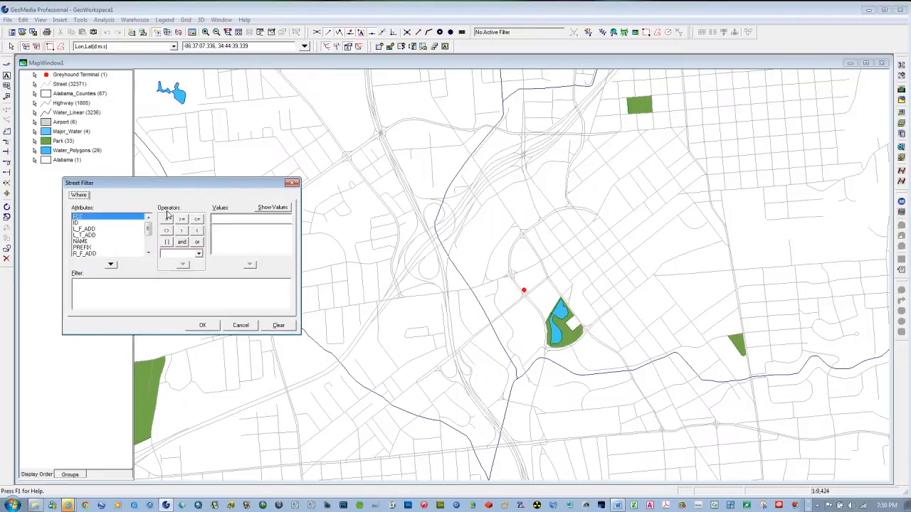
{"action": "left_click", "coordinate": [78, 242]}
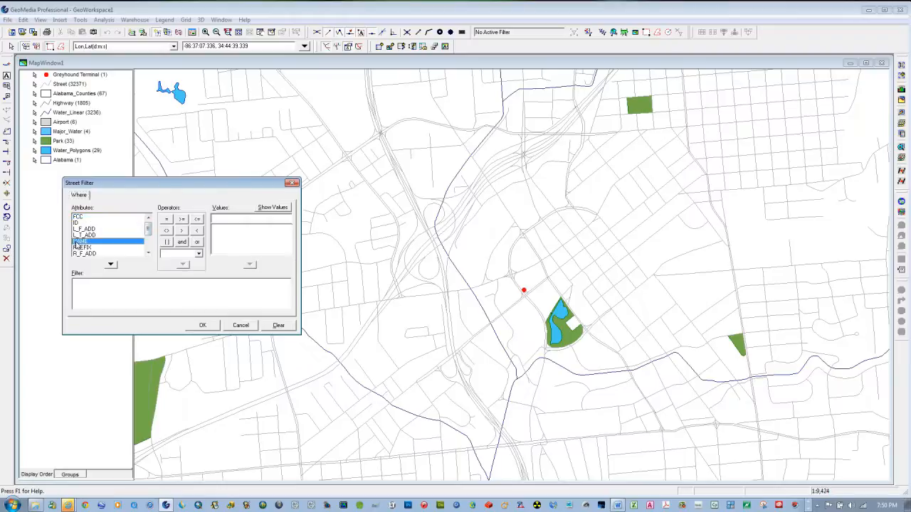
{"action": "left_click", "coordinate": [111, 267]}
{"action": "left_click", "coordinate": [167, 218]}
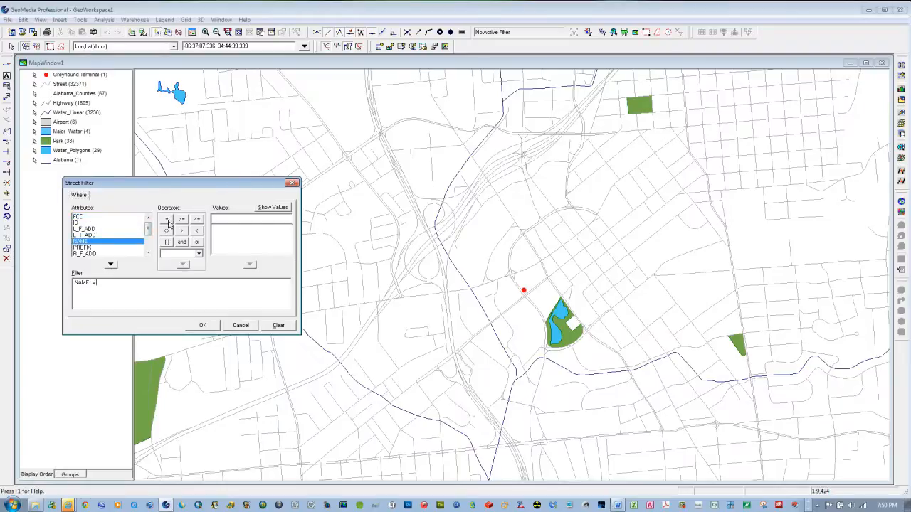
{"action": "left_click", "coordinate": [262, 211]}
{"action": "left_click", "coordinate": [160, 293]}
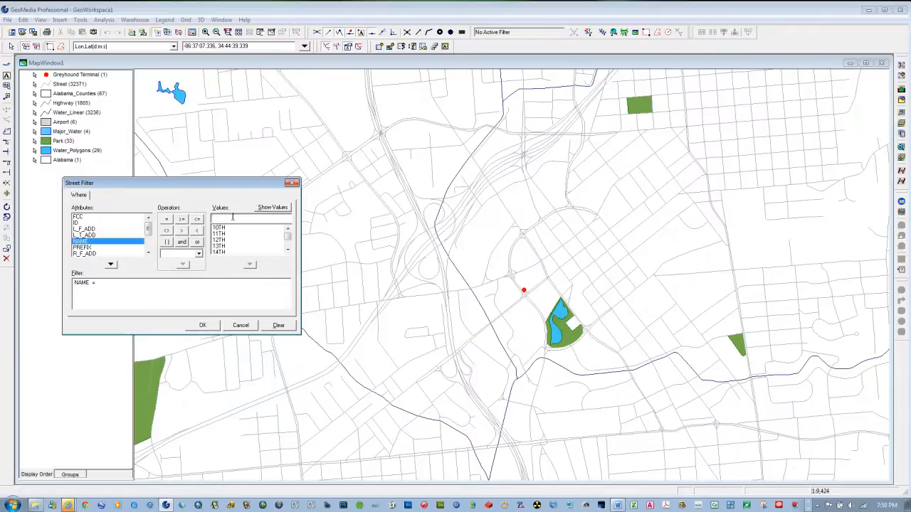
{"action": "type", "text": "Chu"}
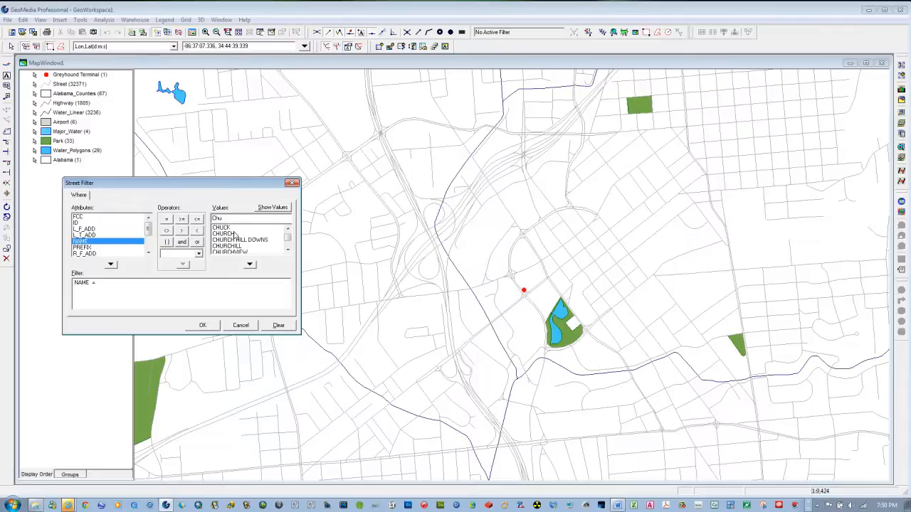
{"action": "left_click", "coordinate": [233, 235]}
{"action": "left_click", "coordinate": [250, 266]}
{"action": "left_click", "coordinate": [203, 326]}
Output the Church street query to MapWindow1 only, with a red line style and no data window, and run it.
{"action": "left_click", "coordinate": [191, 276]}
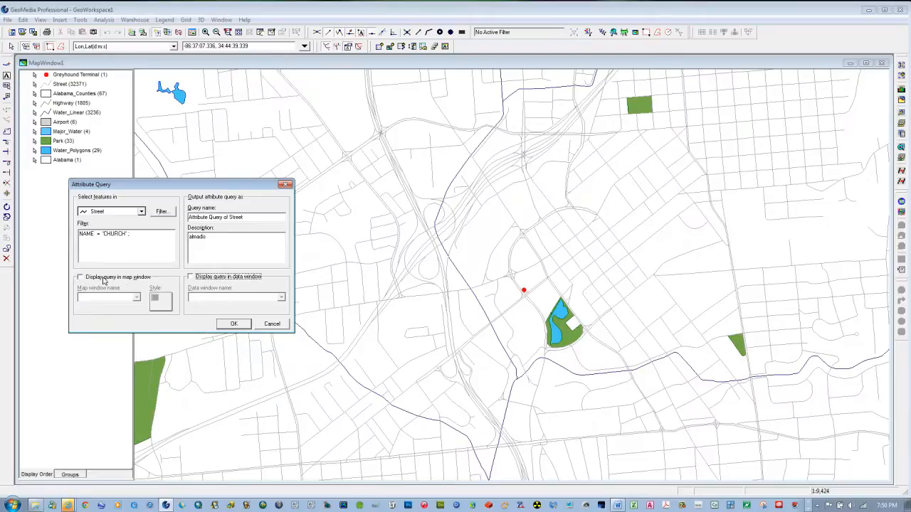
{"action": "left_click", "coordinate": [80, 278]}
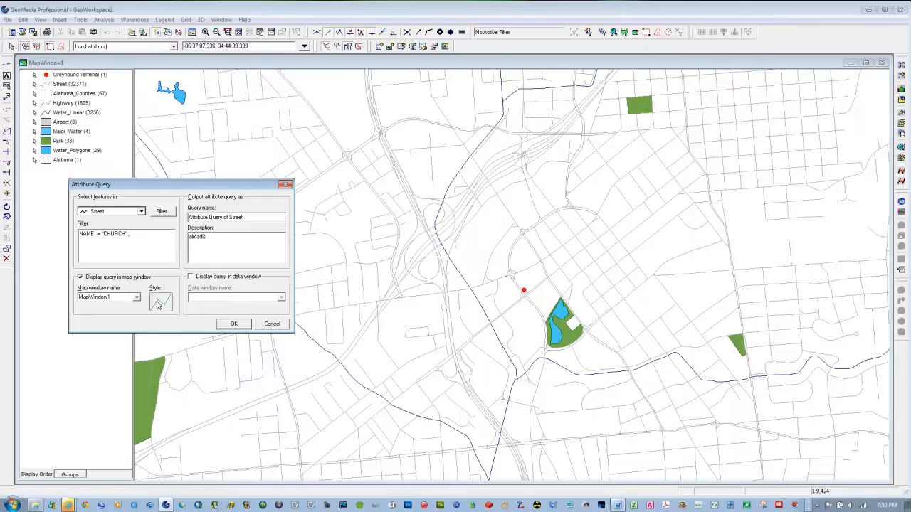
{"action": "left_click", "coordinate": [160, 303]}
{"action": "left_click", "coordinate": [496, 240]}
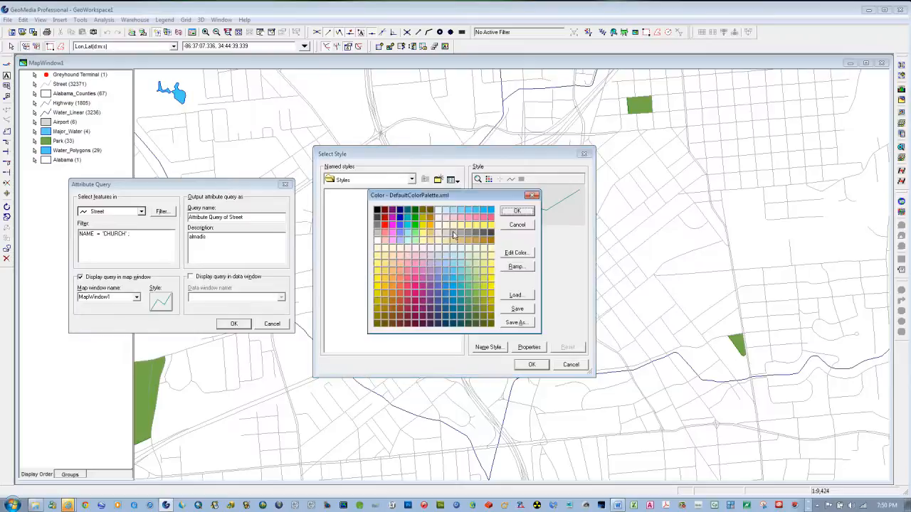
{"action": "left_click", "coordinate": [385, 225]}
{"action": "left_click", "coordinate": [518, 213]}
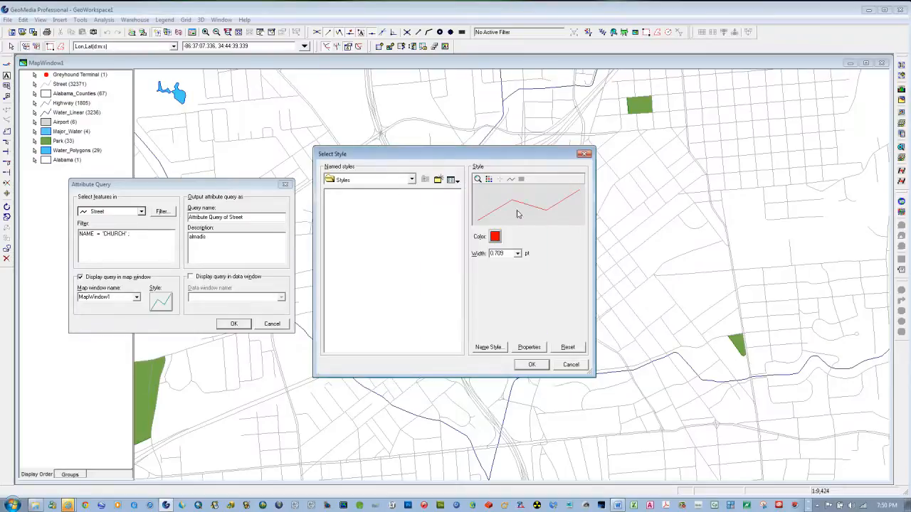
{"action": "left_click", "coordinate": [532, 365]}
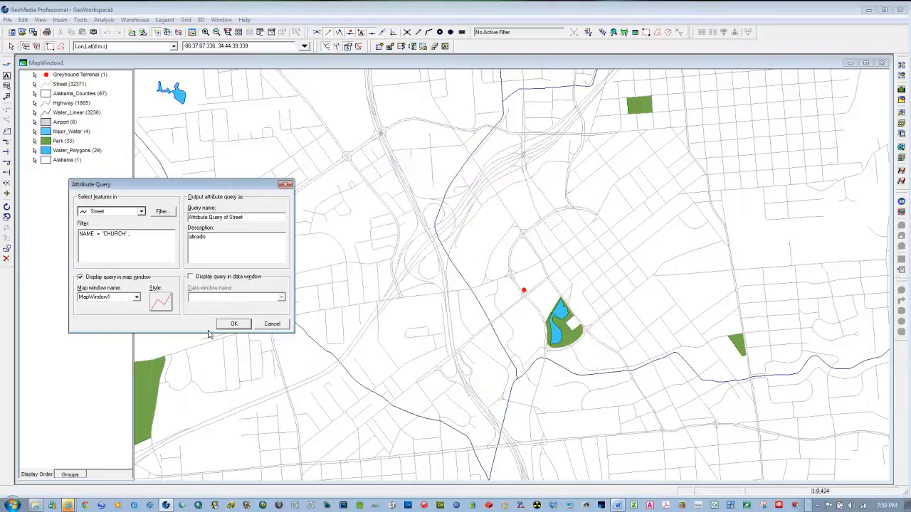
{"action": "left_click", "coordinate": [233, 324]}
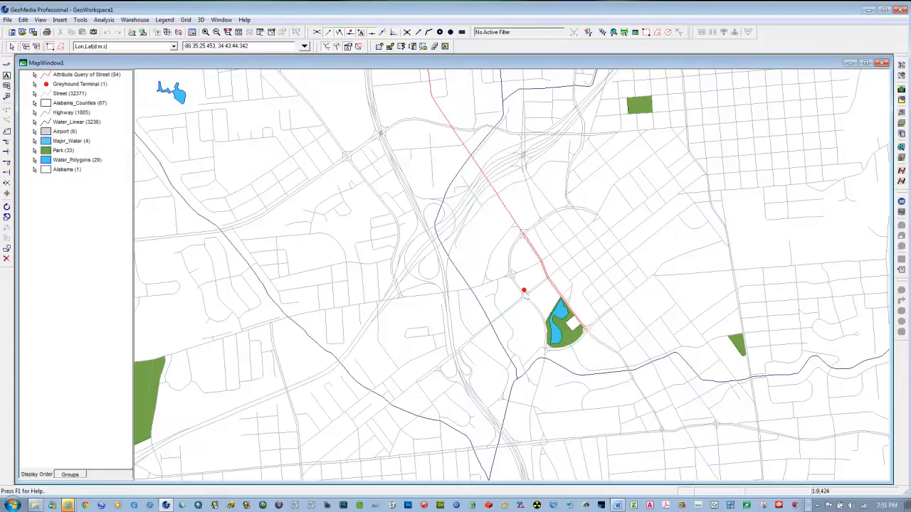
Measure the route from Church Street's highway crossing along the curved street west of downtown to the Greyhound Terminal.
{"action": "left_click", "coordinate": [524, 291]}
{"action": "left_click", "coordinate": [80, 20]}
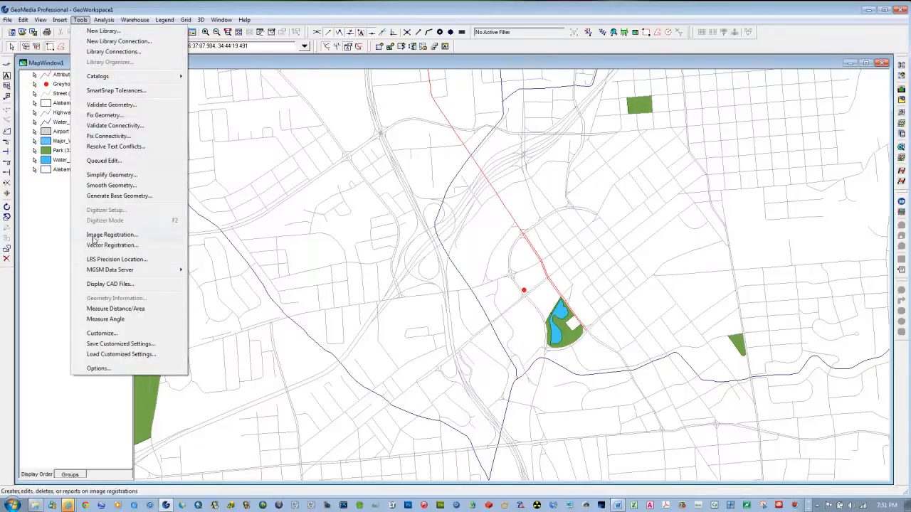
{"action": "left_click", "coordinate": [104, 309]}
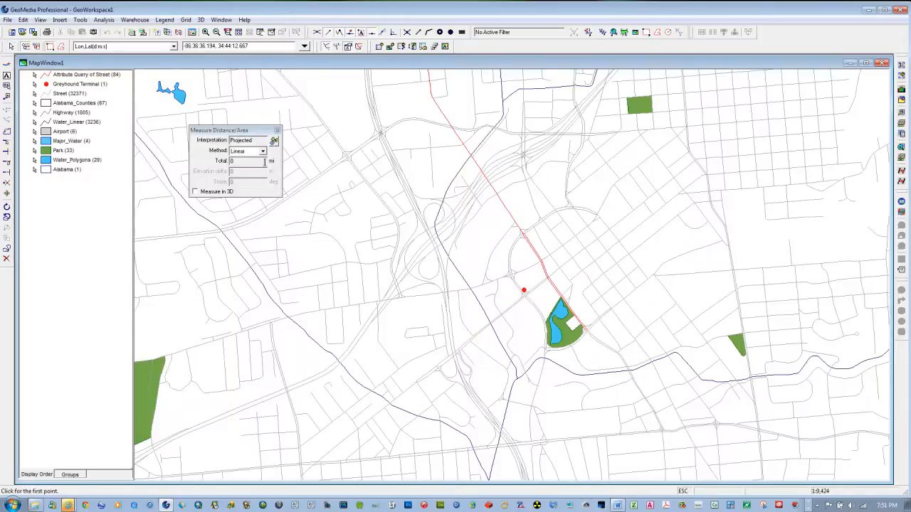
{"action": "left_click", "coordinate": [492, 187]}
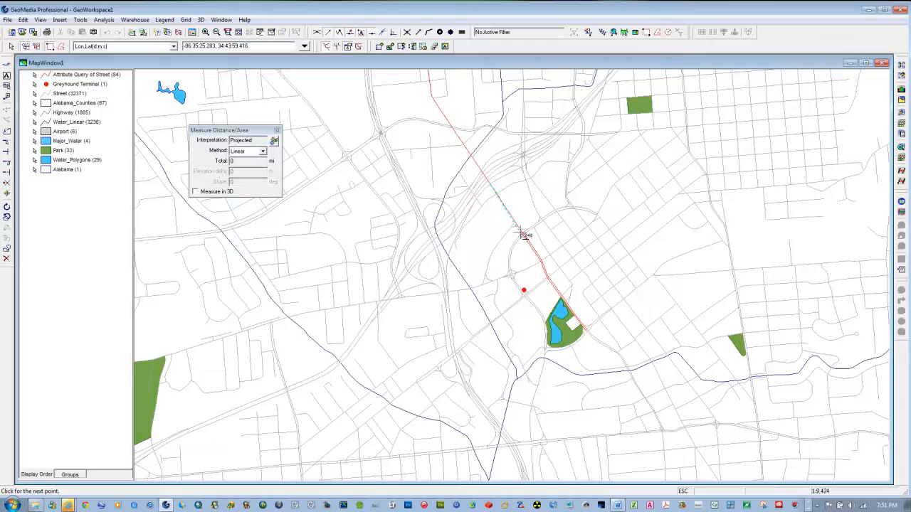
{"action": "left_click", "coordinate": [523, 234]}
{"action": "left_click", "coordinate": [518, 242]}
{"action": "left_click", "coordinate": [512, 254]}
{"action": "left_click", "coordinate": [510, 270]}
{"action": "left_click", "coordinate": [512, 283]}
{"action": "left_click", "coordinate": [521, 289]}
{"action": "left_click", "coordinate": [524, 294]}
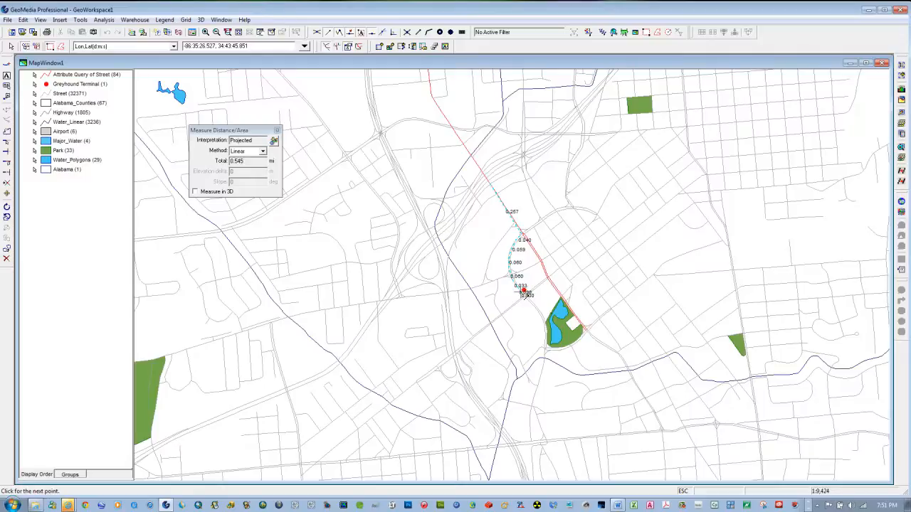
{"action": "key", "text": "Escape"}
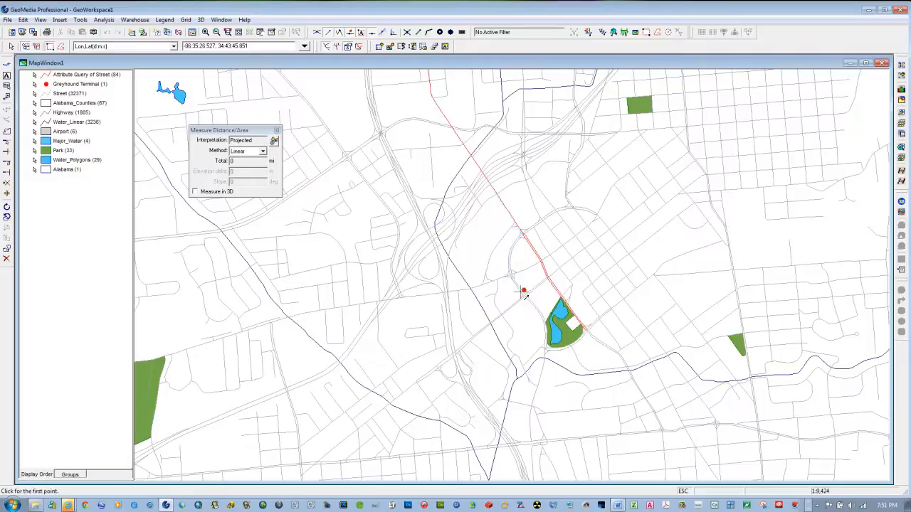
Measure the alternative route from the highway crossing down Church Street and along the cross street southwest to the Greyhound Terminal.
{"action": "left_click", "coordinate": [492, 183]}
{"action": "left_click", "coordinate": [532, 245]}
{"action": "left_click", "coordinate": [543, 263]}
{"action": "left_click", "coordinate": [549, 276]}
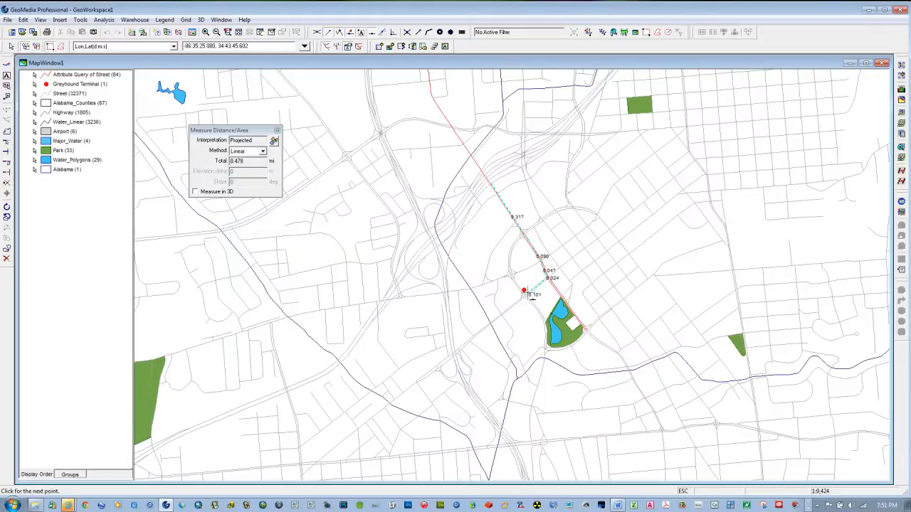
{"action": "left_click", "coordinate": [528, 294]}
{"action": "double_click", "coordinate": [528, 295]}
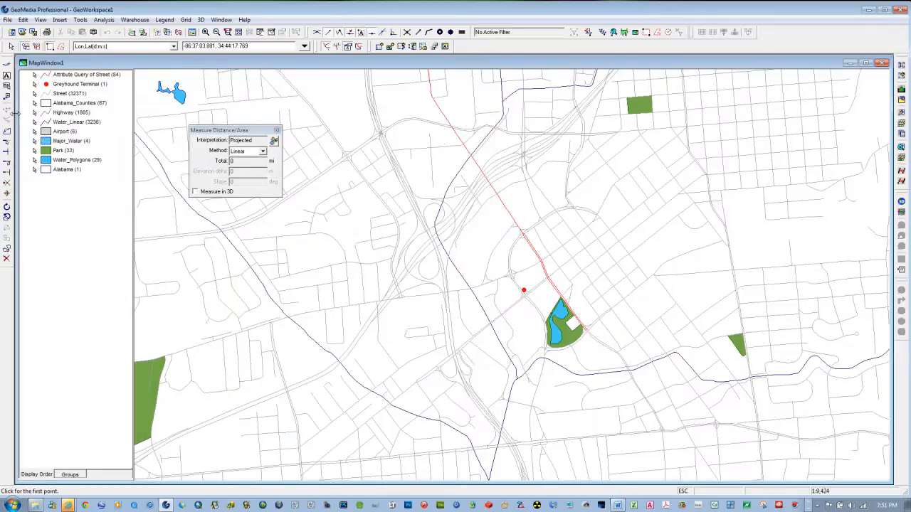
{"action": "left_click", "coordinate": [277, 131]}
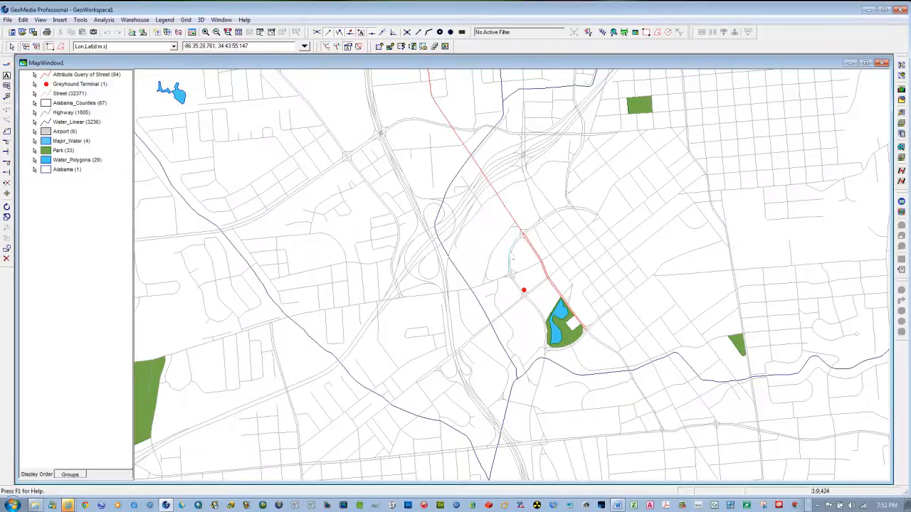
Inspect the attributes of the curved street segment just northwest of the Greyhound Terminal.
{"action": "double_click", "coordinate": [510, 254]}
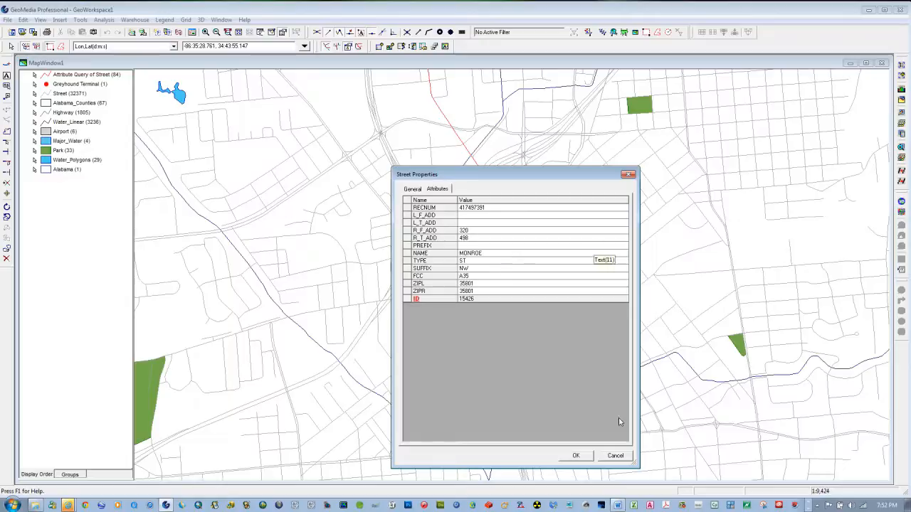
{"action": "left_click", "coordinate": [585, 456]}
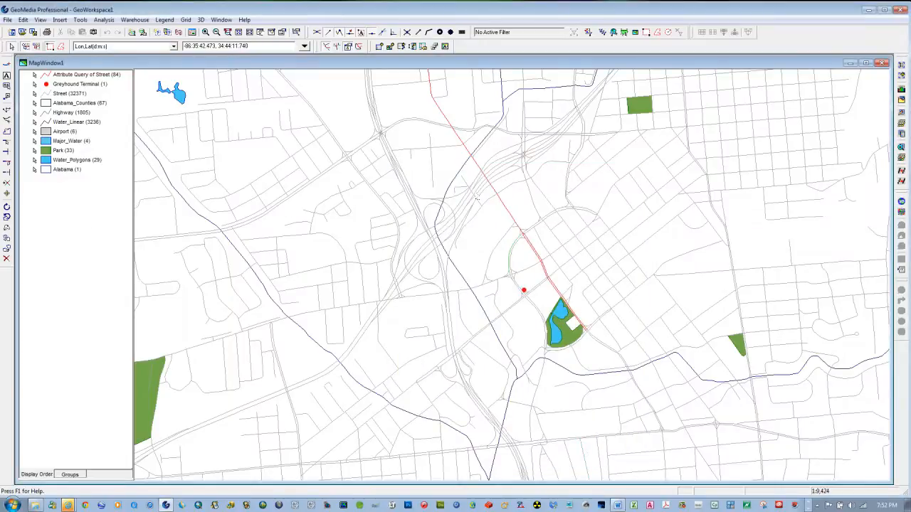
Delete the Attribute Query of Street entry from the map legend.
{"action": "left_click", "coordinate": [61, 77]}
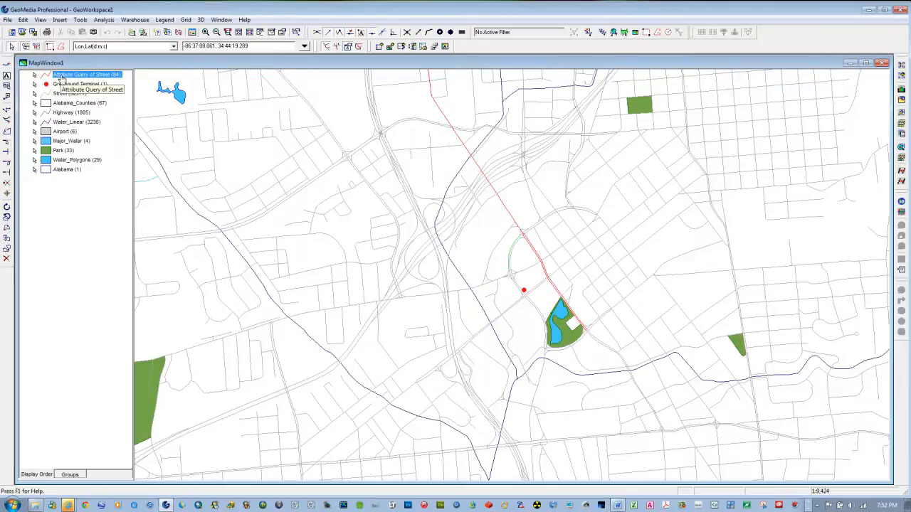
{"action": "key", "text": "Delete"}
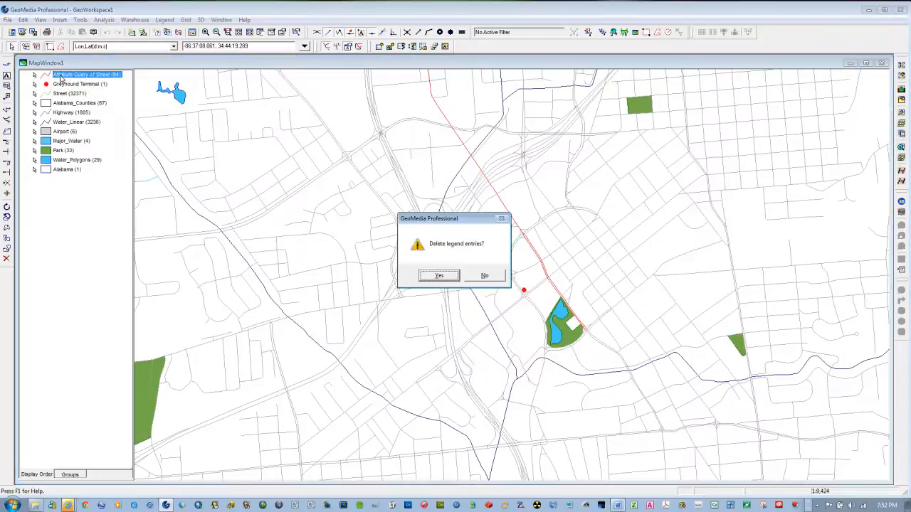
{"action": "left_click", "coordinate": [435, 276]}
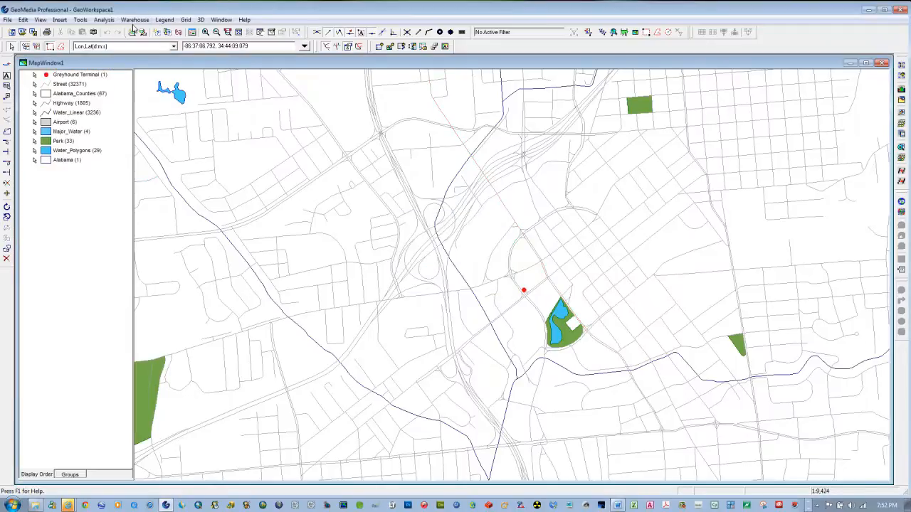
Open the available analysis and query commands.
{"action": "left_click", "coordinate": [103, 20]}
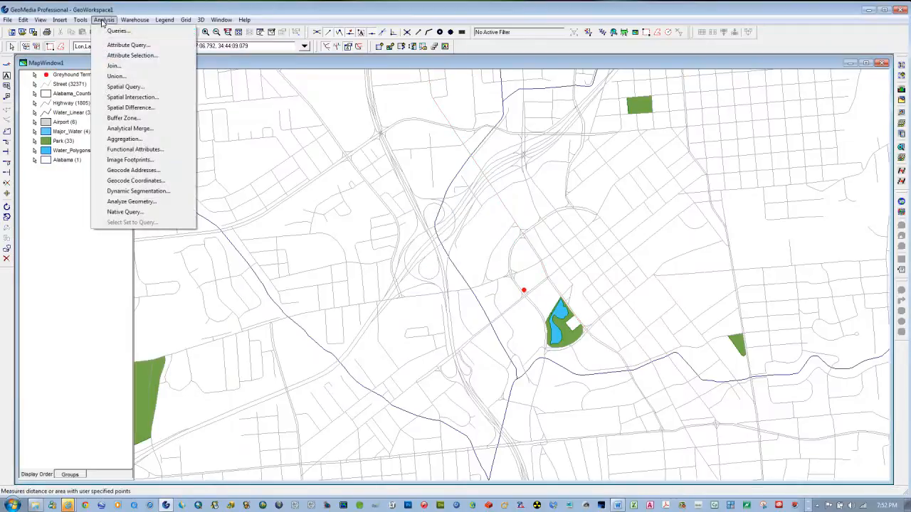
Delete the attribute queries of Street, Counties and States from the queries collection.
{"action": "left_click", "coordinate": [114, 32]}
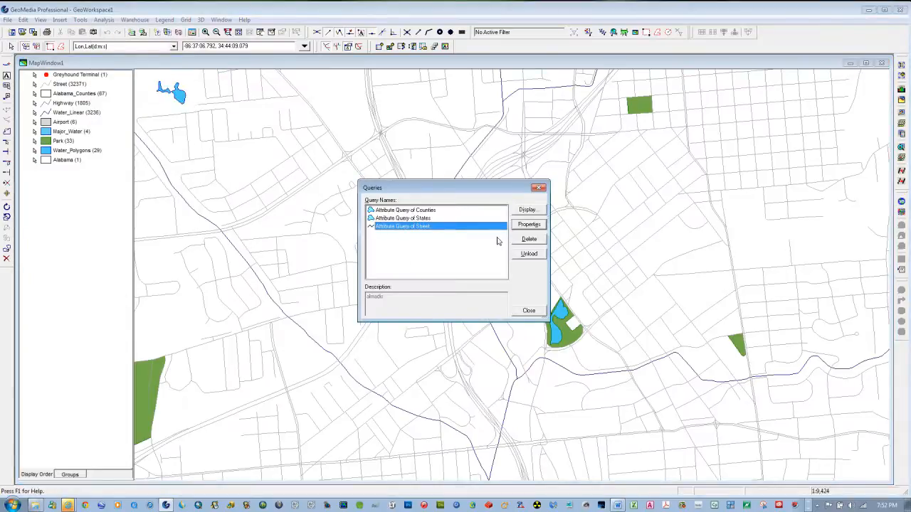
{"action": "left_click", "coordinate": [529, 241]}
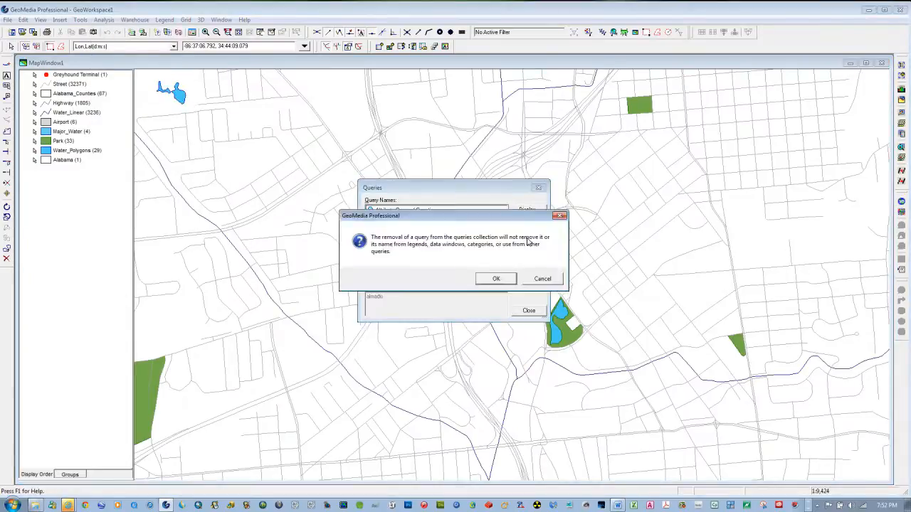
{"action": "left_click", "coordinate": [498, 280]}
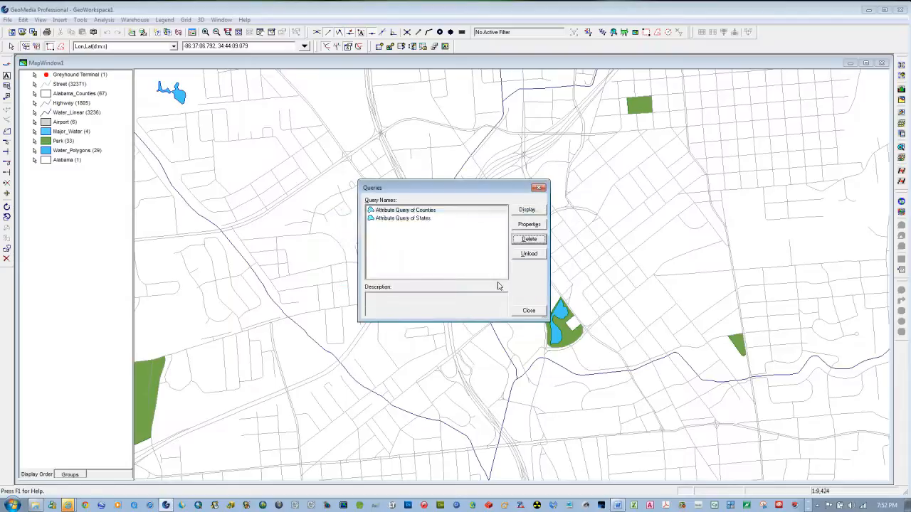
{"action": "left_click", "coordinate": [388, 212]}
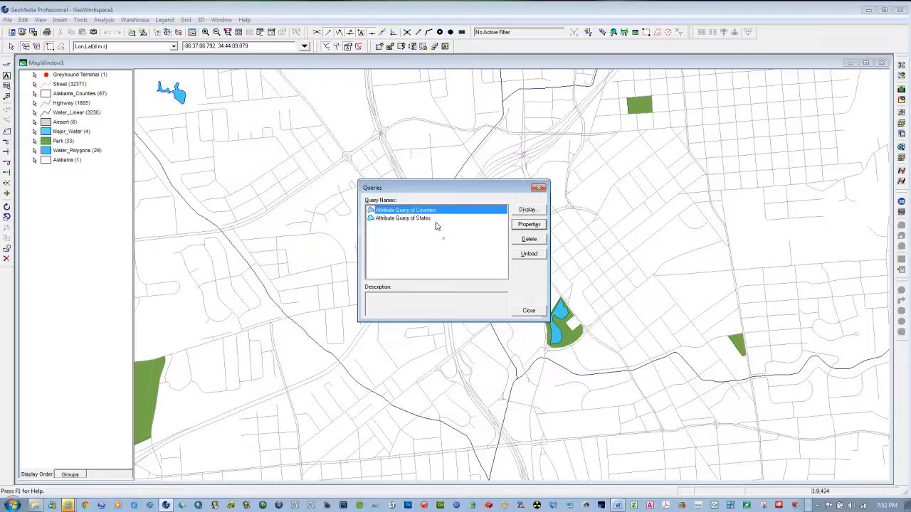
{"action": "left_click", "coordinate": [414, 218], "text": "shift"}
{"action": "left_click", "coordinate": [528, 239]}
{"action": "left_click", "coordinate": [495, 278]}
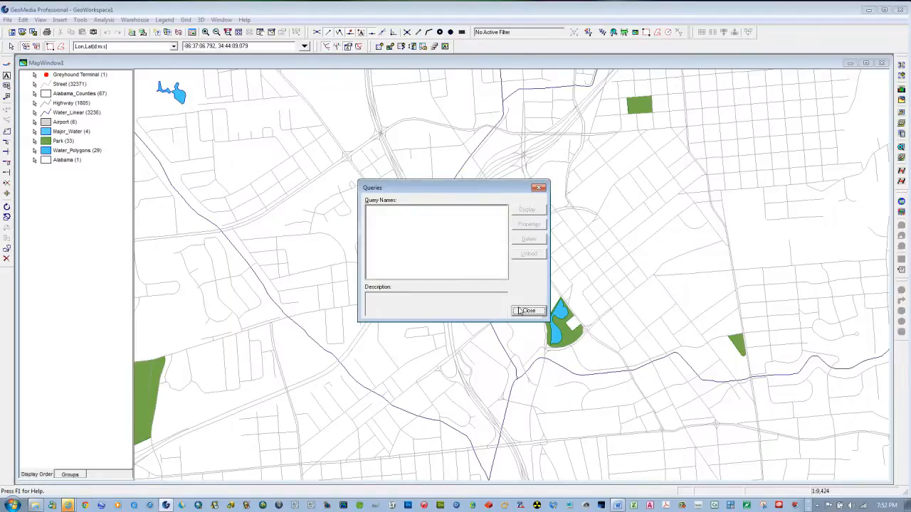
{"action": "left_click", "coordinate": [527, 310]}
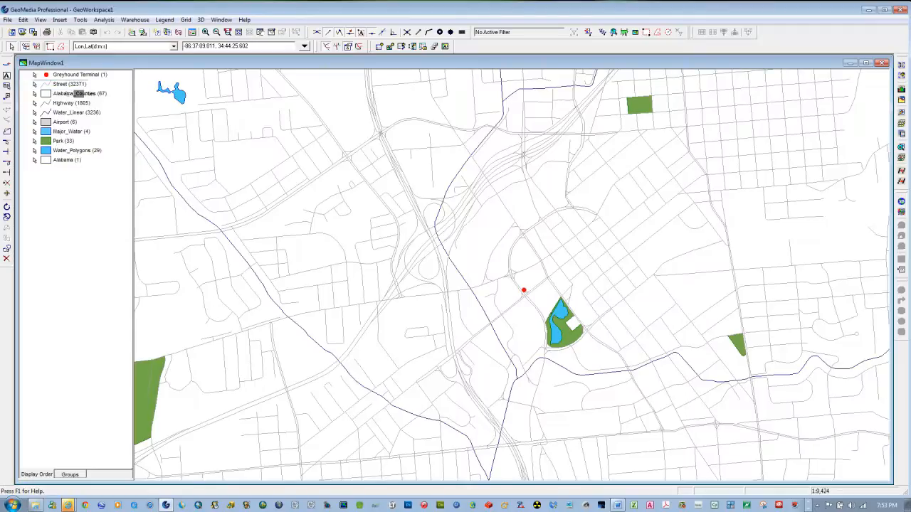
Place the Park legend entry above Street and view the attributes of the rectangular park northeast of the Greyhound Terminal.
{"action": "left_click_drag", "start_coordinate": [75, 93], "coordinate": [71, 87]}
{"action": "double_click", "coordinate": [636, 107]}
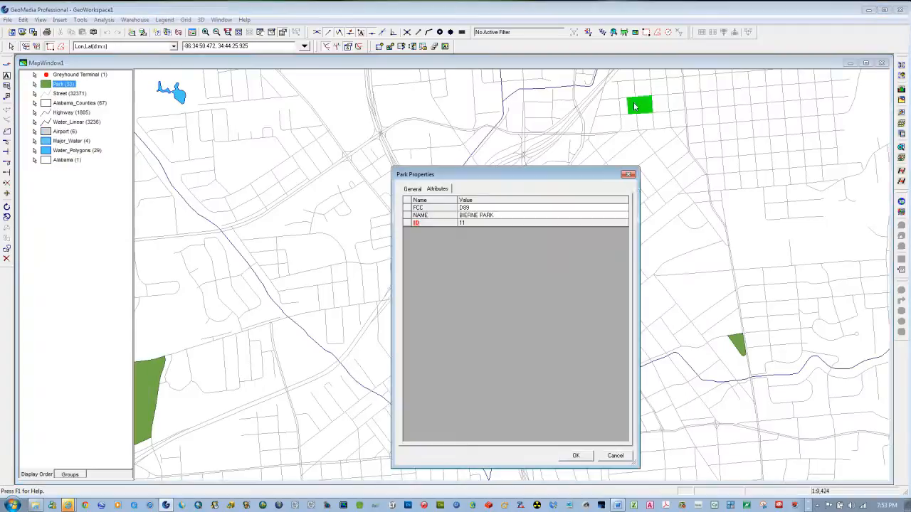
{"action": "left_click", "coordinate": [628, 174]}
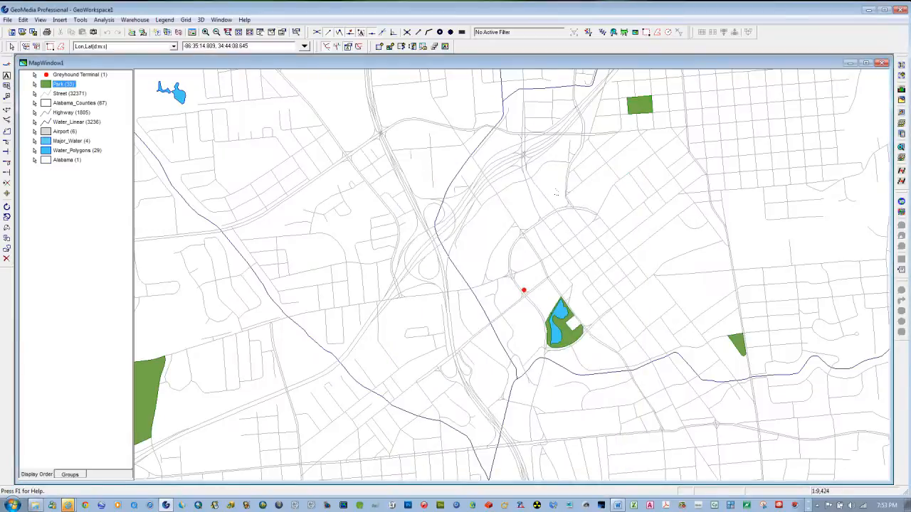
Show the whole county and open a narrowed data window of the Park features from Access Madison County.
{"action": "left_click", "coordinate": [250, 33]}
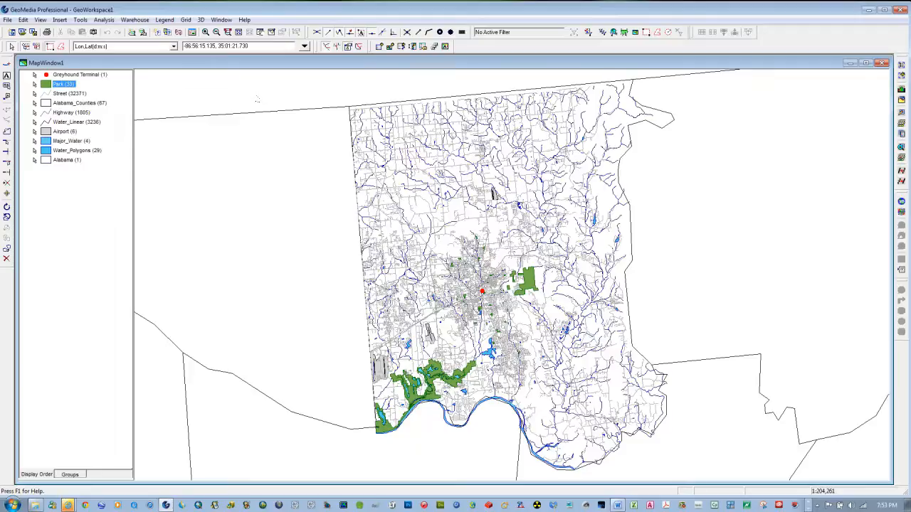
{"action": "left_click", "coordinate": [220, 22]}
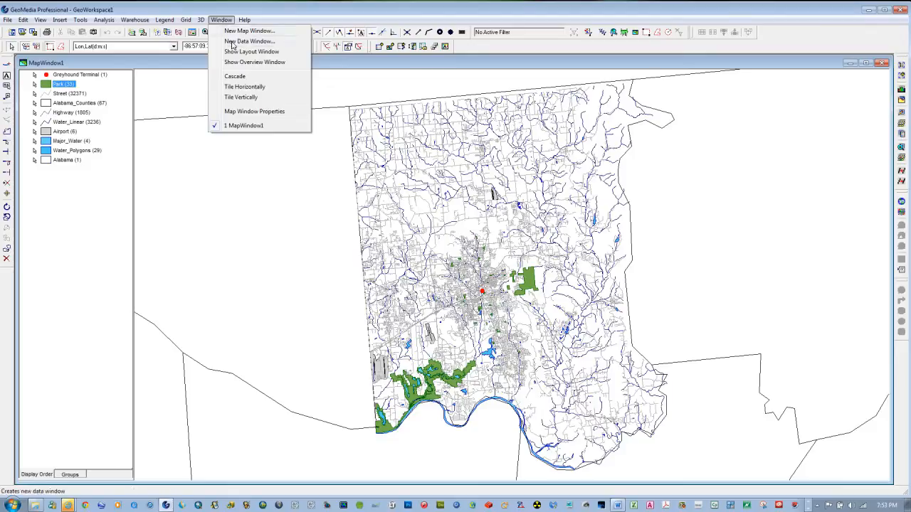
{"action": "left_click", "coordinate": [232, 41]}
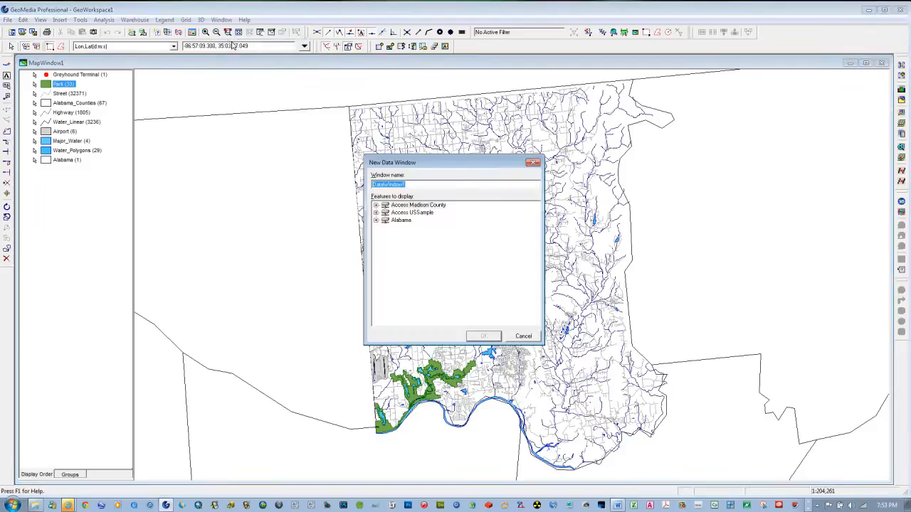
{"action": "left_click", "coordinate": [377, 207]}
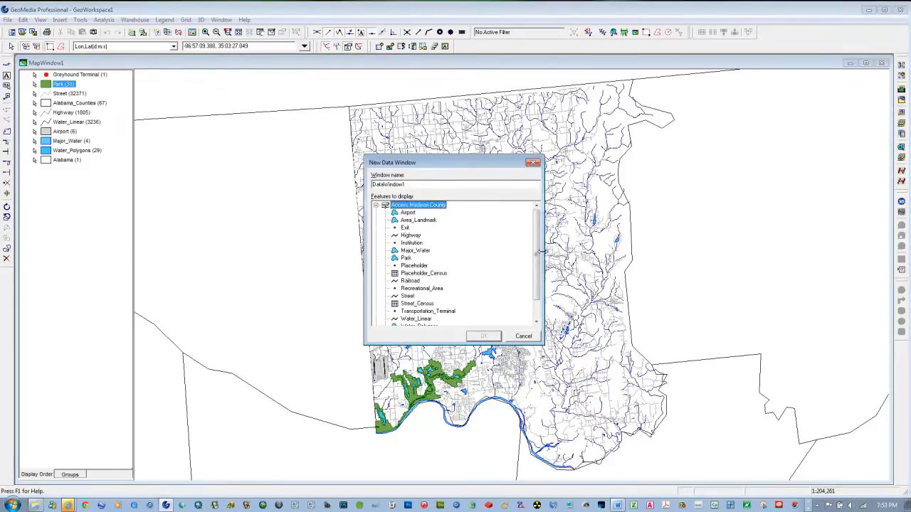
{"action": "scroll", "coordinate": [539, 292], "scroll_direction": "down", "scroll_amount": 1}
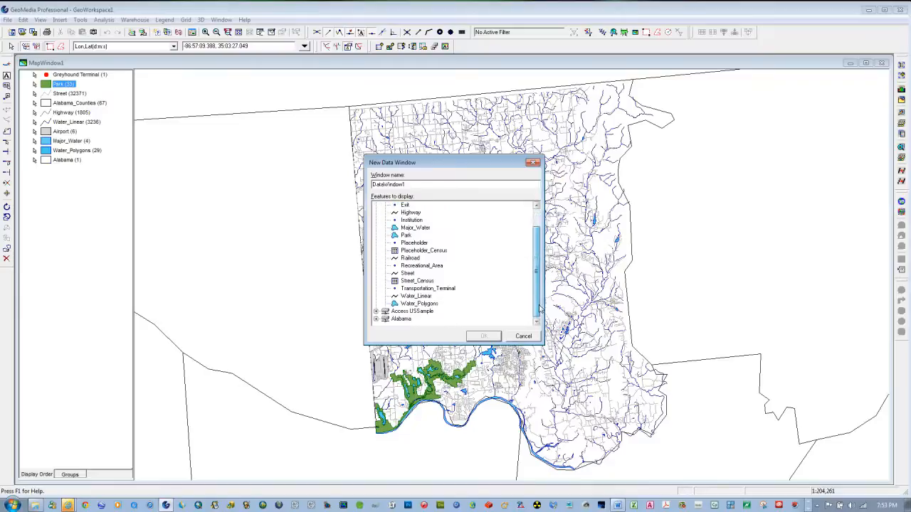
{"action": "left_click", "coordinate": [405, 236]}
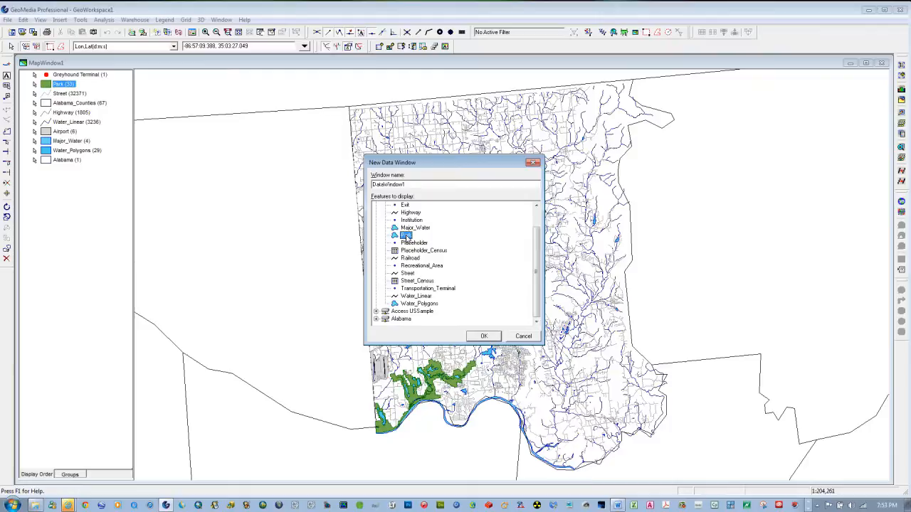
{"action": "left_click", "coordinate": [484, 336]}
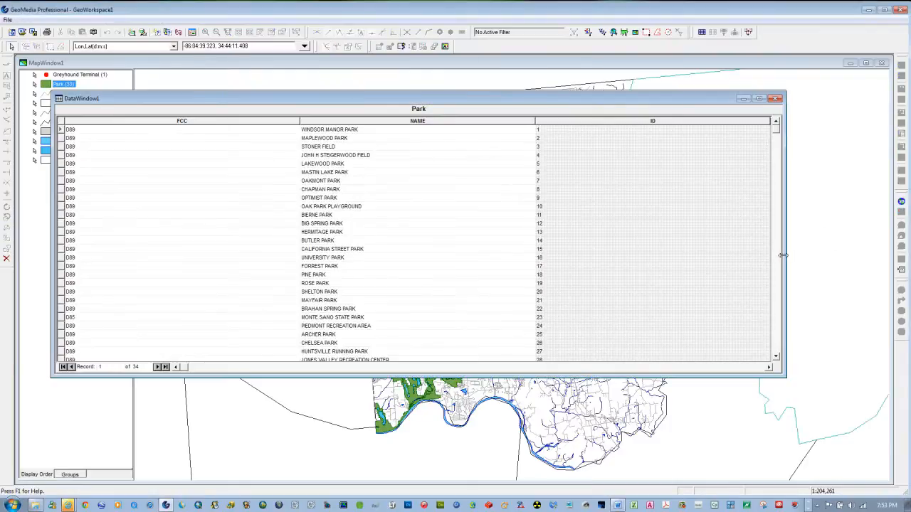
{"action": "left_click_drag", "start_coordinate": [783, 255], "coordinate": [682, 259]}
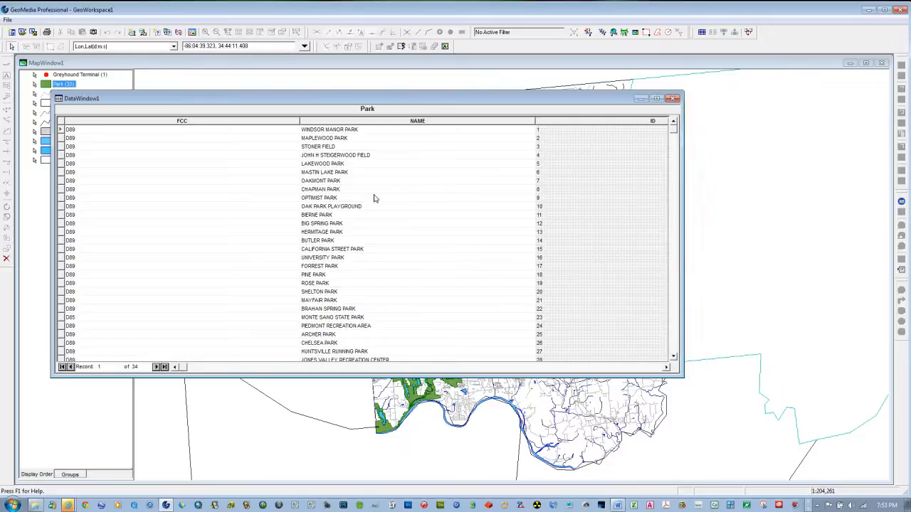
Sort the Park records by the NAME column in ascending order.
{"action": "right_click", "coordinate": [394, 124]}
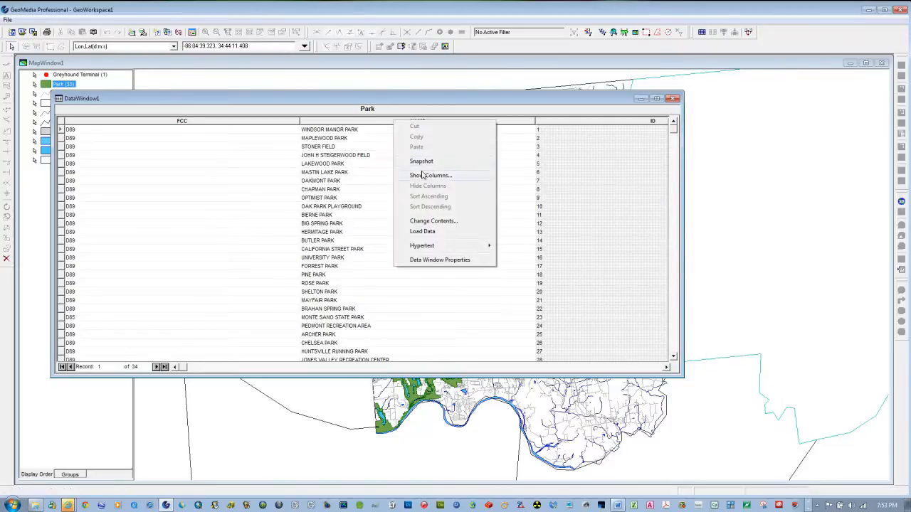
{"action": "left_click", "coordinate": [355, 123]}
{"action": "right_click", "coordinate": [355, 123]}
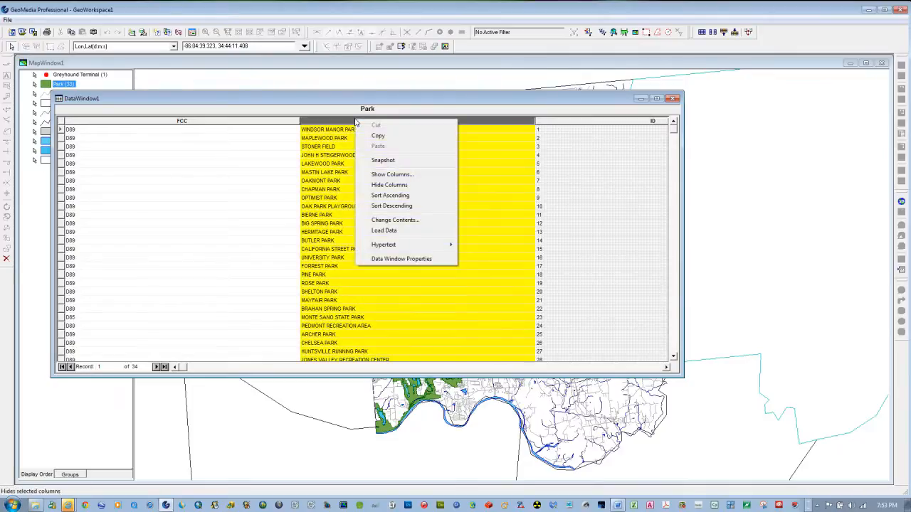
{"action": "left_click", "coordinate": [385, 196]}
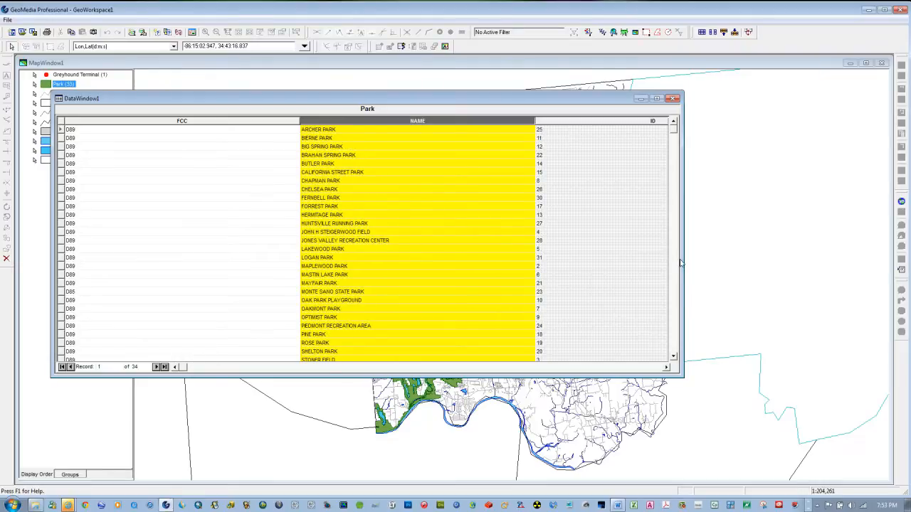
Select the Lakewood Park and Logan Park records and move the data window aside to view them on the map.
{"action": "left_click", "coordinate": [61, 241]}
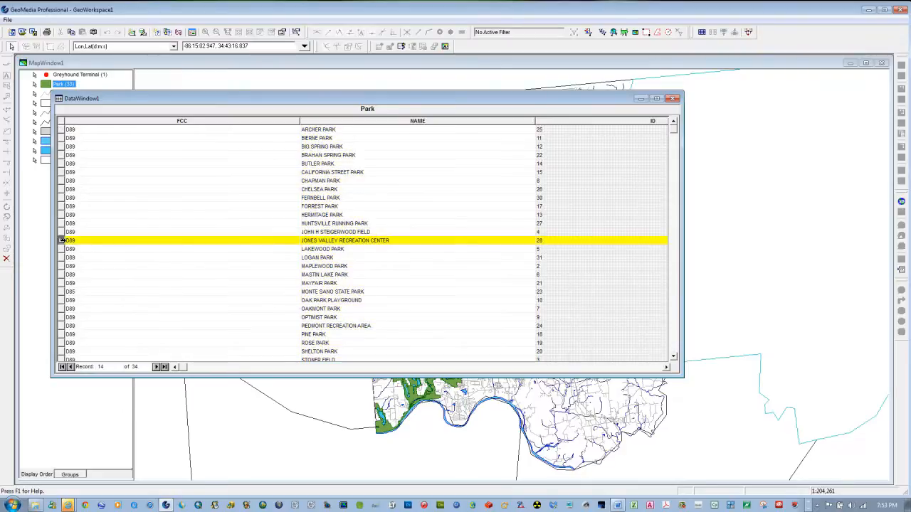
{"action": "left_click", "coordinate": [61, 249]}
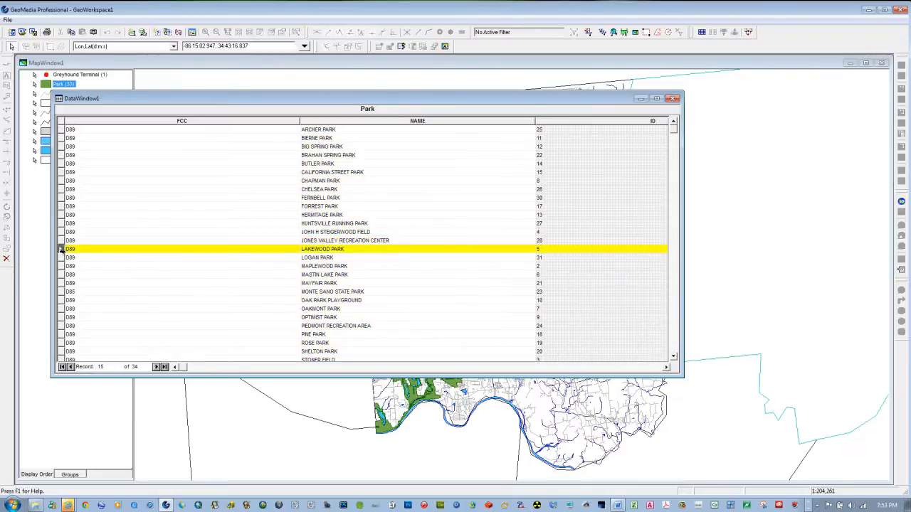
{"action": "left_click", "coordinate": [61, 258], "text": "ctrl"}
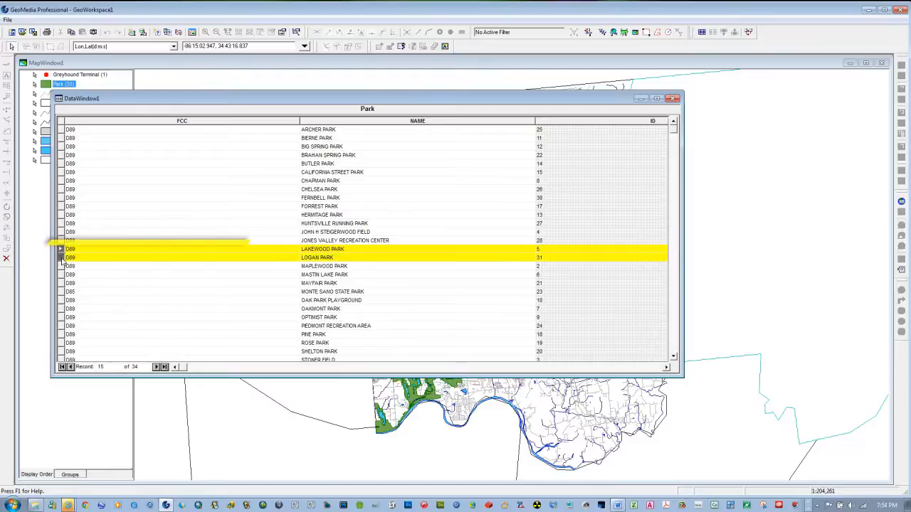
{"action": "left_click_drag", "start_coordinate": [394, 103], "coordinate": [436, 434]}
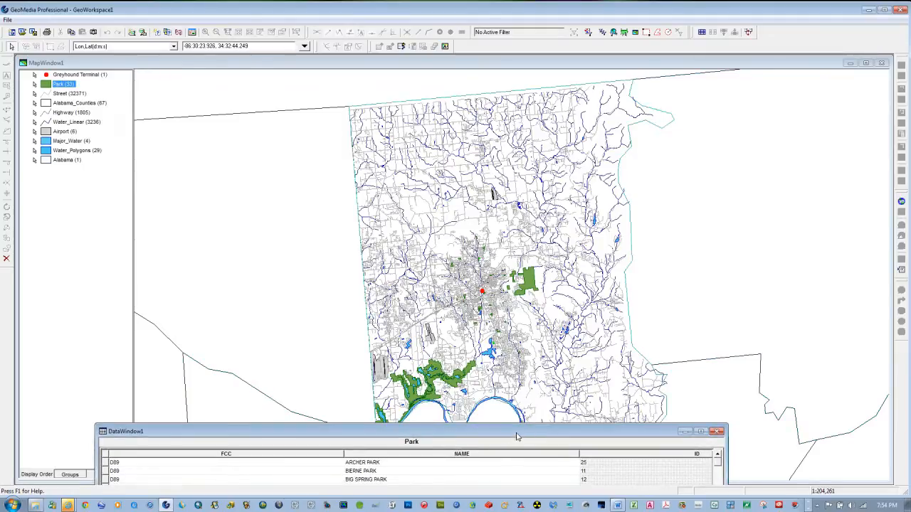
{"action": "left_click_drag", "start_coordinate": [514, 430], "coordinate": [558, 119]}
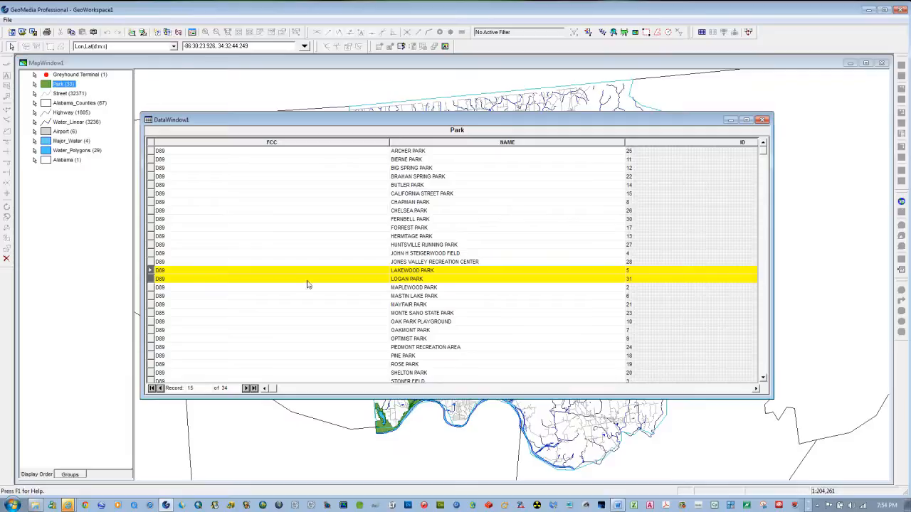
Close the Park data window and unselect all objects in the map.
{"action": "left_click", "coordinate": [764, 120]}
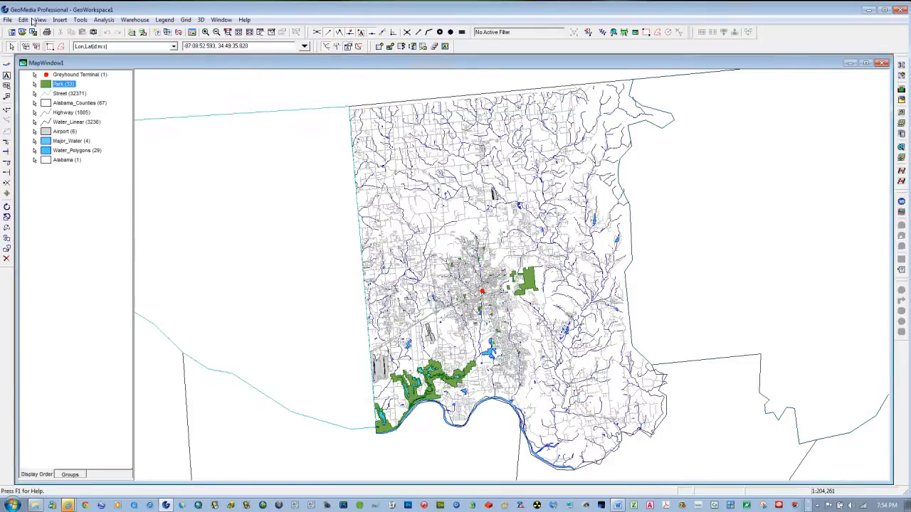
{"action": "left_click", "coordinate": [23, 20]}
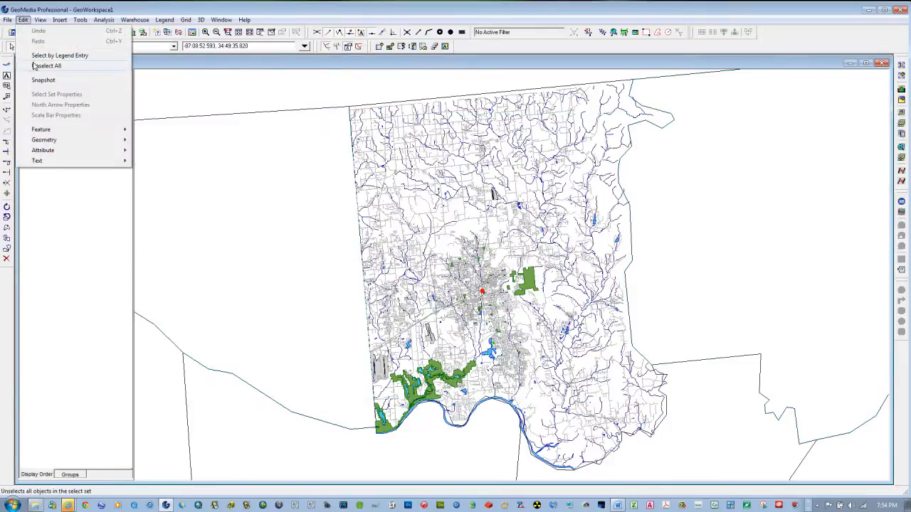
{"action": "left_click", "coordinate": [33, 65]}
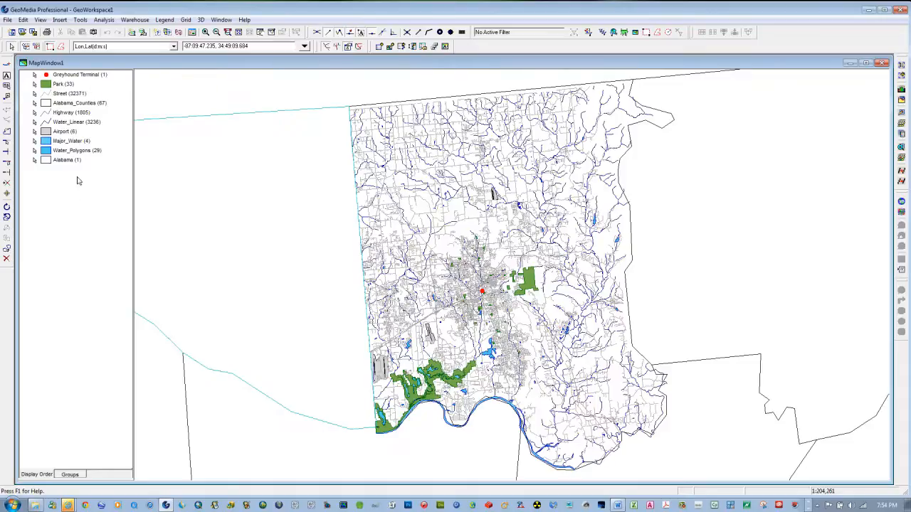
Add the Recreational_Area features from Access Madison County to the legend.
{"action": "left_click", "coordinate": [167, 21]}
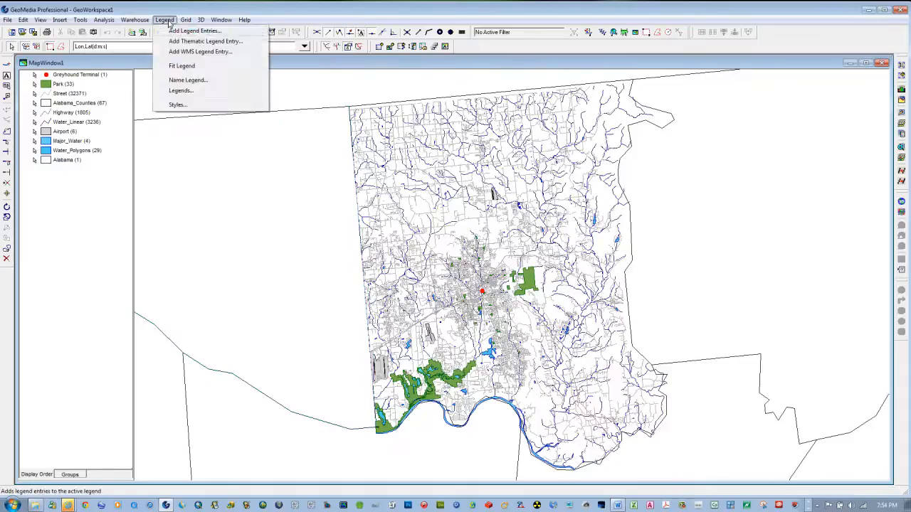
{"action": "left_click", "coordinate": [178, 31]}
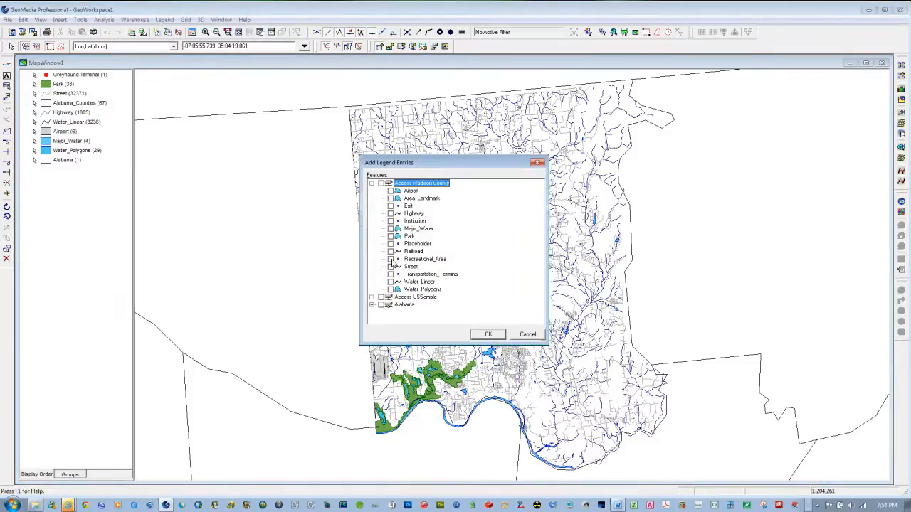
{"action": "left_click", "coordinate": [487, 335]}
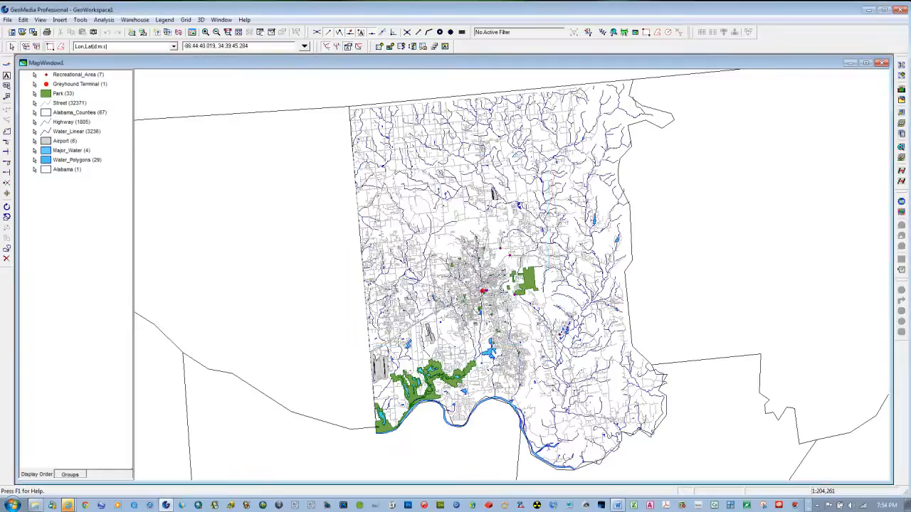
Style the Recreational_Area legend entry with dark blue points at a size of 12 pt.
{"action": "double_click", "coordinate": [46, 75]}
{"action": "left_click", "coordinate": [555, 237]}
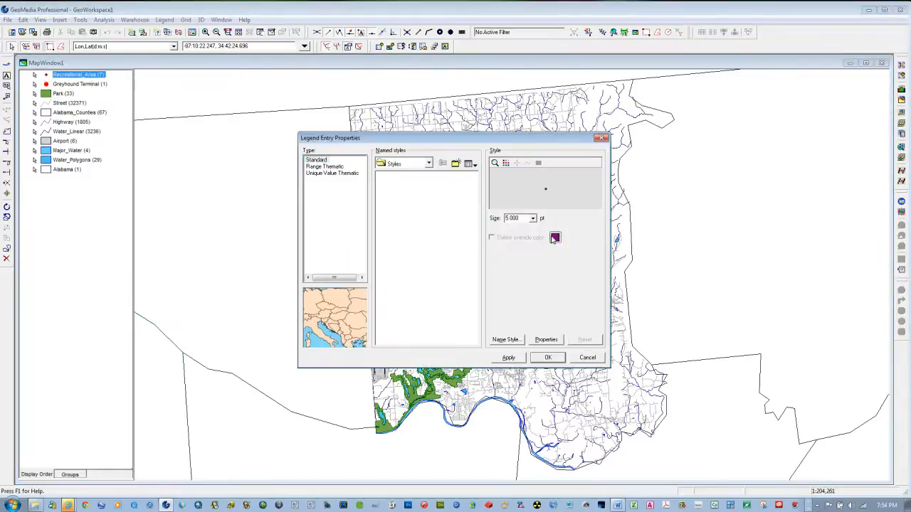
{"action": "left_click", "coordinate": [400, 203]}
{"action": "left_click", "coordinate": [505, 201]}
{"action": "left_click", "coordinate": [535, 218]}
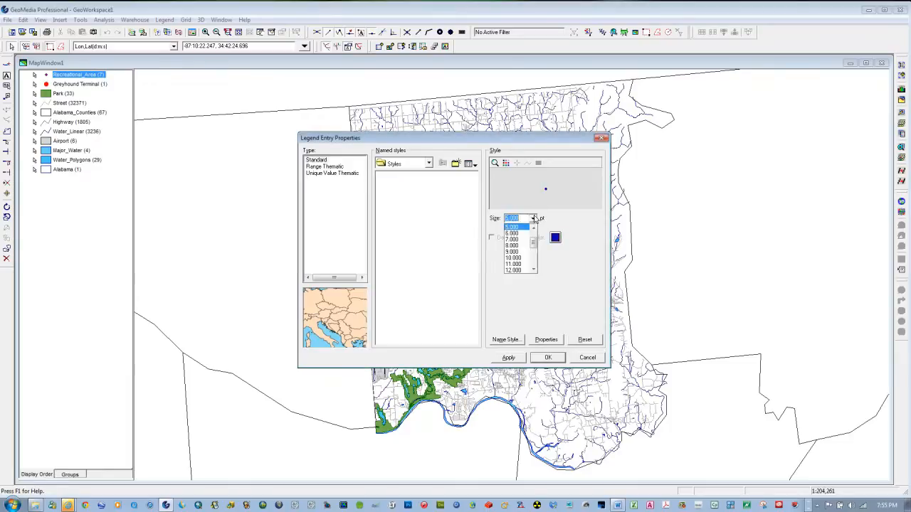
{"action": "left_click", "coordinate": [524, 262]}
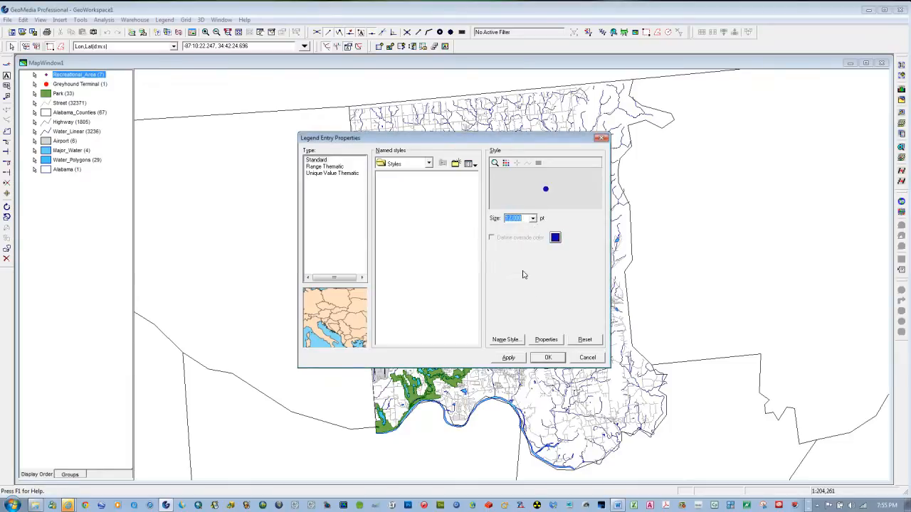
{"action": "left_click", "coordinate": [508, 358]}
{"action": "left_click", "coordinate": [547, 358]}
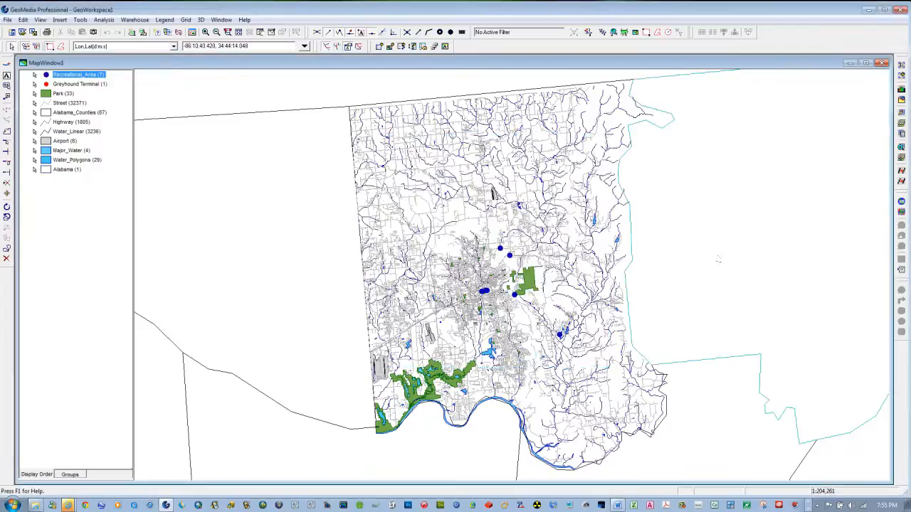
Zoom in around the Greyhound Terminal and inspect the attributes of the nearby Recreational_Area point.
{"action": "left_click", "coordinate": [206, 32]}
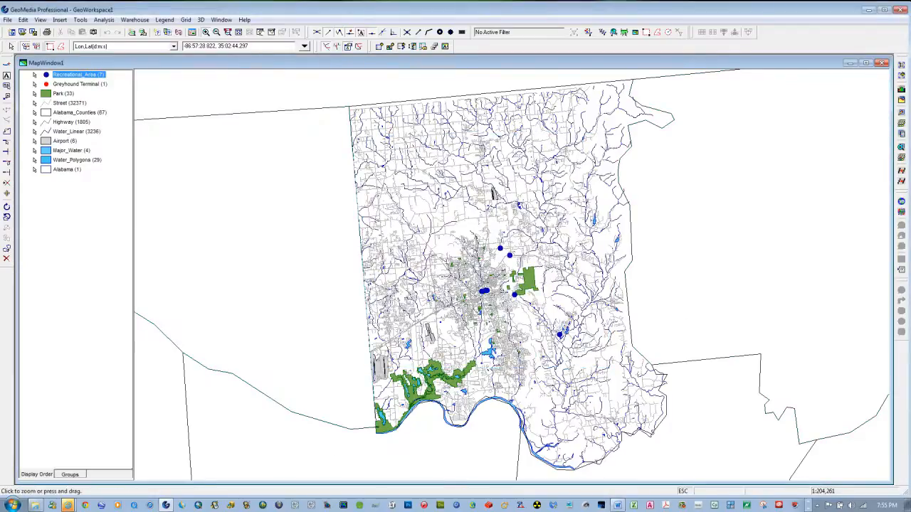
{"action": "left_click_drag", "start_coordinate": [427, 218], "coordinate": [493, 272]}
{"action": "key", "text": "Escape"}
{"action": "double_click", "coordinate": [467, 351]}
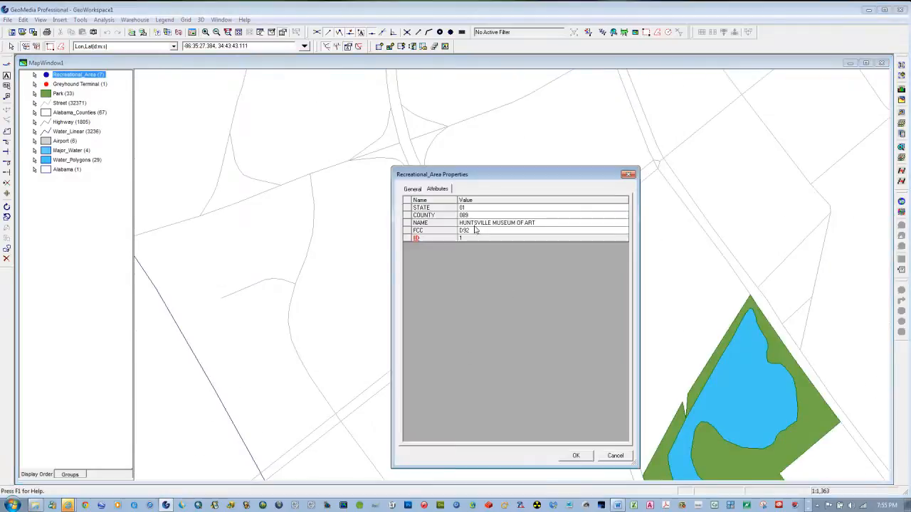
{"action": "left_click", "coordinate": [575, 456]}
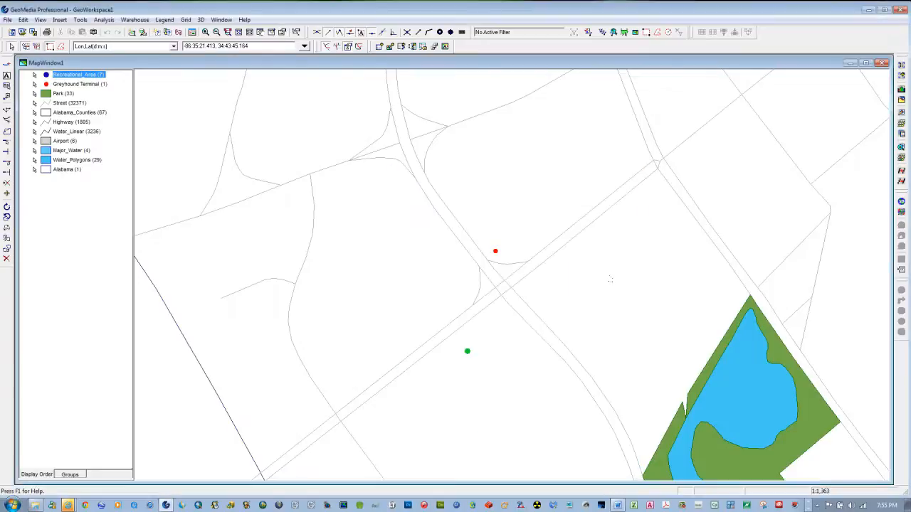
Move the Alabama_Counties entry to the top of the legend and fit the map to all of Madison County.
{"action": "left_click", "coordinate": [247, 33]}
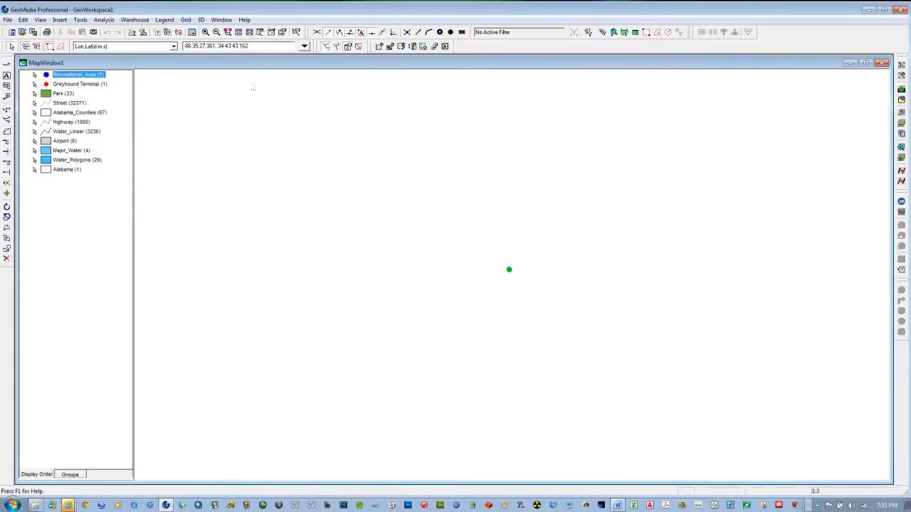
{"action": "left_click", "coordinate": [95, 247]}
{"action": "left_click_drag", "start_coordinate": [64, 119], "coordinate": [71, 74]}
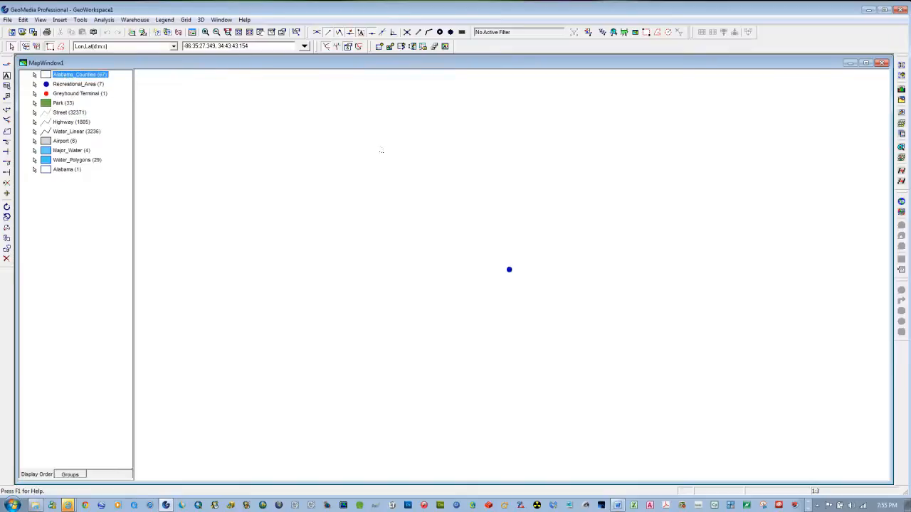
{"action": "left_click", "coordinate": [249, 32]}
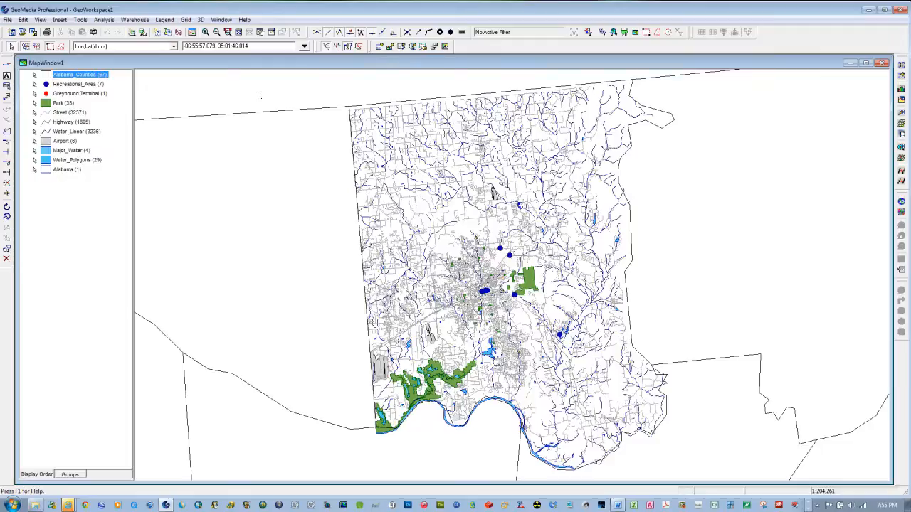
Save the GeoWorkspace in the lab's LAB01B folder on Local Disk (C:), naming it with the surname followed by LAB01B.
{"action": "left_click", "coordinate": [7, 20]}
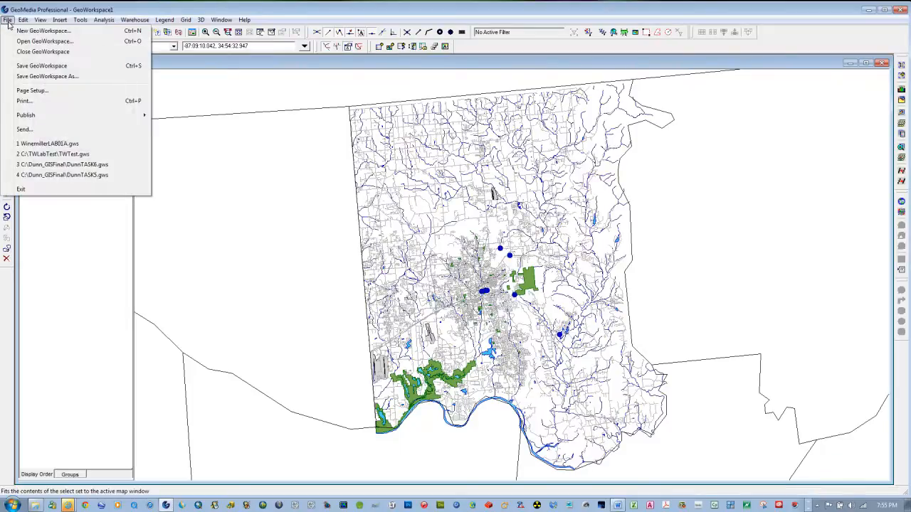
{"action": "left_click", "coordinate": [35, 76]}
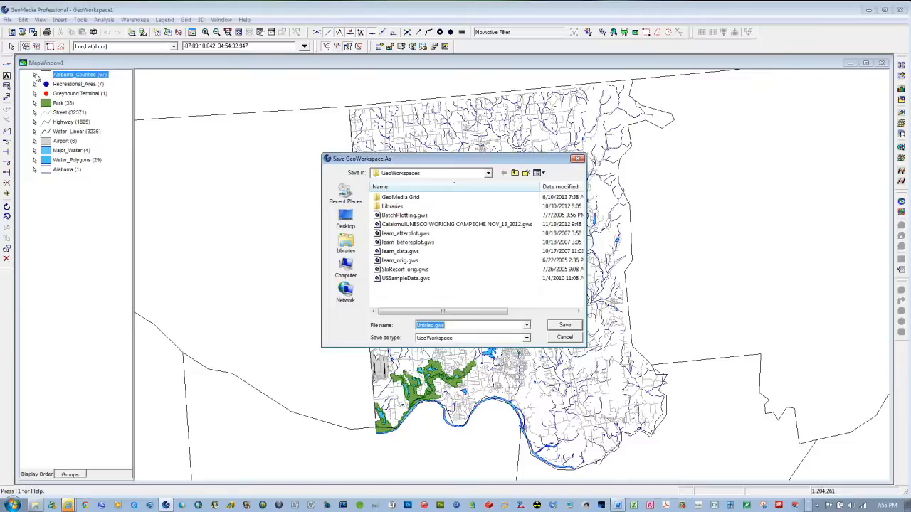
{"action": "left_click", "coordinate": [489, 174]}
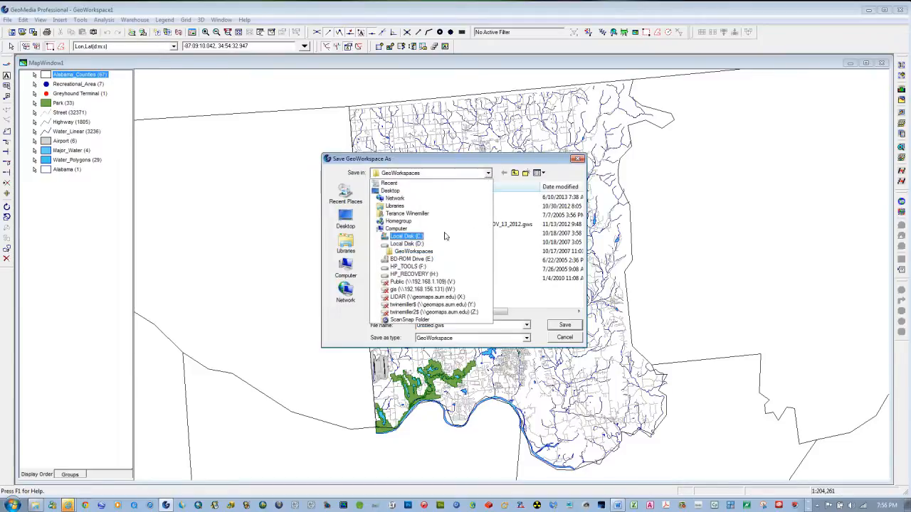
{"action": "left_click", "coordinate": [405, 239]}
{"action": "left_click_drag", "start_coordinate": [580, 208], "coordinate": [581, 298]}
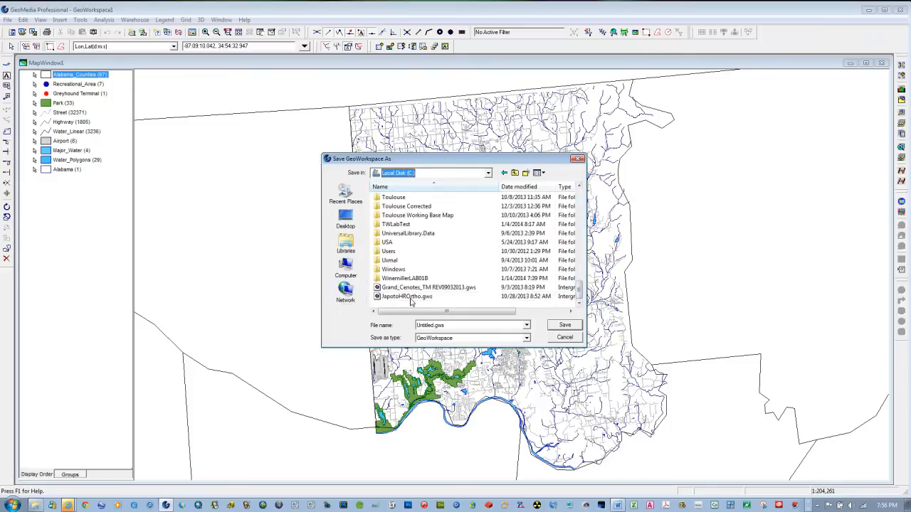
{"action": "double_click", "coordinate": [395, 279]}
{"action": "double_click", "coordinate": [457, 325]}
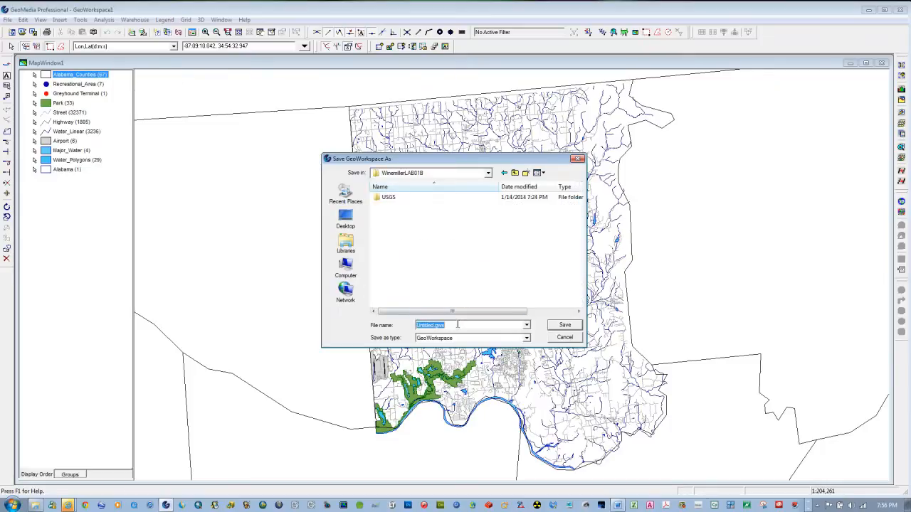
{"action": "type", "text": "W"}
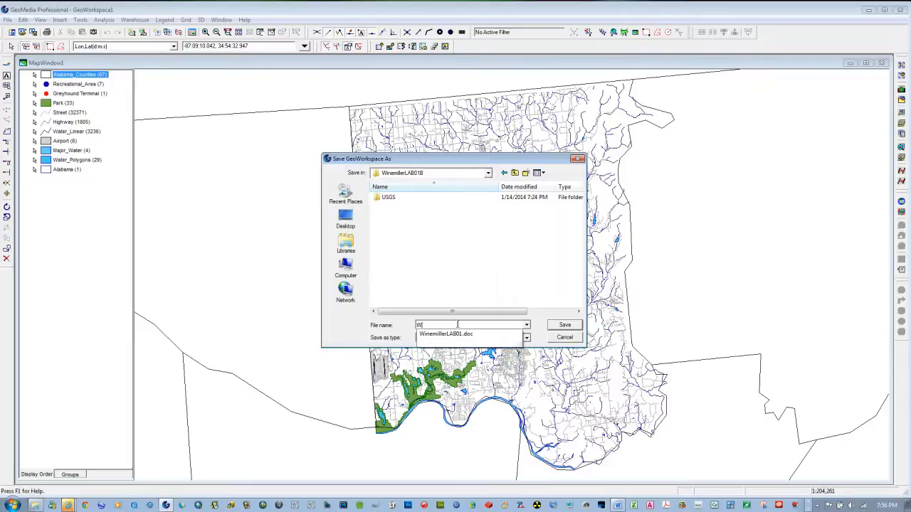
{"action": "type", "text": "inemillerLAB01B"}
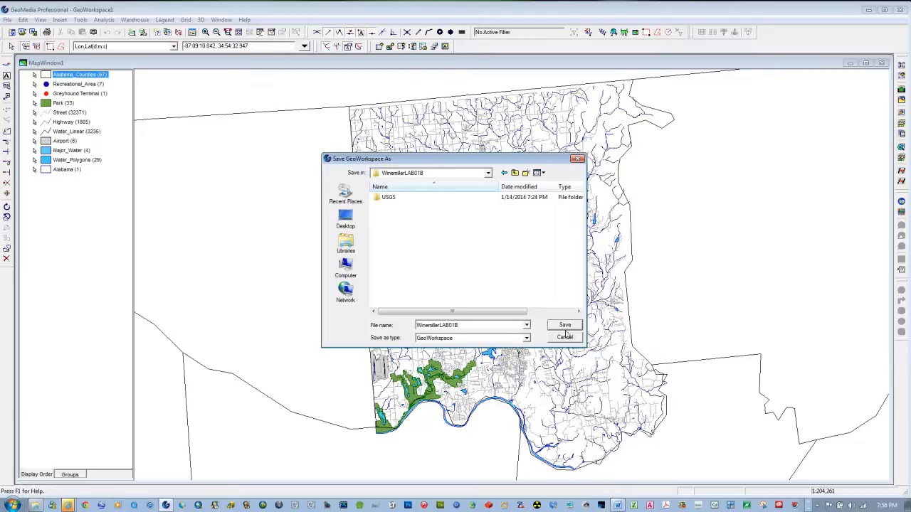
{"action": "left_click", "coordinate": [565, 326]}
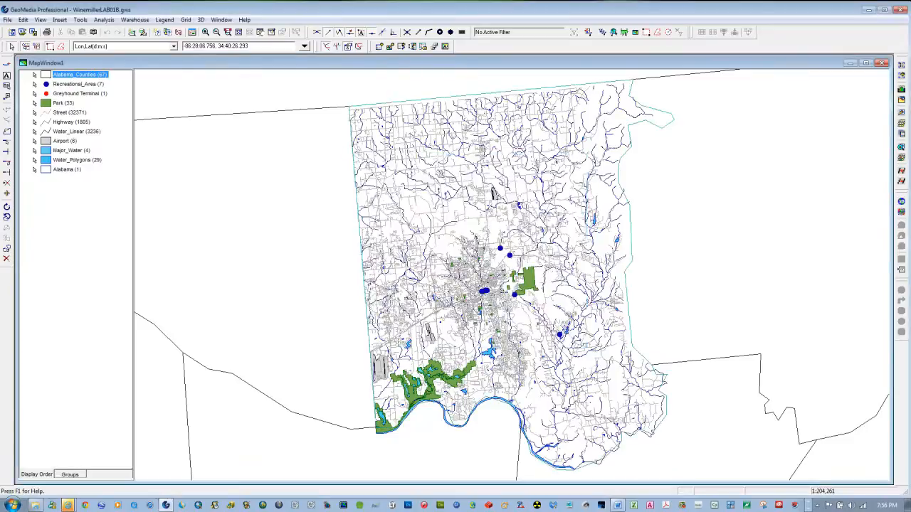
Close GeoMedia Professional and reopen the saved LAB01B GeoWorkspace from its project folder to check it.
{"action": "left_click", "coordinate": [903, 11]}
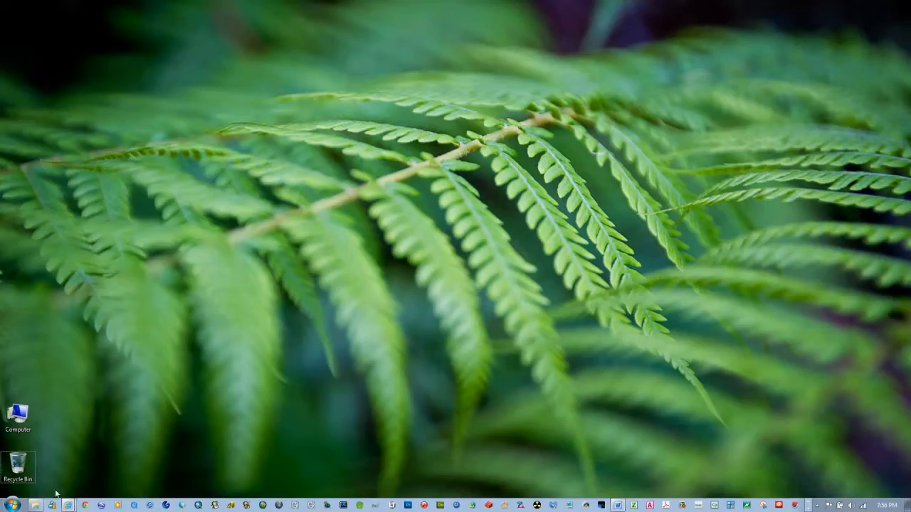
{"action": "left_click", "coordinate": [35, 506]}
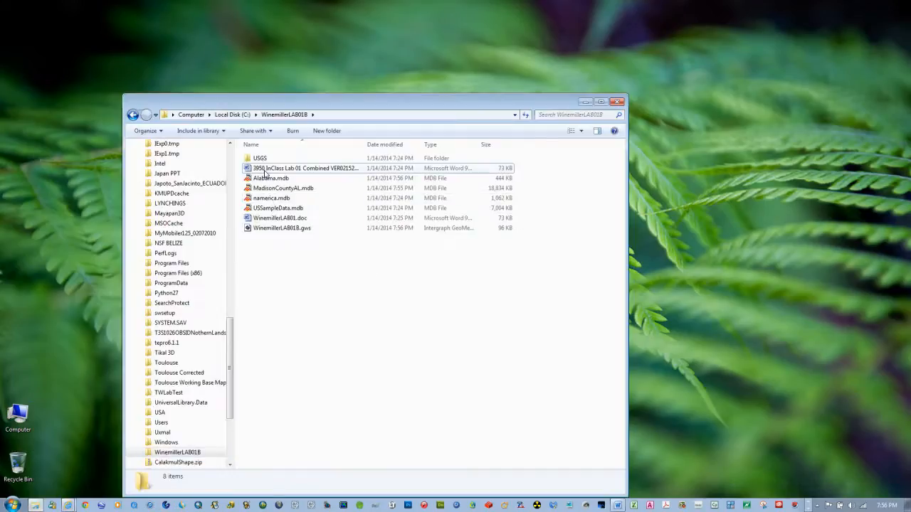
{"action": "double_click", "coordinate": [277, 231]}
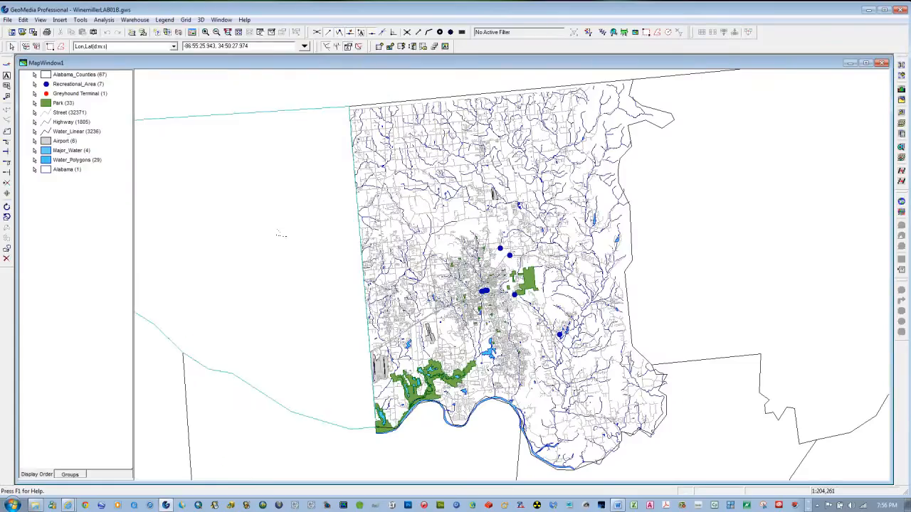
Close the reopened GeoWorkspace and minimize the project folder window.
{"action": "left_click", "coordinate": [898, 10]}
{"action": "left_click", "coordinate": [603, 205]}
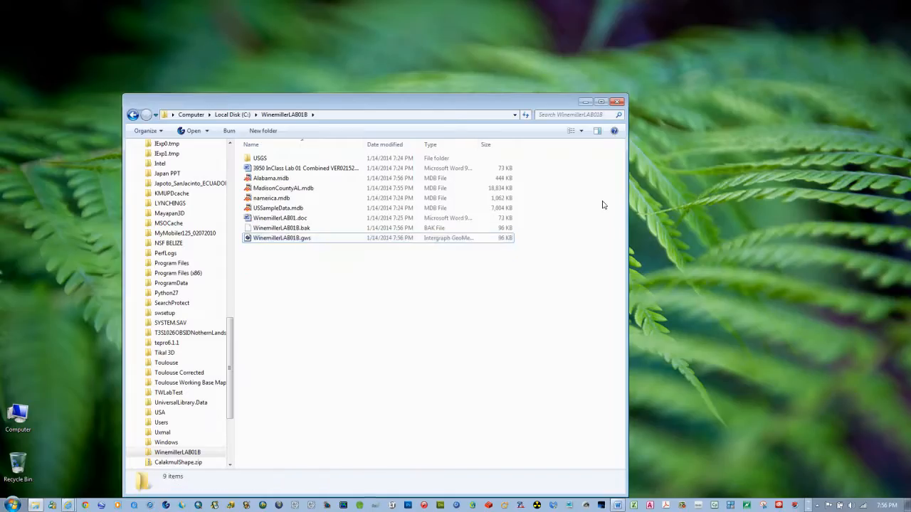
{"action": "left_click", "coordinate": [584, 102]}
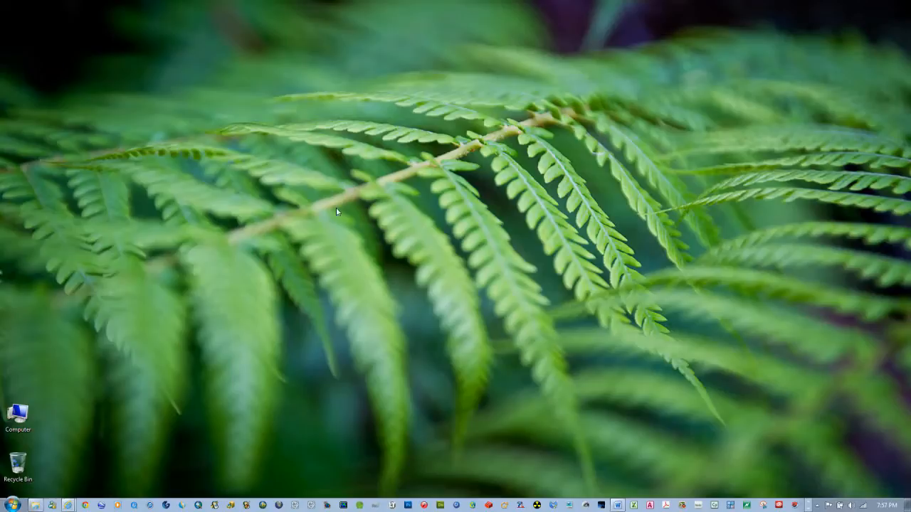
Start GeoMedia Professional with a blank GeoWorkspace and enlarge the map window to fill the workspace.
{"action": "left_click", "coordinate": [165, 505]}
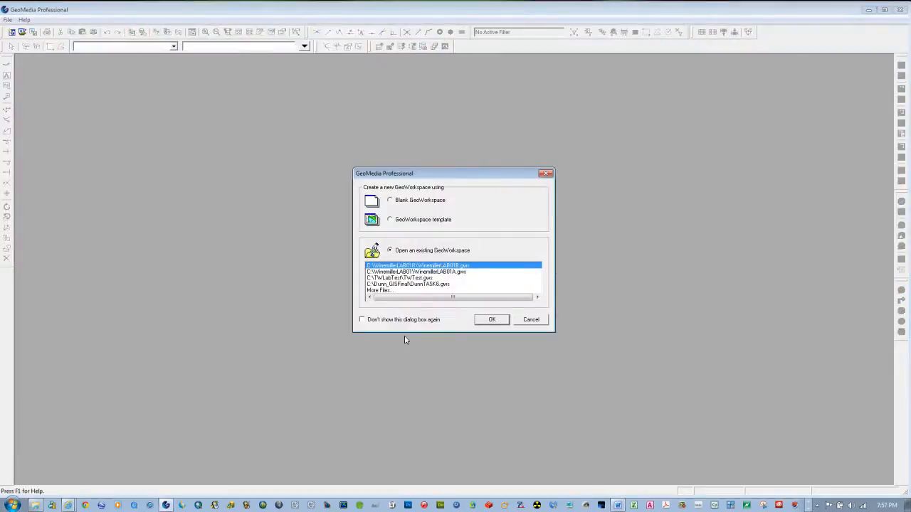
{"action": "left_click", "coordinate": [390, 204]}
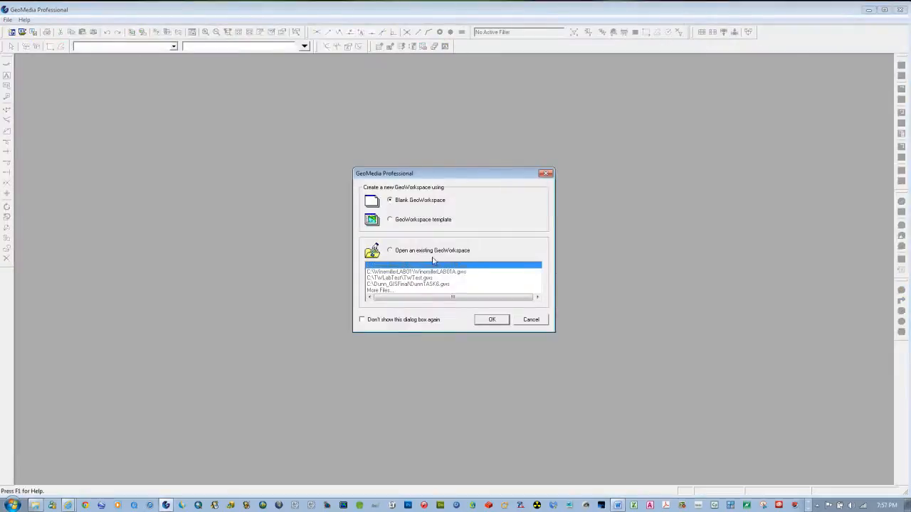
{"action": "left_click", "coordinate": [493, 320]}
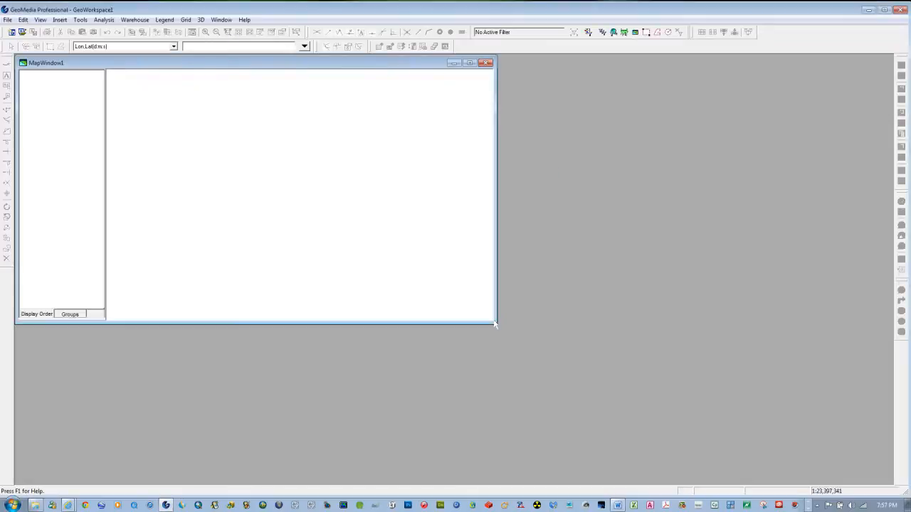
{"action": "left_click_drag", "start_coordinate": [494, 321], "coordinate": [892, 484]}
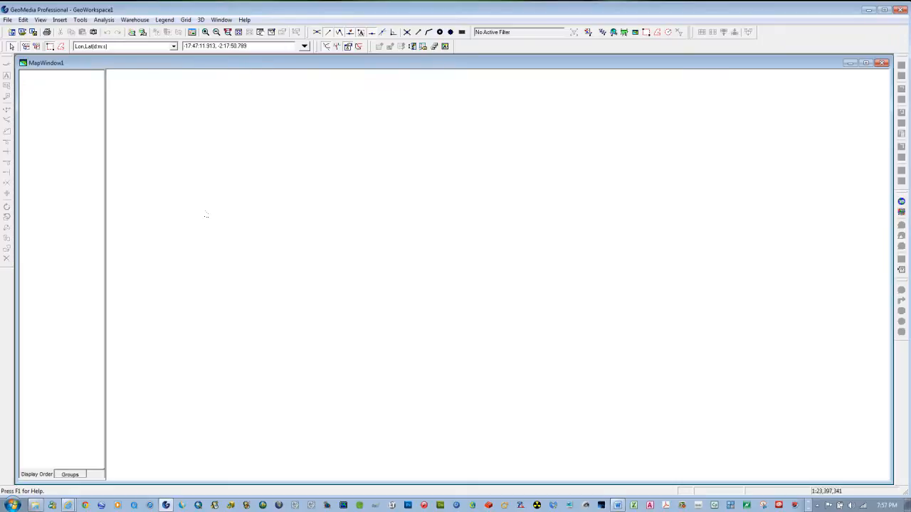
Begin a new warehouse connection of type ArcInfo and name it ArcInfo USGS.
{"action": "left_click", "coordinate": [138, 21]}
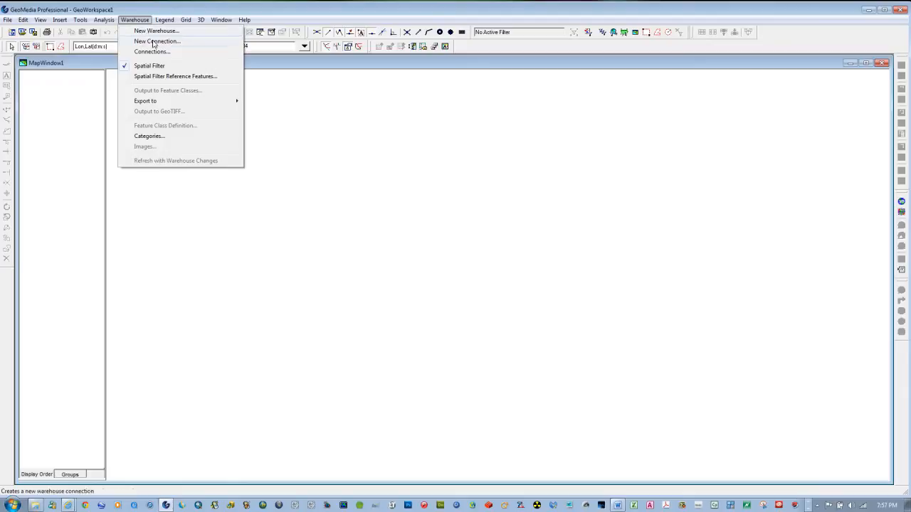
{"action": "left_click", "coordinate": [151, 40]}
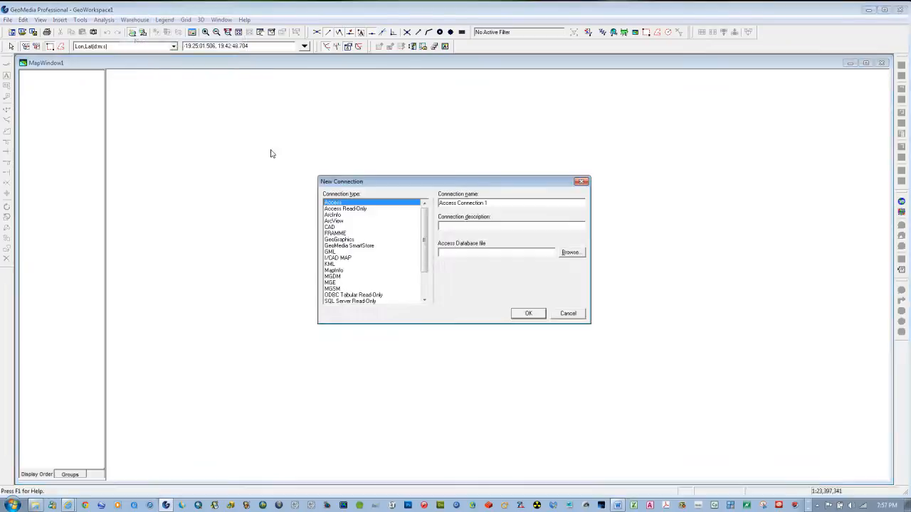
{"action": "left_click", "coordinate": [340, 216]}
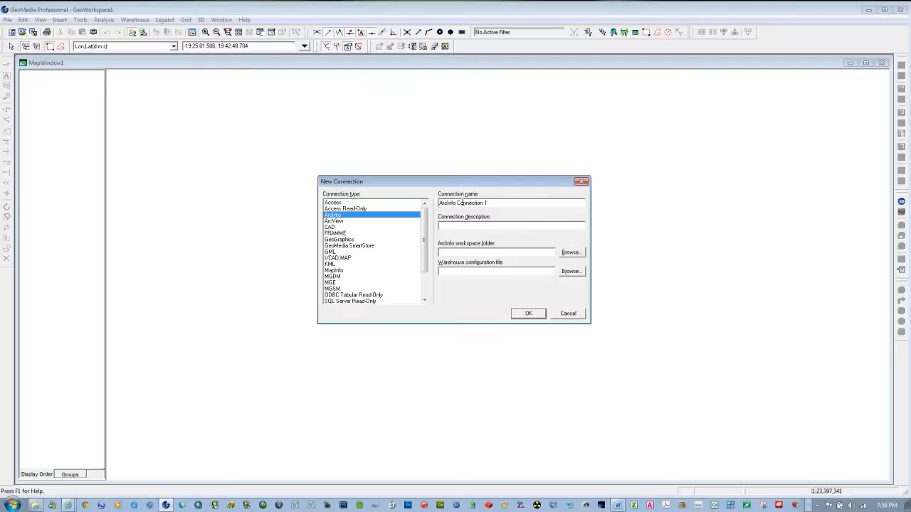
{"action": "left_click_drag", "start_coordinate": [457, 203], "coordinate": [535, 201]}
{"action": "type", "text": "USGS"}
Set the ArcInfo workspace folder to the USGS folder inside the C: drive's LAB01B project folder and create the connection.
{"action": "left_click", "coordinate": [570, 253]}
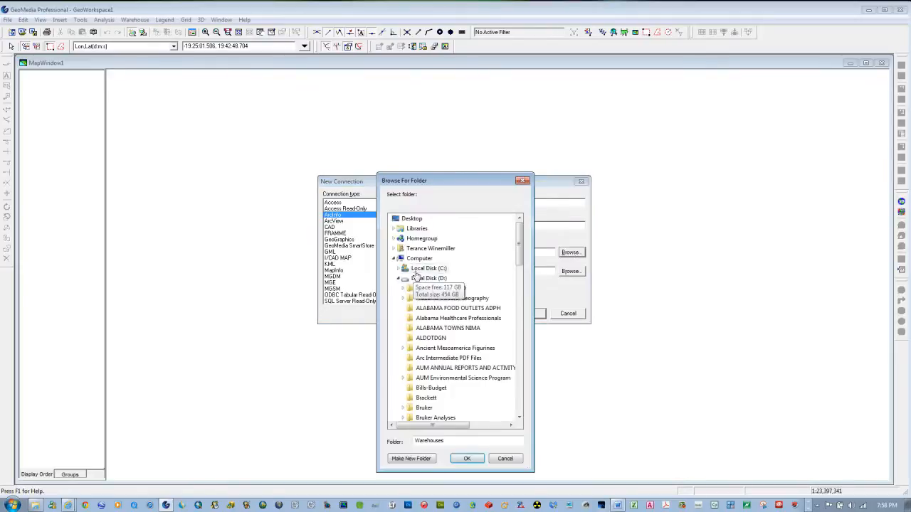
{"action": "left_click", "coordinate": [398, 268]}
{"action": "left_click_drag", "start_coordinate": [519, 257], "coordinate": [519, 307]}
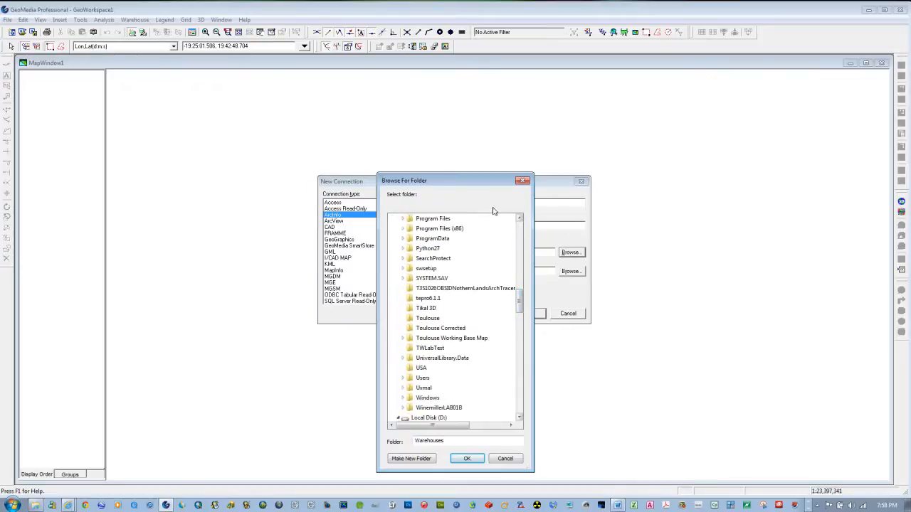
{"action": "left_click_drag", "start_coordinate": [520, 302], "coordinate": [537, 313]}
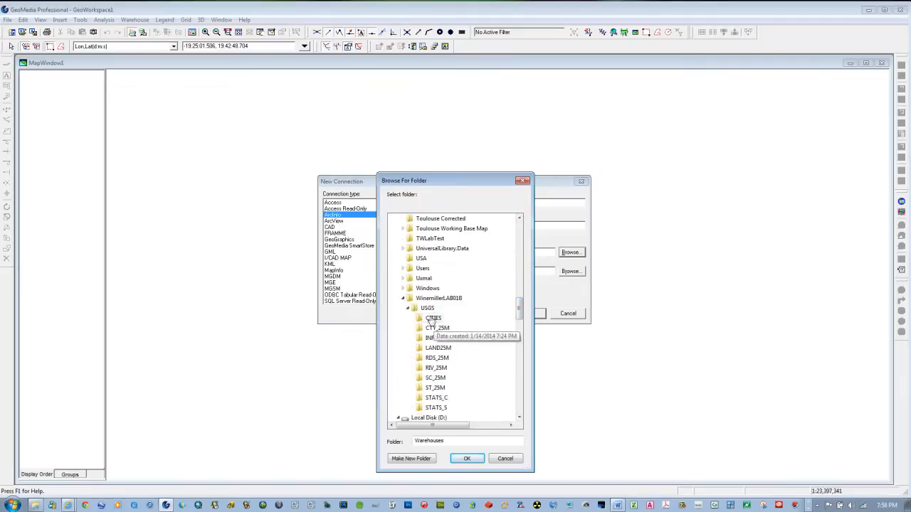
{"action": "left_click", "coordinate": [427, 308]}
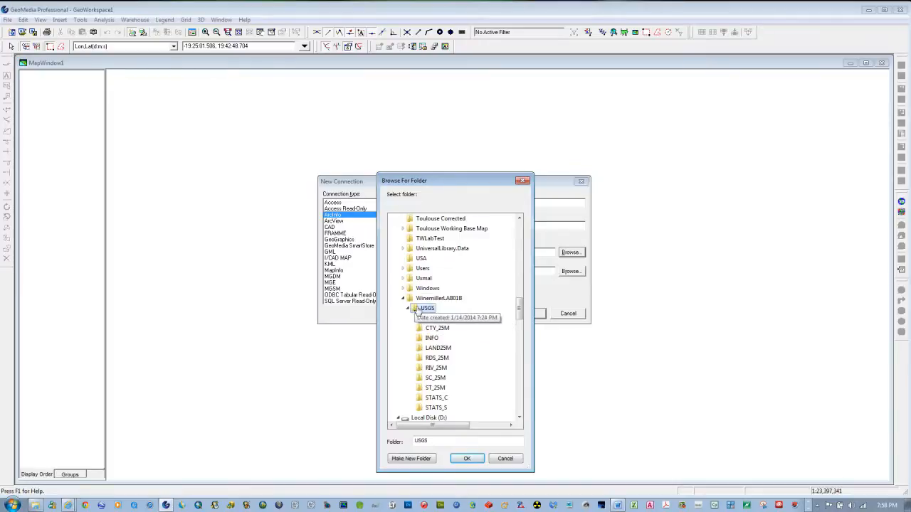
{"action": "left_click", "coordinate": [467, 459]}
{"action": "left_click", "coordinate": [535, 315]}
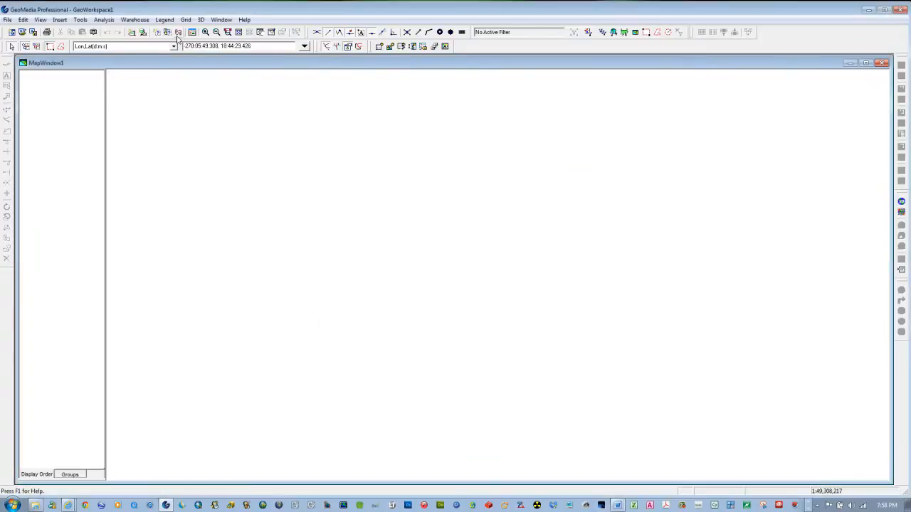
Review the list of existing warehouse connections.
{"action": "left_click", "coordinate": [142, 21]}
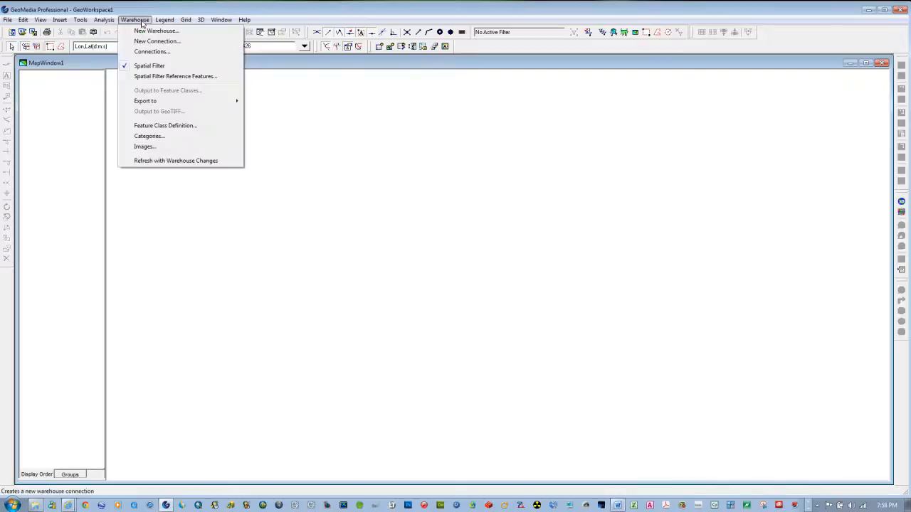
{"action": "left_click", "coordinate": [153, 52]}
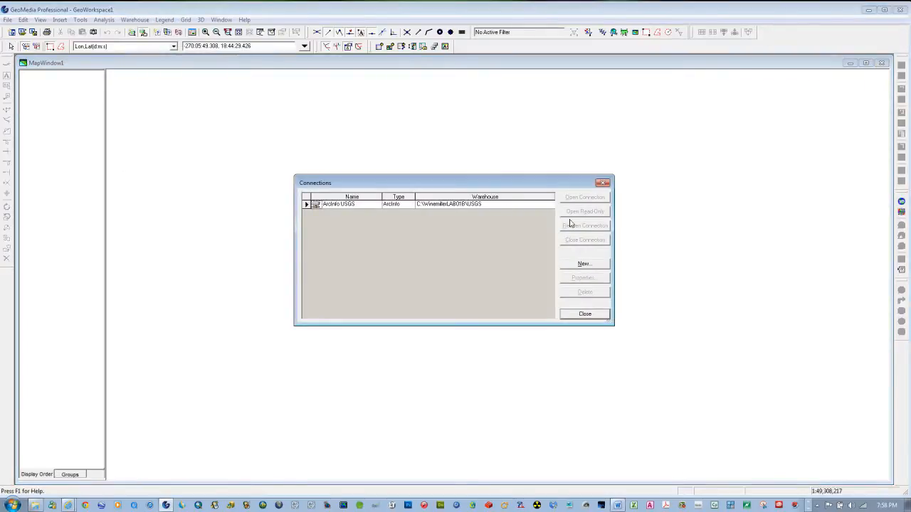
{"action": "left_click", "coordinate": [584, 315]}
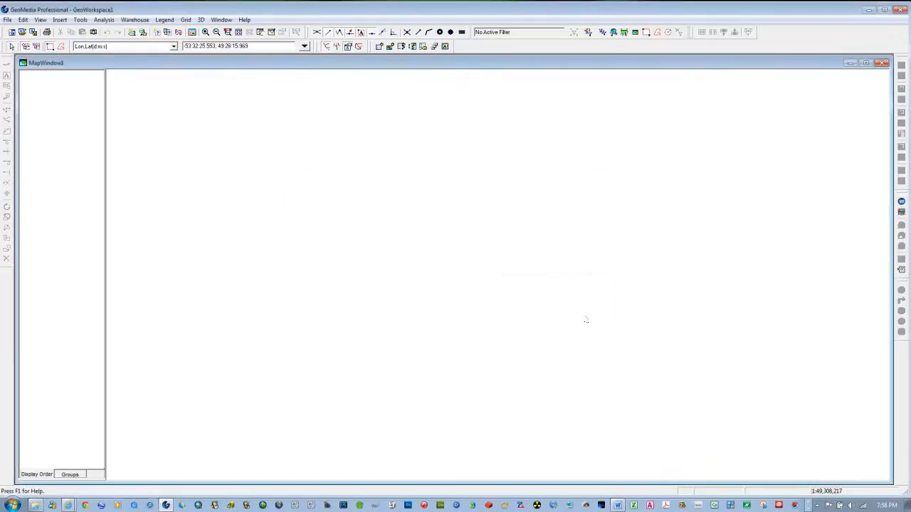
Begin a new warehouse connection of type Access and name it Access North America.
{"action": "left_click", "coordinate": [137, 19]}
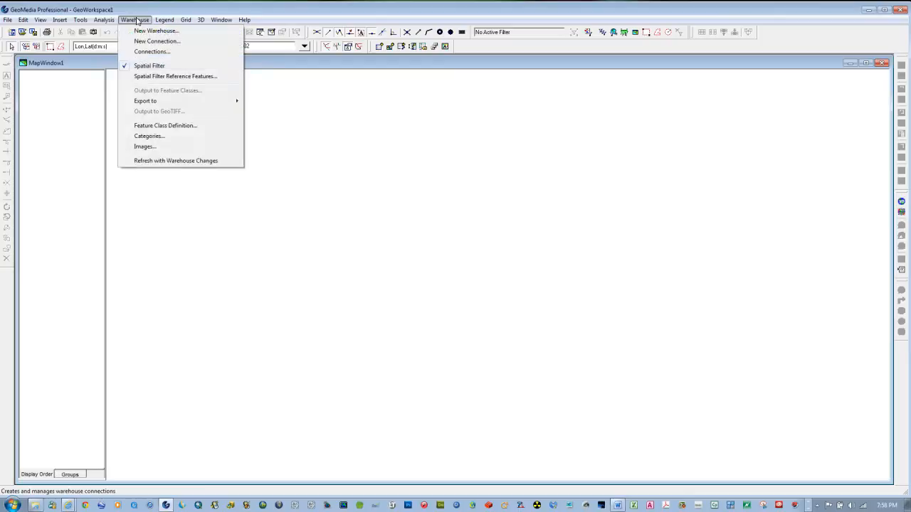
{"action": "left_click", "coordinate": [147, 42]}
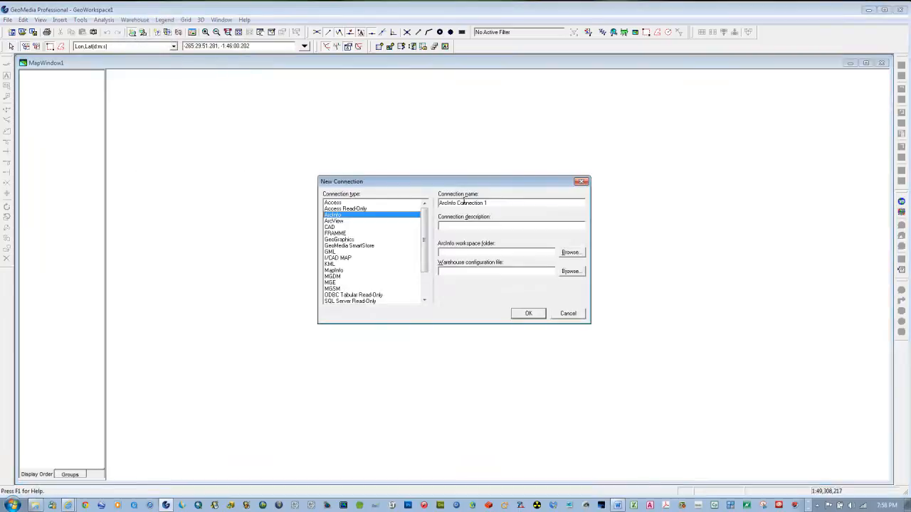
{"action": "left_click_drag", "start_coordinate": [458, 203], "coordinate": [548, 202]}
{"action": "type", "text": "North"}
{"action": "left_click", "coordinate": [353, 204]}
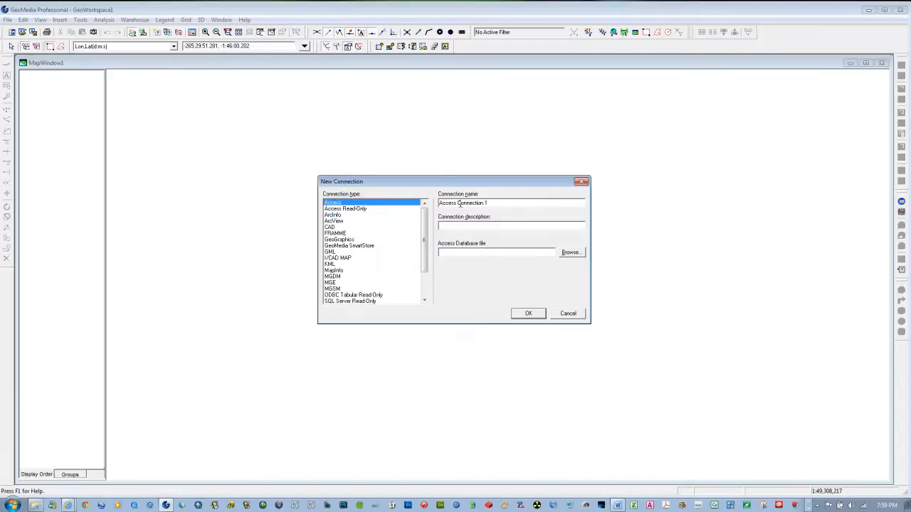
{"action": "left_click_drag", "start_coordinate": [458, 204], "coordinate": [625, 213]}
{"action": "type", "text": "N"}
Choose namerica.mdb from the C: drive's LAB01B project folder as the Access database file and create the connection.
{"action": "left_click", "coordinate": [573, 253]}
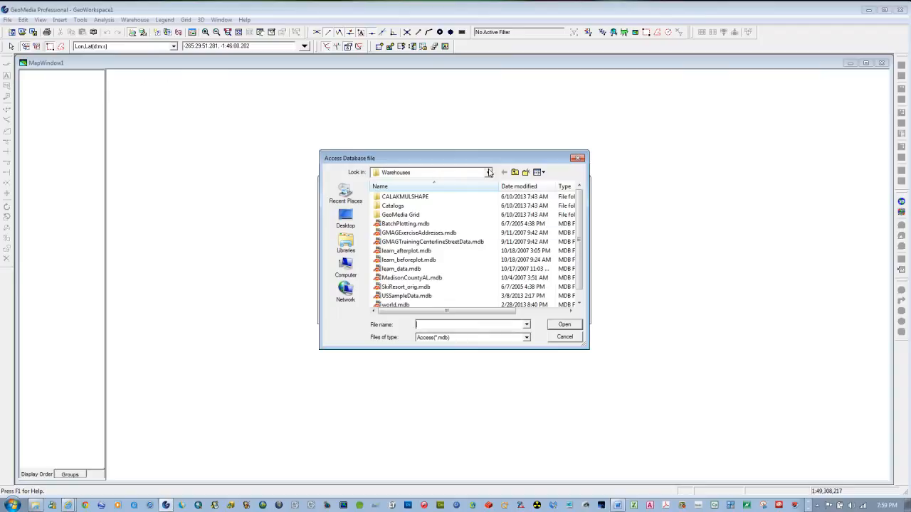
{"action": "left_click", "coordinate": [489, 172]}
{"action": "left_click", "coordinate": [410, 240]}
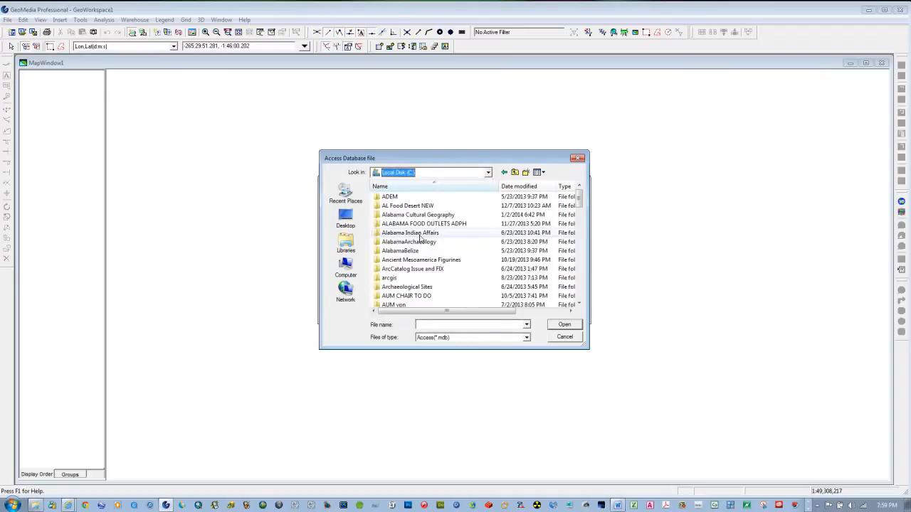
{"action": "left_click_drag", "start_coordinate": [580, 207], "coordinate": [582, 298]}
{"action": "double_click", "coordinate": [401, 296]}
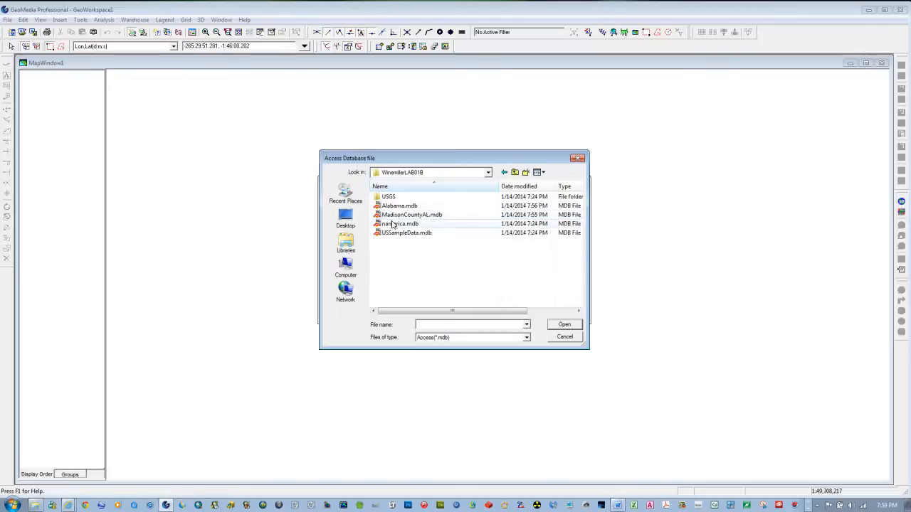
{"action": "left_click", "coordinate": [392, 224]}
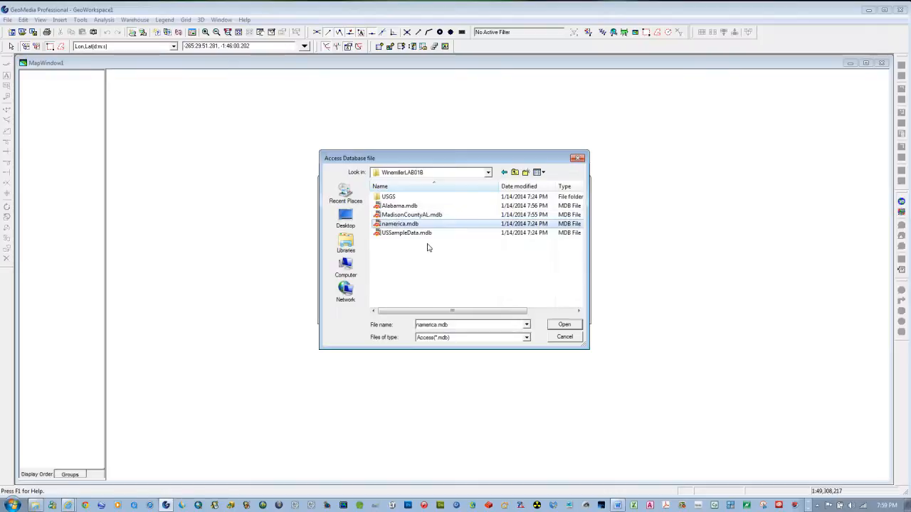
{"action": "left_click", "coordinate": [564, 327]}
{"action": "left_click", "coordinate": [522, 315]}
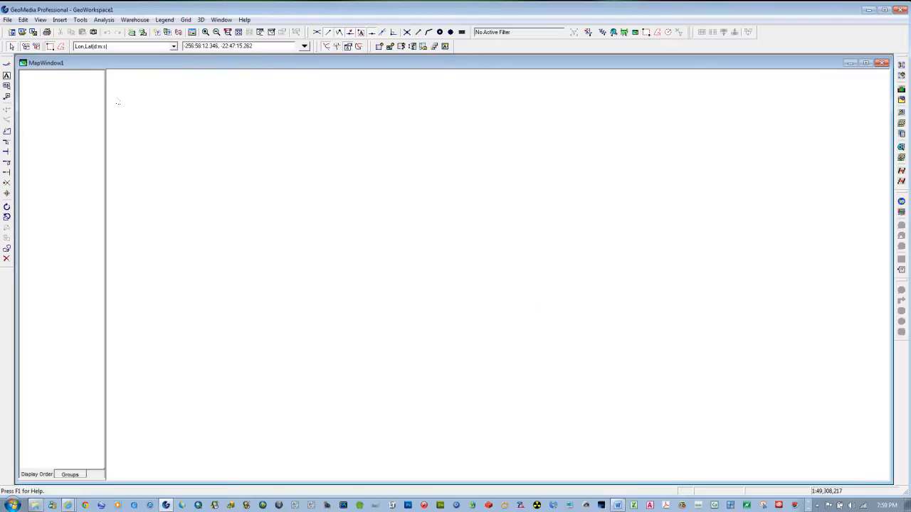
Widen the legend area and add the countries feature from Access North America as a legend entry.
{"action": "left_click_drag", "start_coordinate": [106, 107], "coordinate": [154, 109]}
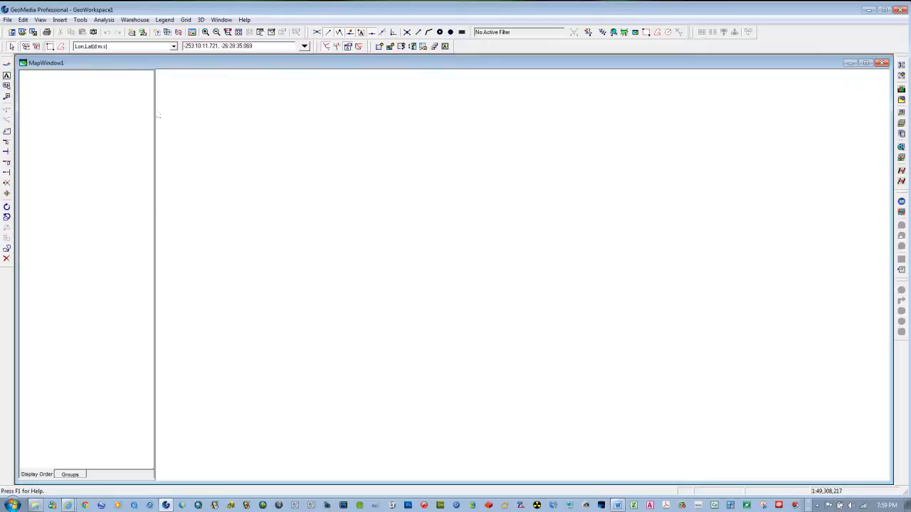
{"action": "left_click", "coordinate": [160, 21]}
{"action": "left_click", "coordinate": [182, 32]}
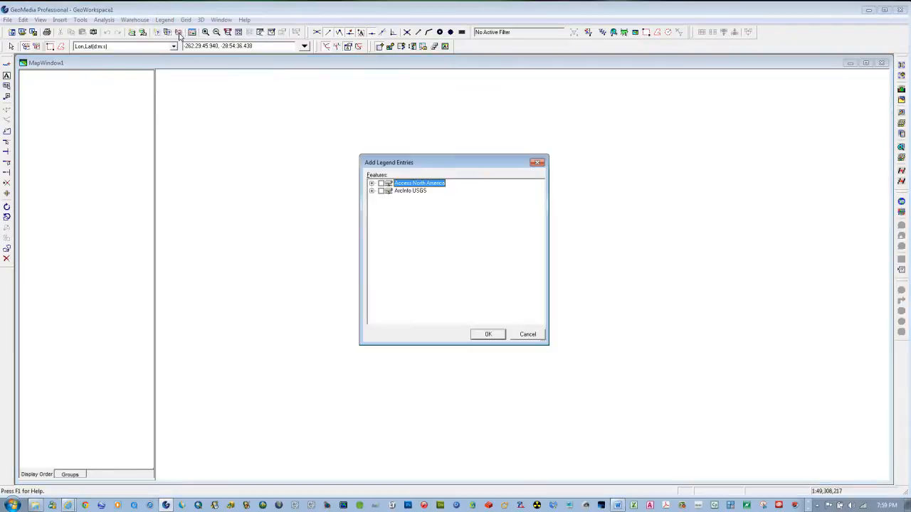
{"action": "left_click", "coordinate": [372, 183]}
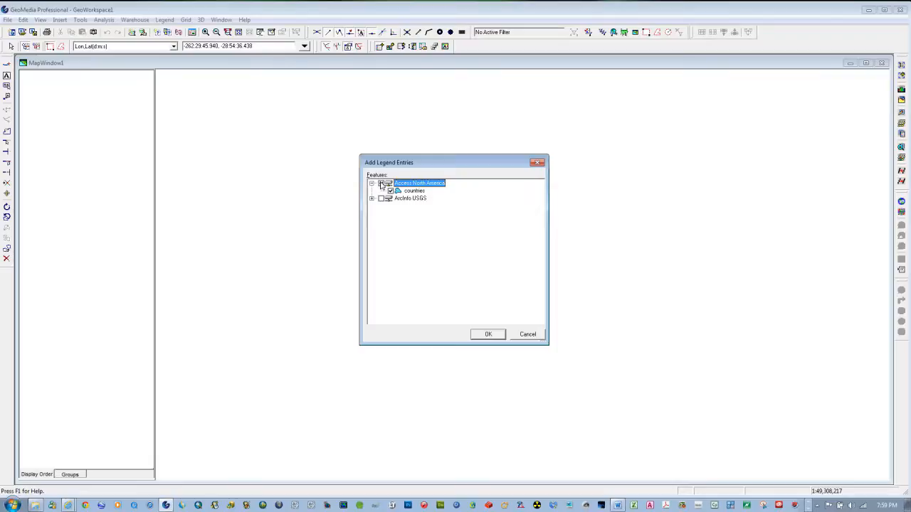
{"action": "left_click", "coordinate": [489, 334]}
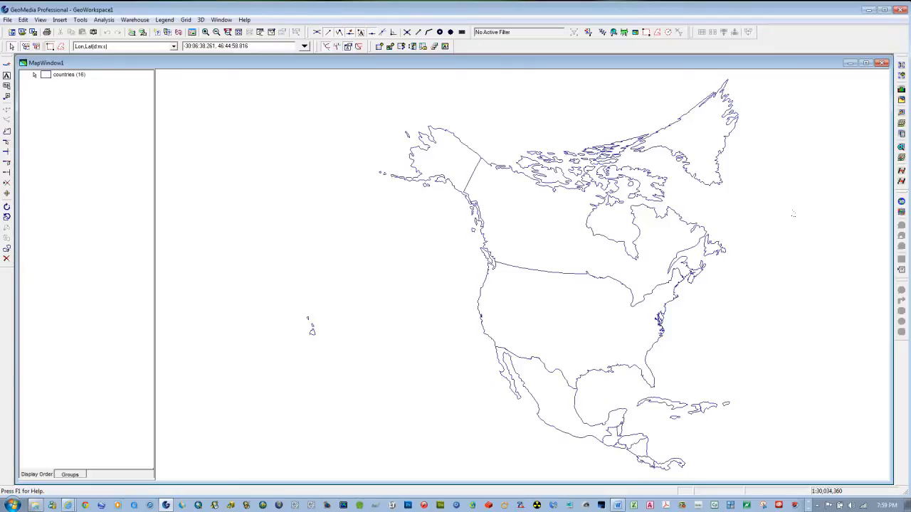
Examine the detail of the countries outline along the US Gulf Coast and return to the full map extent.
{"action": "left_click", "coordinate": [207, 34]}
{"action": "left_click_drag", "start_coordinate": [596, 349], "coordinate": [655, 383]}
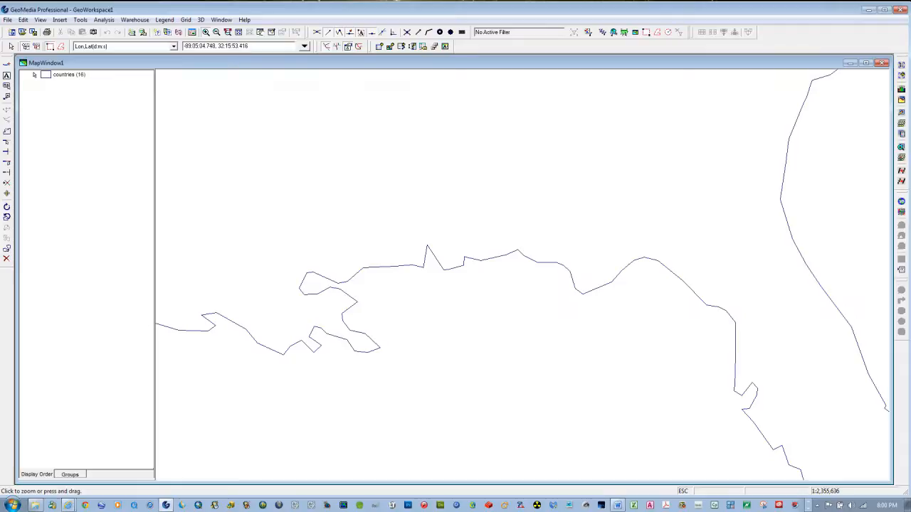
{"action": "left_click", "coordinate": [238, 33]}
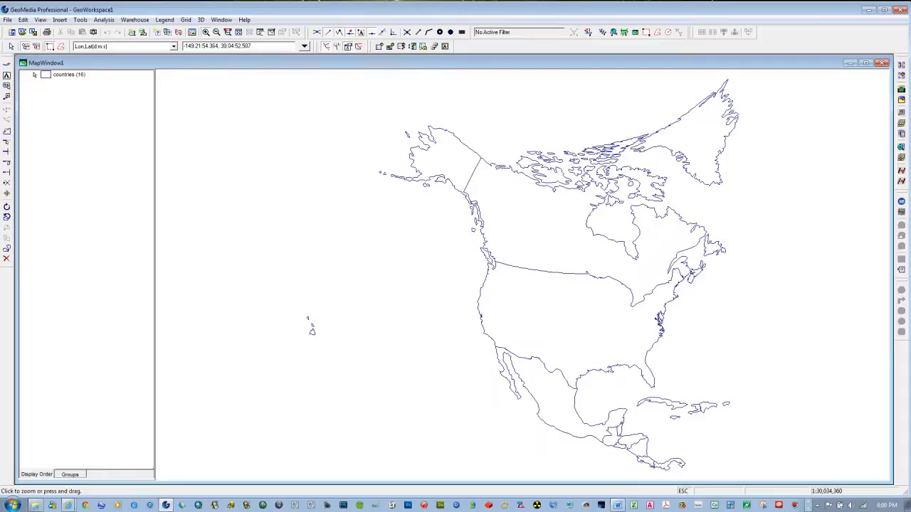
{"action": "key", "text": "Escape"}
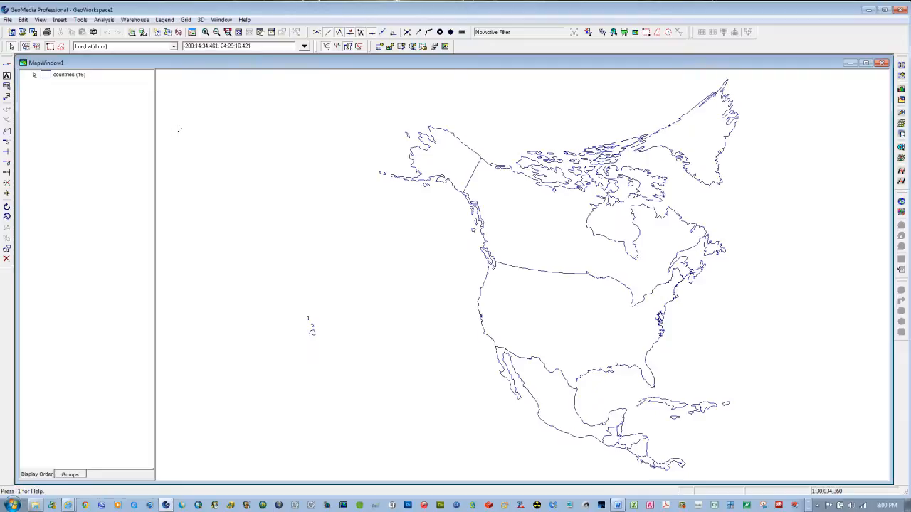
Add the ST_25M_Area and CITIES features from the ArcInfo USGS connection as legend entries.
{"action": "left_click", "coordinate": [165, 21]}
{"action": "left_click", "coordinate": [183, 31]}
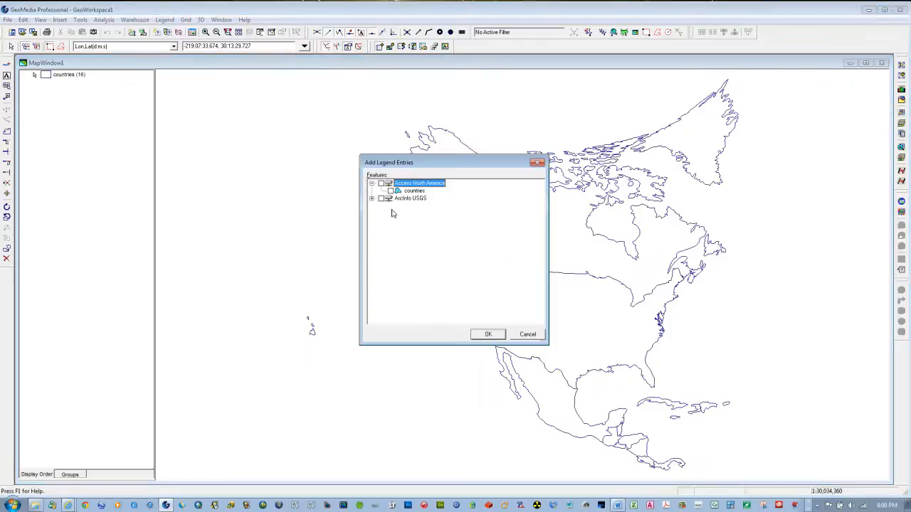
{"action": "left_click", "coordinate": [372, 199]}
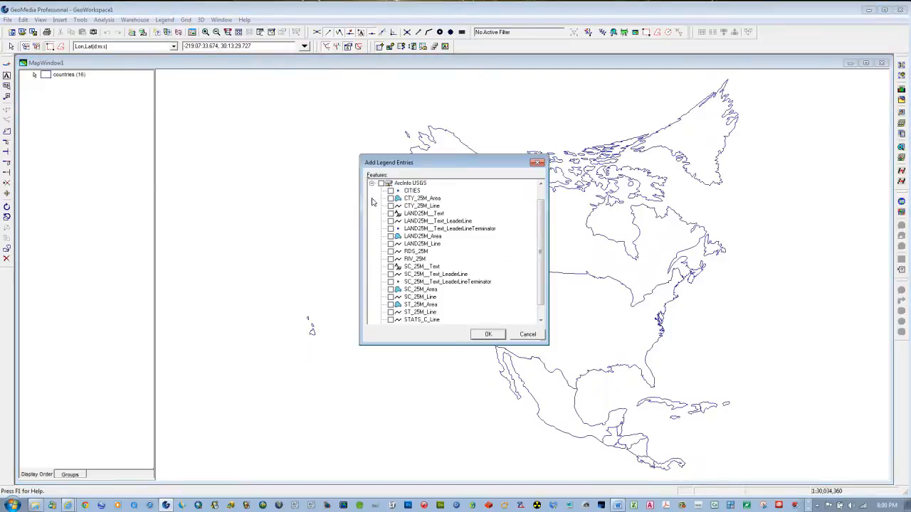
{"action": "left_click_drag", "start_coordinate": [540, 233], "coordinate": [544, 251]}
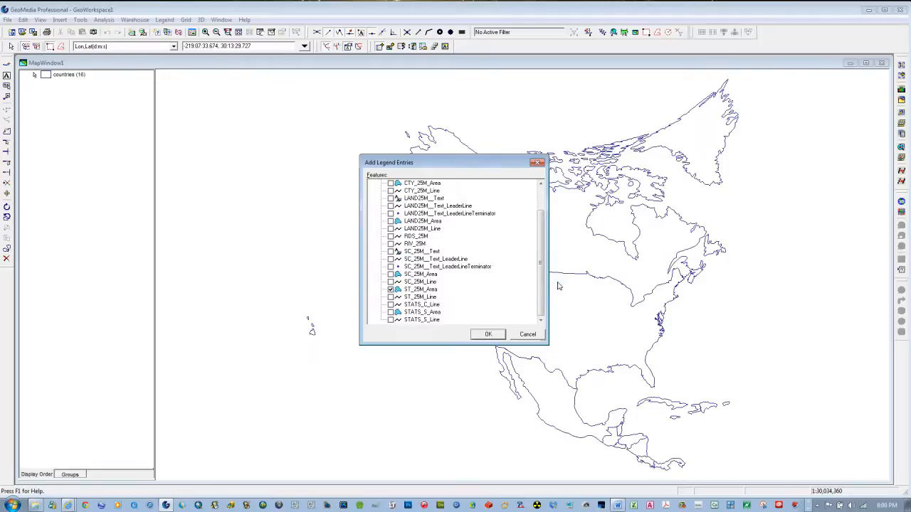
{"action": "left_click_drag", "start_coordinate": [541, 272], "coordinate": [542, 258]}
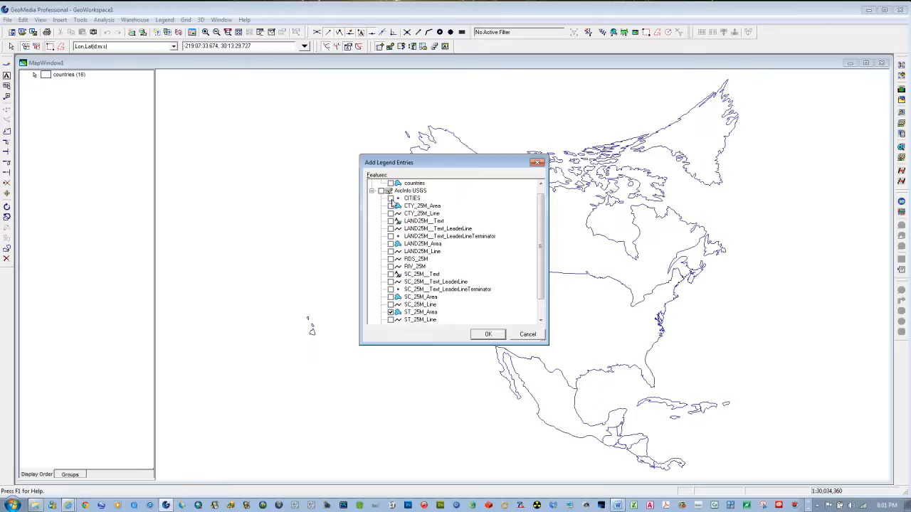
{"action": "left_click", "coordinate": [390, 200]}
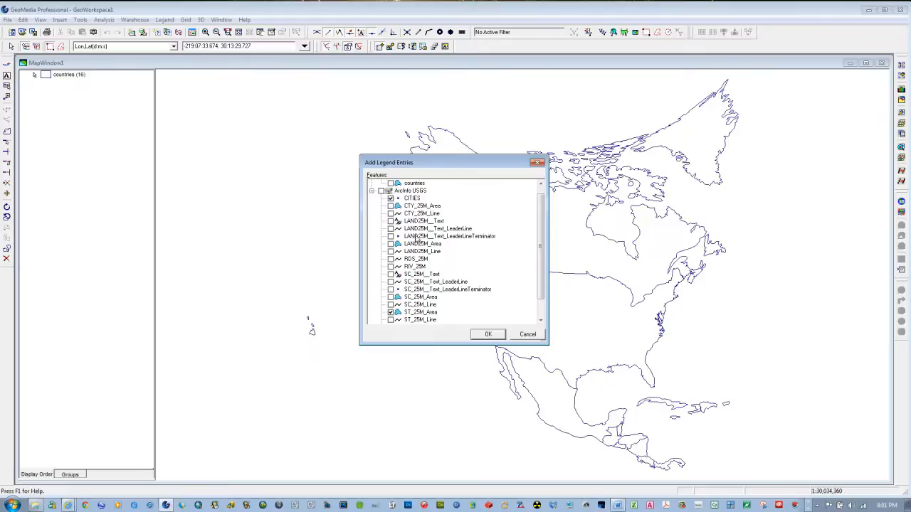
{"action": "left_click", "coordinate": [489, 336]}
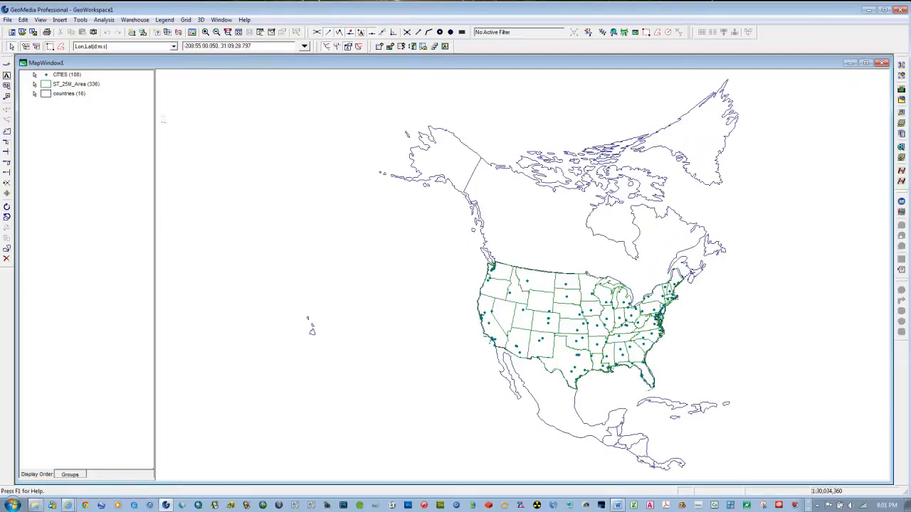
Move the CITIES entry below ST_25M_Area in the legend's display order.
{"action": "right_click", "coordinate": [90, 149]}
{"action": "left_click", "coordinate": [65, 166]}
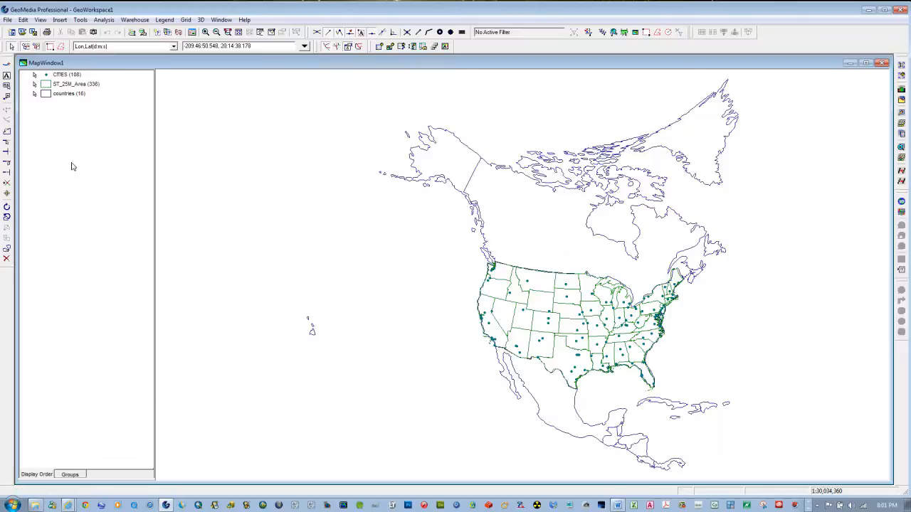
{"action": "left_click_drag", "start_coordinate": [54, 78], "coordinate": [48, 89]}
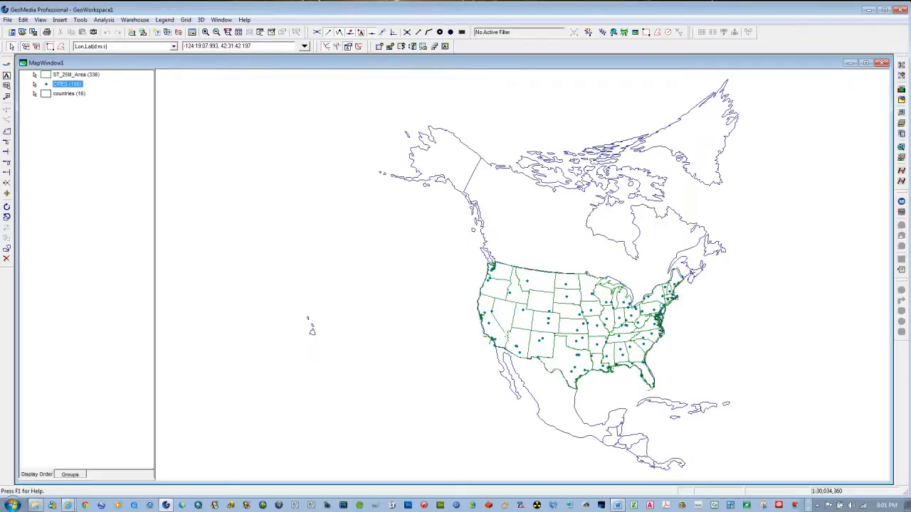
Select the features of the contiguous United States, fit the map view to them, and clear the selection.
{"action": "left_click_drag", "start_coordinate": [466, 282], "coordinate": [696, 393]}
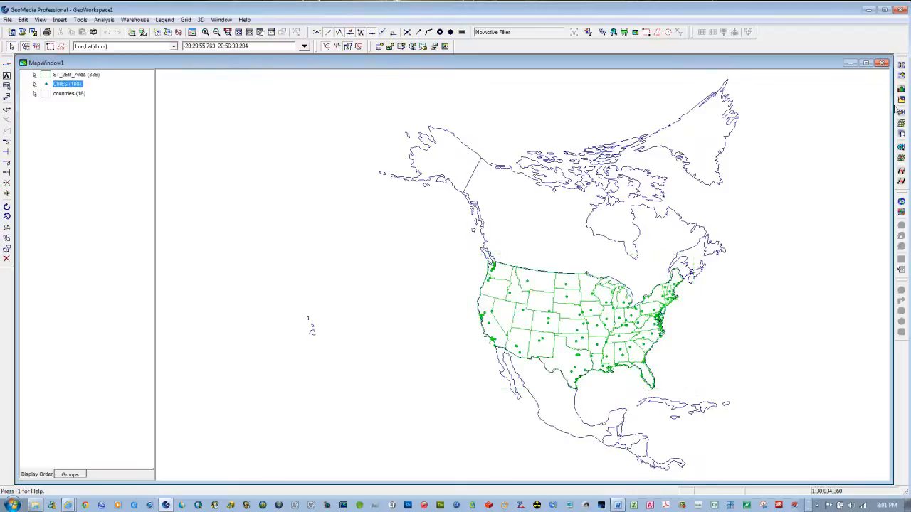
{"action": "left_click", "coordinate": [247, 33]}
{"action": "left_click", "coordinate": [191, 154]}
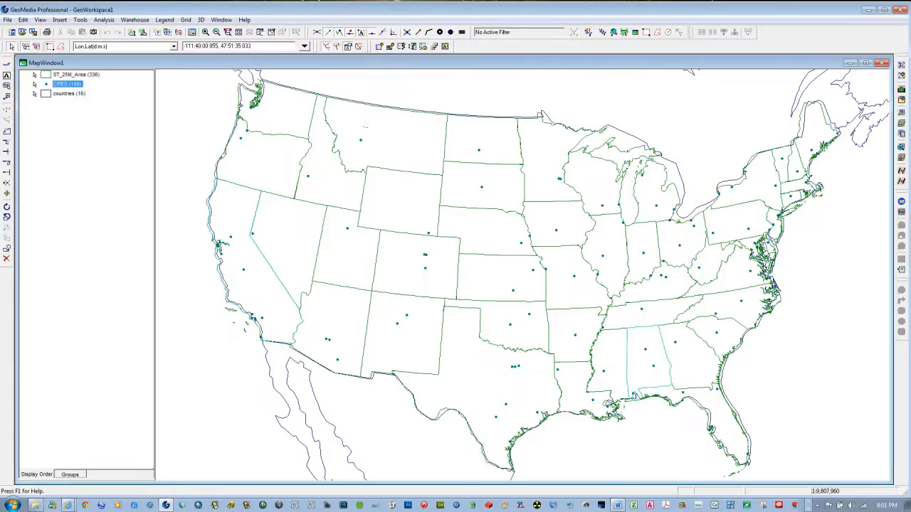
Compare the countries outline with the state boundaries along the Georgia and South Carolina coast, and restore the full map extent.
{"action": "left_click", "coordinate": [205, 33]}
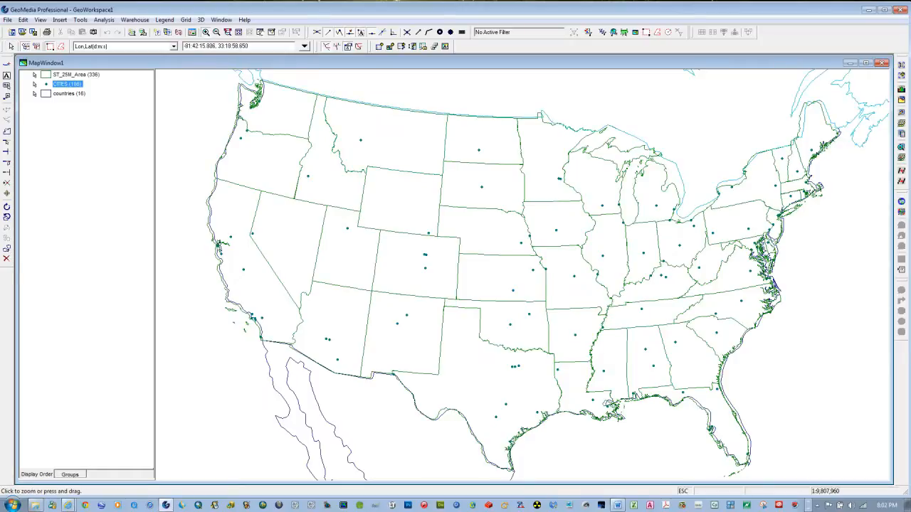
{"action": "left_click_drag", "start_coordinate": [694, 325], "coordinate": [764, 404]}
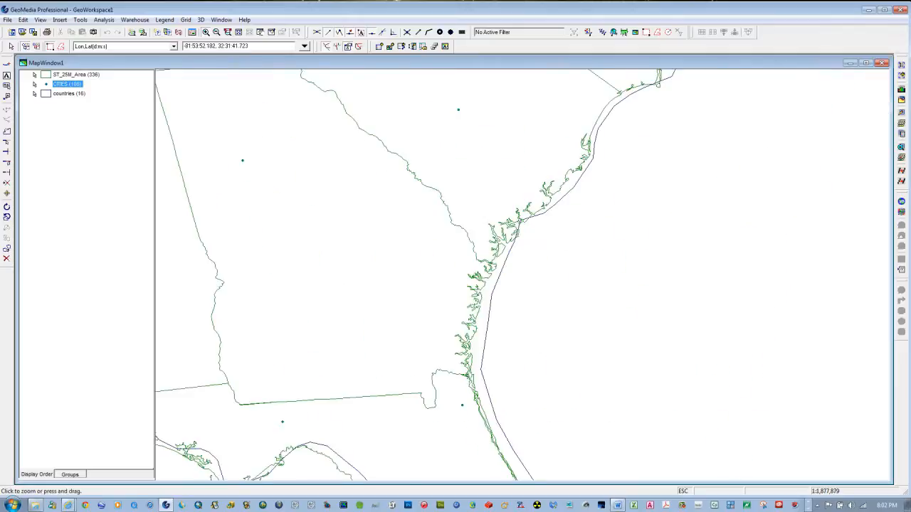
{"action": "left_click_drag", "start_coordinate": [395, 160], "coordinate": [457, 335]}
{"action": "left_click_drag", "start_coordinate": [590, 402], "coordinate": [605, 405]}
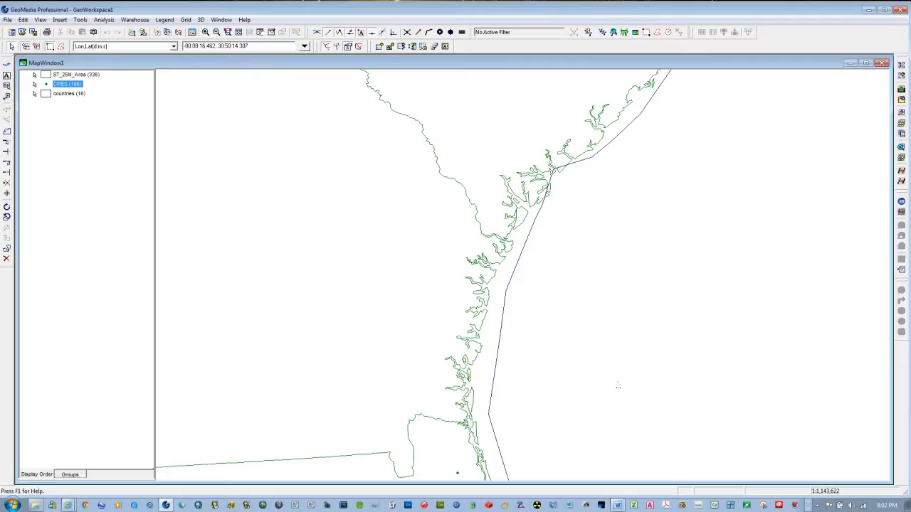
{"action": "left_click", "coordinate": [506, 318]}
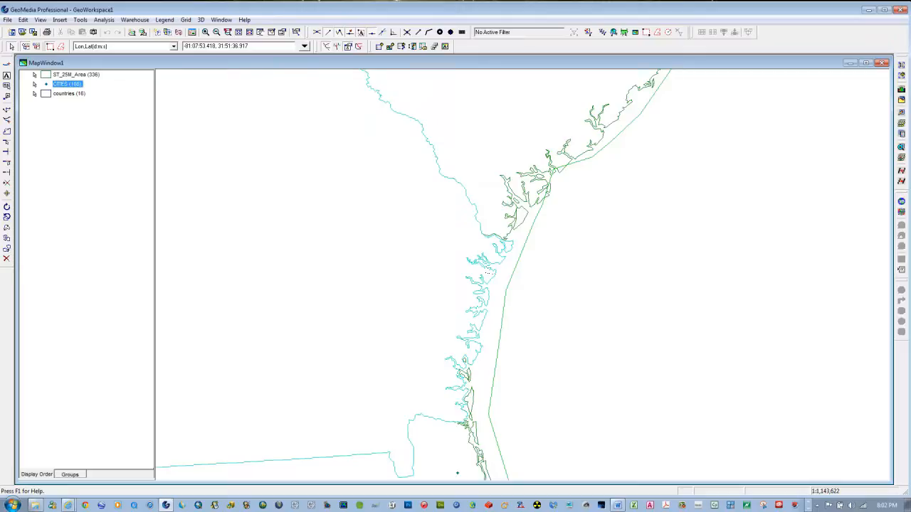
{"action": "left_click", "coordinate": [239, 32]}
{"action": "left_click", "coordinate": [51, 138]}
Give the ST_25M_Area legend entry a black boundary and a salmon fill.
{"action": "double_click", "coordinate": [46, 74]}
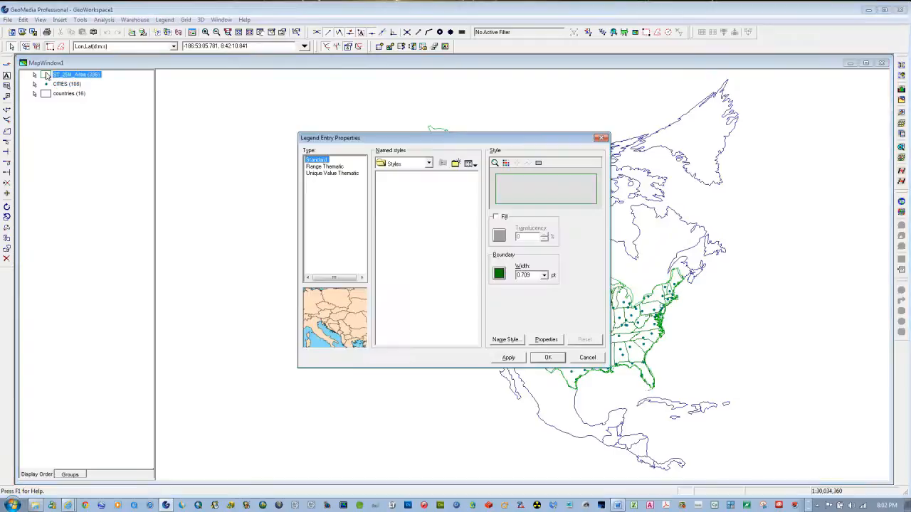
{"action": "left_click", "coordinate": [499, 274]}
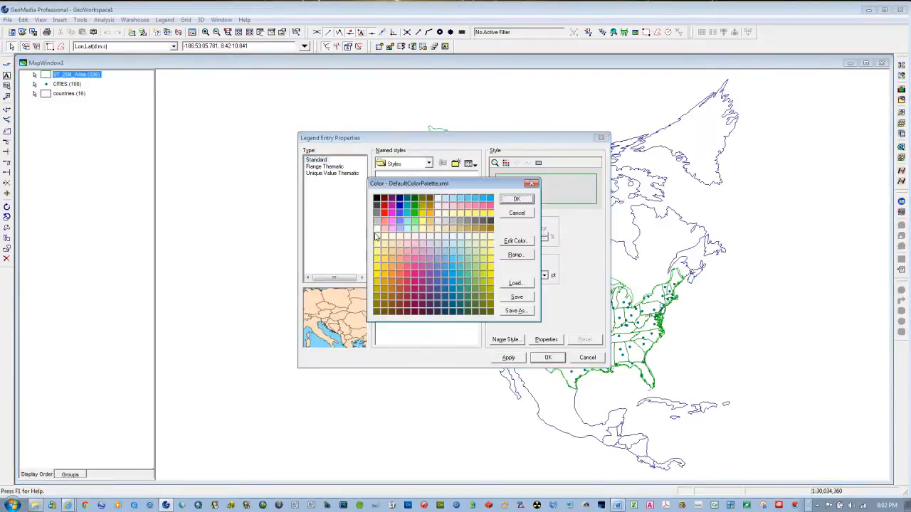
{"action": "left_click", "coordinate": [377, 198]}
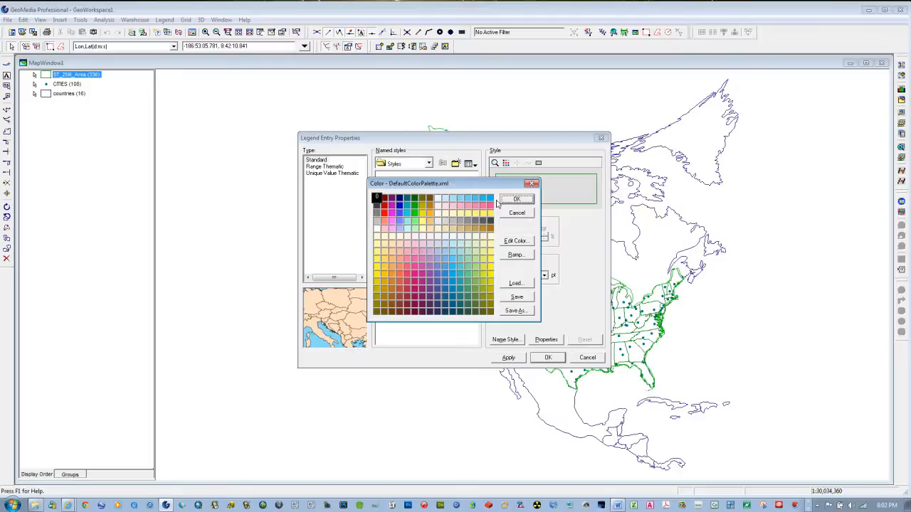
{"action": "left_click", "coordinate": [521, 201]}
{"action": "left_click", "coordinate": [496, 216]}
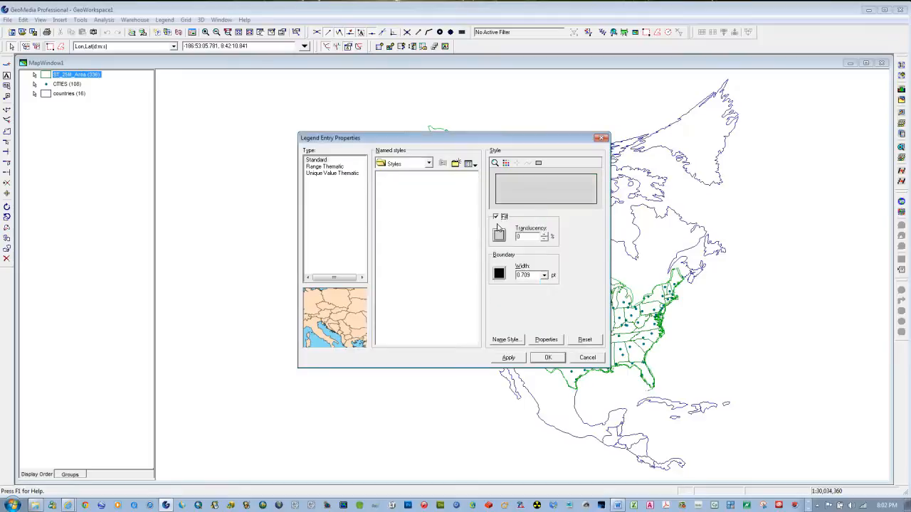
{"action": "left_click", "coordinate": [499, 237]}
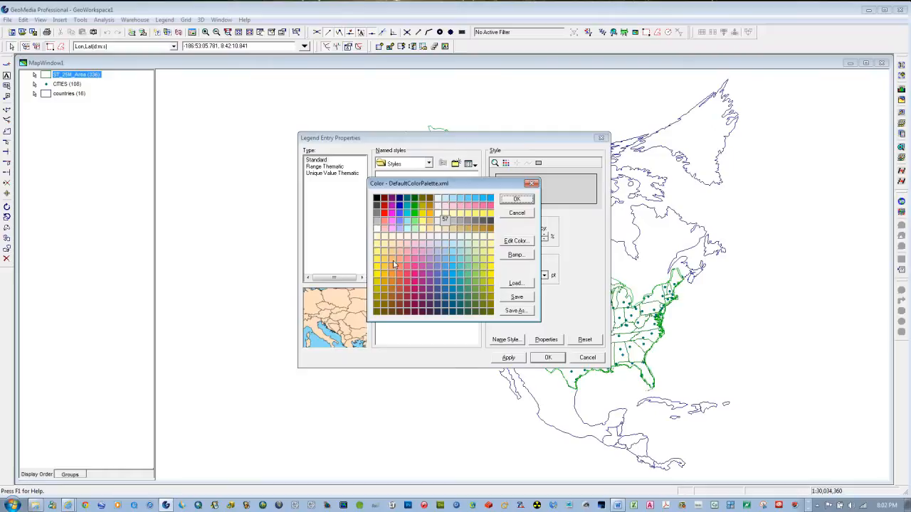
{"action": "left_click", "coordinate": [399, 261]}
{"action": "left_click", "coordinate": [516, 201]}
{"action": "left_click", "coordinate": [518, 358]}
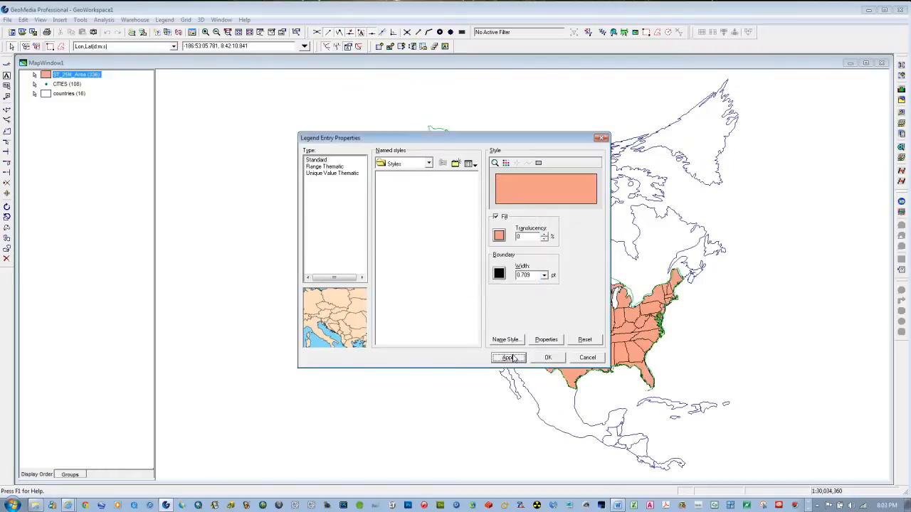
{"action": "left_click", "coordinate": [558, 360]}
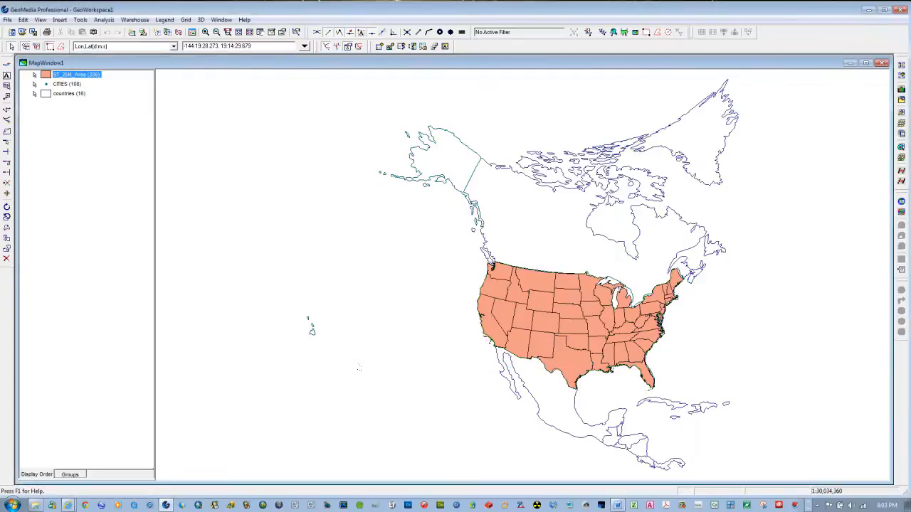
Set the ST_25M_Area fill translucency to 65% and move the CITIES entry above it in the legend's display order.
{"action": "double_click", "coordinate": [47, 76]}
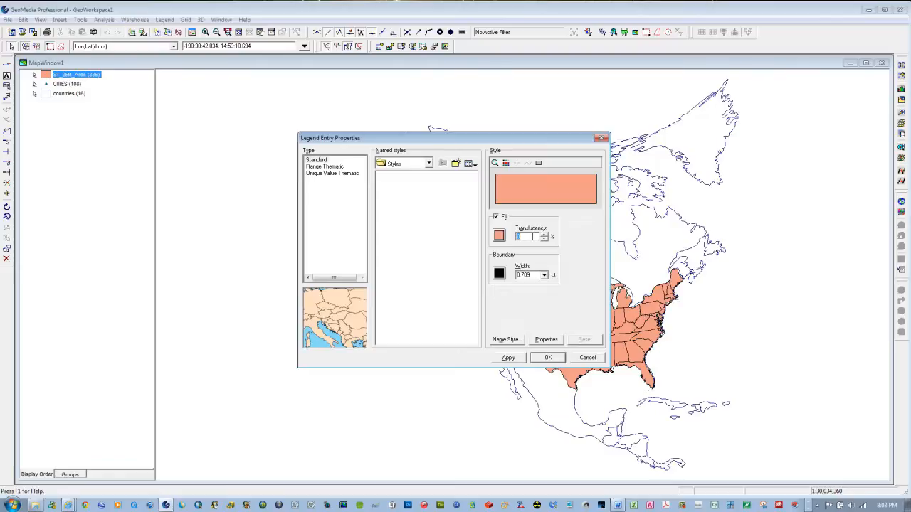
{"action": "left_click", "coordinate": [533, 236]}
{"action": "type", "text": "65"}
{"action": "left_click", "coordinate": [508, 358]}
{"action": "left_click", "coordinate": [548, 358]}
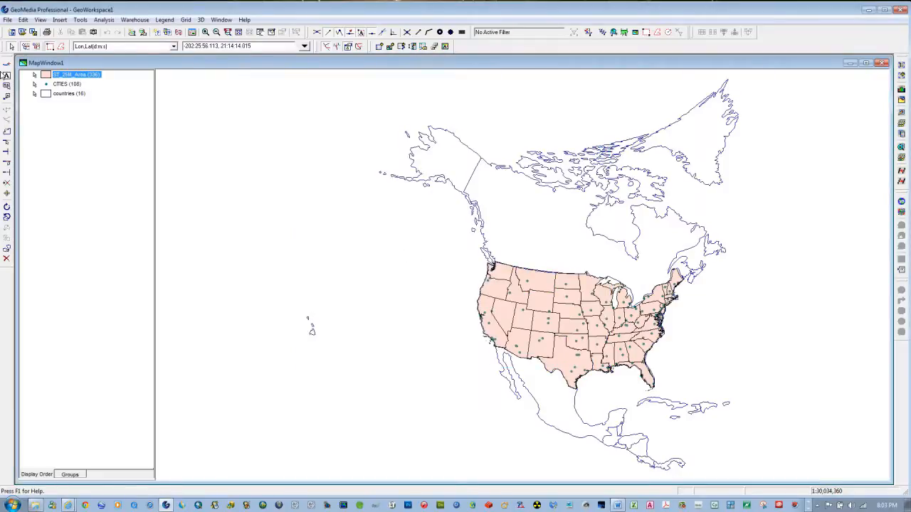
{"action": "left_click_drag", "start_coordinate": [63, 85], "coordinate": [62, 72]}
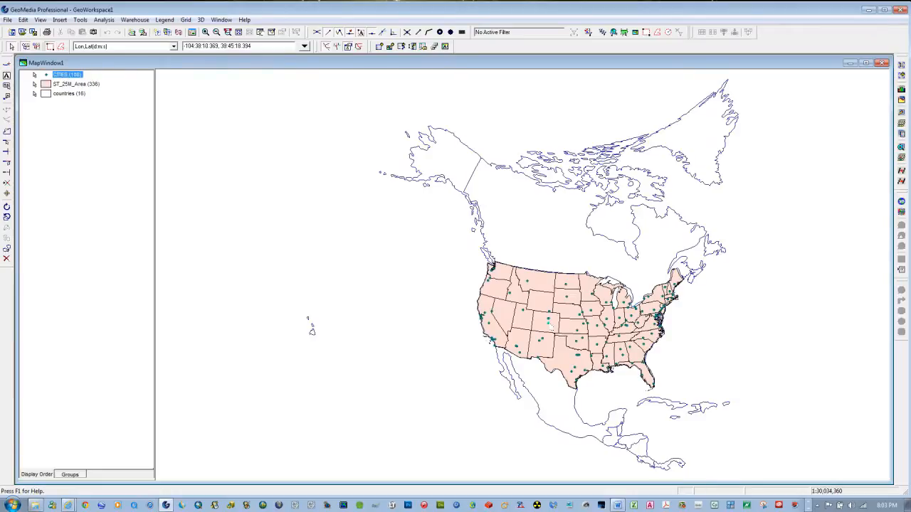
Review the attributes of the southern city point on Colorado's Front Range in an enlarged properties window.
{"action": "double_click", "coordinate": [548, 324]}
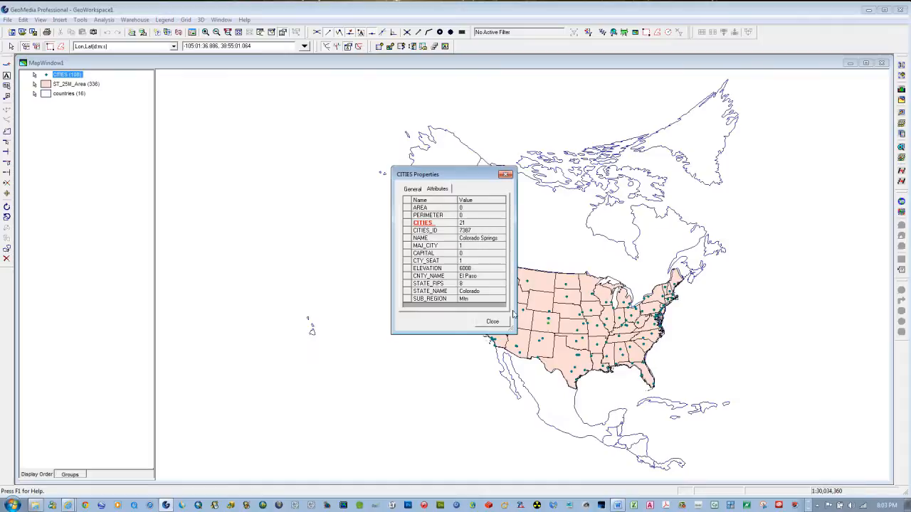
{"action": "left_click_drag", "start_coordinate": [511, 331], "coordinate": [558, 378]}
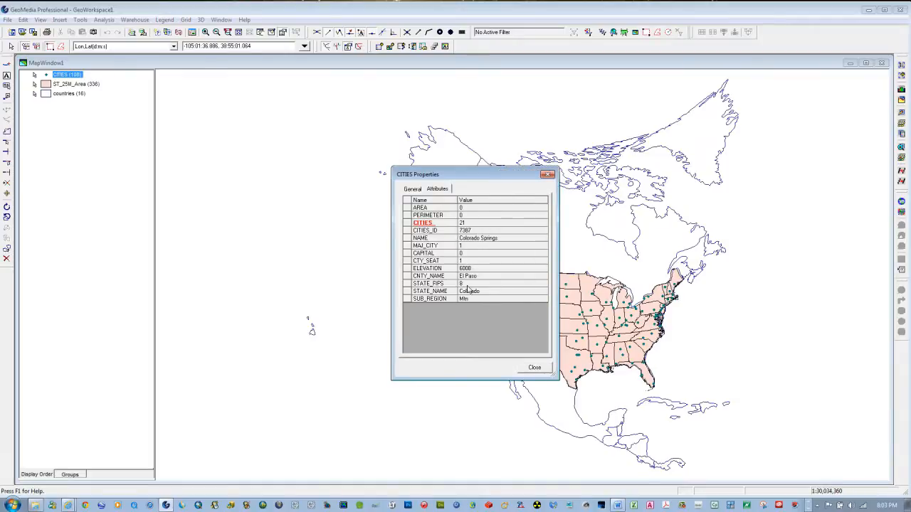
{"action": "left_click", "coordinate": [548, 175]}
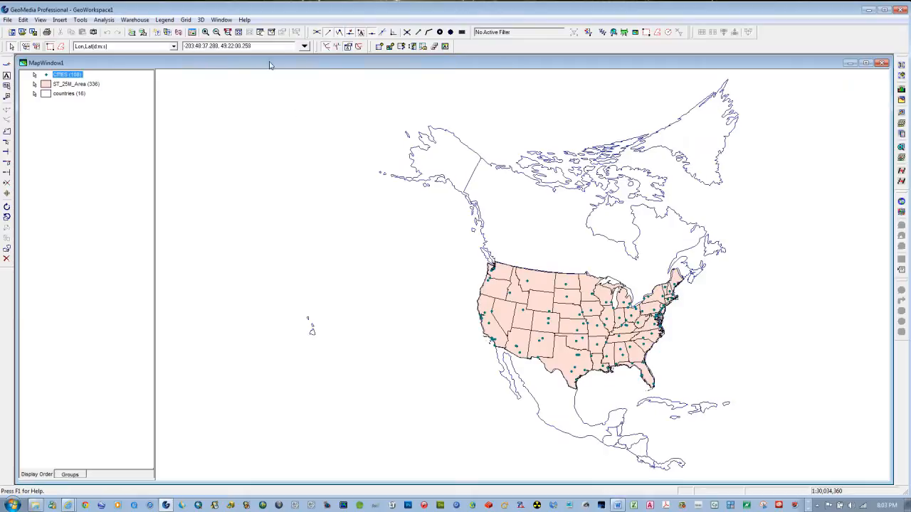
Set the ST_25M_Area boundary to 1.750 pt wide and orange.
{"action": "left_click", "coordinate": [206, 33]}
{"action": "left_click_drag", "start_coordinate": [464, 249], "coordinate": [699, 393]}
{"action": "key", "text": "Escape"}
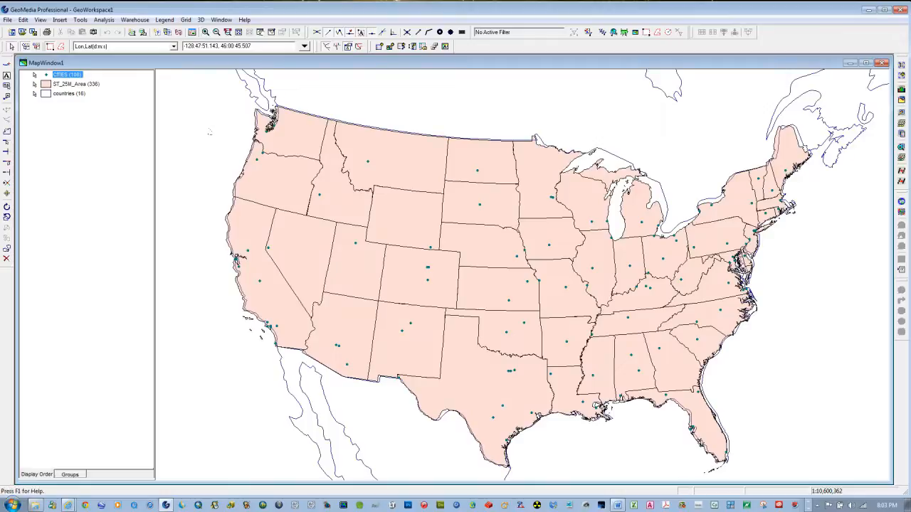
{"action": "double_click", "coordinate": [46, 86]}
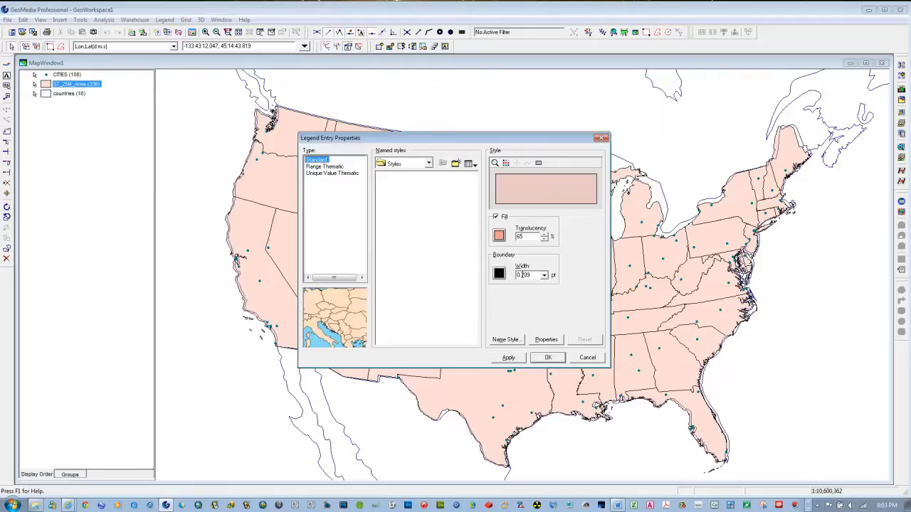
{"action": "left_click", "coordinate": [545, 276]}
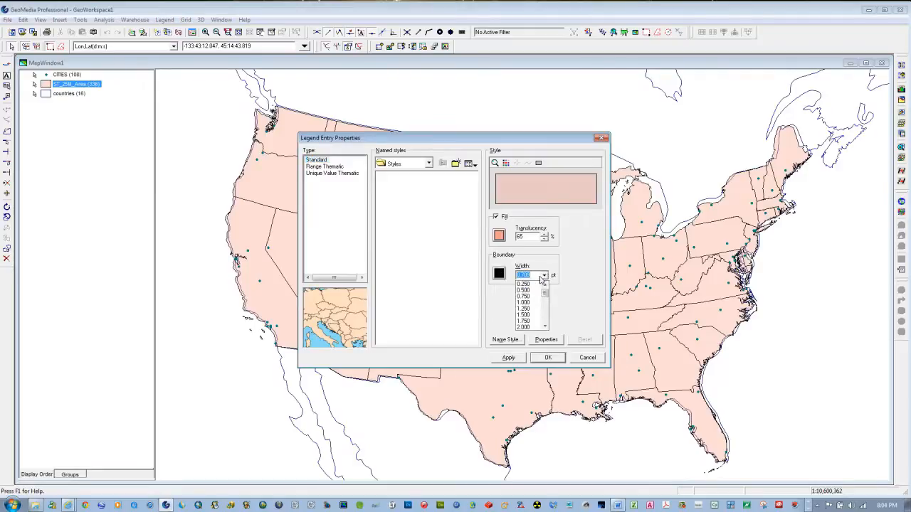
{"action": "left_click", "coordinate": [531, 321]}
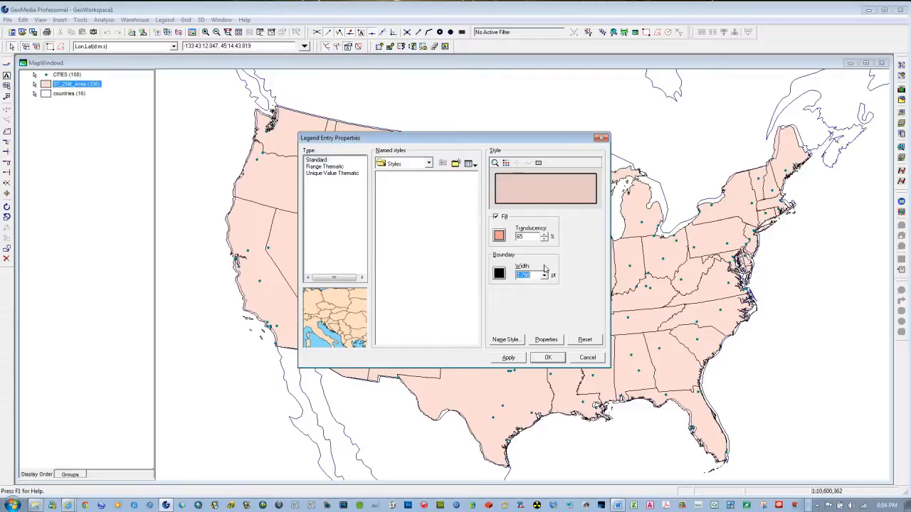
{"action": "left_click", "coordinate": [499, 273]}
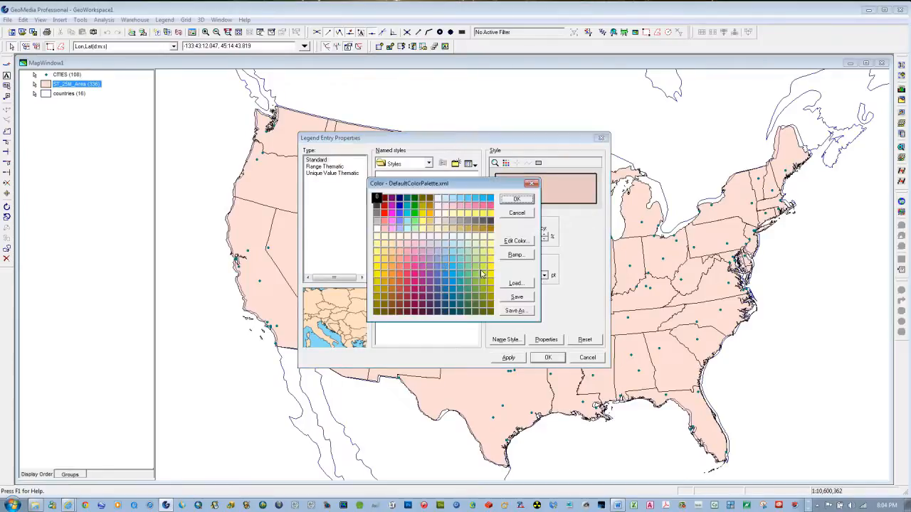
{"action": "left_click", "coordinate": [392, 272]}
{"action": "left_click", "coordinate": [515, 200]}
{"action": "left_click", "coordinate": [508, 358]}
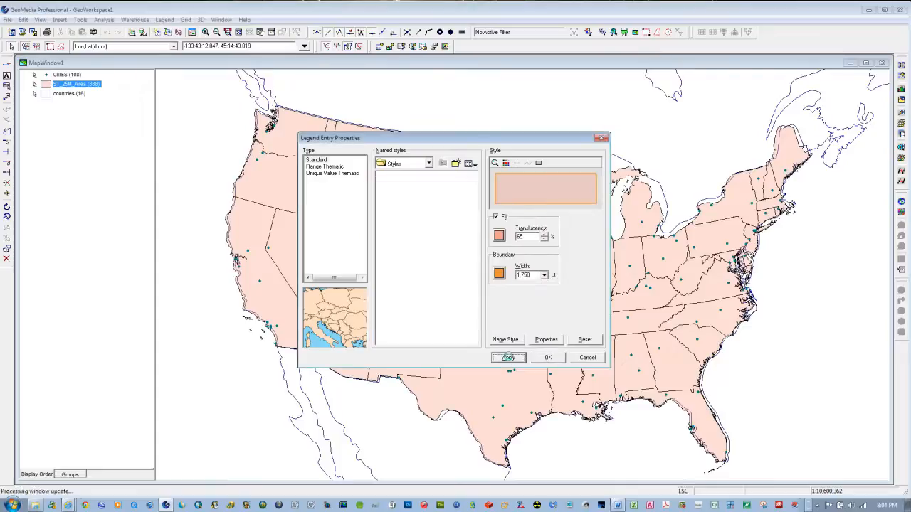
{"action": "left_click", "coordinate": [545, 358]}
{"action": "left_click", "coordinate": [131, 334]}
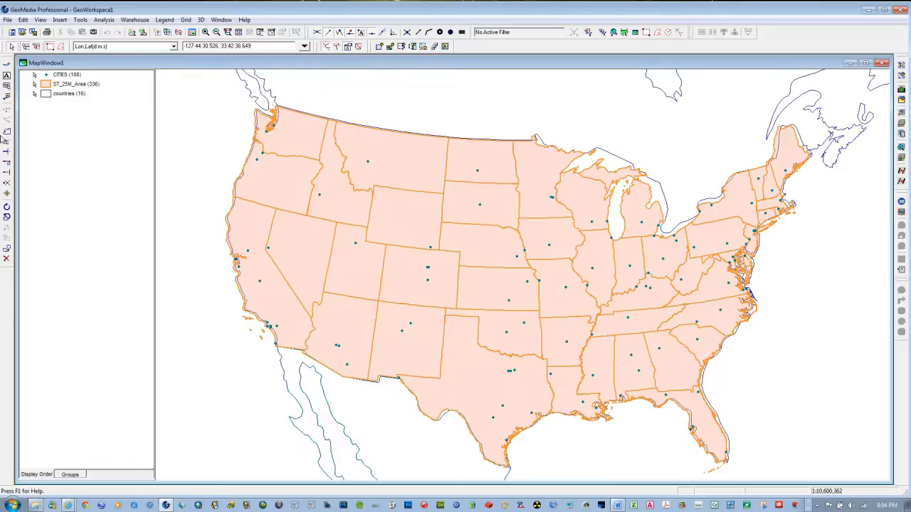
Turn off the display of the countries legend entry and zoom the map out one step.
{"action": "right_click", "coordinate": [51, 99]}
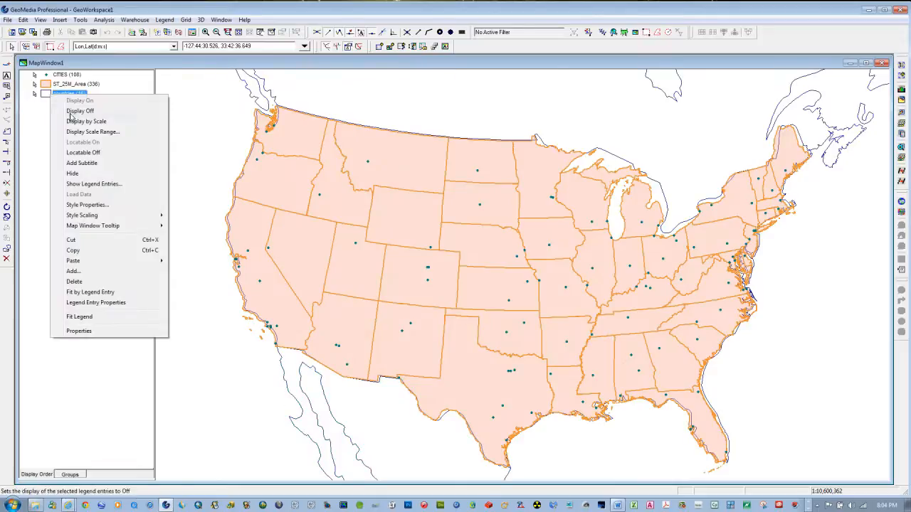
{"action": "left_click", "coordinate": [72, 114]}
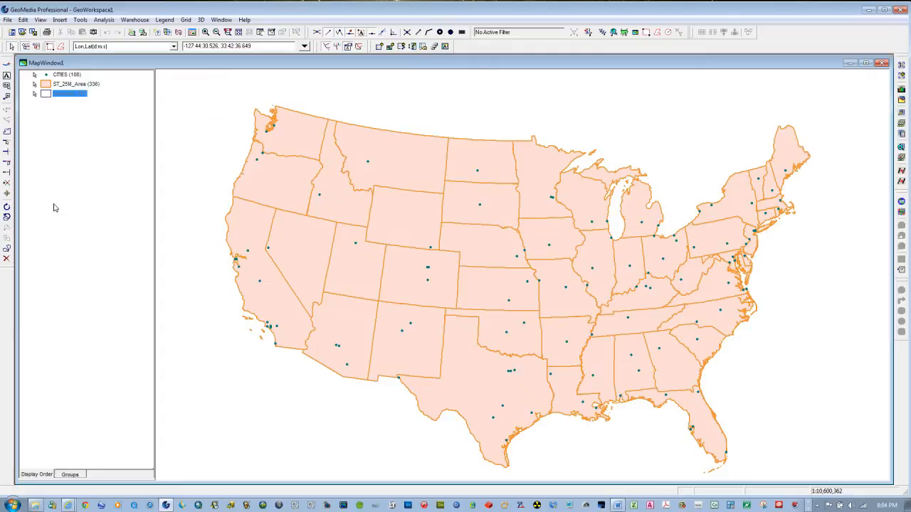
{"action": "left_click", "coordinate": [206, 32]}
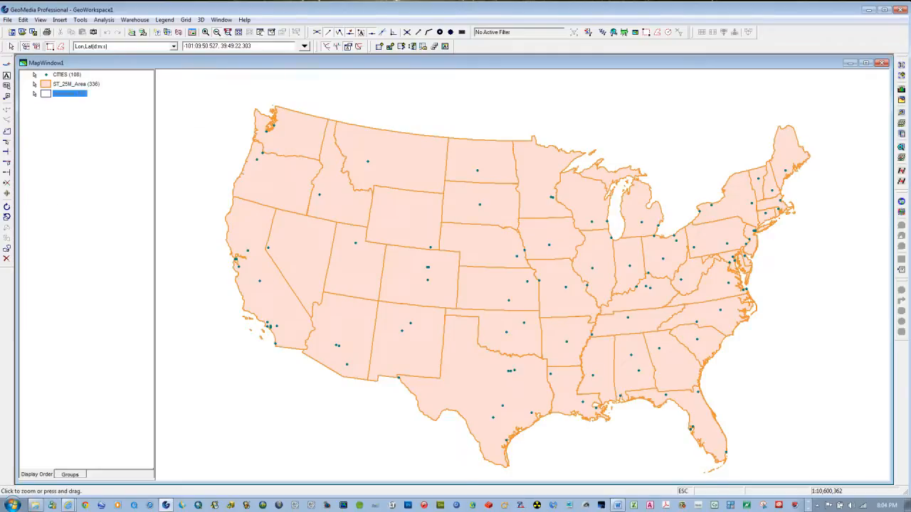
{"action": "left_click", "coordinate": [468, 270]}
{"action": "right_click", "coordinate": [109, 216]}
{"action": "left_click", "coordinate": [93, 178]}
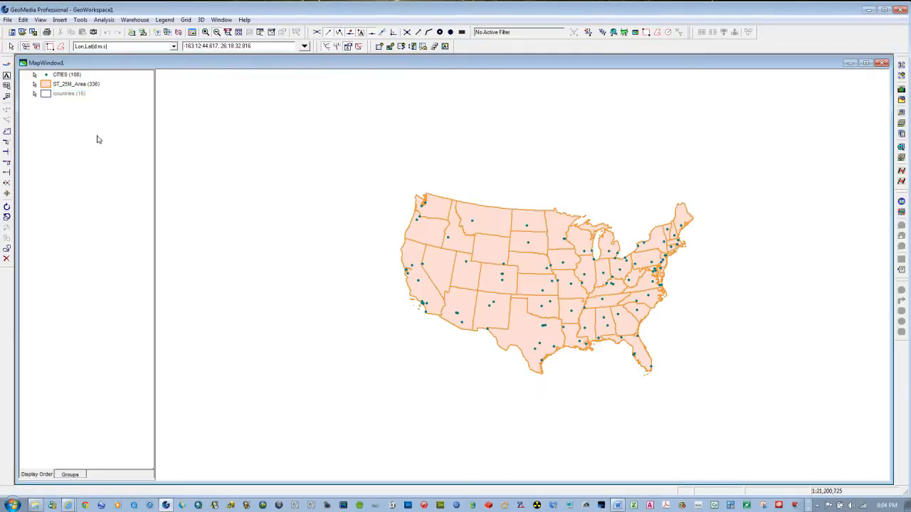
Show a scale bar with miles as its interval unit and add the north arrow to the map window.
{"action": "left_click", "coordinate": [40, 20]}
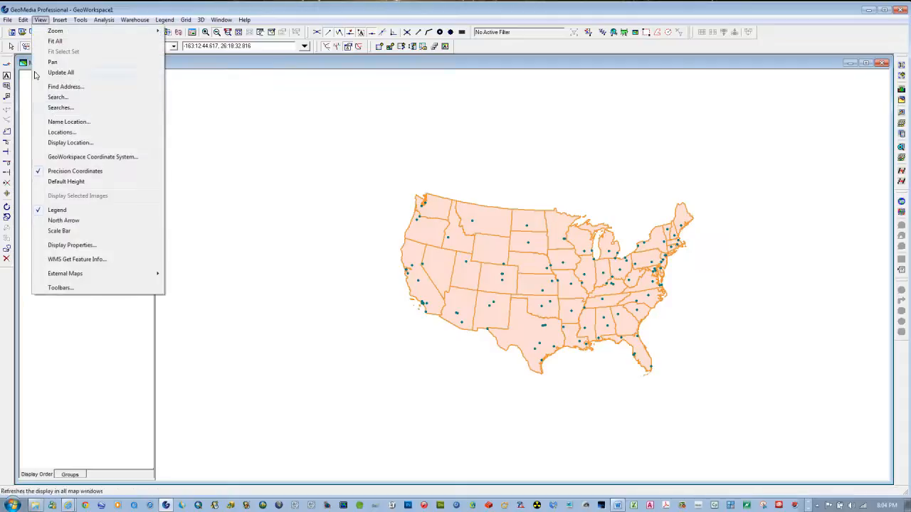
{"action": "left_click", "coordinate": [67, 230]}
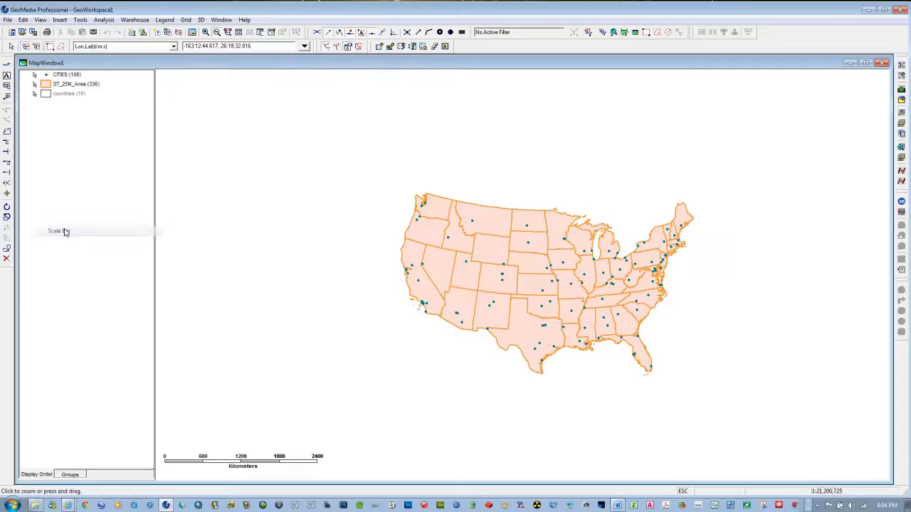
{"action": "double_click", "coordinate": [246, 462]}
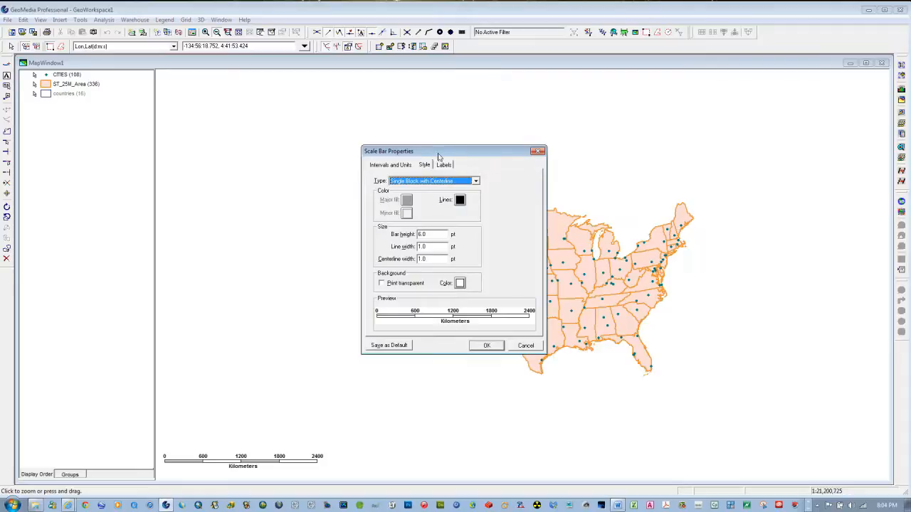
{"action": "left_click", "coordinate": [404, 165]}
{"action": "left_click", "coordinate": [444, 246]}
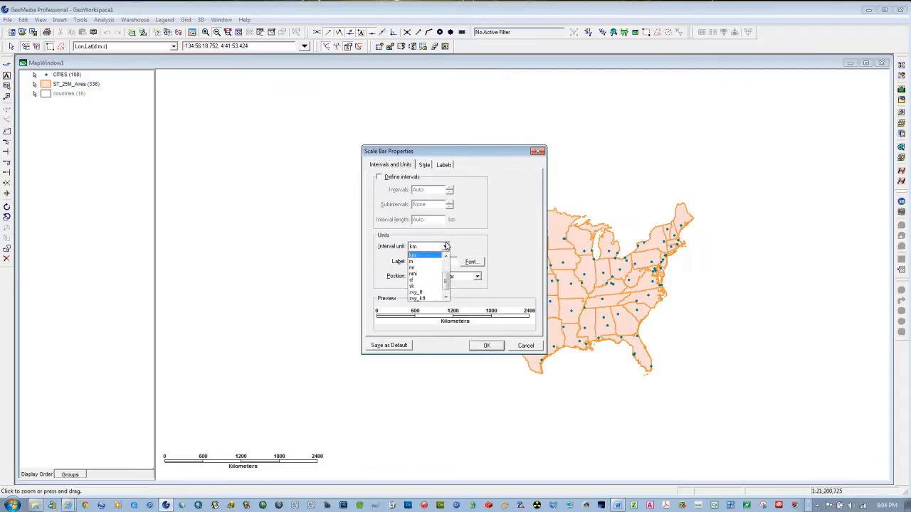
{"action": "left_click", "coordinate": [416, 262]}
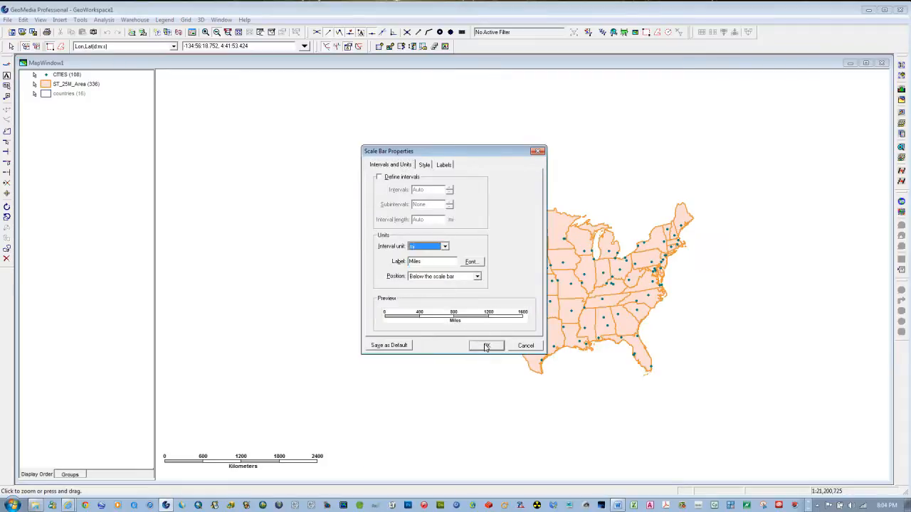
{"action": "left_click", "coordinate": [486, 346]}
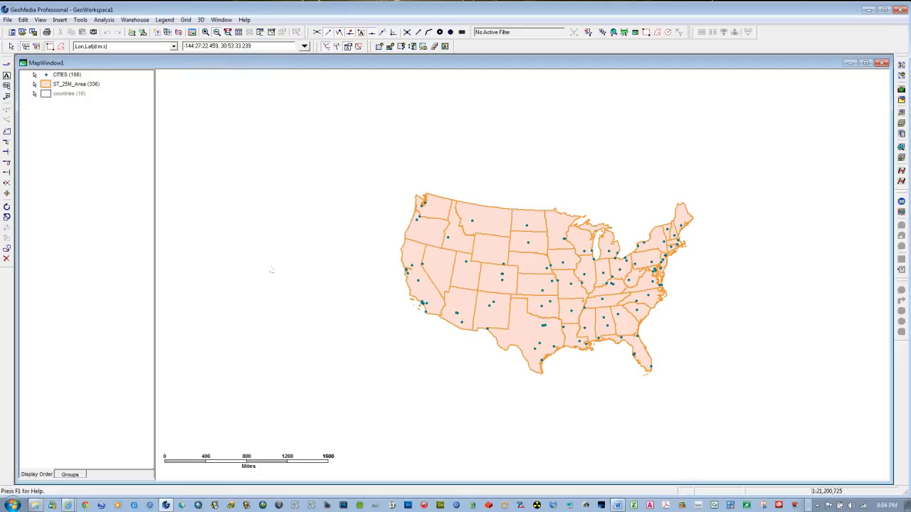
{"action": "left_click", "coordinate": [60, 19]}
{"action": "left_click", "coordinate": [54, 221]}
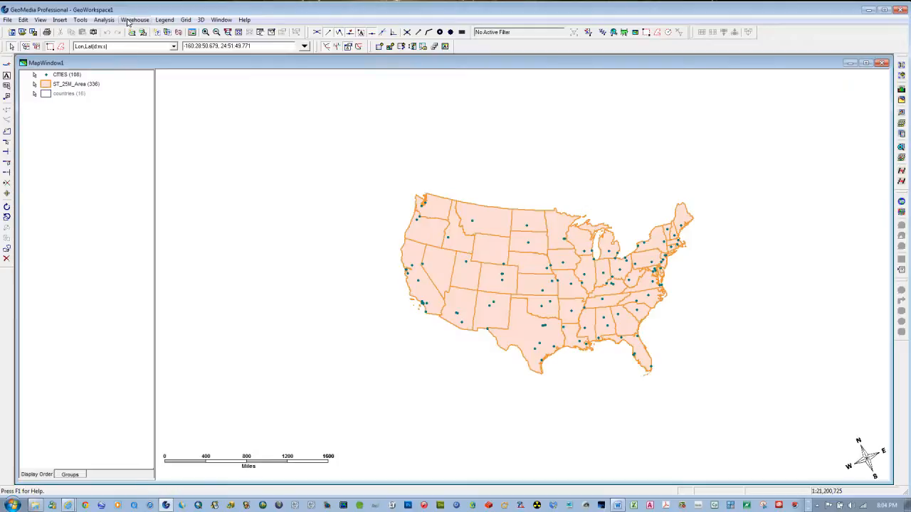
Start a new feature class in the Access North America warehouse and name it Map_Title.
{"action": "left_click", "coordinate": [125, 19]}
{"action": "left_click", "coordinate": [152, 127]}
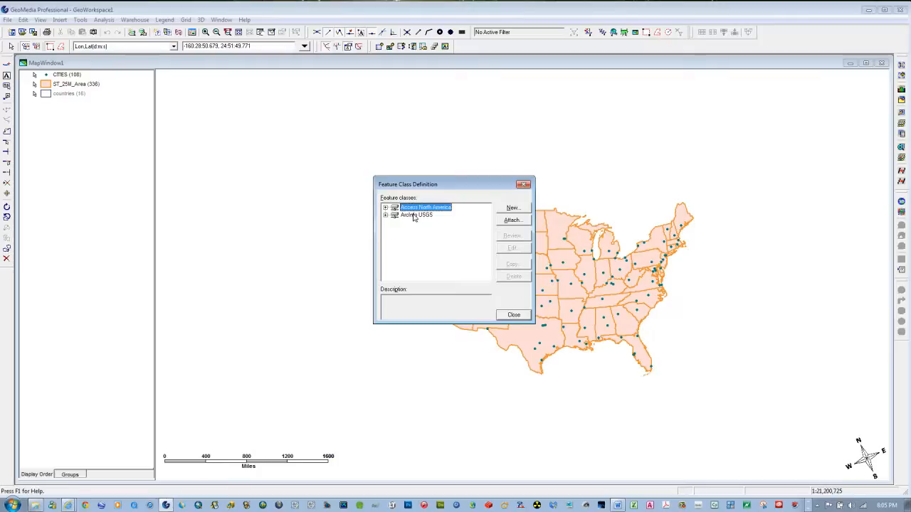
{"action": "left_click", "coordinate": [512, 209]}
{"action": "left_click", "coordinate": [433, 195]}
{"action": "double_click", "coordinate": [432, 195]}
{"action": "type", "text": "Map_Title"}
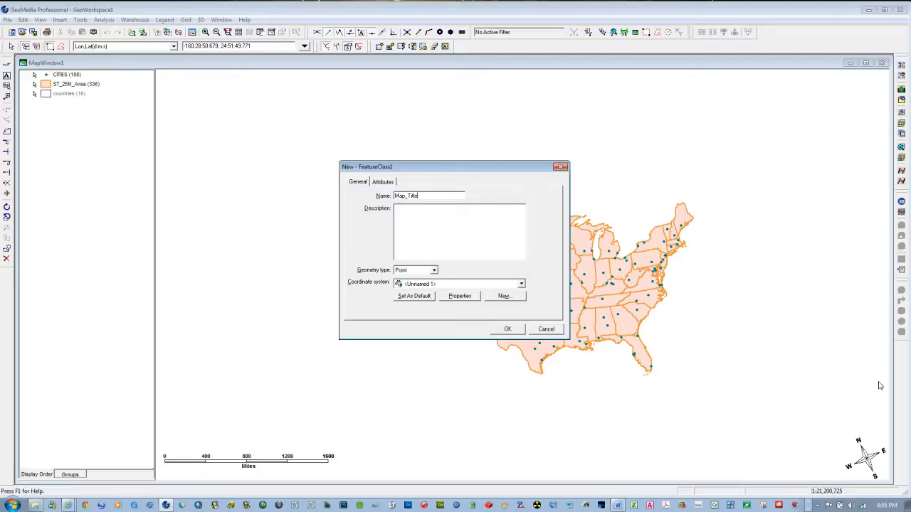
Give Map_Title the Text geometry type, create it with a generated Autonumber primary key, and close the feature class definitions.
{"action": "left_click", "coordinate": [434, 270]}
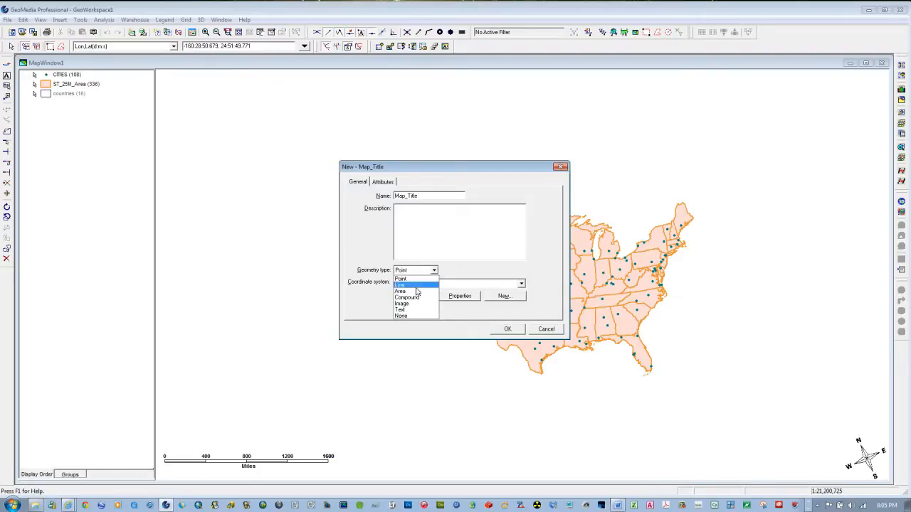
{"action": "left_click", "coordinate": [410, 306]}
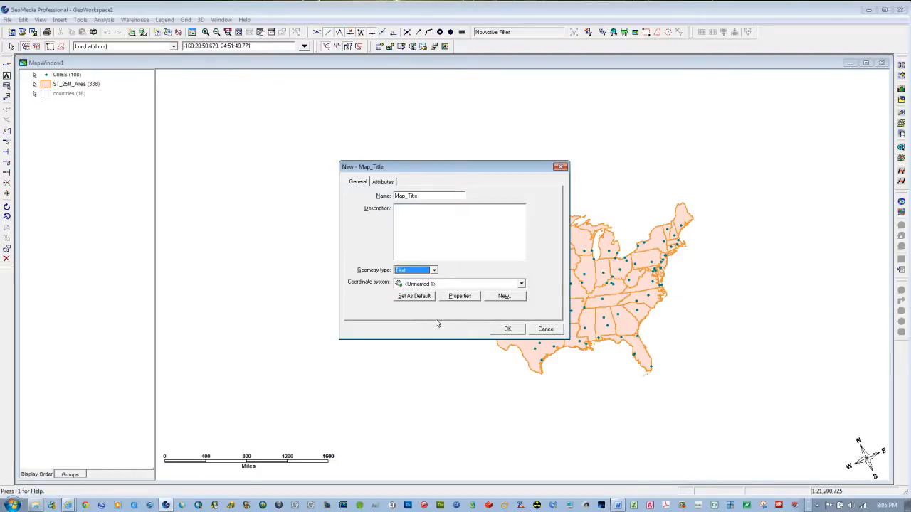
{"action": "left_click", "coordinate": [508, 329]}
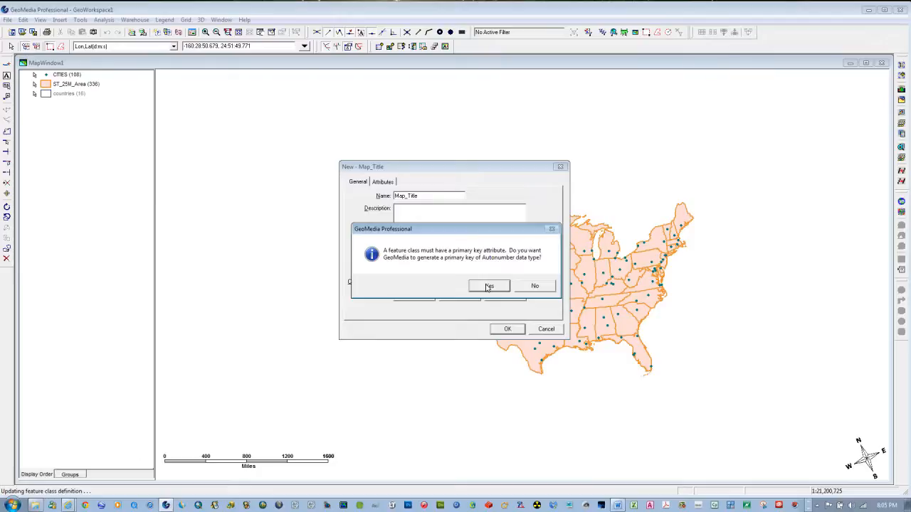
{"action": "left_click", "coordinate": [488, 287]}
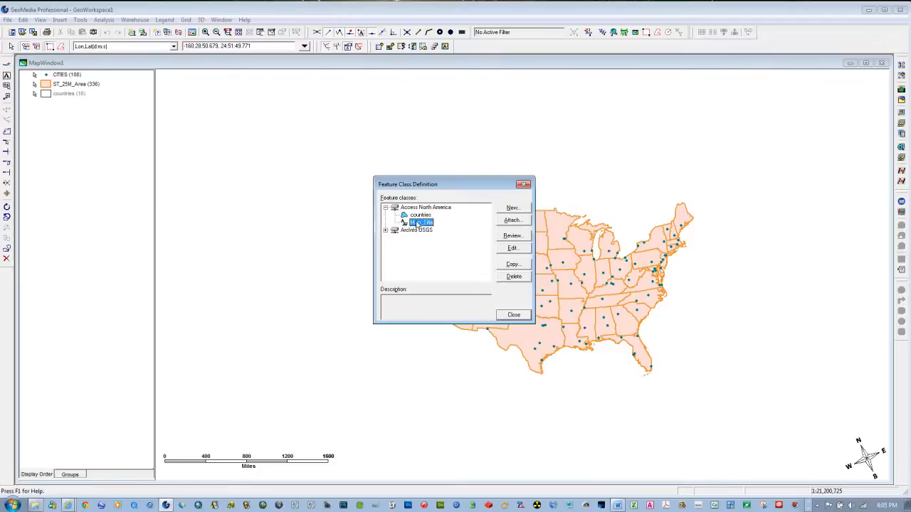
{"action": "left_click", "coordinate": [512, 318]}
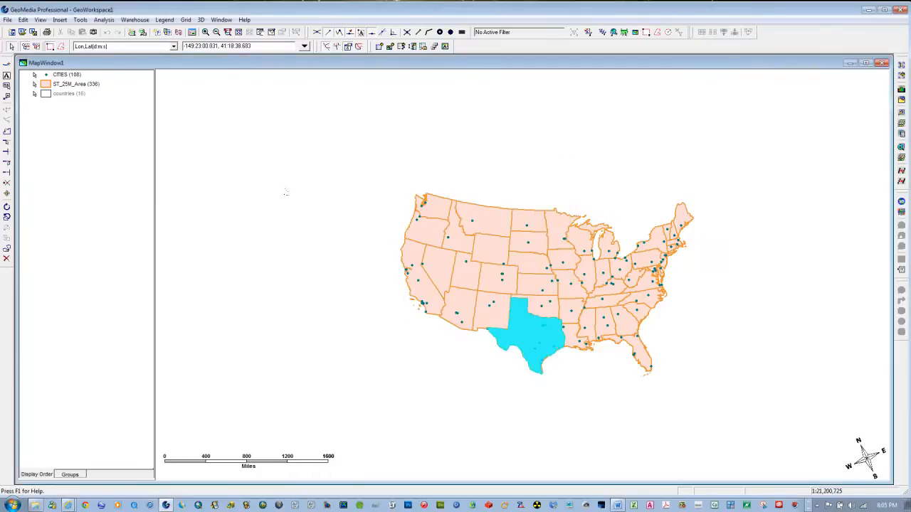
Start text placement with Map_Title from Access North America as the target feature class, accepting the coordinate system mismatch.
{"action": "left_click", "coordinate": [59, 20]}
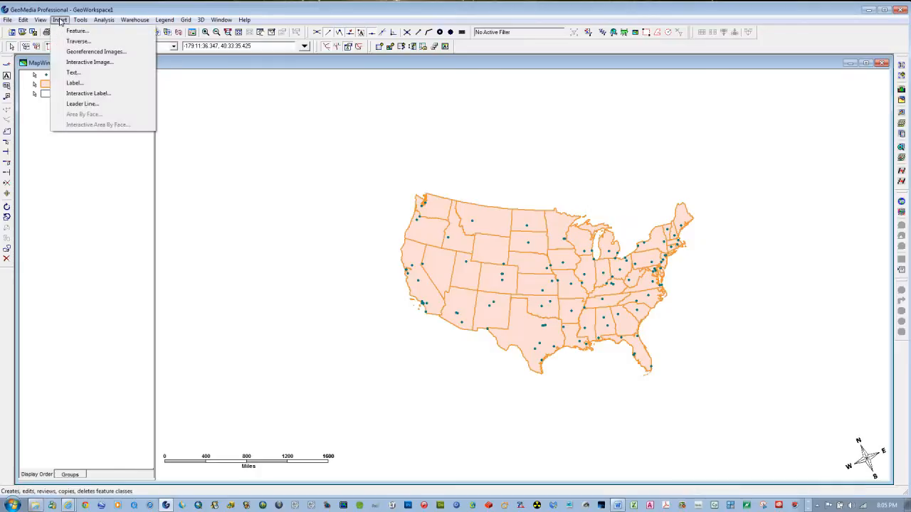
{"action": "left_click", "coordinate": [76, 69]}
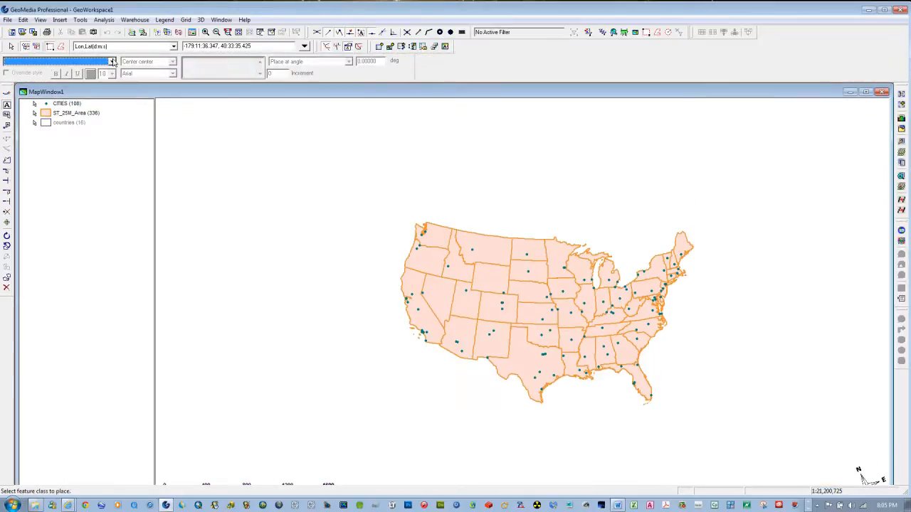
{"action": "left_click", "coordinate": [112, 62]}
{"action": "left_click", "coordinate": [7, 71]}
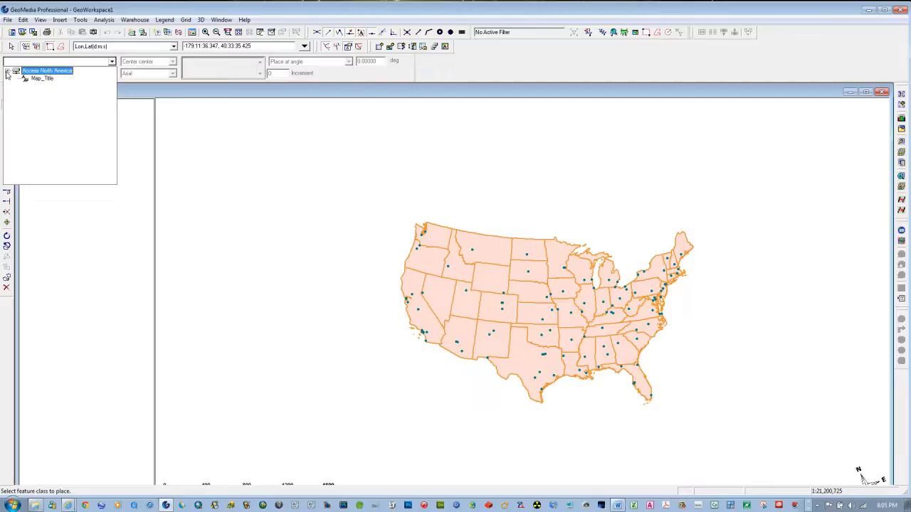
{"action": "left_click", "coordinate": [41, 79]}
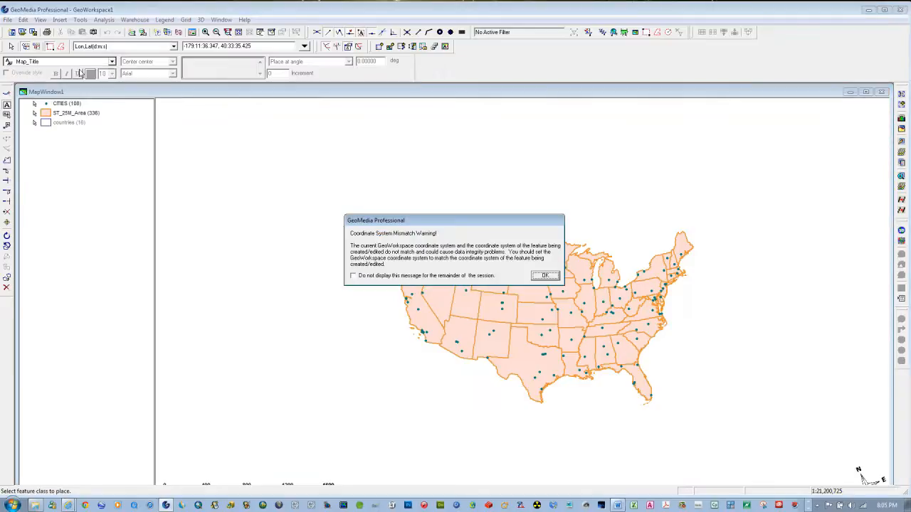
{"action": "left_click", "coordinate": [543, 276]}
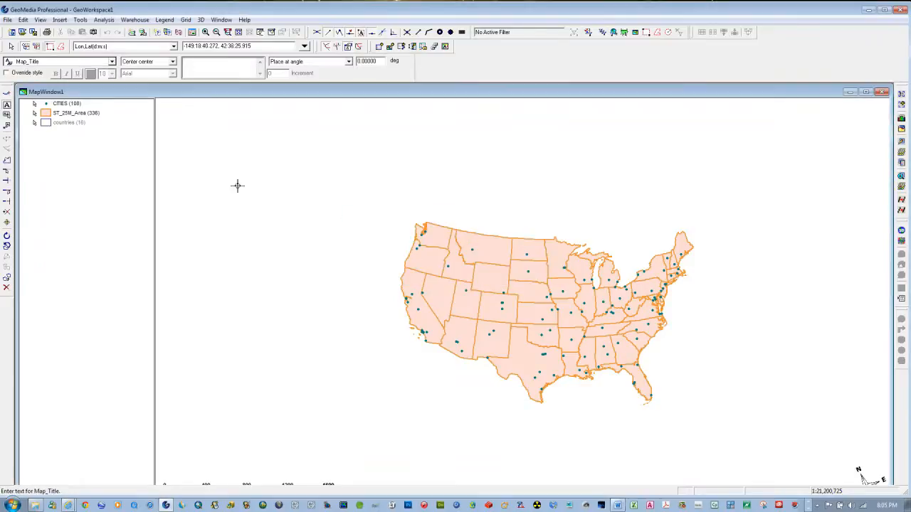
Override the text style with the Garamond font at size 24.
{"action": "left_click", "coordinate": [7, 73]}
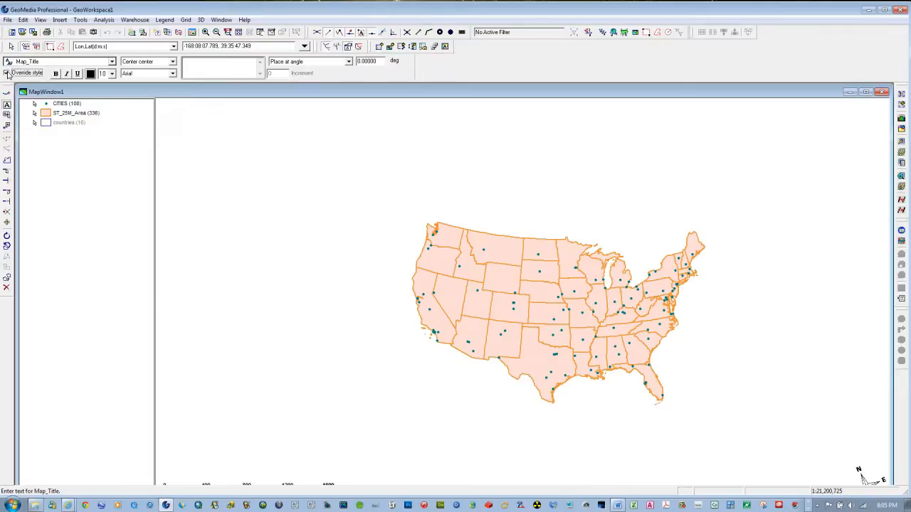
{"action": "left_click", "coordinate": [133, 74]}
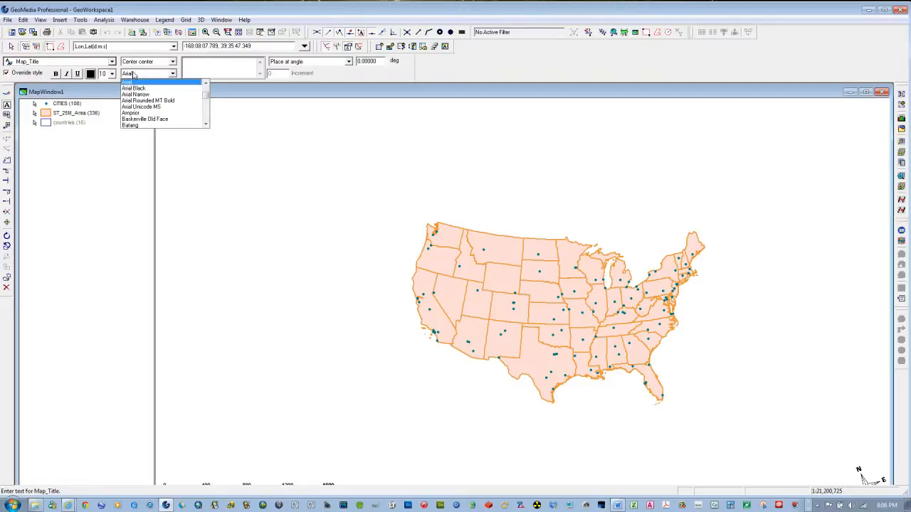
{"action": "key", "text": "g"}
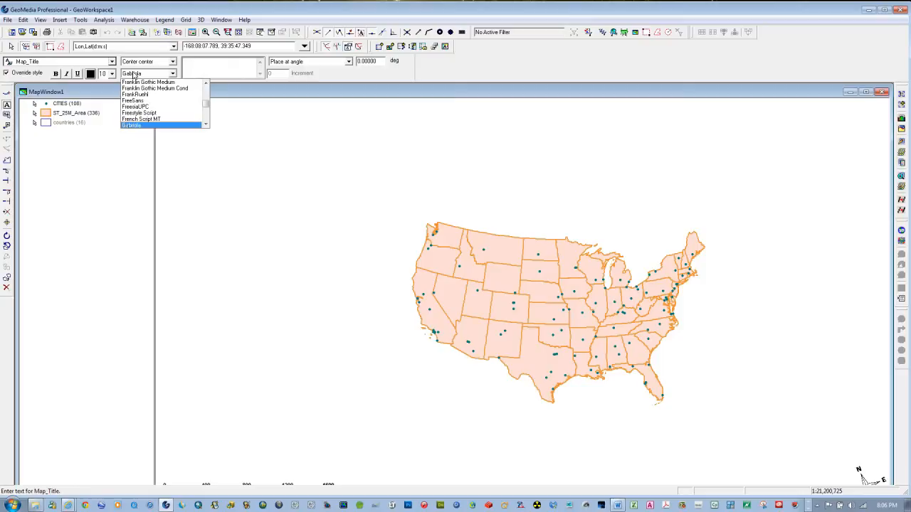
{"action": "key", "text": "Down"}
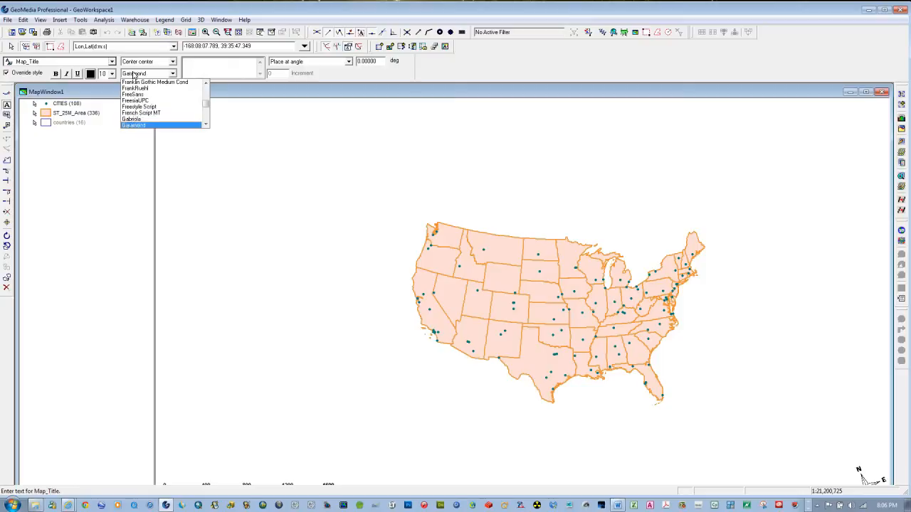
{"action": "left_click", "coordinate": [133, 125]}
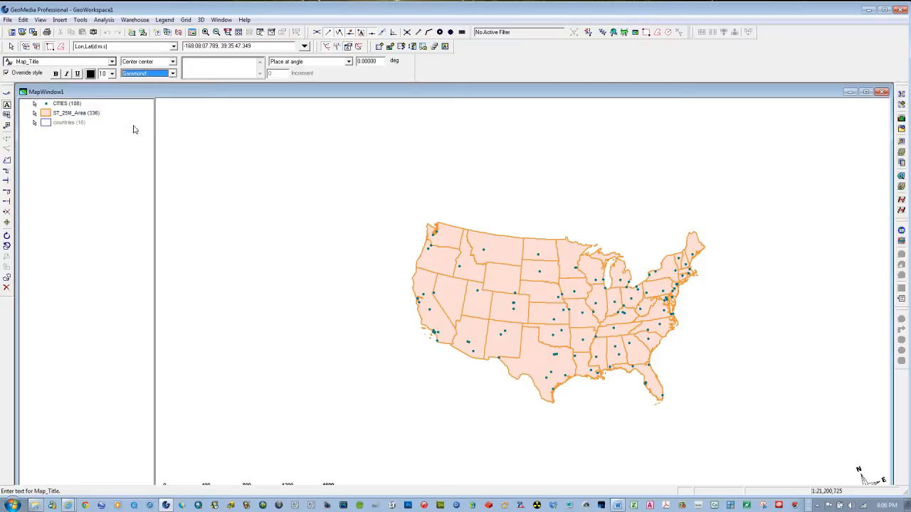
{"action": "left_click", "coordinate": [112, 74]}
{"action": "left_click", "coordinate": [104, 137]}
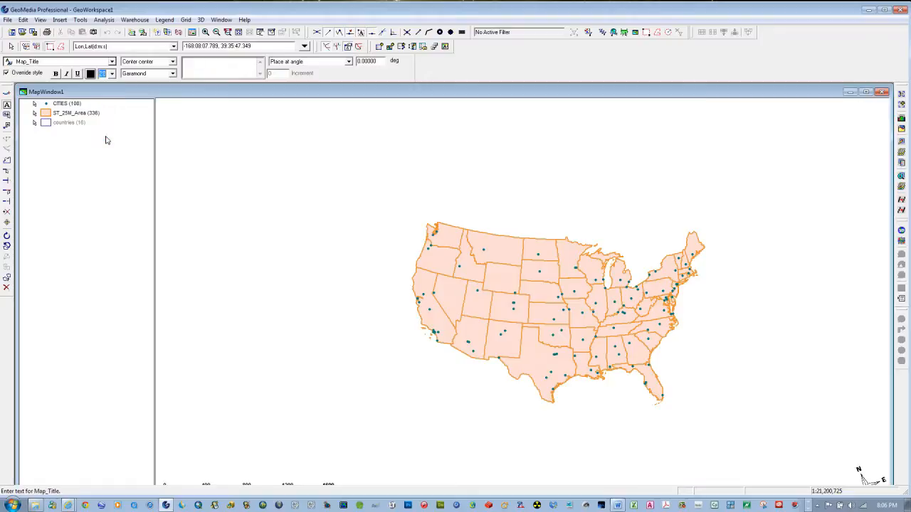
{"action": "left_click", "coordinate": [112, 74]}
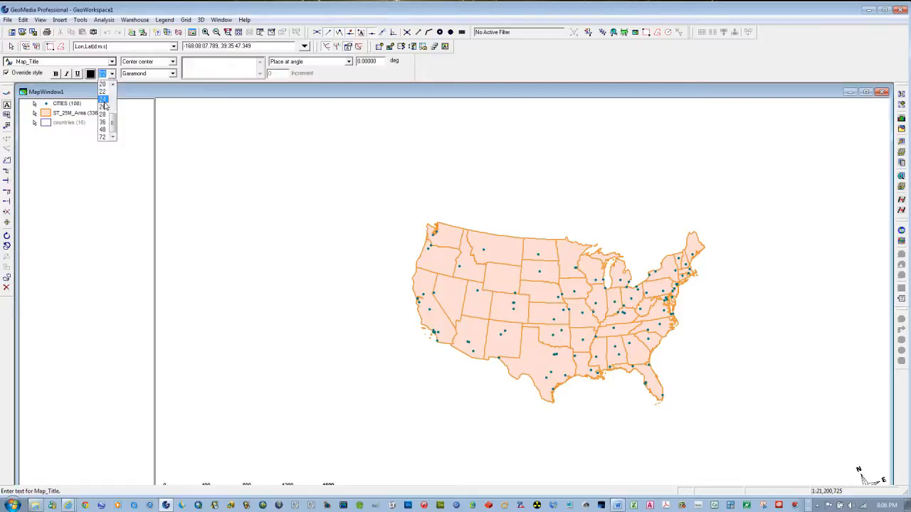
{"action": "left_click", "coordinate": [106, 101]}
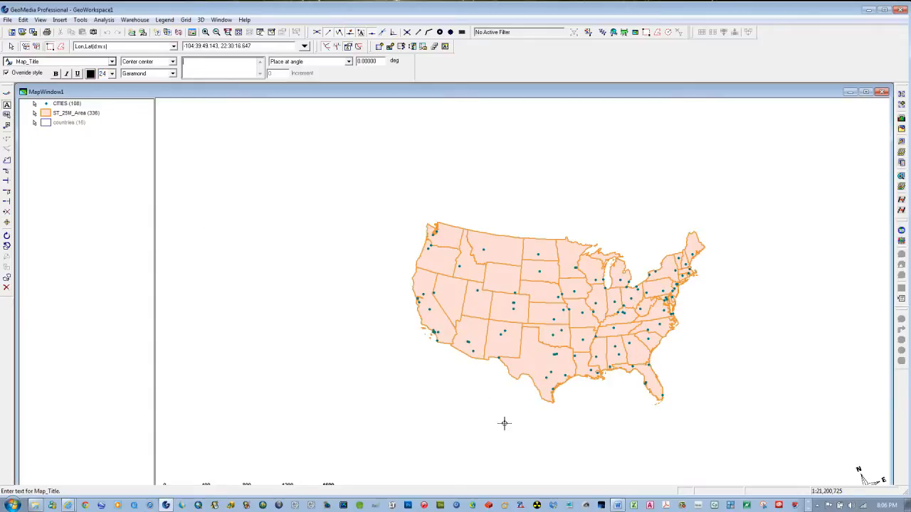
Enter the title "The United States of America" and place it centred just below the country outline, accepting its attributes.
{"action": "type", "text": "The Unite"}
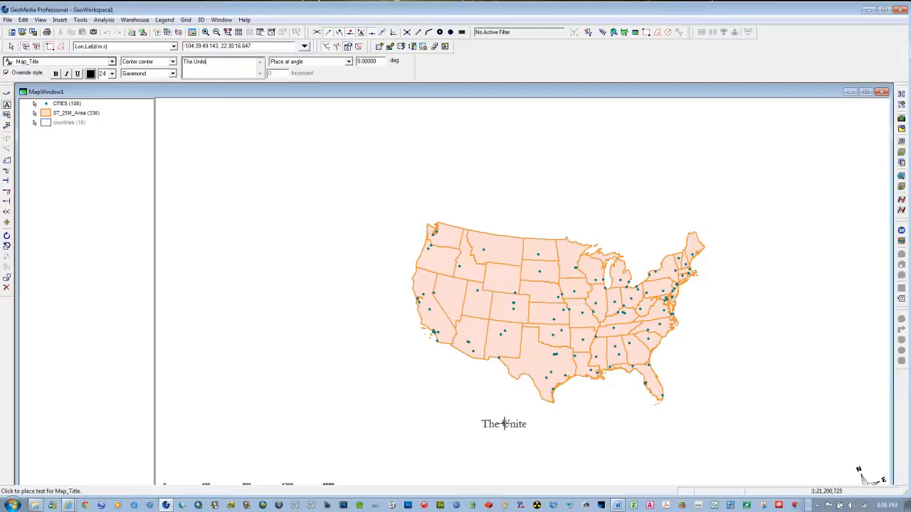
{"action": "type", "text": "d State"}
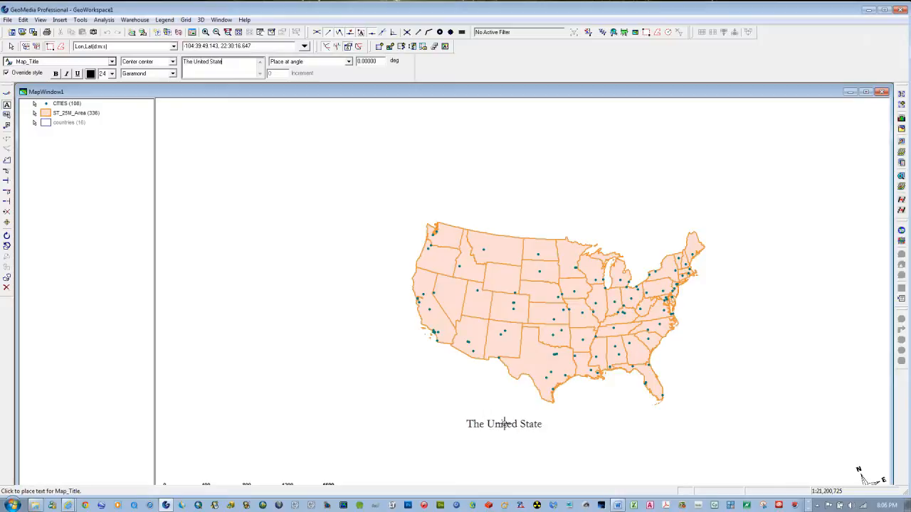
{"action": "type", "text": "s of America"}
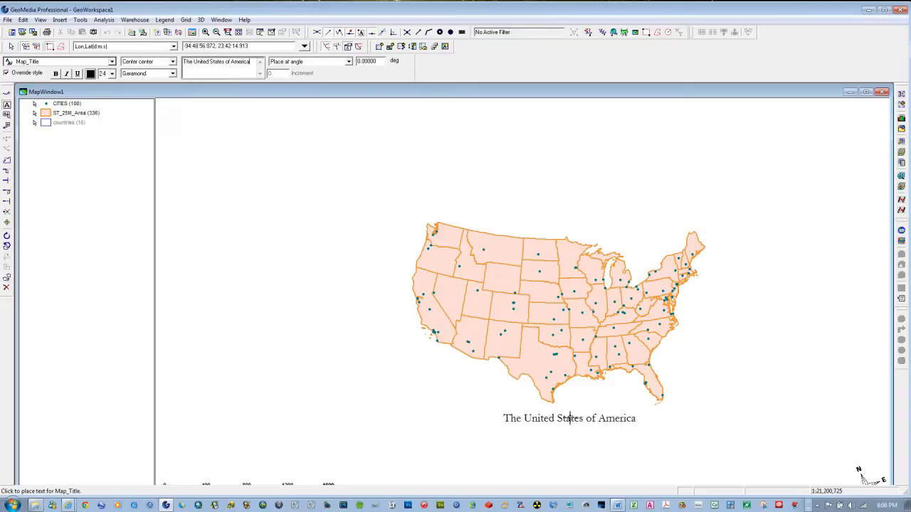
{"action": "left_click", "coordinate": [569, 419]}
{"action": "left_click", "coordinate": [496, 369]}
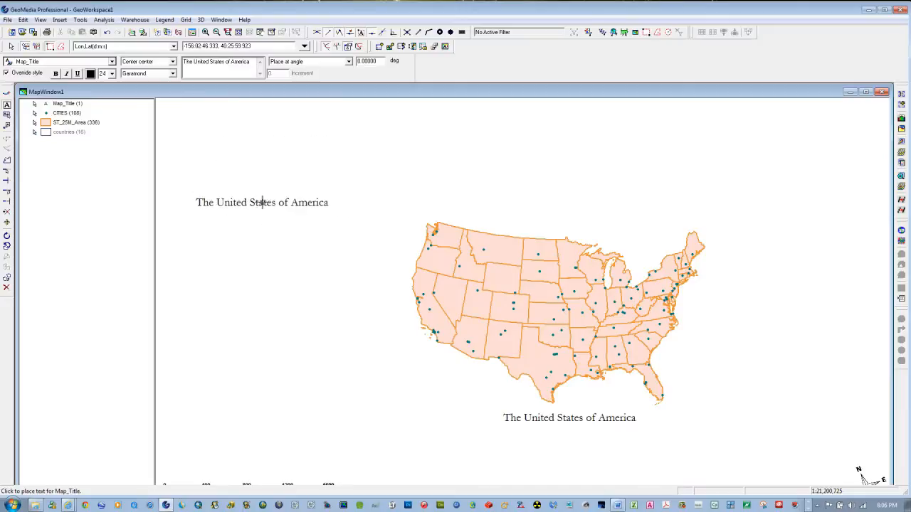
Place a second copy of the title northwest of the country outline and end text placement.
{"action": "left_click", "coordinate": [262, 187]}
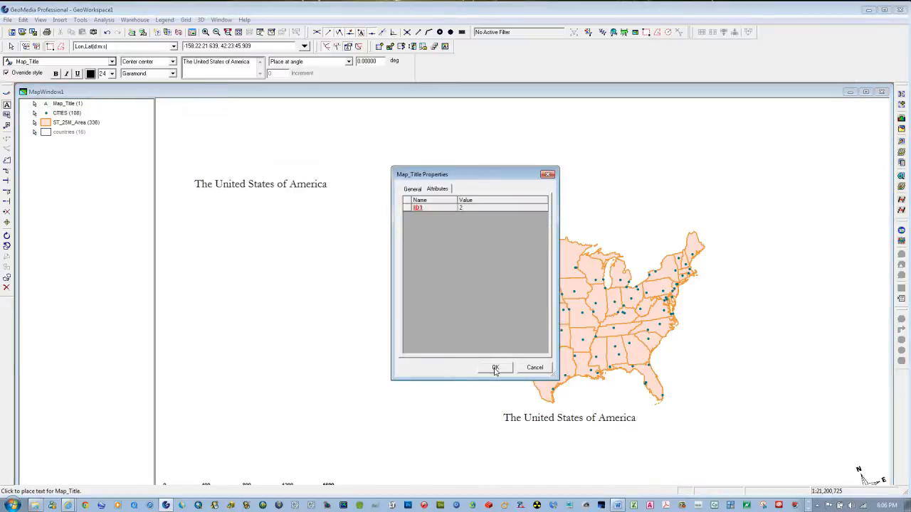
{"action": "left_click", "coordinate": [496, 369]}
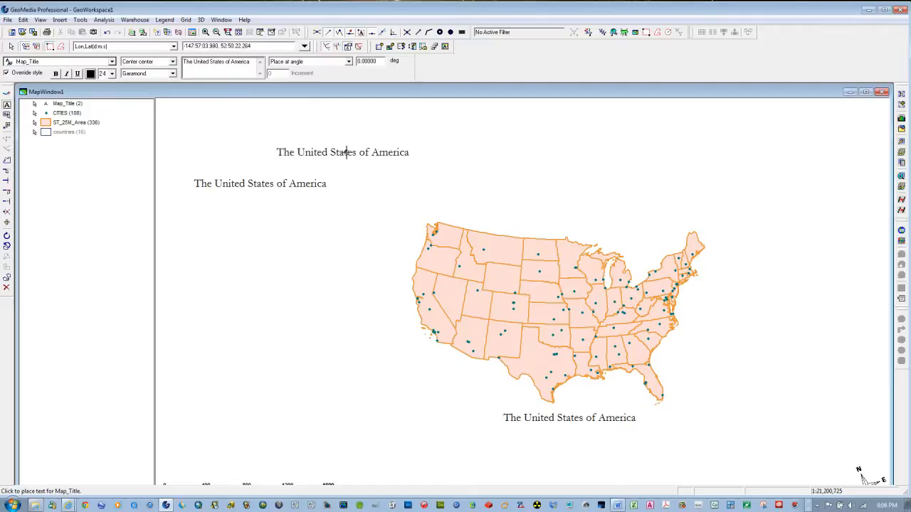
{"action": "key", "text": "Escape"}
{"action": "left_click", "coordinate": [283, 161]}
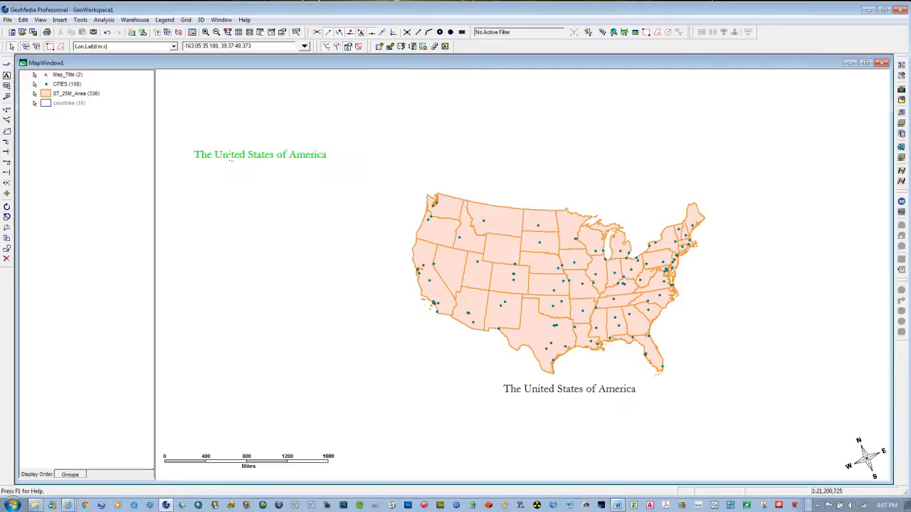
{"action": "left_click", "coordinate": [7, 185]}
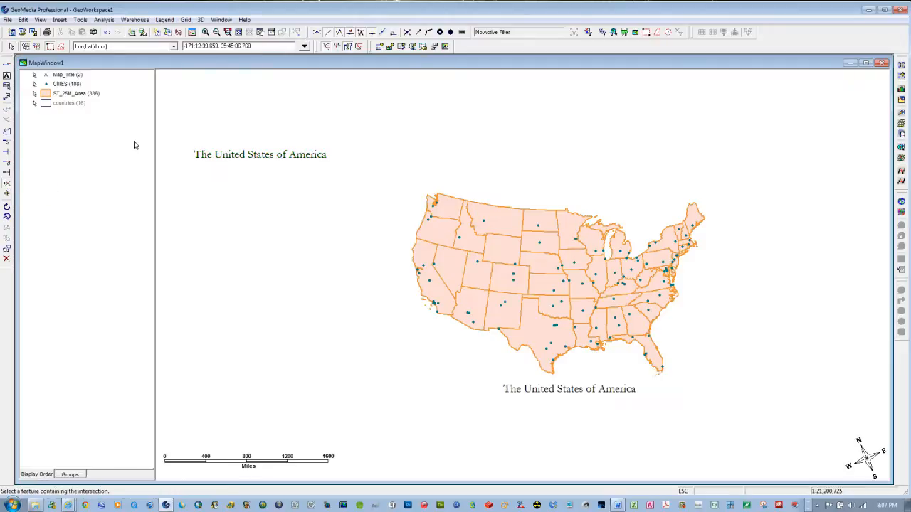
{"action": "key", "text": "Escape"}
Try to edit the text of the title copy northwest of the country outline.
{"action": "left_click", "coordinate": [215, 161]}
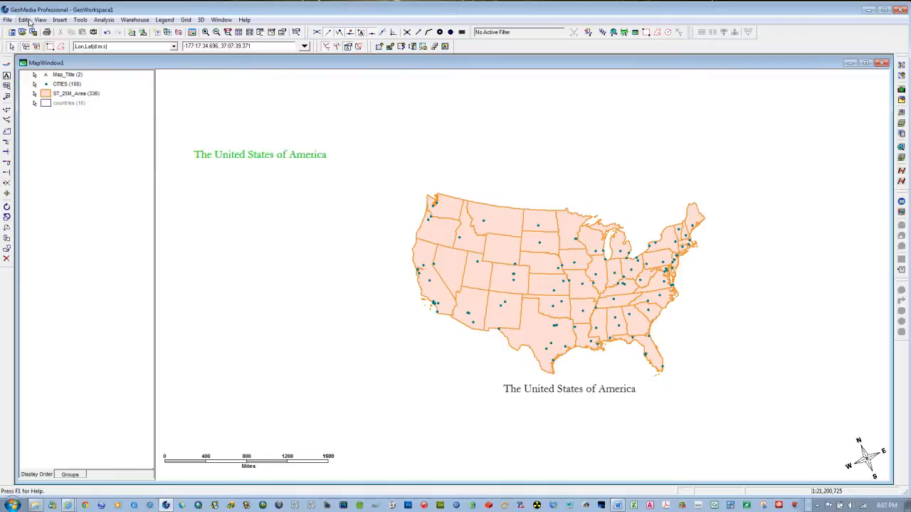
{"action": "left_click", "coordinate": [26, 20]}
{"action": "mouse_move", "coordinate": [44, 160]}
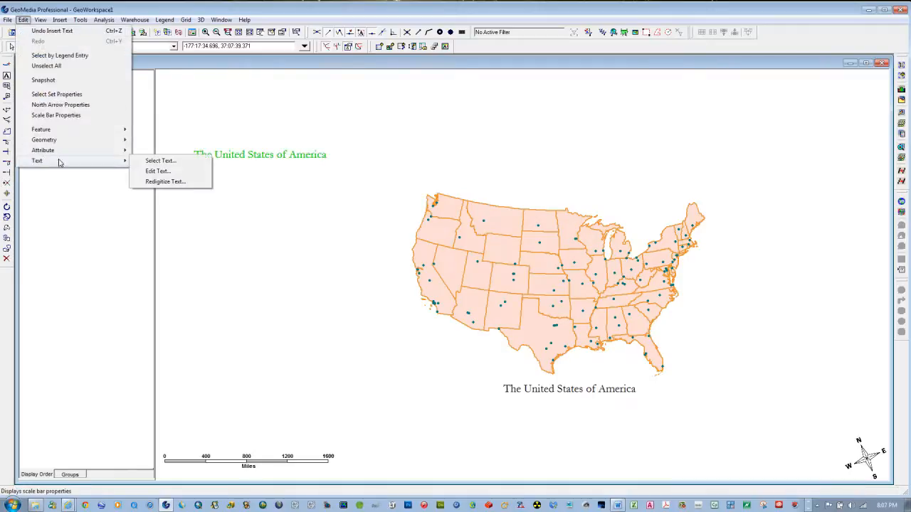
{"action": "left_click", "coordinate": [157, 172]}
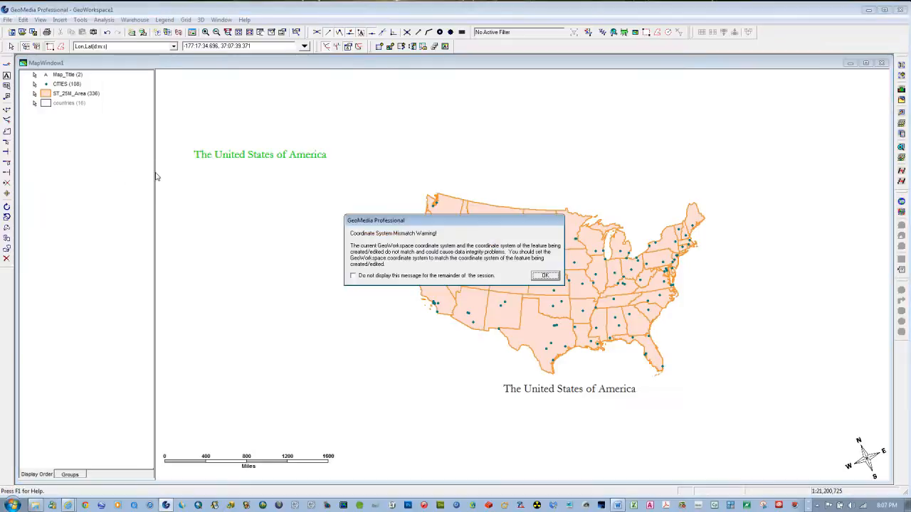
{"action": "left_click", "coordinate": [538, 275]}
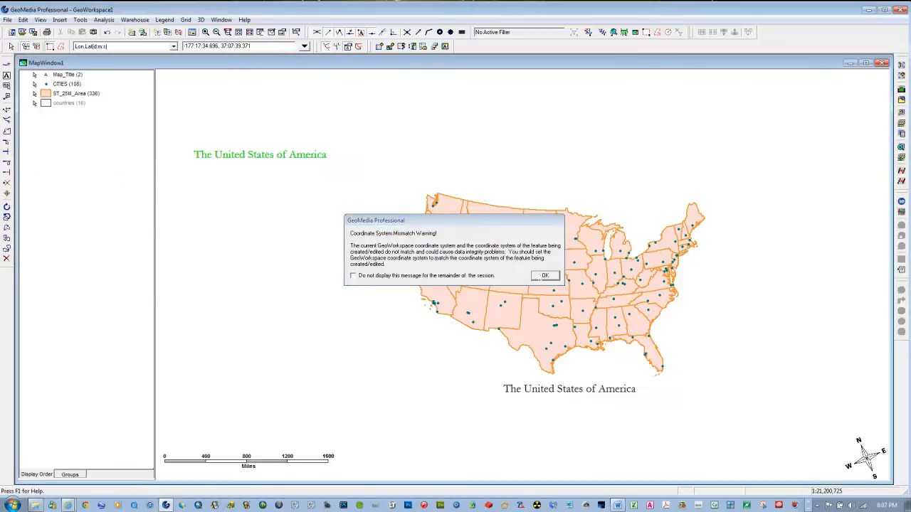
{"action": "left_click", "coordinate": [539, 279]}
{"action": "left_click", "coordinate": [504, 203]}
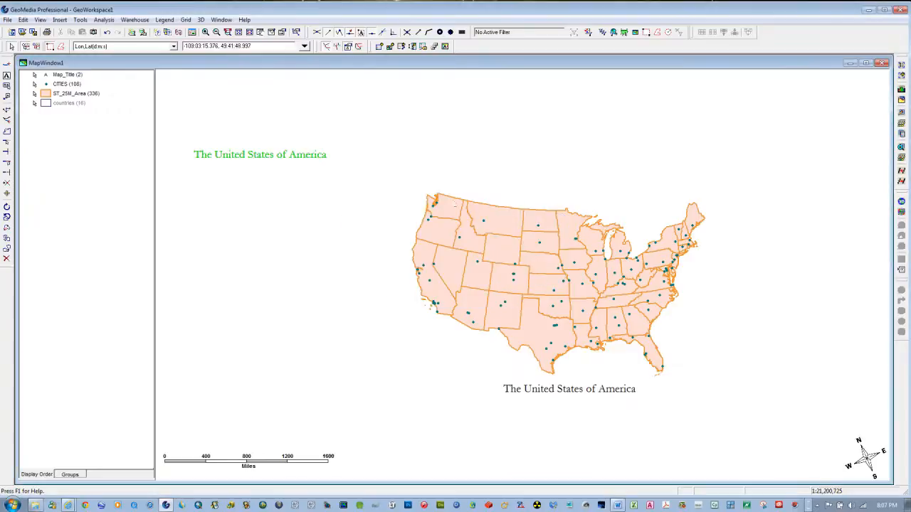
Delete the title copy northwest of the country outline.
{"action": "left_click", "coordinate": [6, 261]}
{"action": "left_click", "coordinate": [523, 276]}
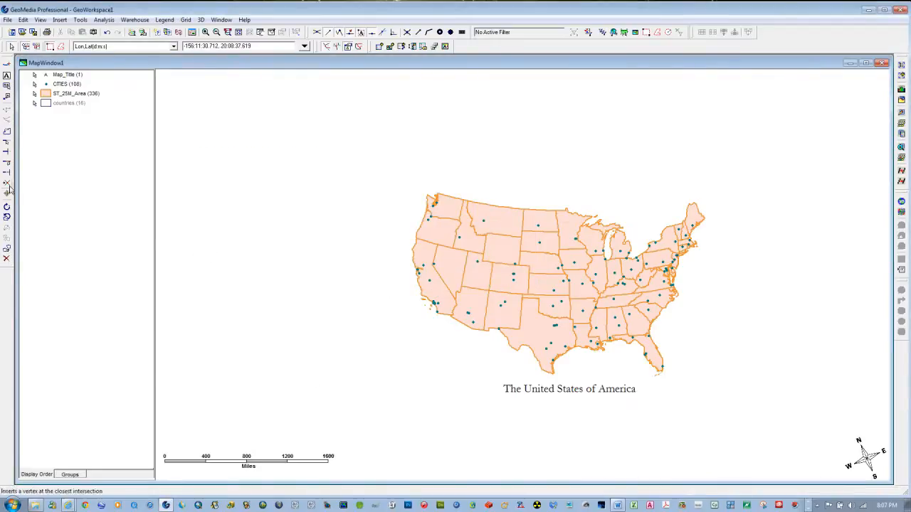
Move the map title slightly southwest so it sits directly beneath the southern tip of Texas.
{"action": "left_click", "coordinate": [561, 391]}
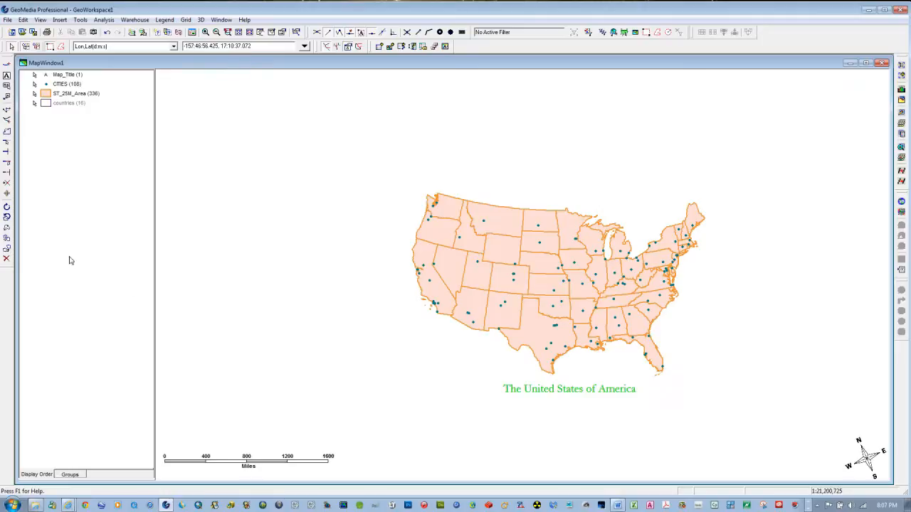
{"action": "left_click", "coordinate": [7, 196]}
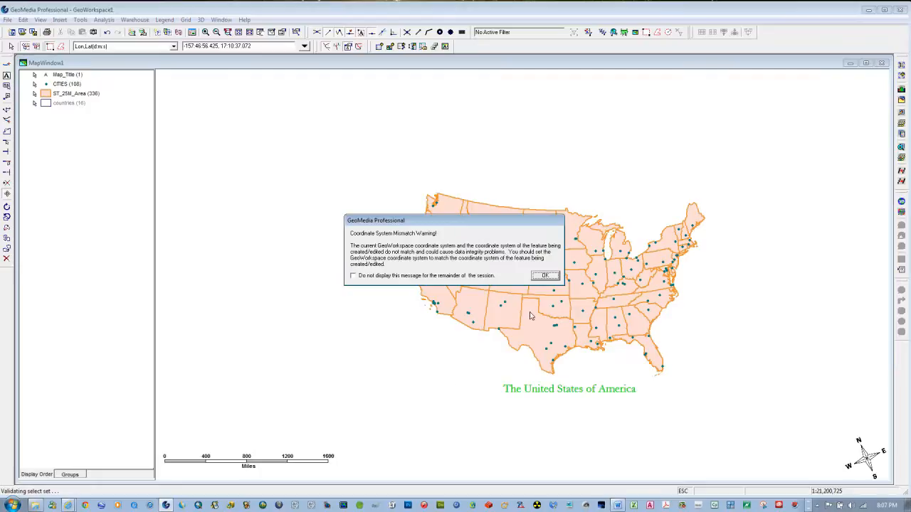
{"action": "left_click", "coordinate": [542, 276]}
{"action": "left_click_drag", "start_coordinate": [575, 394], "coordinate": [547, 393]}
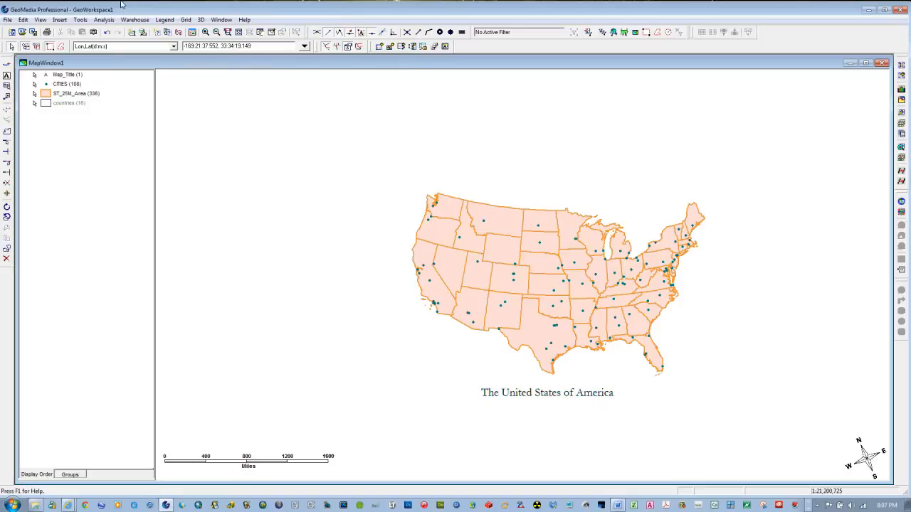
Fit the whole map in the window and move the scale bar directly above the map title.
{"action": "left_click", "coordinate": [238, 32]}
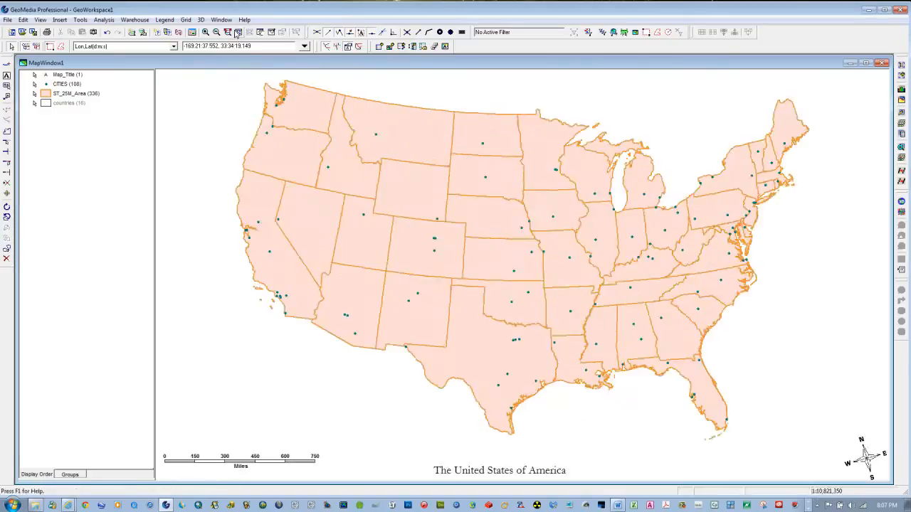
{"action": "left_click", "coordinate": [237, 465]}
{"action": "left_click_drag", "start_coordinate": [237, 465], "coordinate": [509, 455]}
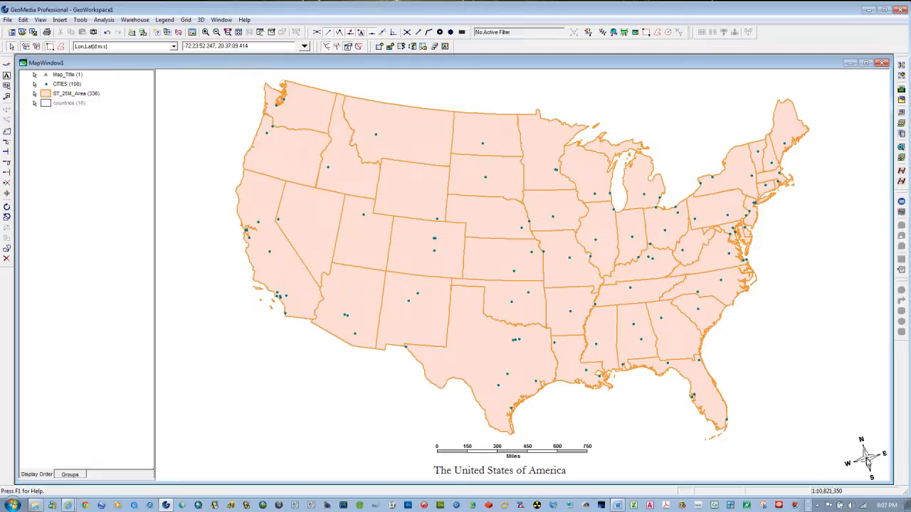
Set the north arrow's size to 54 pt and move it into the southeast corner of the map.
{"action": "double_click", "coordinate": [864, 456]}
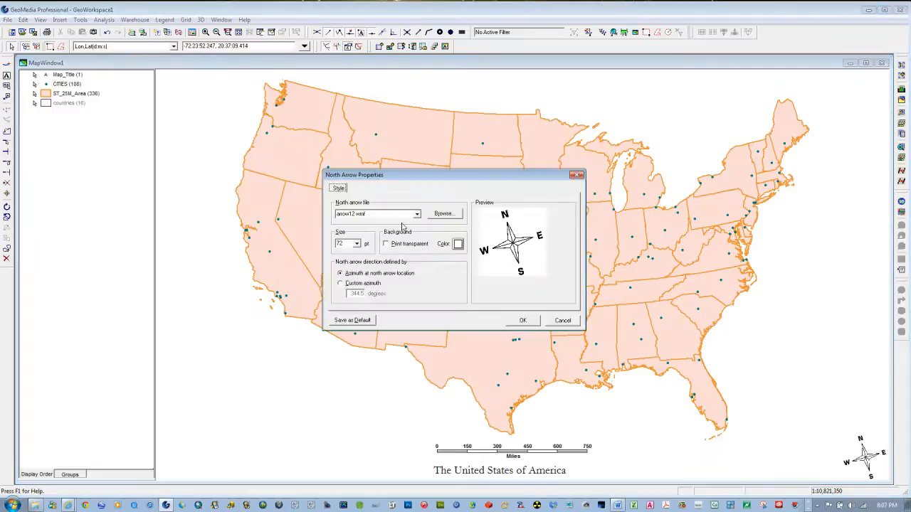
{"action": "left_click", "coordinate": [356, 244]}
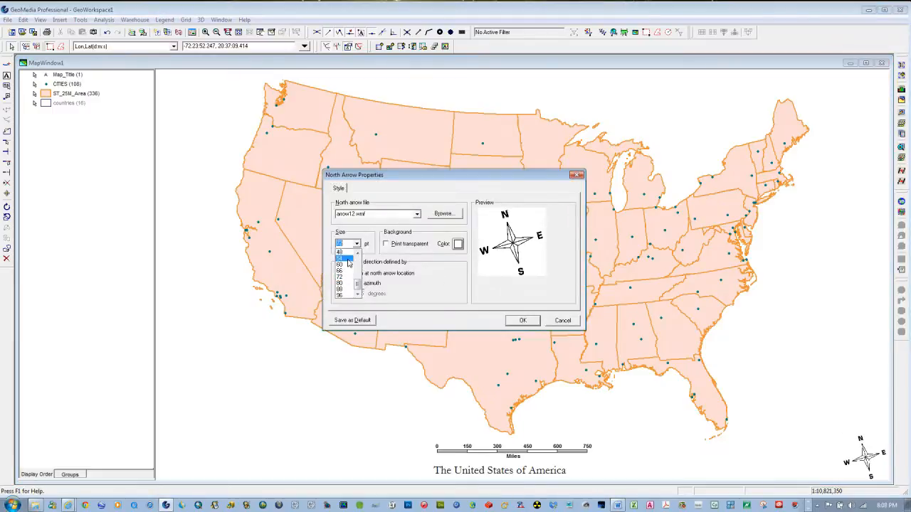
{"action": "left_click", "coordinate": [345, 262]}
{"action": "left_click", "coordinate": [514, 319]}
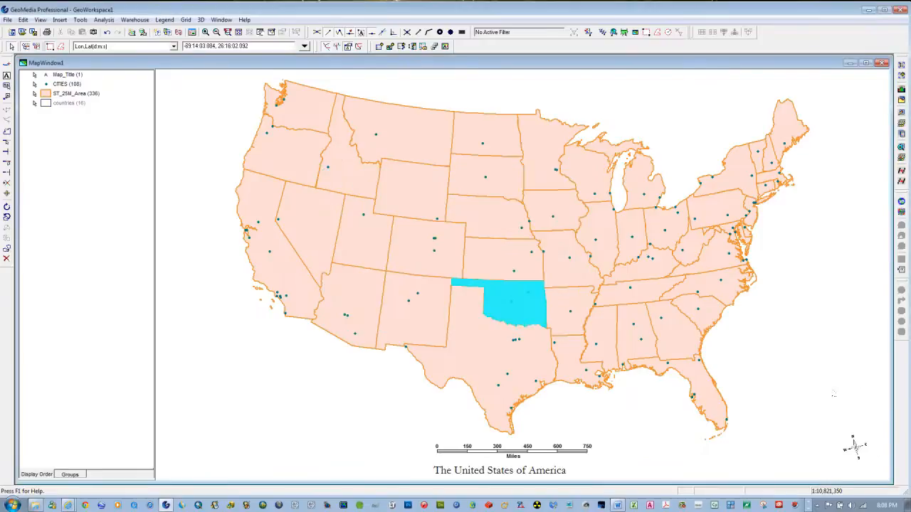
{"action": "left_click_drag", "start_coordinate": [854, 447], "coordinate": [864, 461]}
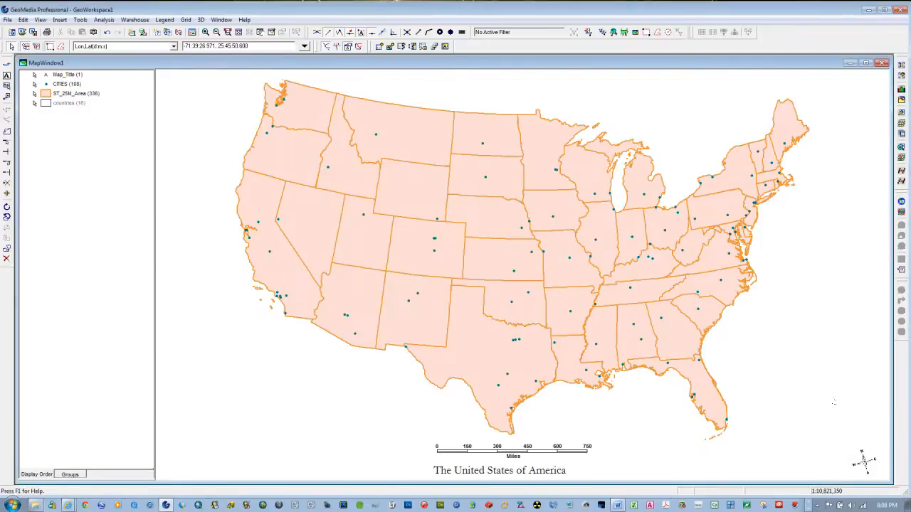
Set the map display background colour to light blue in the program options.
{"action": "left_click", "coordinate": [79, 21]}
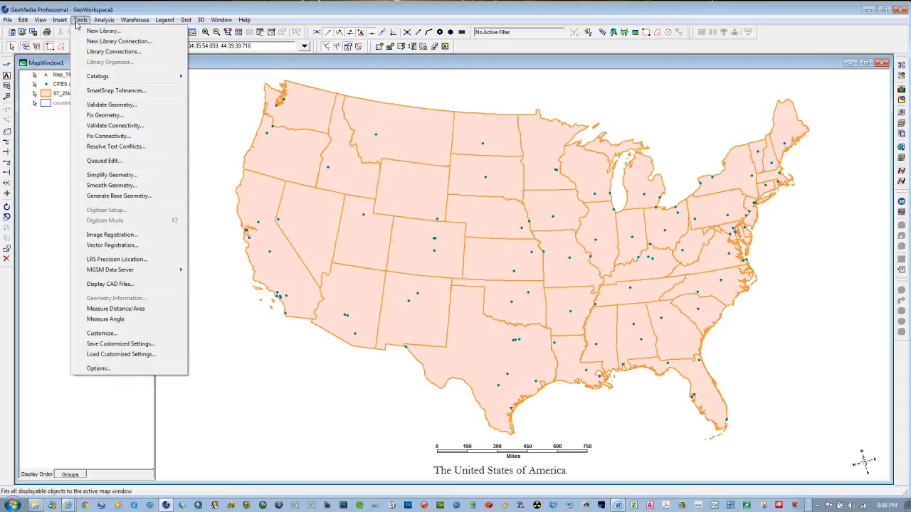
{"action": "left_click", "coordinate": [97, 369]}
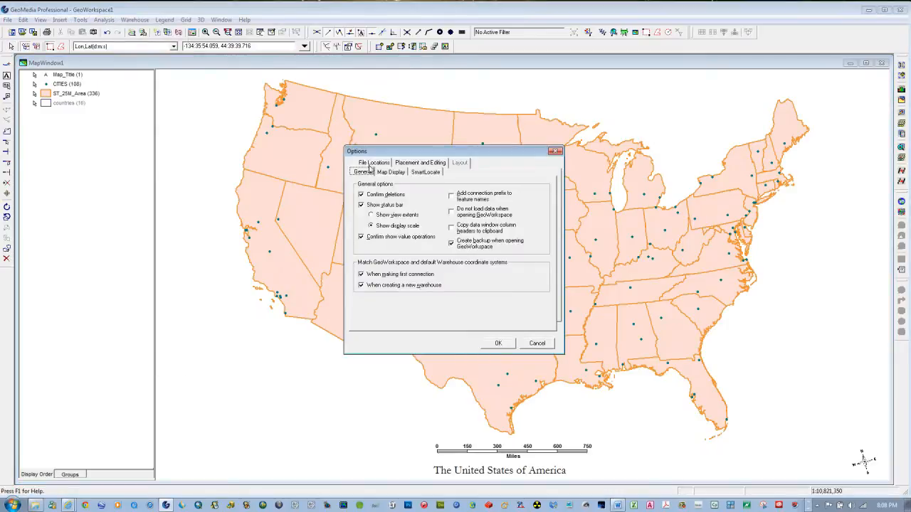
{"action": "left_click", "coordinate": [389, 173]}
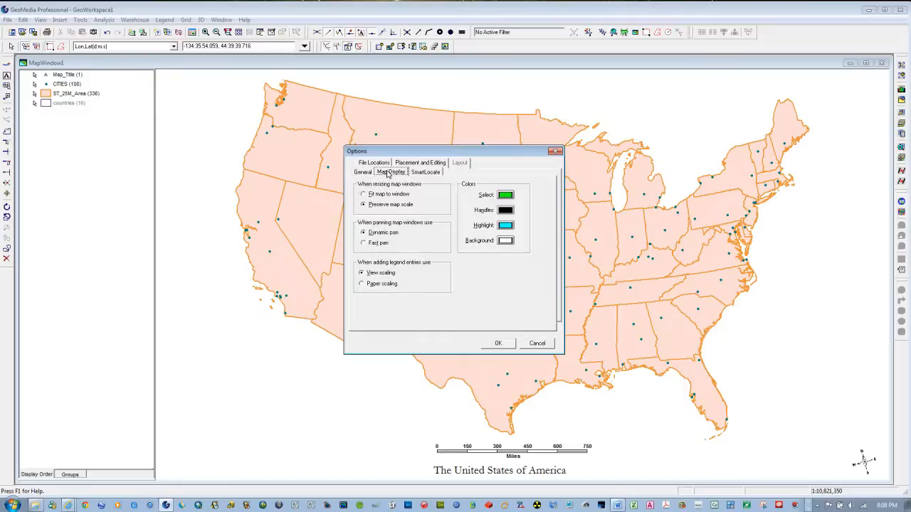
{"action": "left_click", "coordinate": [505, 244]}
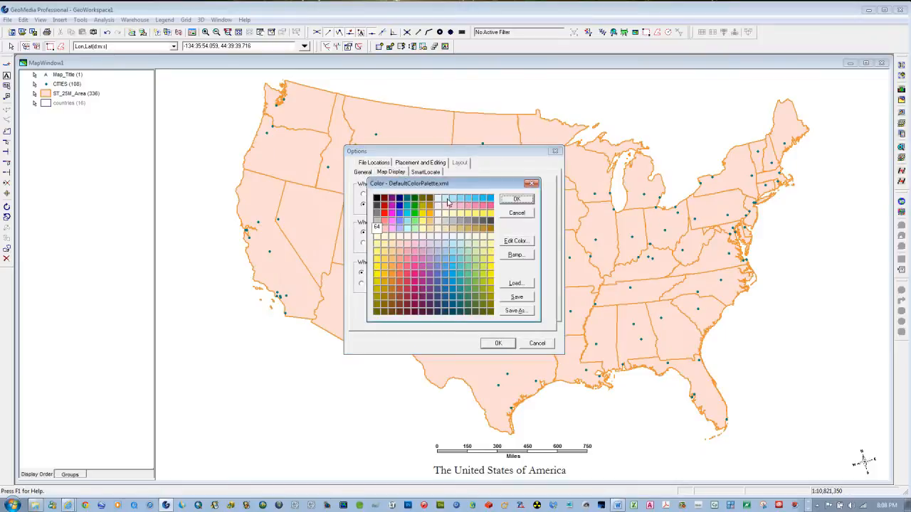
{"action": "left_click", "coordinate": [447, 201]}
{"action": "left_click", "coordinate": [504, 200]}
{"action": "left_click", "coordinate": [499, 343]}
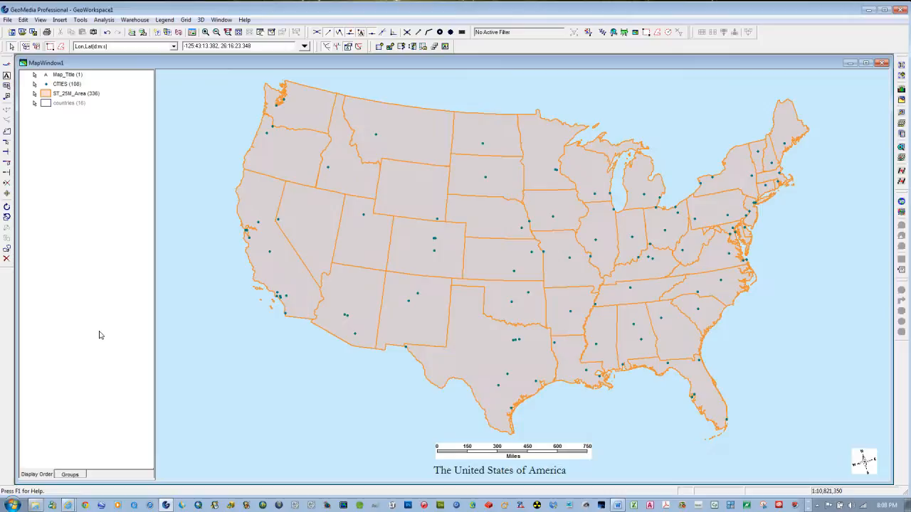
Set the fill translucency of the ST_25M_Area legend entry to 0% and apply the style.
{"action": "double_click", "coordinate": [45, 96]}
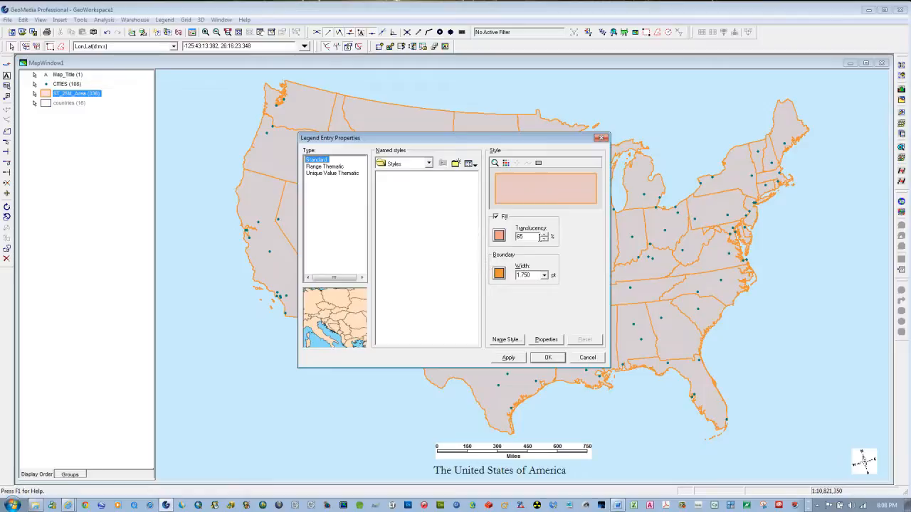
{"action": "double_click", "coordinate": [528, 238]}
{"action": "type", "text": "0"}
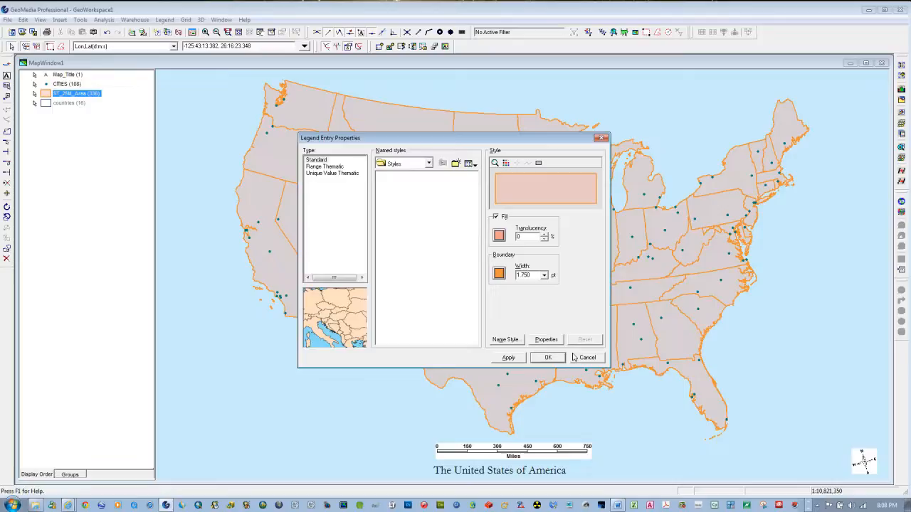
{"action": "left_click", "coordinate": [522, 358]}
{"action": "left_click", "coordinate": [552, 358]}
{"action": "left_click", "coordinate": [132, 286]}
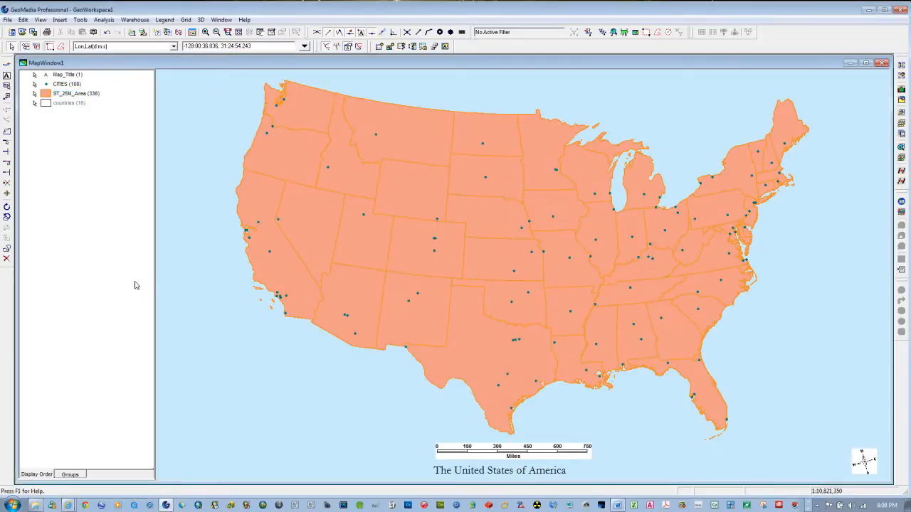
Save the GeoWorkspace in the surname-based LAB01B folder on drive C, with the file name ending in LAB01C.gws.
{"action": "left_click", "coordinate": [7, 20]}
{"action": "left_click", "coordinate": [43, 76]}
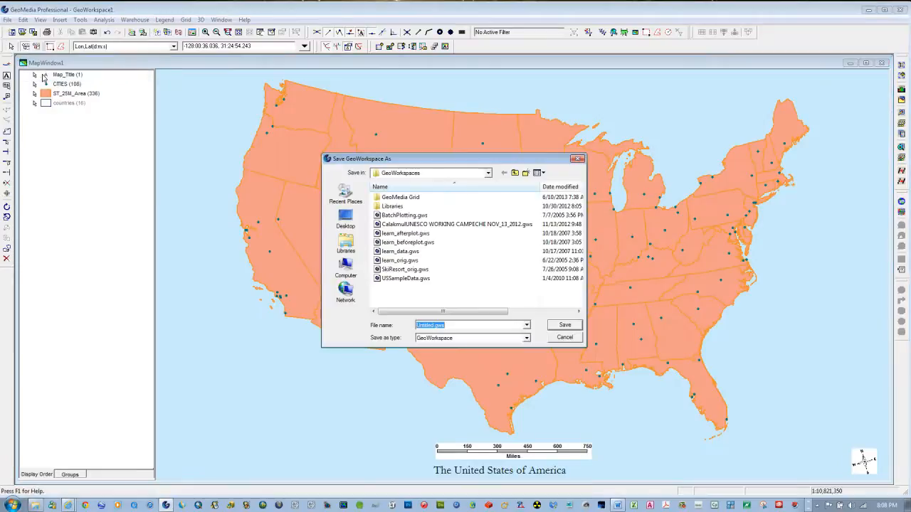
{"action": "left_click", "coordinate": [488, 172]}
{"action": "left_click", "coordinate": [427, 236]}
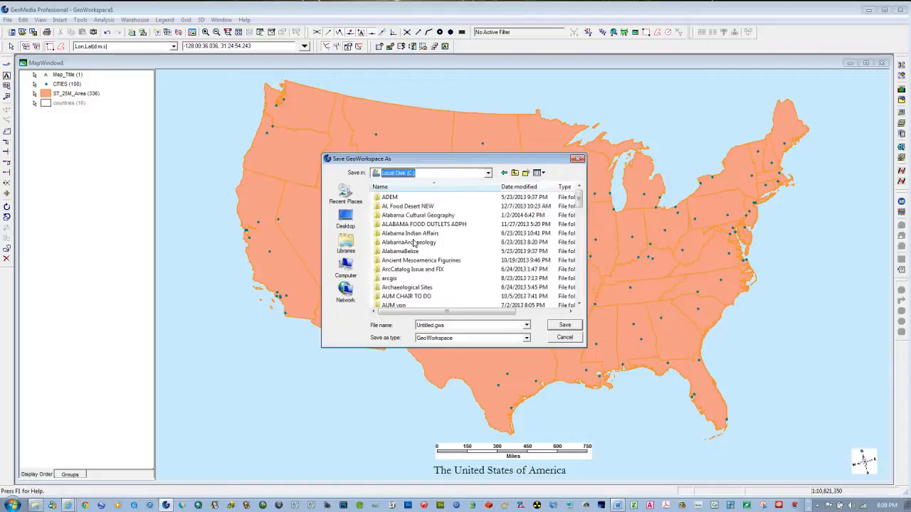
{"action": "left_click_drag", "start_coordinate": [579, 200], "coordinate": [590, 298]}
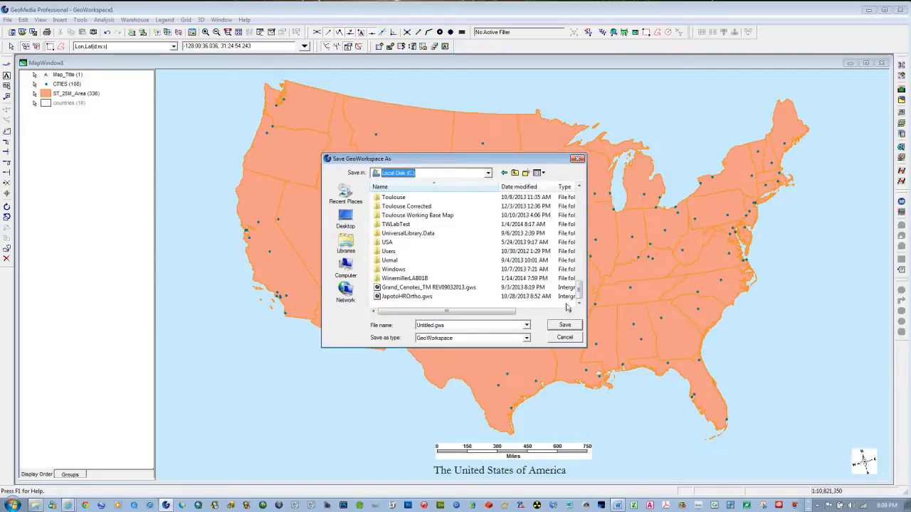
{"action": "double_click", "coordinate": [381, 278]}
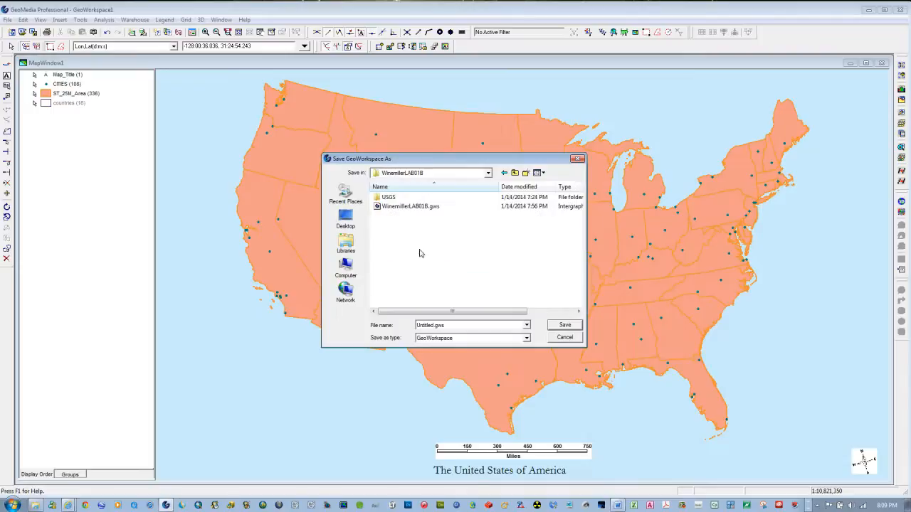
{"action": "left_click", "coordinate": [394, 209]}
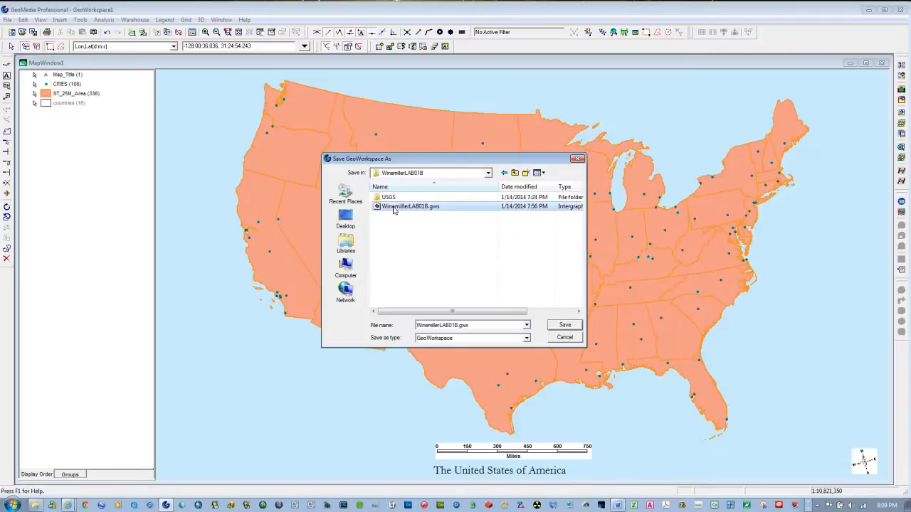
{"action": "left_click", "coordinate": [451, 325]}
{"action": "left_click", "coordinate": [457, 326]}
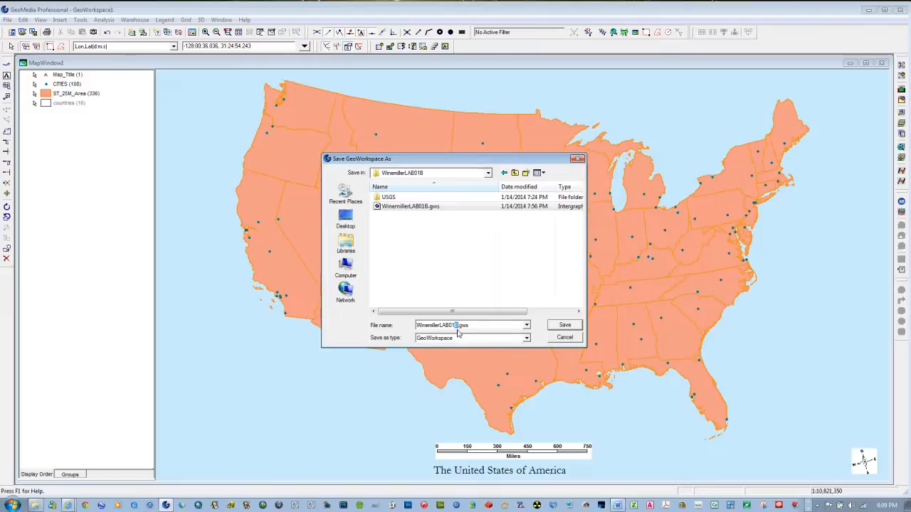
{"action": "type", "text": "C"}
{"action": "left_click", "coordinate": [565, 324]}
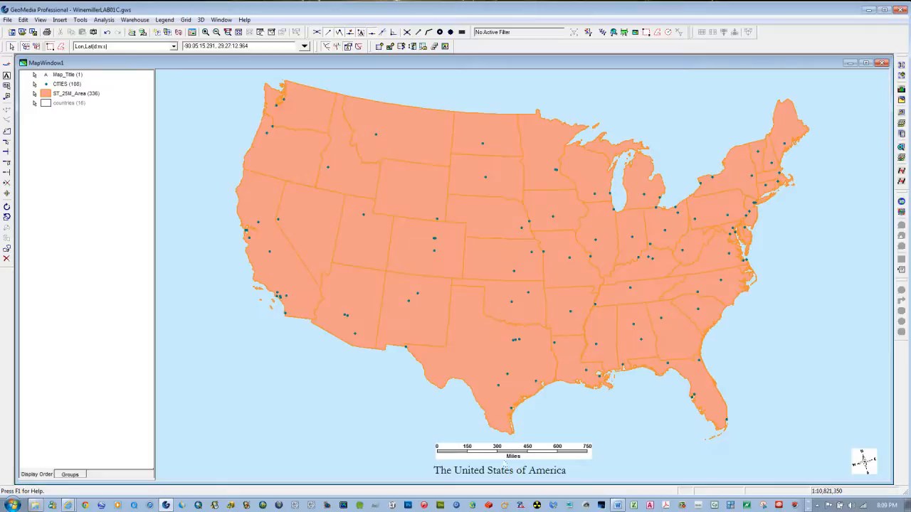
Switch to the Word lab document, paste the map screenshot on its last page and caption it "Lab 01C Screenshot".
{"action": "left_click", "coordinate": [616, 506]}
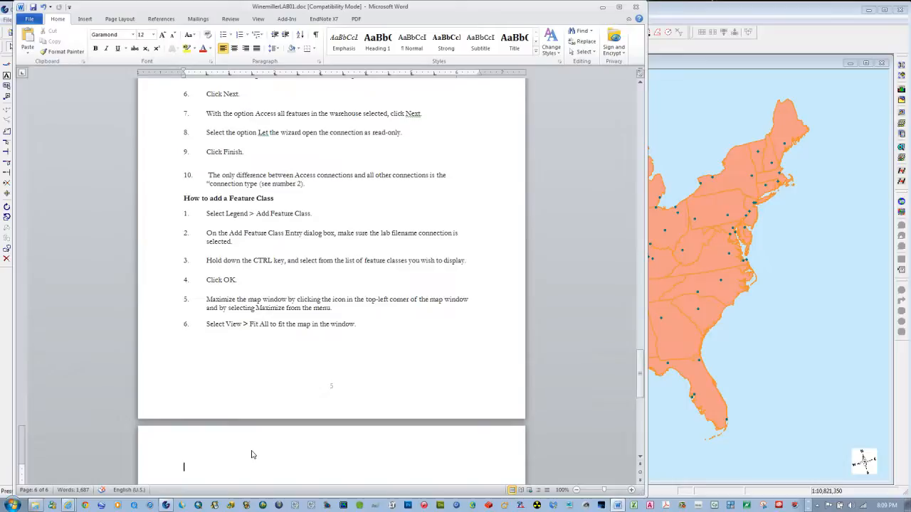
{"action": "key", "text": "ctrl+v"}
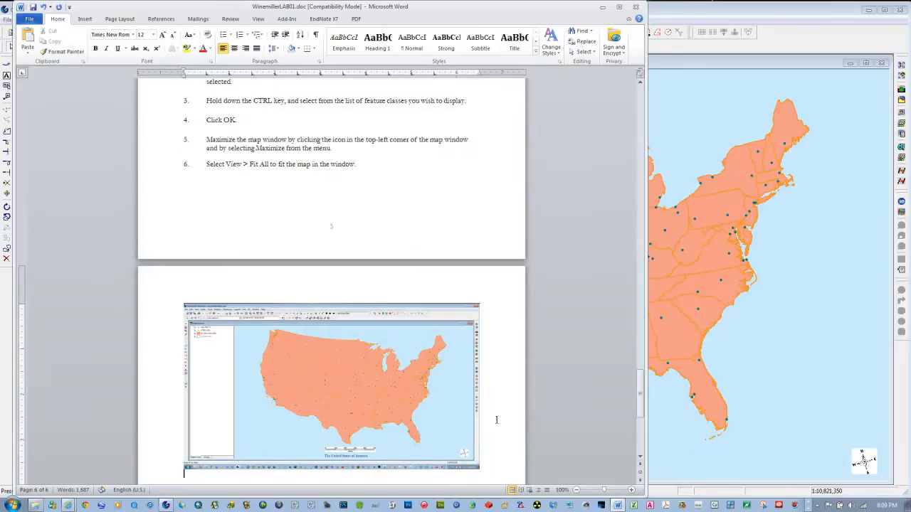
{"action": "type", "text": "Lab 01C Screenshot"}
Save and close the lab document, and close GeoMedia Professional.
{"action": "left_click", "coordinate": [32, 8]}
{"action": "left_click", "coordinate": [635, 8]}
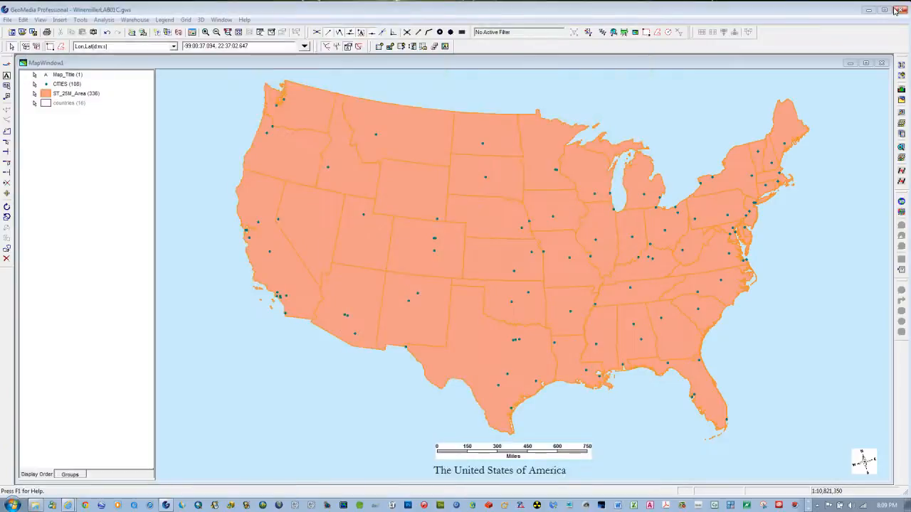
{"action": "left_click", "coordinate": [891, 9]}
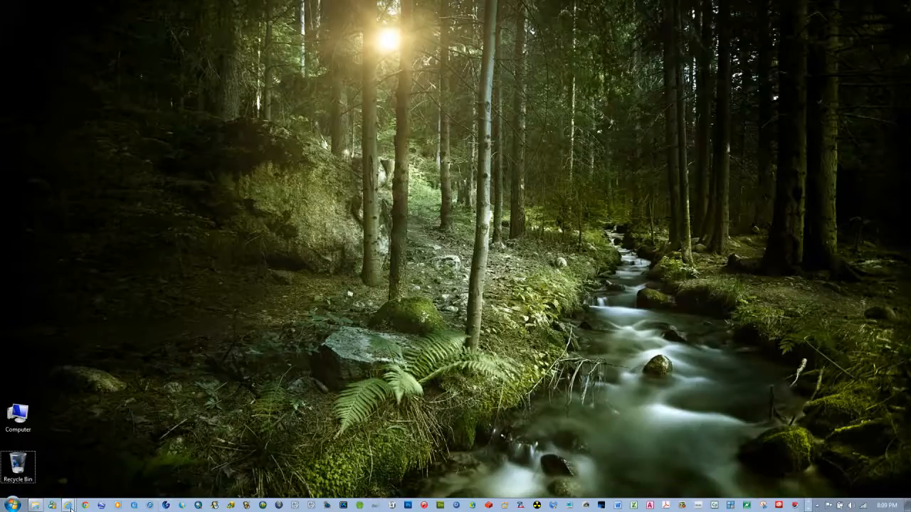
In Windows Explorer, compress the surname-based LAB01B folder on drive C into a zip file, keeping the suggested name.
{"action": "left_click", "coordinate": [35, 505]}
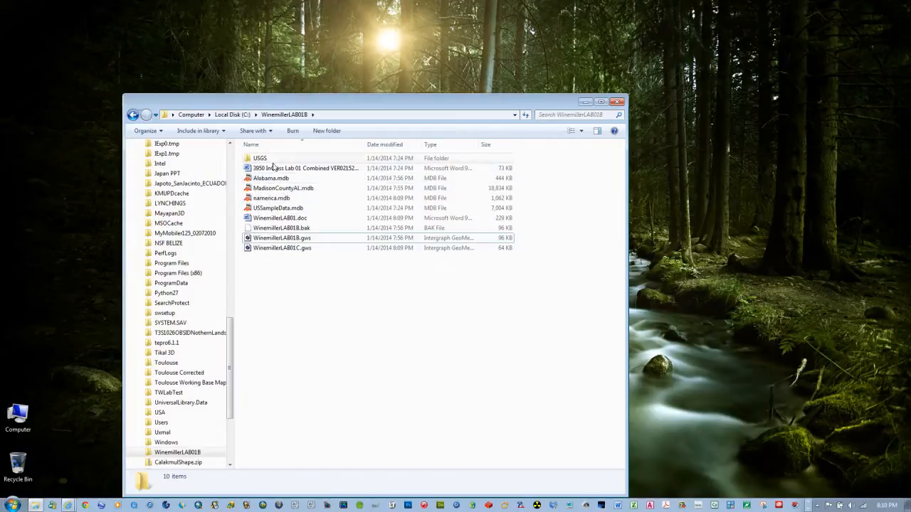
{"action": "left_click", "coordinate": [230, 115]}
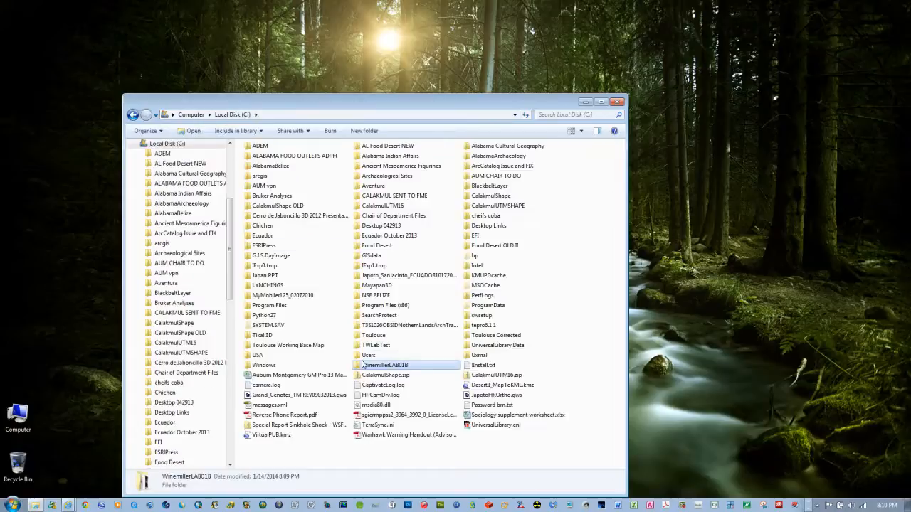
{"action": "right_click", "coordinate": [359, 368]}
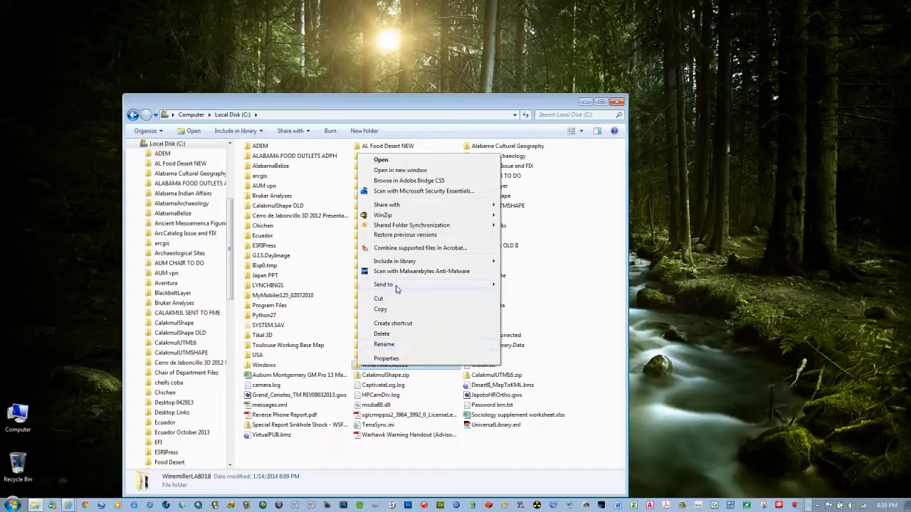
{"action": "mouse_move", "coordinate": [403, 285]}
{"action": "left_click", "coordinate": [523, 297]}
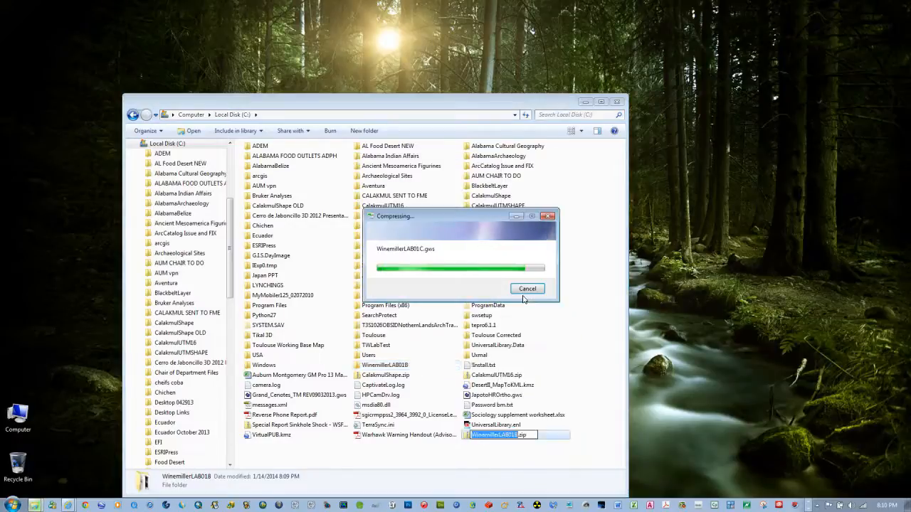
{"action": "left_click", "coordinate": [512, 453]}
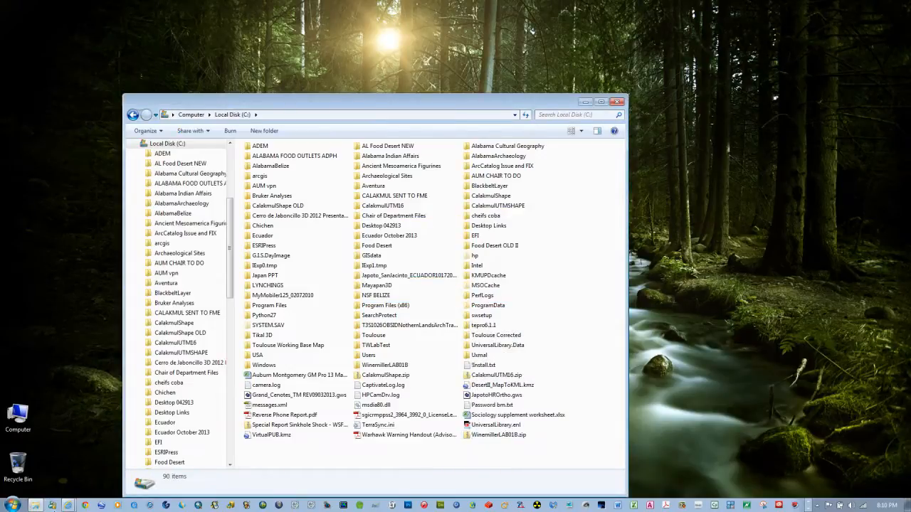
Switch to Blackboard, create a new course message in the course mail and add the instructor as its To recipient.
{"action": "mouse_move", "coordinate": [67, 507]}
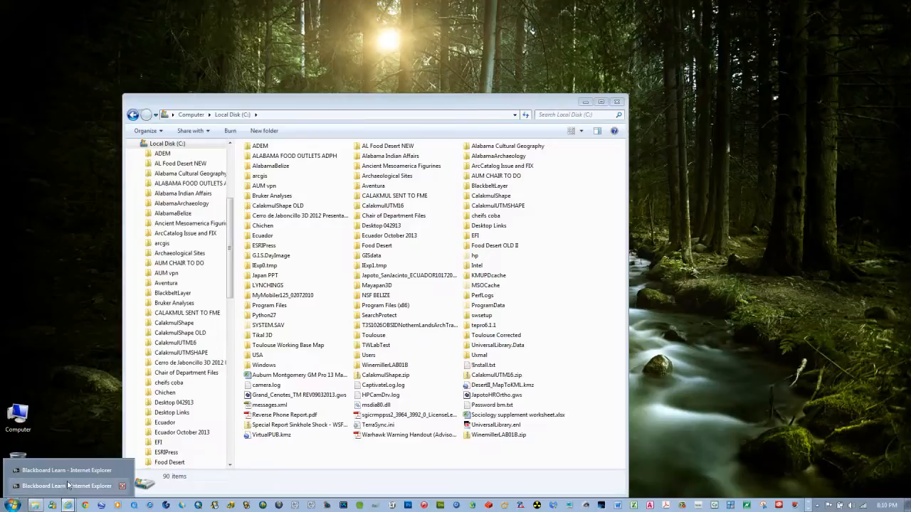
{"action": "left_click", "coordinate": [67, 473]}
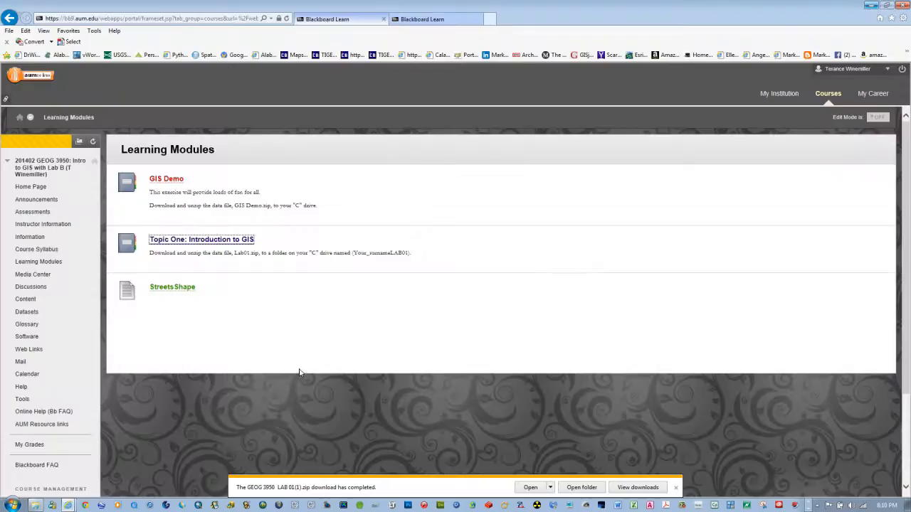
{"action": "left_click", "coordinate": [20, 363]}
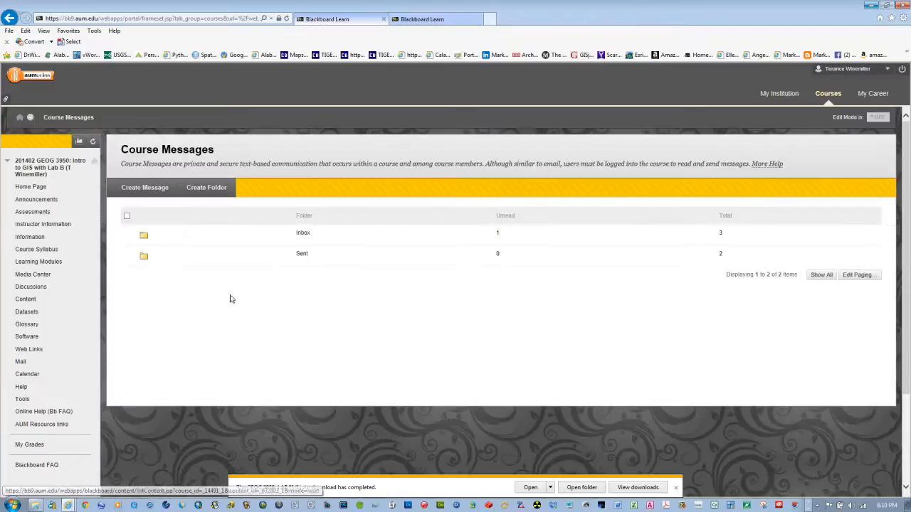
{"action": "left_click", "coordinate": [153, 189]}
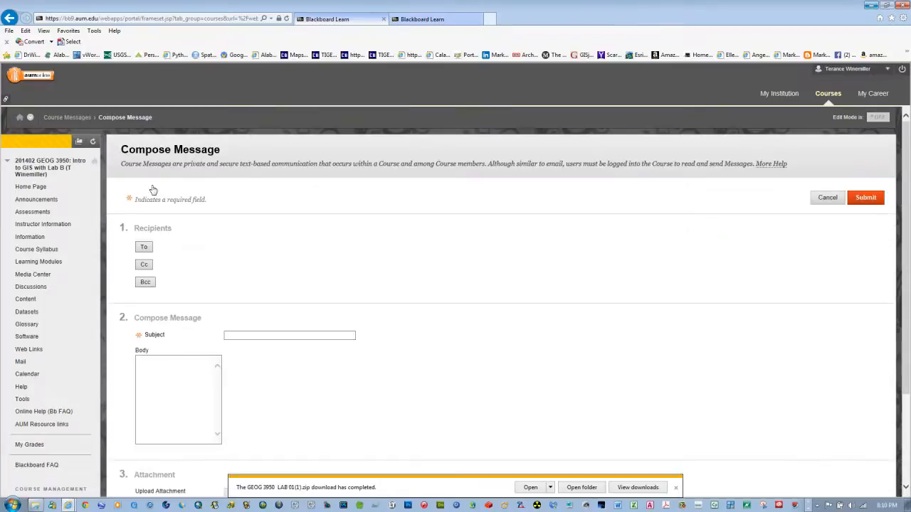
{"action": "left_click", "coordinate": [144, 249]}
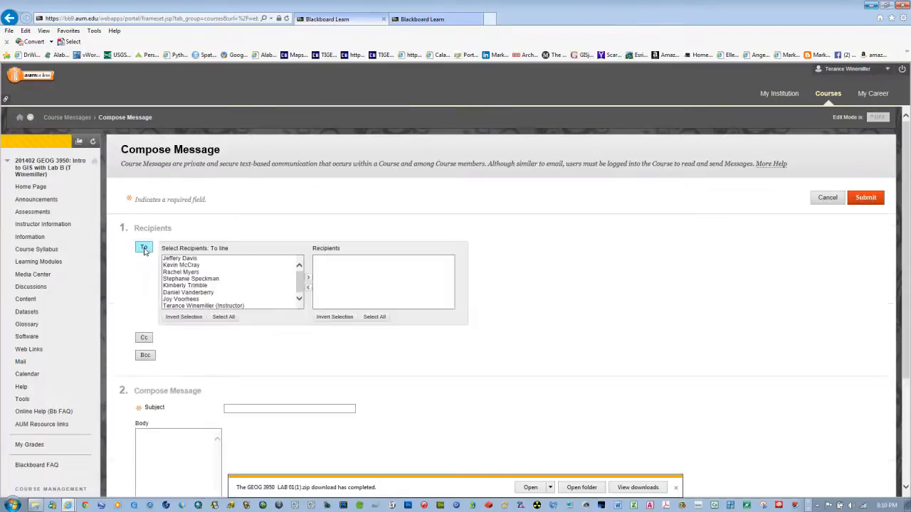
{"action": "left_click", "coordinate": [293, 292]}
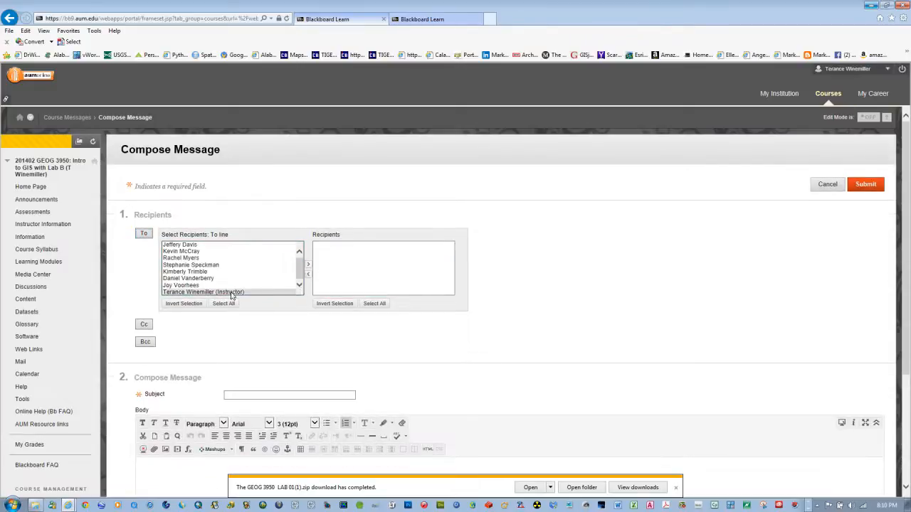
{"action": "left_click", "coordinate": [308, 264]}
Enter the subject "Lab 01 Complete" and the body text "Attached." in the message.
{"action": "left_click", "coordinate": [256, 396]}
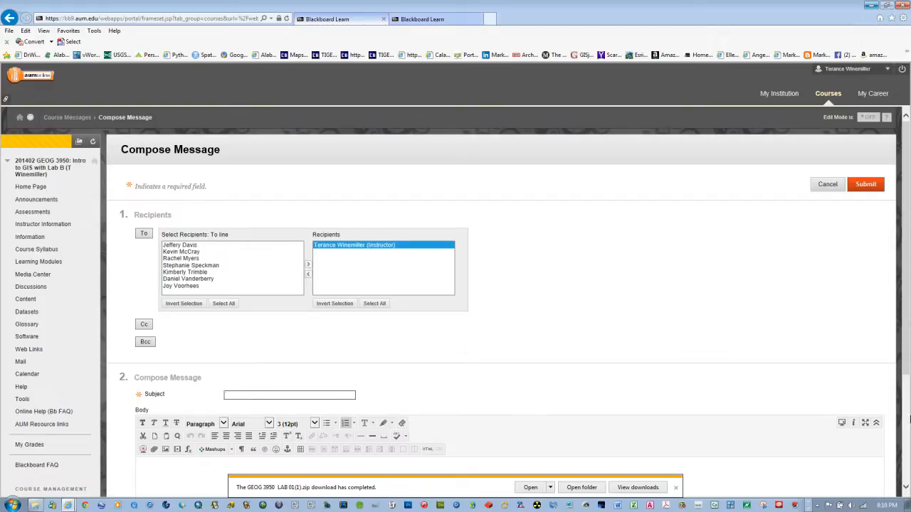
{"action": "type", "text": "Lab 01"}
{"action": "left_click", "coordinate": [176, 463]}
{"action": "type", "text": "Attached."}
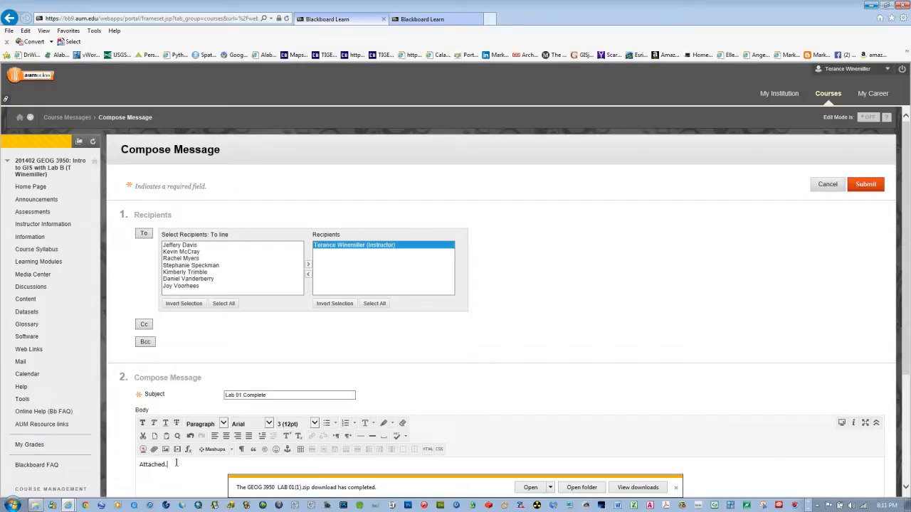
Attach the surname-based LAB01B.zip file from drive C to the message.
{"action": "left_click", "coordinate": [676, 487]}
{"action": "scroll", "coordinate": [667, 367], "scroll_direction": "down", "scroll_amount": 1}
{"action": "scroll", "coordinate": [667, 367], "scroll_direction": "down", "scroll_amount": 1}
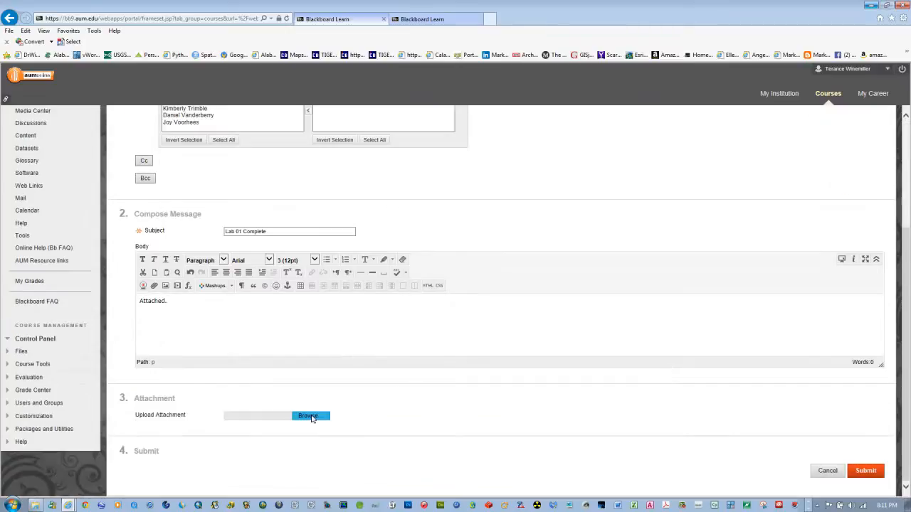
{"action": "left_click", "coordinate": [309, 416]}
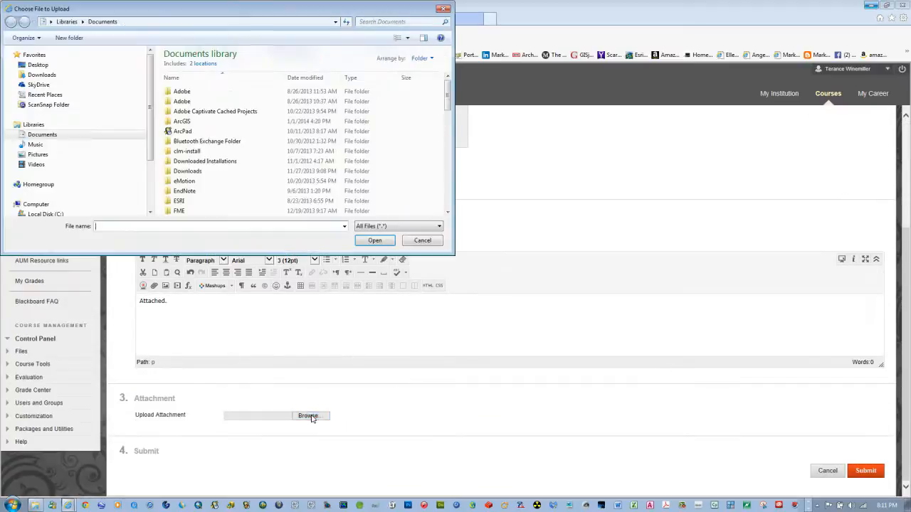
{"action": "left_click", "coordinate": [42, 215]}
{"action": "left_click_drag", "start_coordinate": [447, 67], "coordinate": [452, 169]}
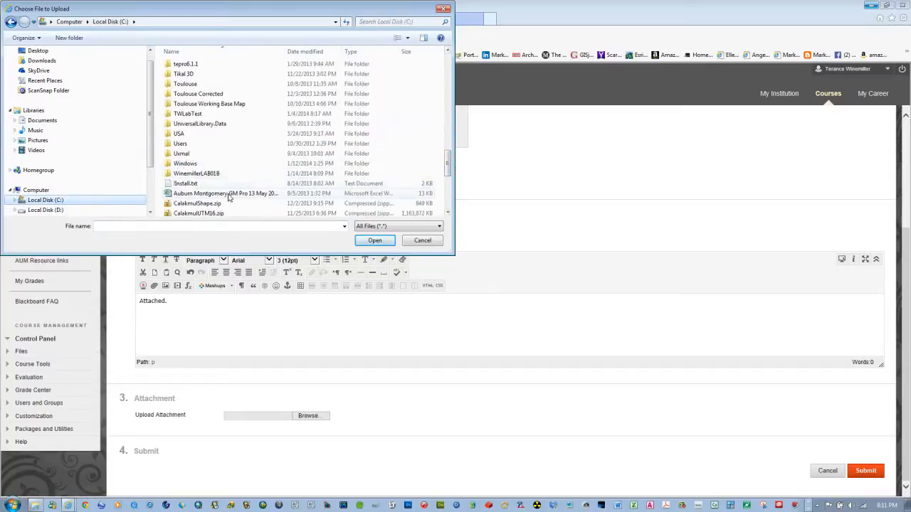
{"action": "left_click_drag", "start_coordinate": [449, 160], "coordinate": [451, 198]}
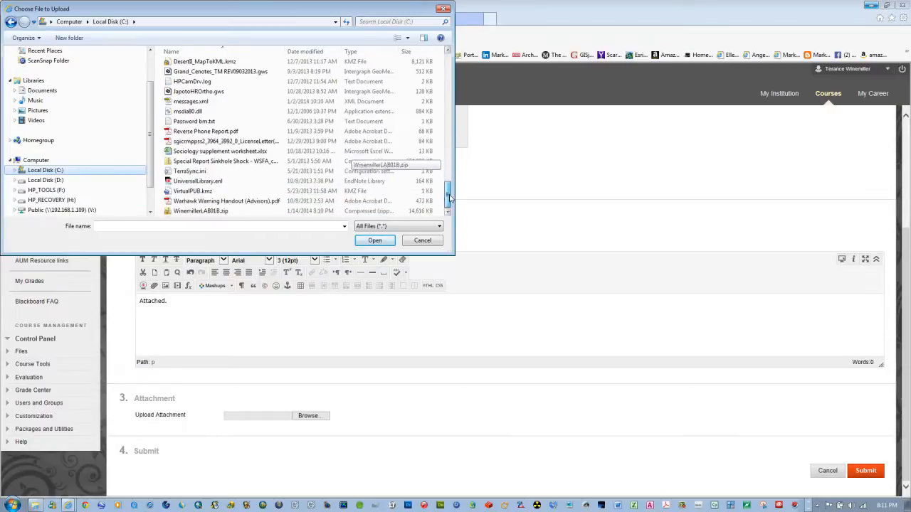
{"action": "left_click", "coordinate": [213, 211]}
{"action": "left_click", "coordinate": [367, 241]}
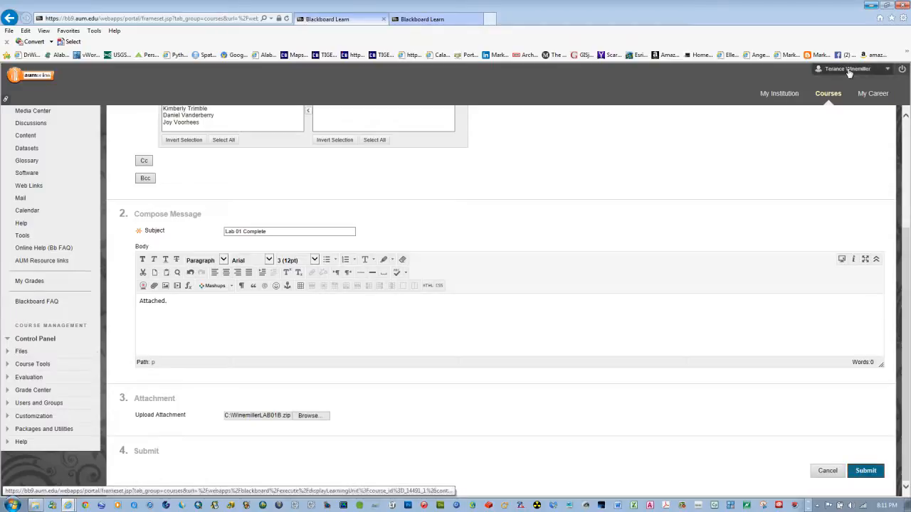
Review the composed message from recipient to attachment and close the second Blackboard browser tab.
{"action": "left_click", "coordinate": [871, 6]}
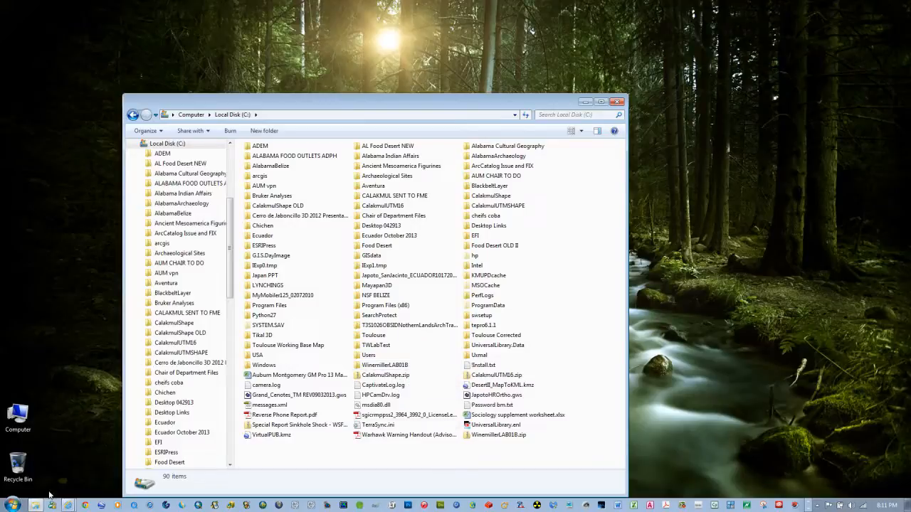
{"action": "mouse_move", "coordinate": [69, 507]}
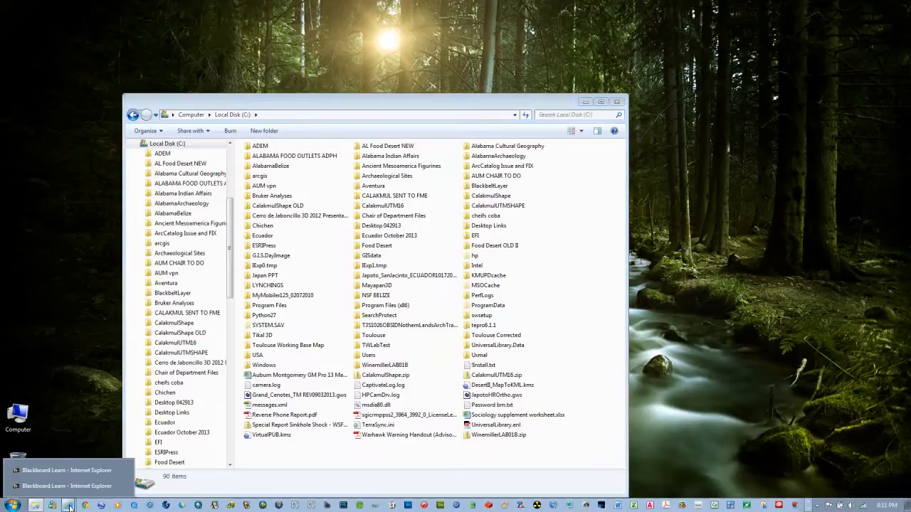
{"action": "left_click", "coordinate": [74, 469]}
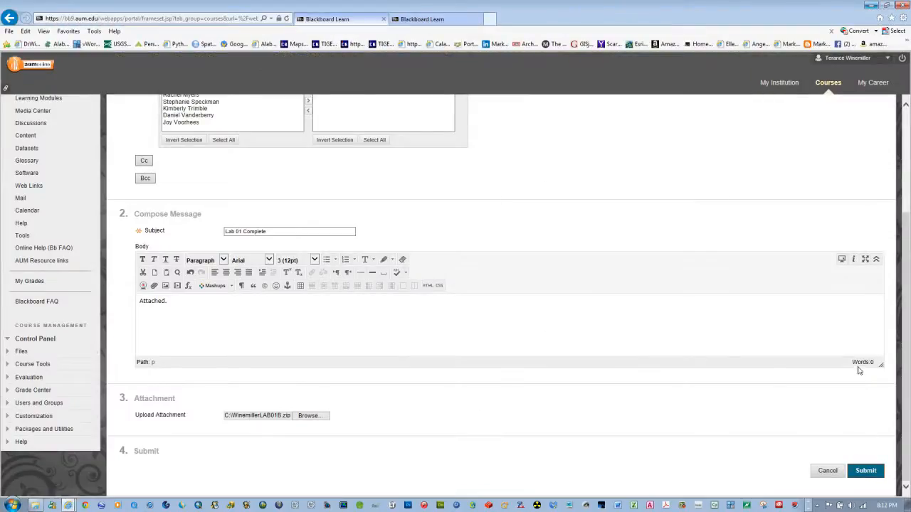
{"action": "left_click_drag", "start_coordinate": [906, 230], "coordinate": [907, 128]}
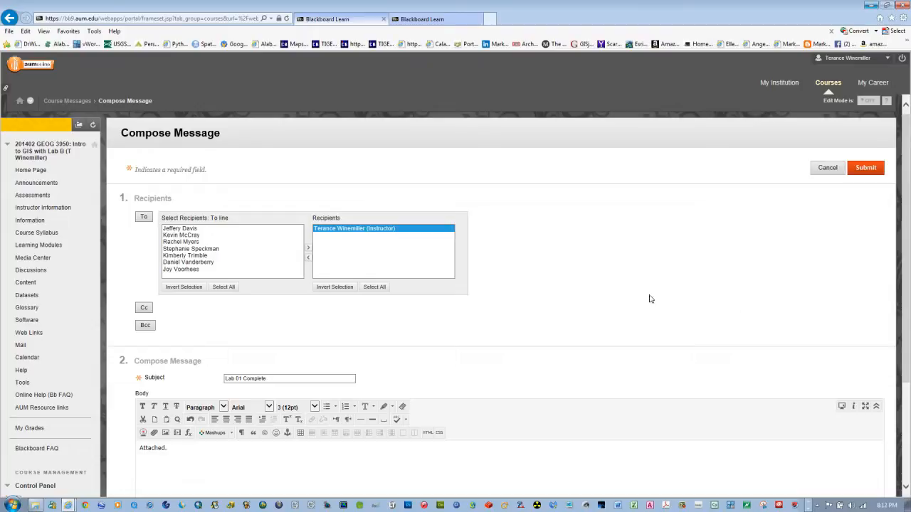
{"action": "scroll", "coordinate": [664, 325], "scroll_direction": "down", "scroll_amount": 4}
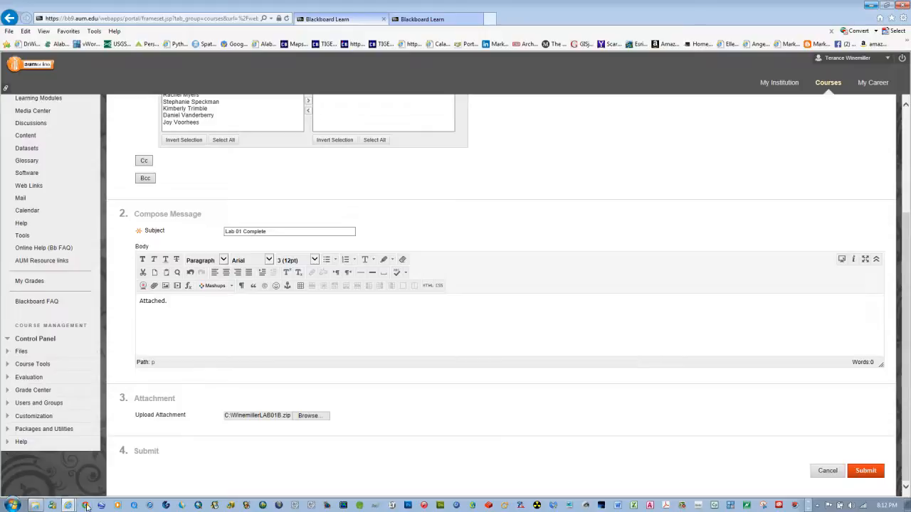
{"action": "mouse_move", "coordinate": [87, 507]}
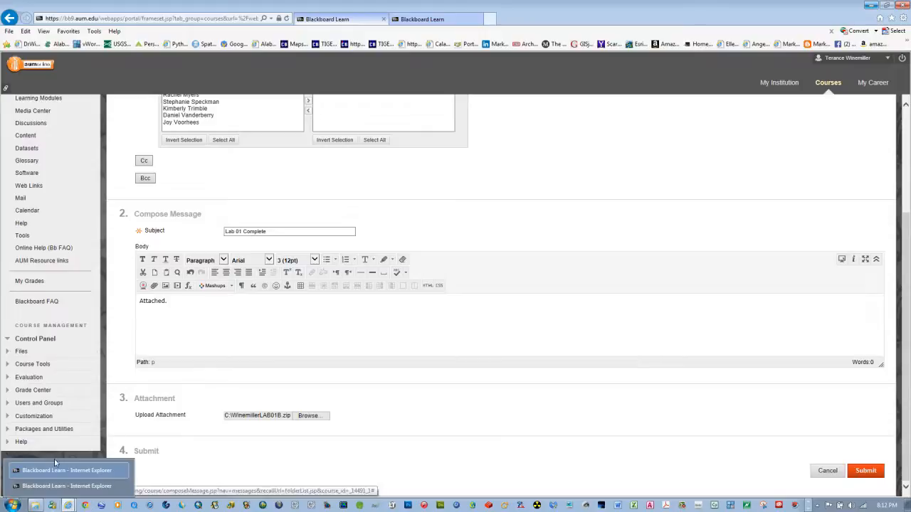
{"action": "left_click", "coordinate": [122, 486]}
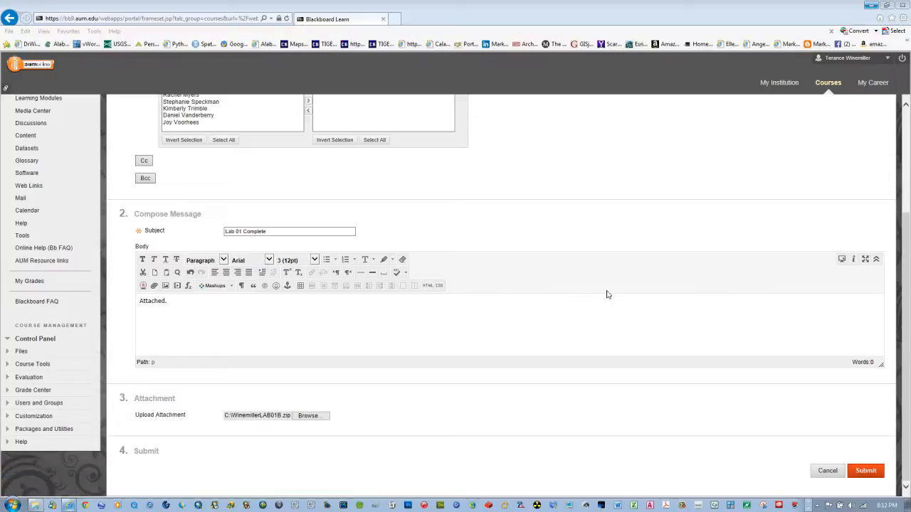
In Windows Explorer, delete the surname-based LAB01B folder from drive C, keeping its zip file, and minimize the window.
{"action": "left_click", "coordinate": [36, 506]}
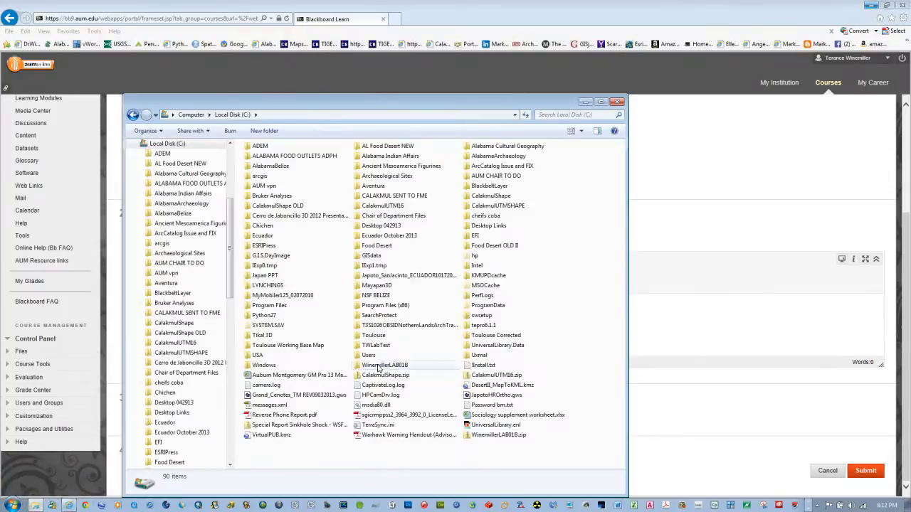
{"action": "right_click", "coordinate": [378, 365]}
{"action": "left_click", "coordinate": [399, 332]}
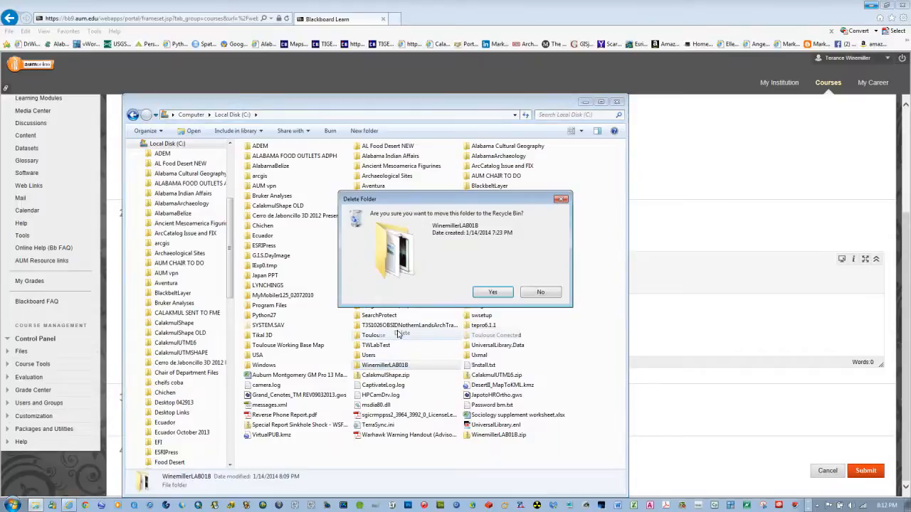
{"action": "left_click", "coordinate": [503, 296]}
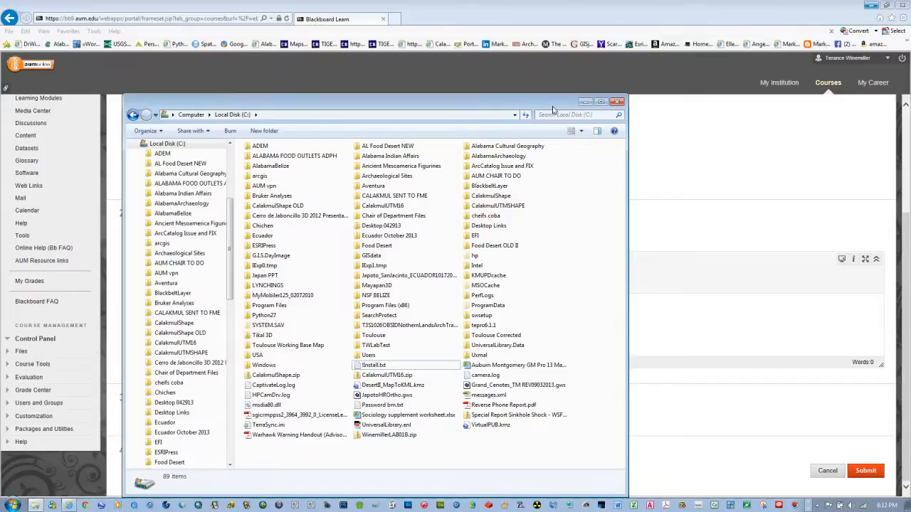
{"action": "left_click", "coordinate": [584, 103]}
Submit the Blackboard course message with its zip attachment to the instructor.
{"action": "left_click", "coordinate": [861, 472]}
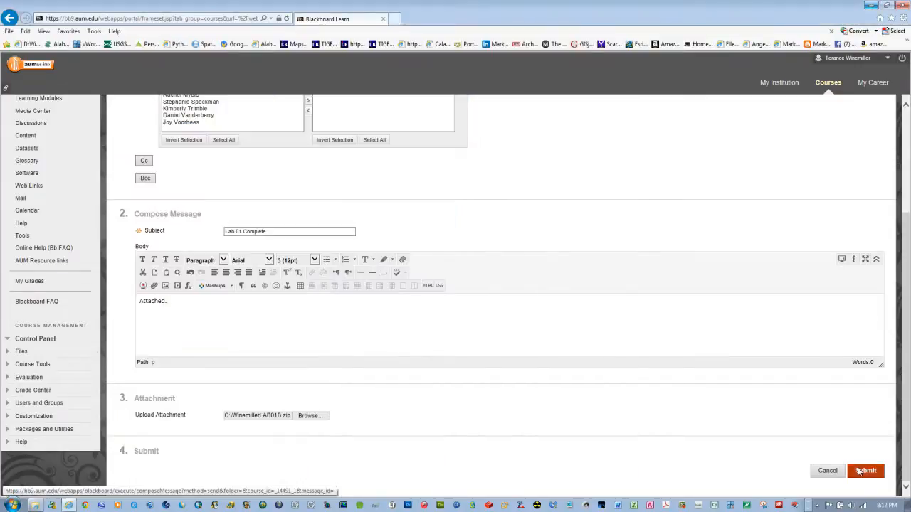
{"action": "left_click", "coordinate": [860, 471]}
{"action": "left_click", "coordinate": [489, 291]}
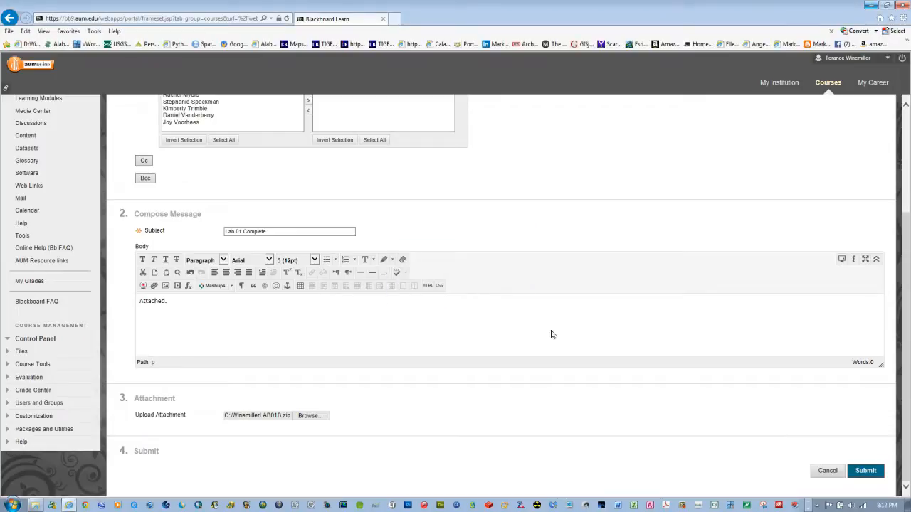
{"action": "left_click_drag", "start_coordinate": [906, 231], "coordinate": [906, 107]}
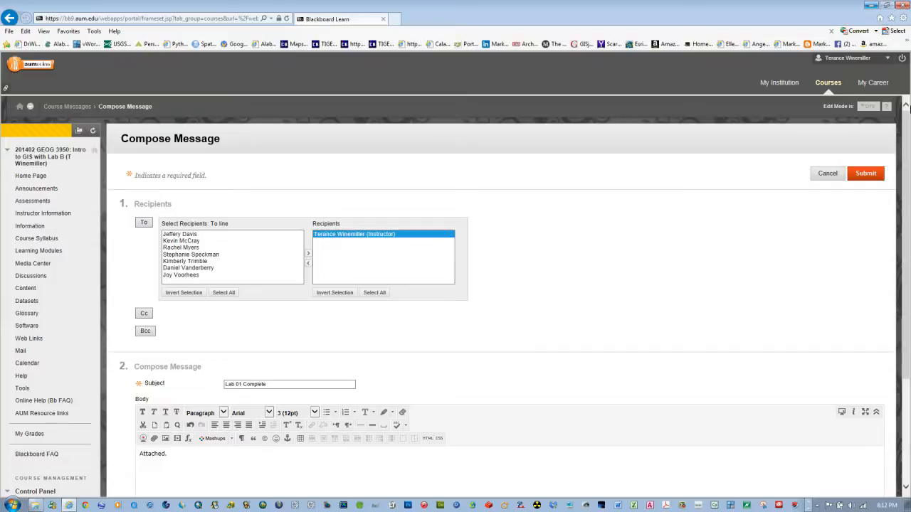
Minimize the browser and empty the Recycle Bin to permanently delete the discarded LAB01B folder.
{"action": "left_click", "coordinate": [870, 6]}
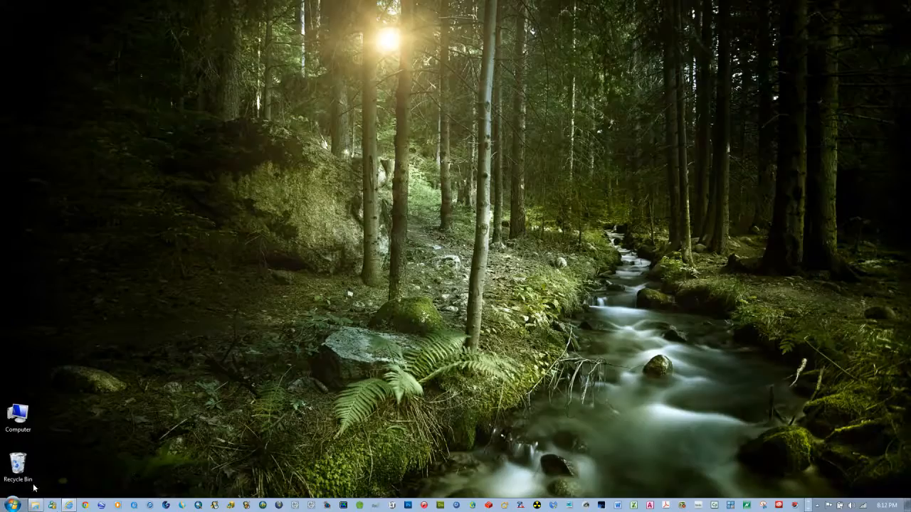
{"action": "right_click", "coordinate": [32, 469]}
{"action": "left_click", "coordinate": [69, 426]}
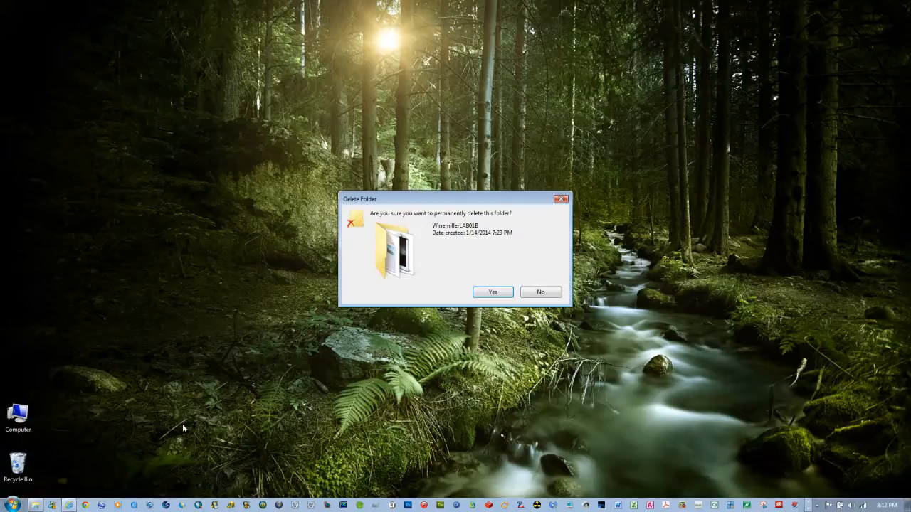
{"action": "left_click", "coordinate": [492, 292]}
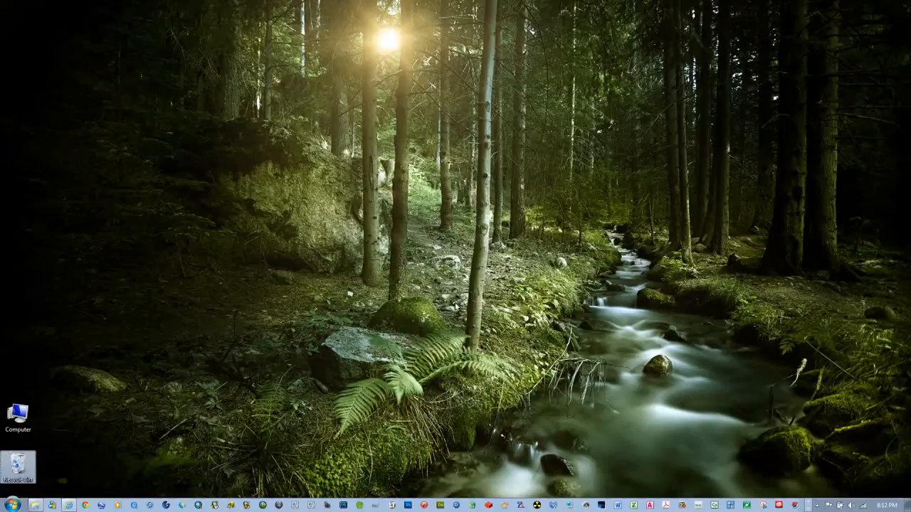
Return to Blackboard and open the "Lab 01 Complete" message from the course inbox.
{"action": "left_click", "coordinate": [69, 504]}
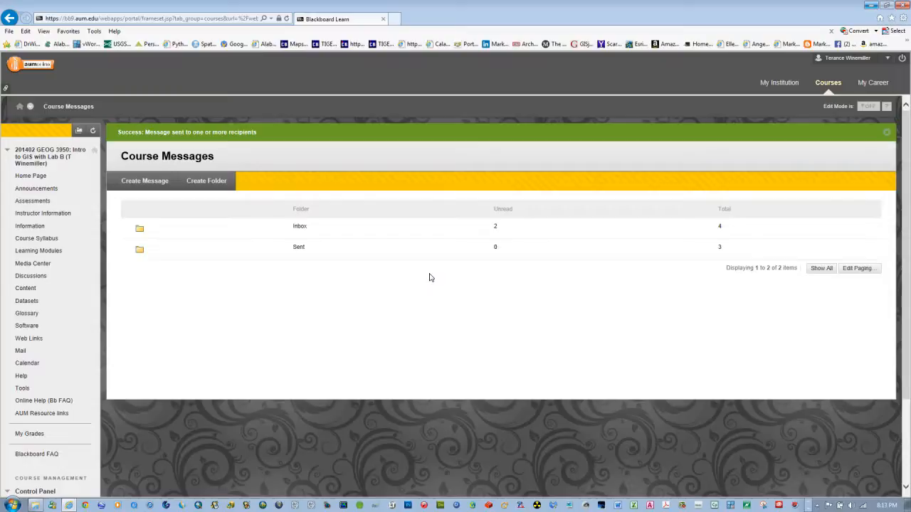
{"action": "left_click", "coordinate": [300, 226]}
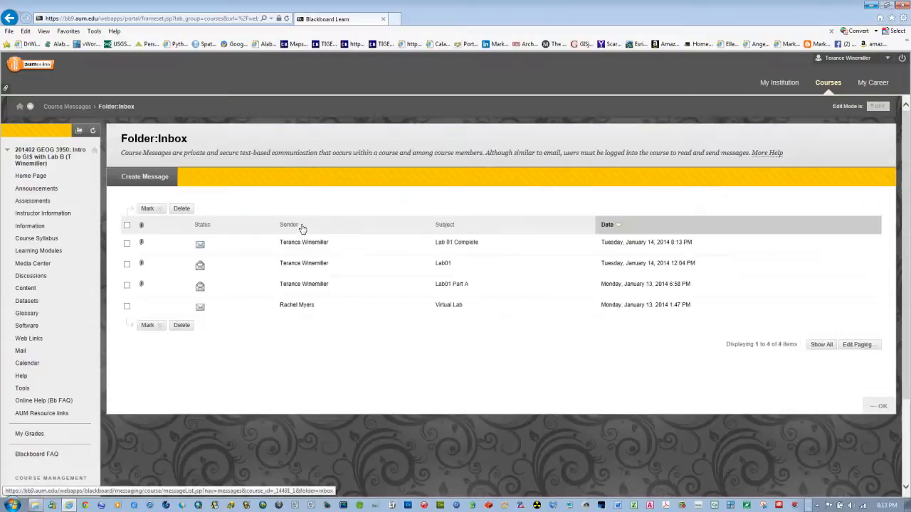
{"action": "left_click", "coordinate": [483, 244]}
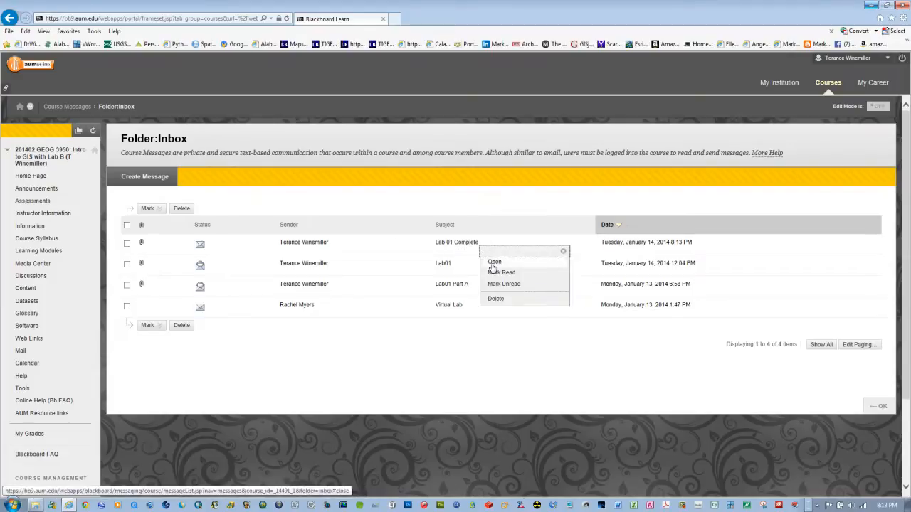
{"action": "left_click", "coordinate": [490, 269]}
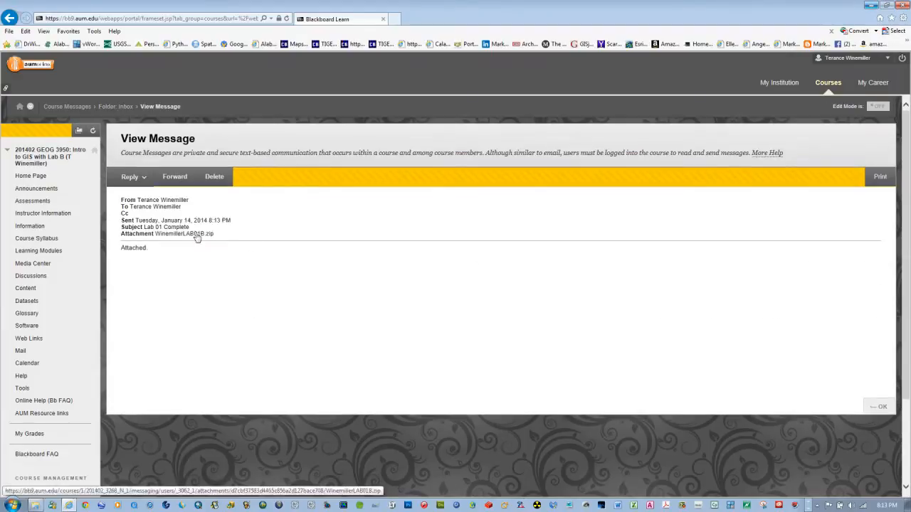
{"action": "right_click", "coordinate": [187, 236]}
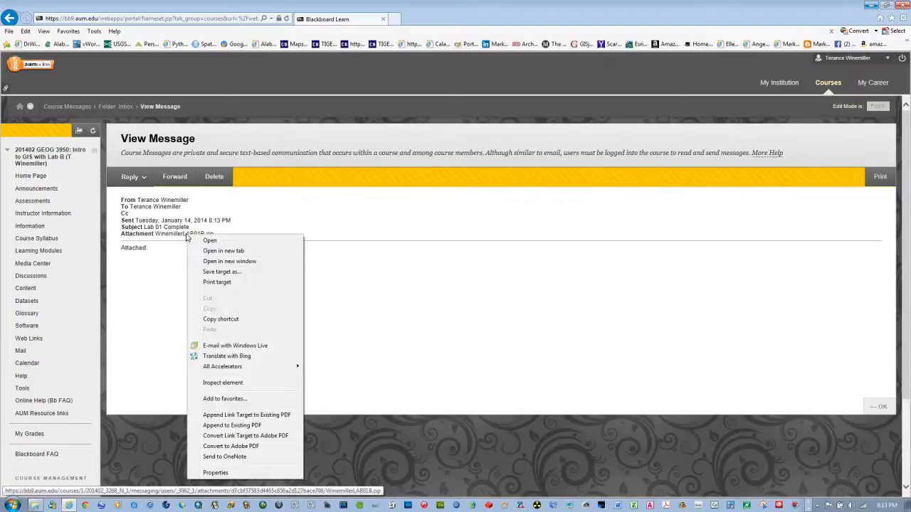
{"action": "left_click", "coordinate": [228, 271]}
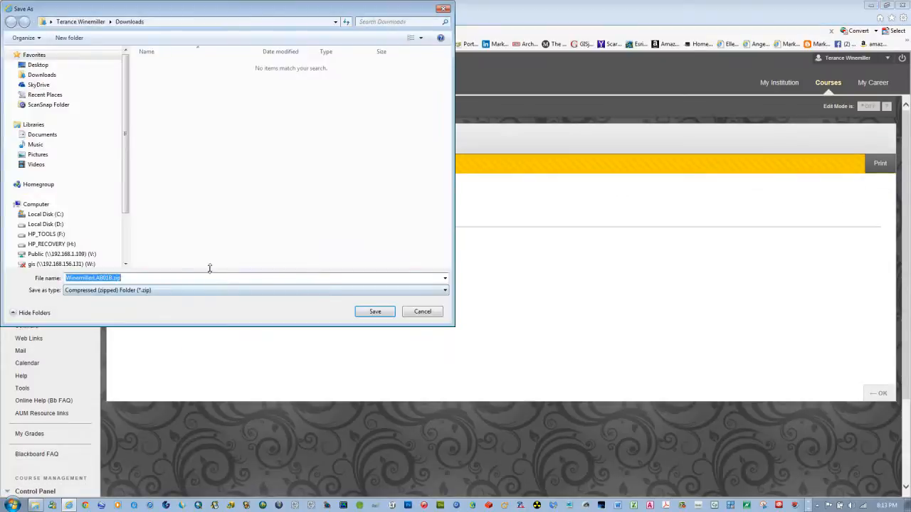
{"action": "left_click", "coordinate": [39, 66]}
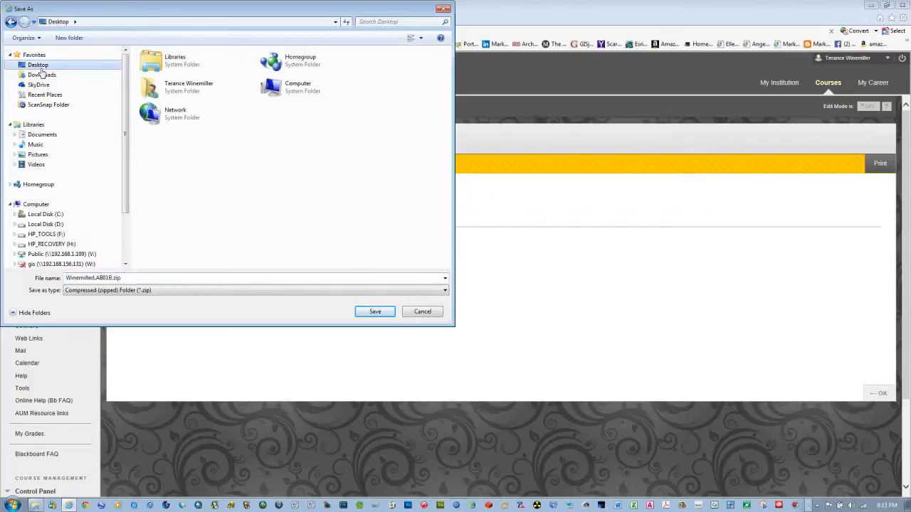
{"action": "left_click", "coordinate": [422, 314]}
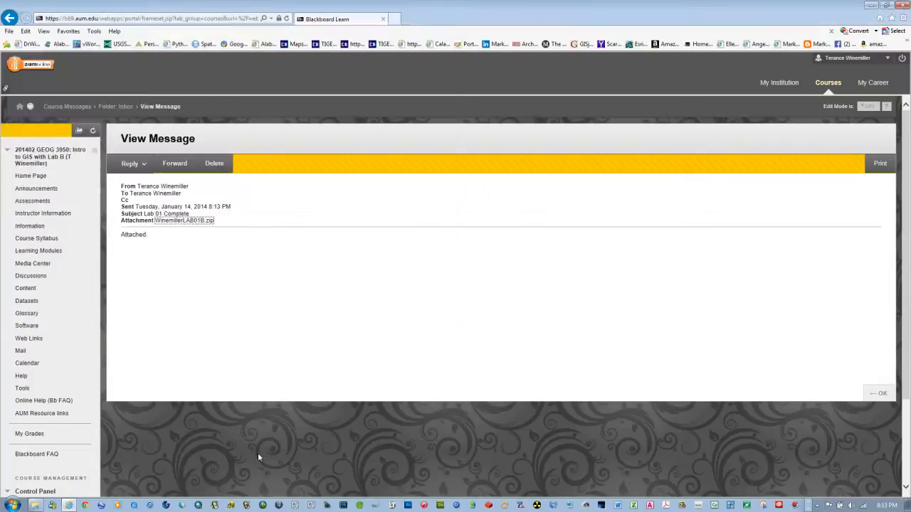
In Windows Explorer, append OLD to the name of the surname-based LAB01B zip file on drive C, and minimize the window.
{"action": "left_click", "coordinate": [34, 505]}
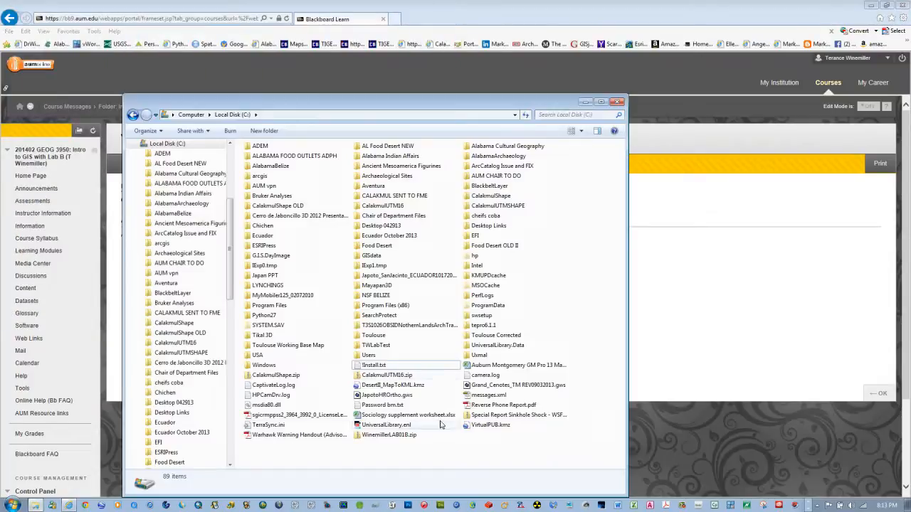
{"action": "left_click", "coordinate": [384, 438]}
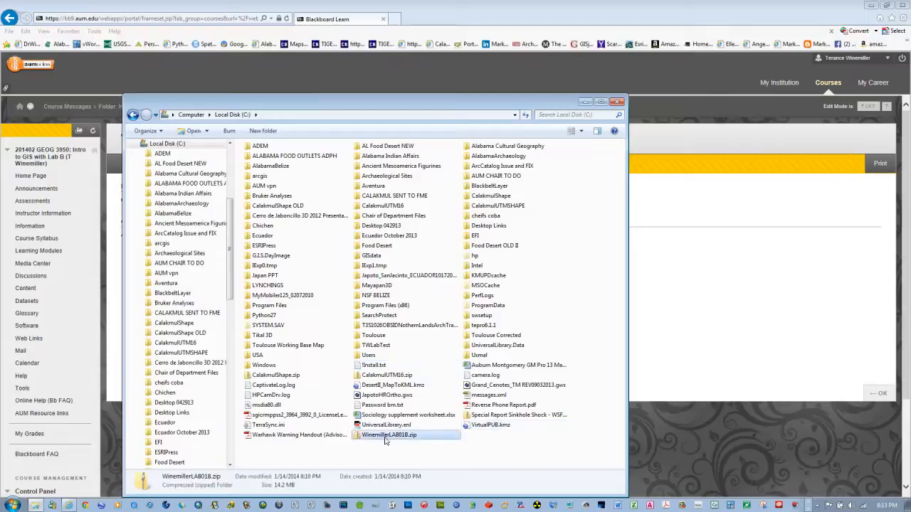
{"action": "left_click", "coordinate": [404, 439]}
{"action": "left_click", "coordinate": [410, 436]}
{"action": "type", "text": "OLD"}
{"action": "left_click", "coordinate": [446, 453]}
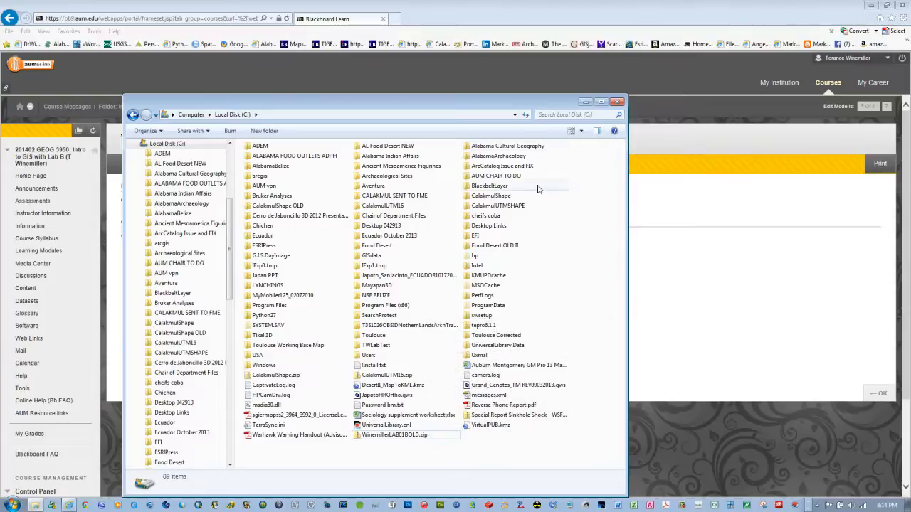
{"action": "left_click", "coordinate": [585, 102]}
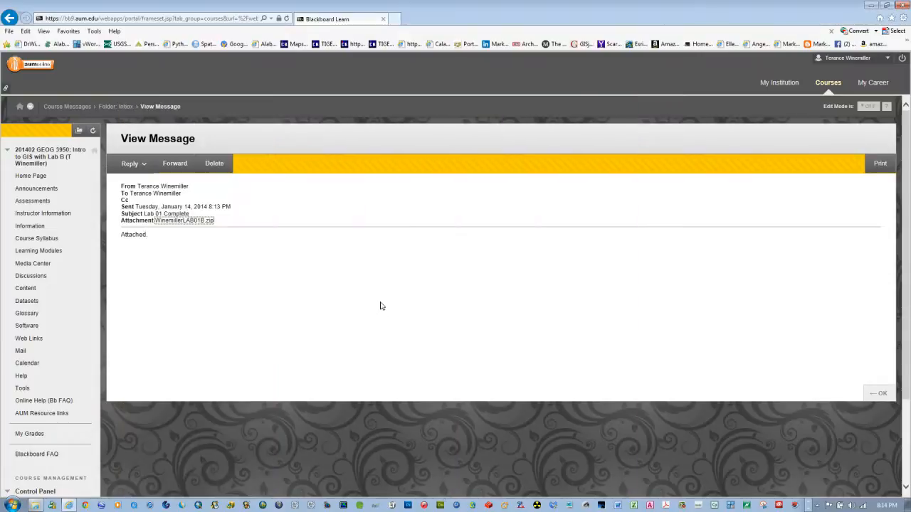
Save the message's LAB01B zip attachment to Local Disk (C:), dismiss the download notification and close the browser.
{"action": "right_click", "coordinate": [176, 222]}
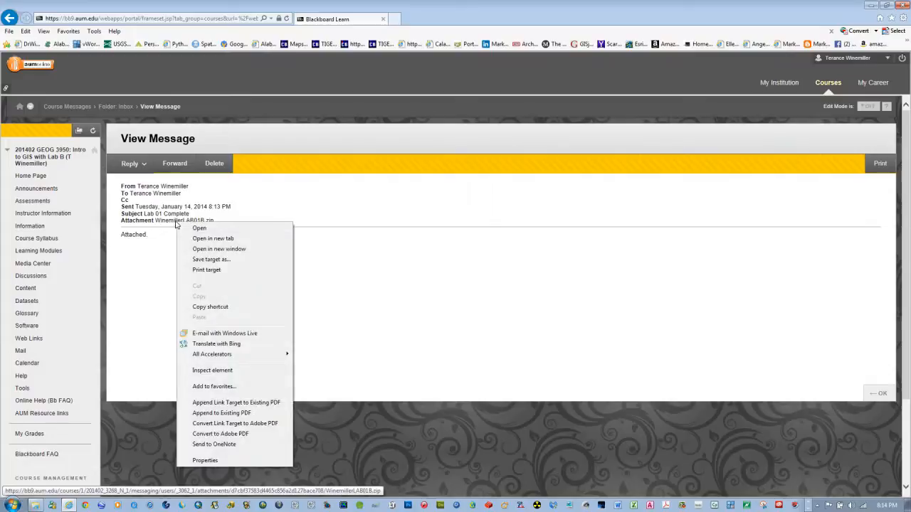
{"action": "left_click", "coordinate": [210, 260]}
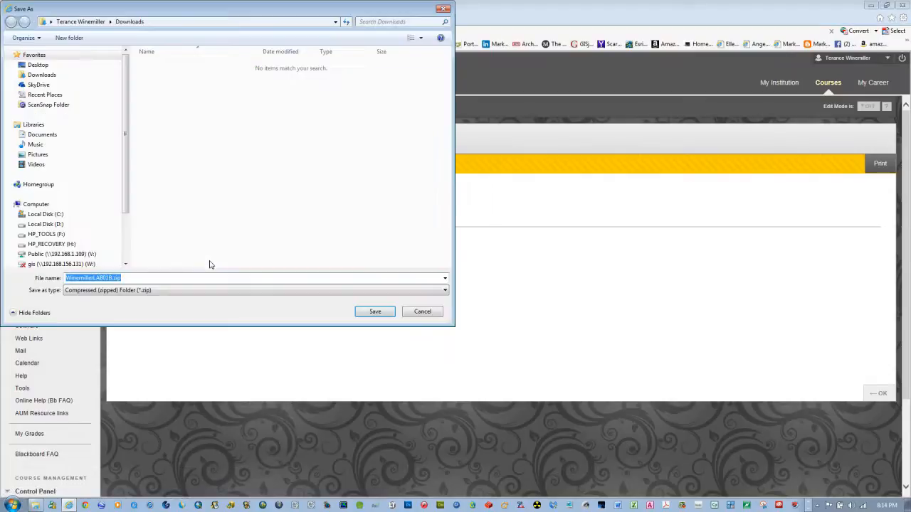
{"action": "left_click", "coordinate": [43, 214]}
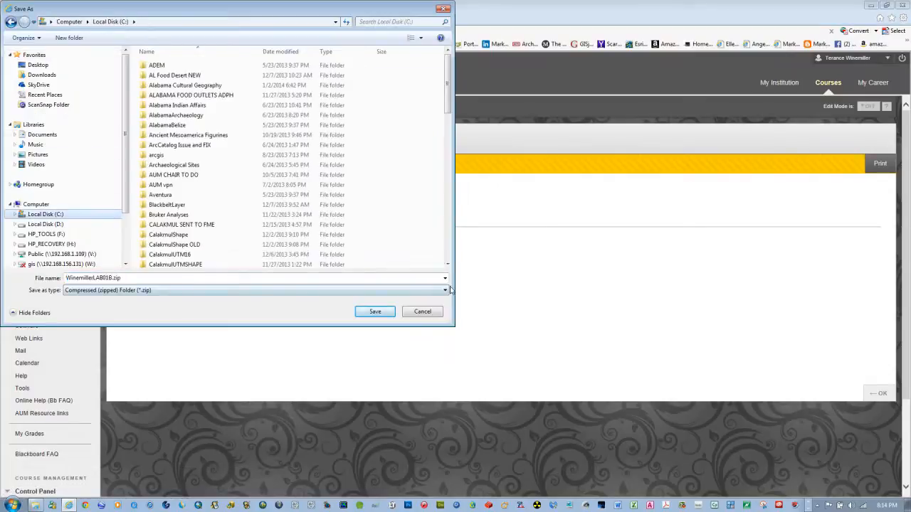
{"action": "left_click", "coordinate": [378, 312]}
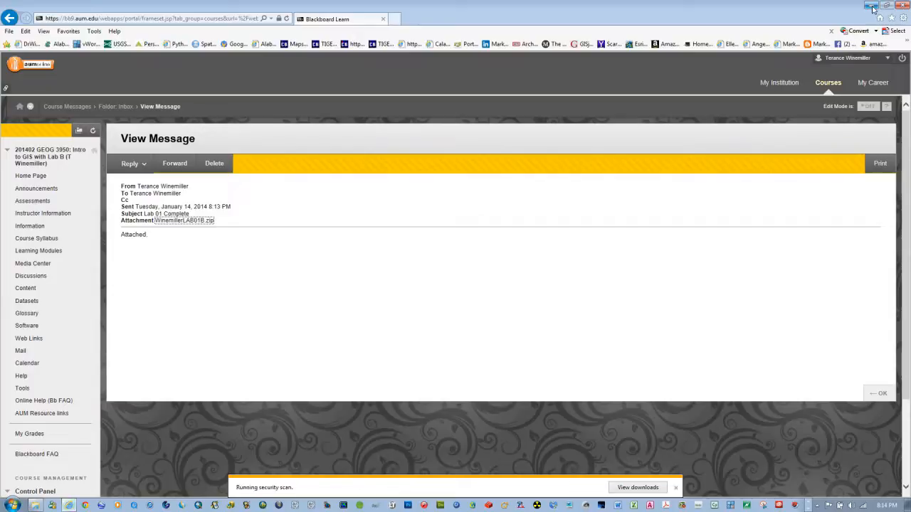
{"action": "left_click", "coordinate": [675, 487]}
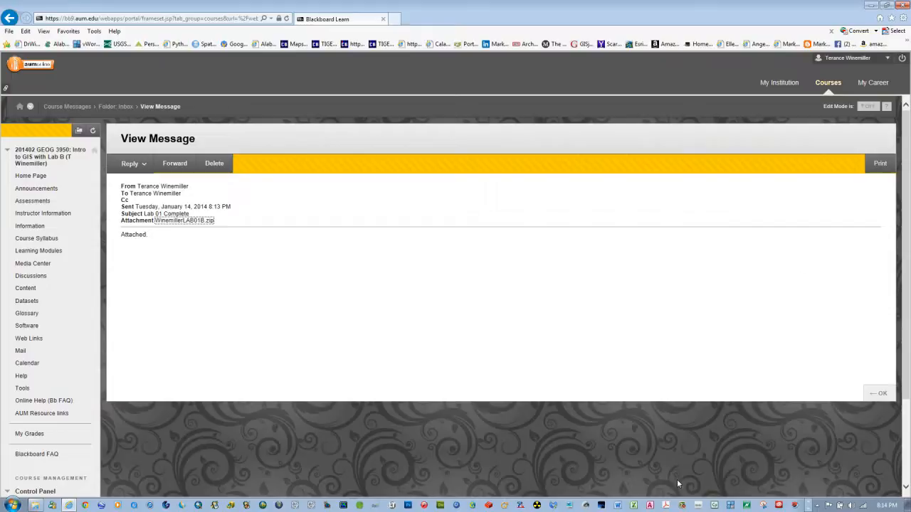
{"action": "left_click", "coordinate": [899, 6]}
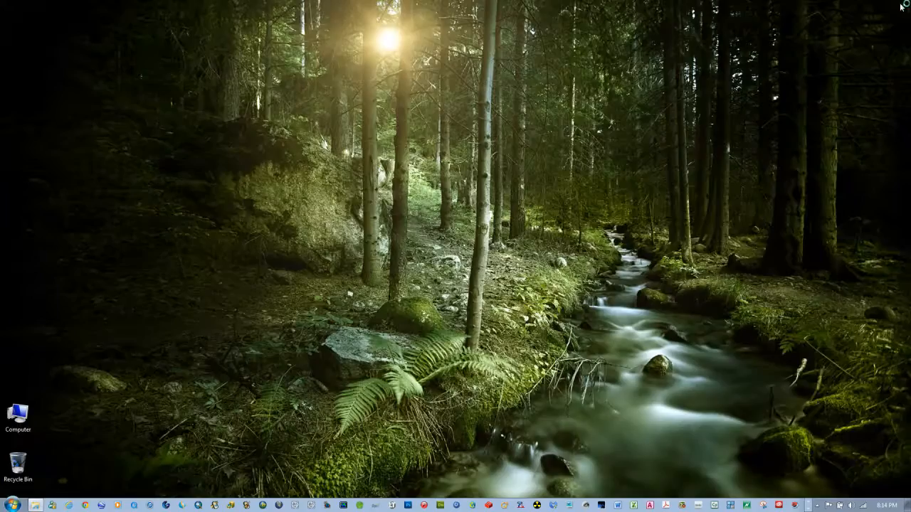
In Windows Explorer, copy the LAB01B folder out of the downloaded zip file and paste it onto drive C.
{"action": "left_click", "coordinate": [34, 505]}
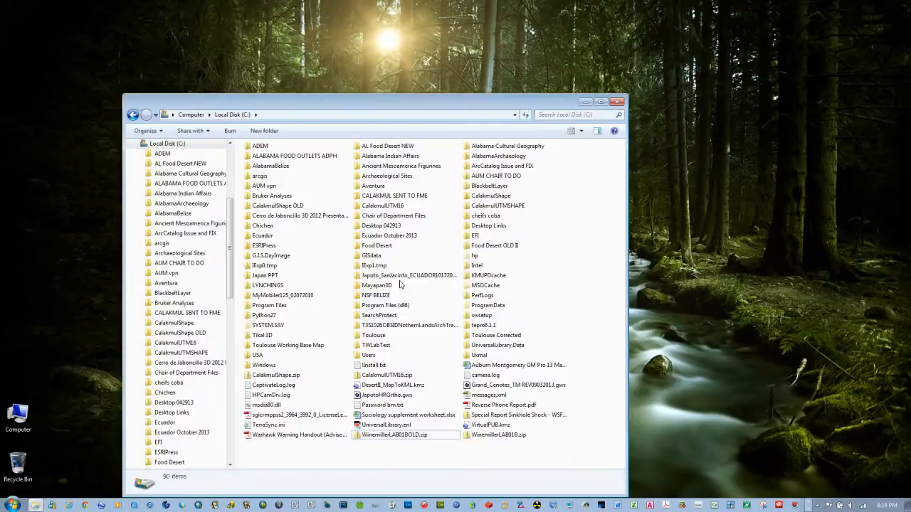
{"action": "double_click", "coordinate": [473, 436]}
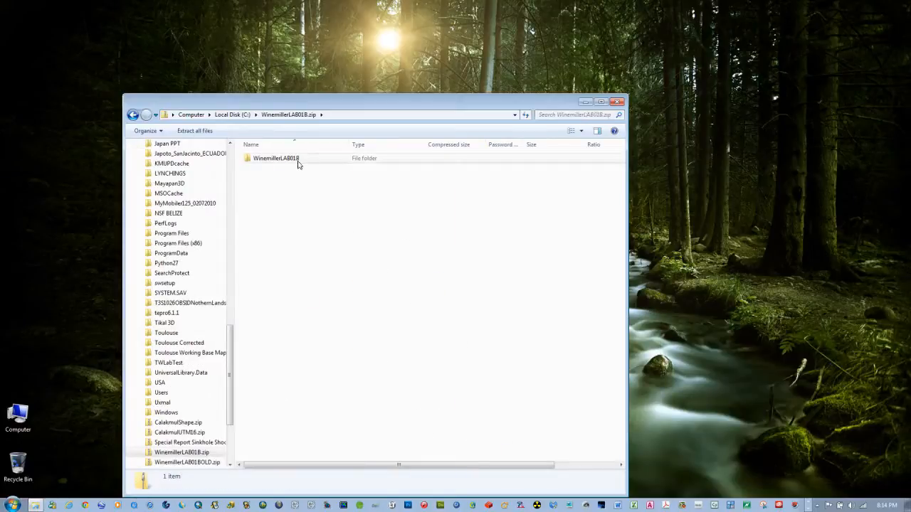
{"action": "left_click_drag", "start_coordinate": [298, 160], "coordinate": [247, 160]}
{"action": "right_click", "coordinate": [247, 160]}
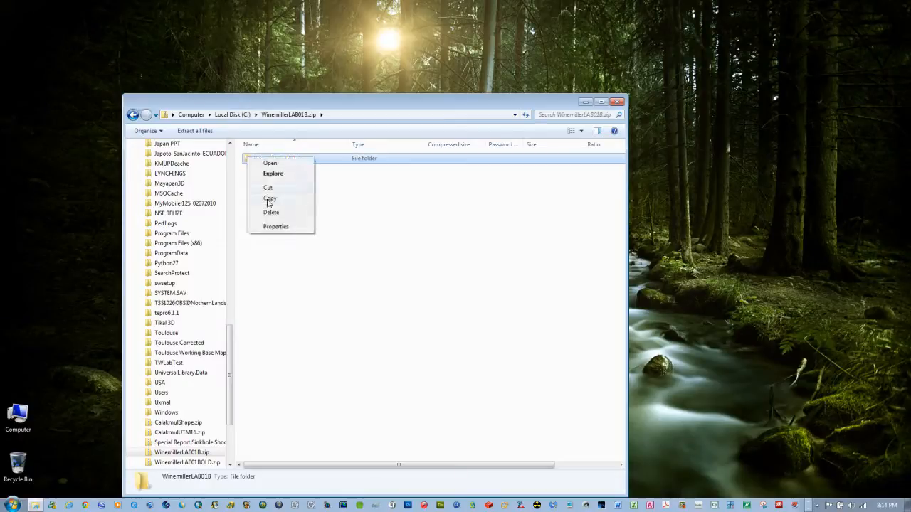
{"action": "left_click", "coordinate": [269, 199]}
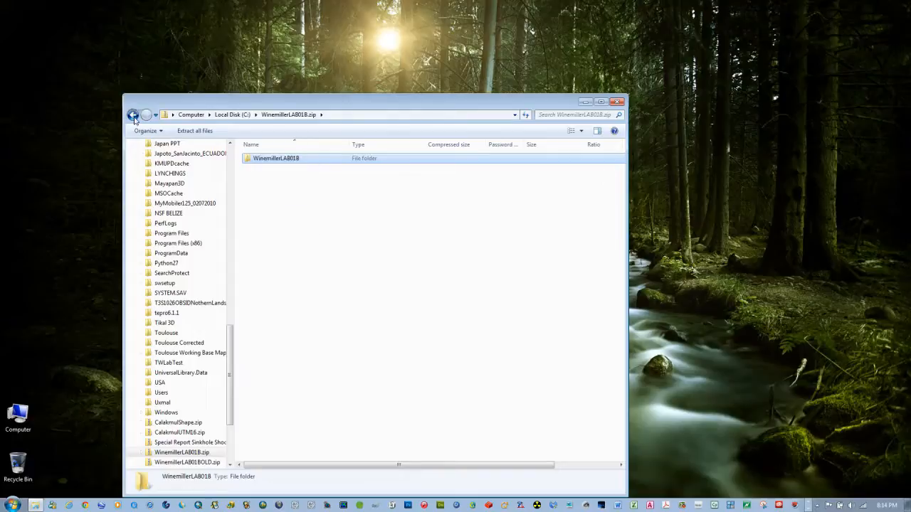
{"action": "left_click", "coordinate": [132, 115]}
{"action": "right_click", "coordinate": [453, 453]}
{"action": "left_click", "coordinate": [475, 372]}
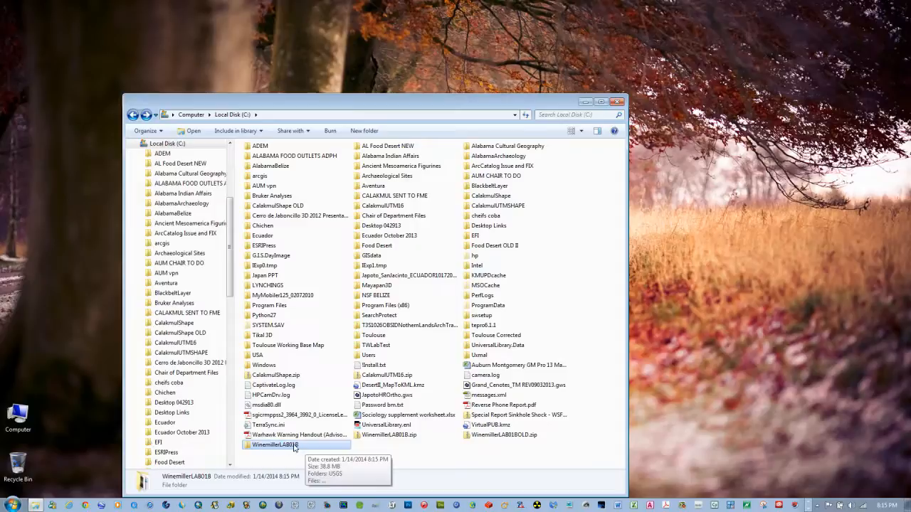
Check the extracted LAB01B folder by opening its LAB01B.gws and LAB01C.gws workspaces in GeoMedia, closing each one.
{"action": "left_click", "coordinate": [252, 457]}
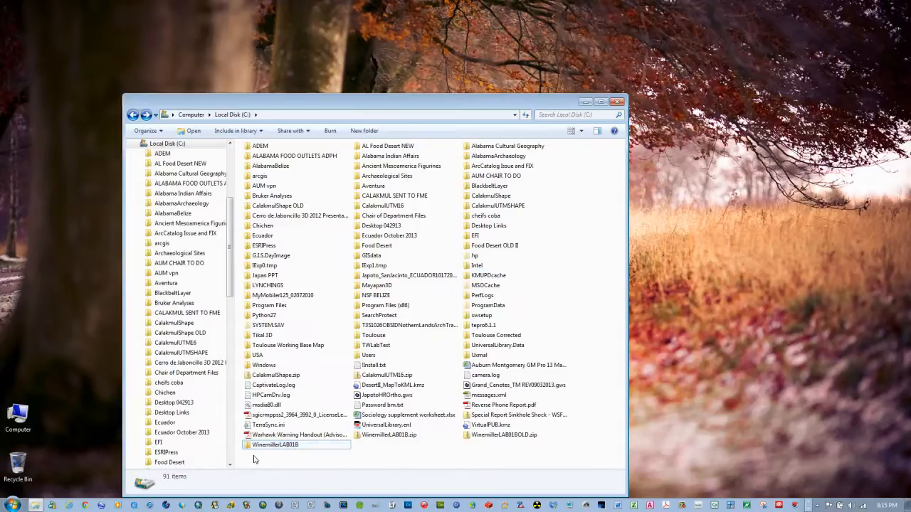
{"action": "double_click", "coordinate": [248, 447]}
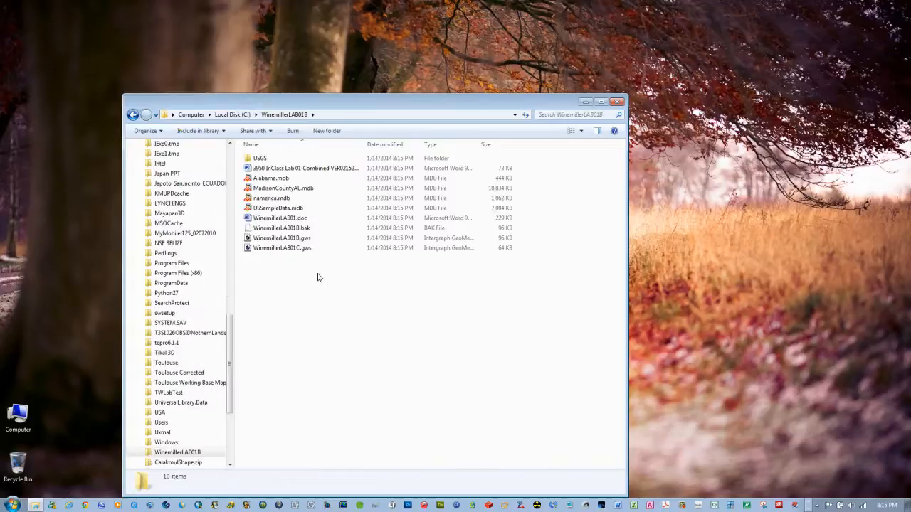
{"action": "double_click", "coordinate": [278, 239]}
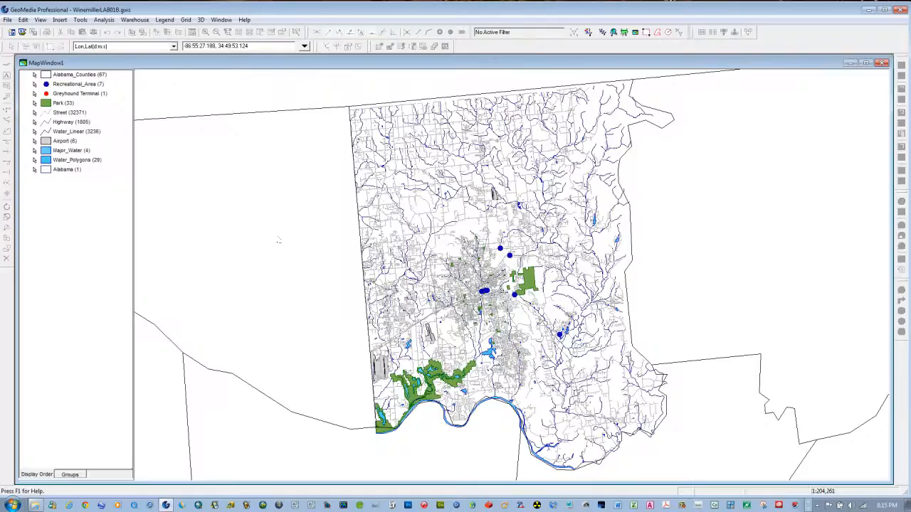
{"action": "left_click", "coordinate": [903, 9]}
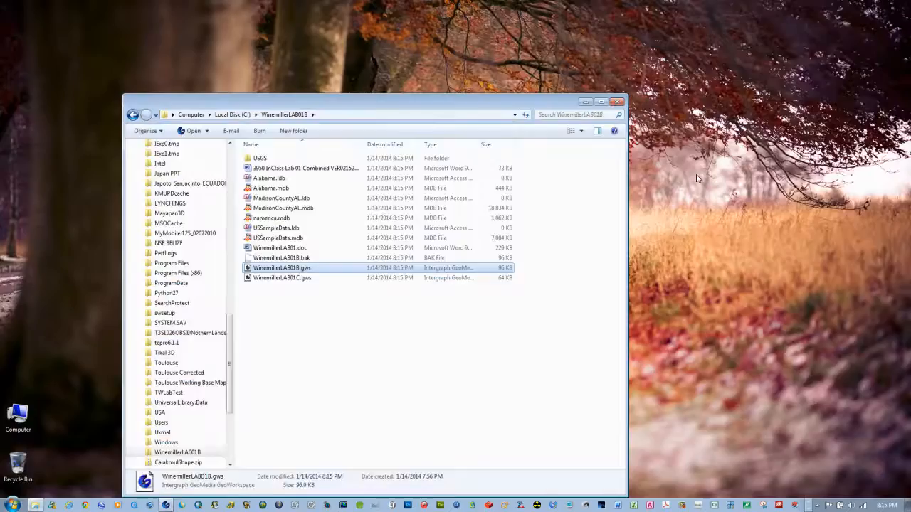
{"action": "double_click", "coordinate": [281, 249]}
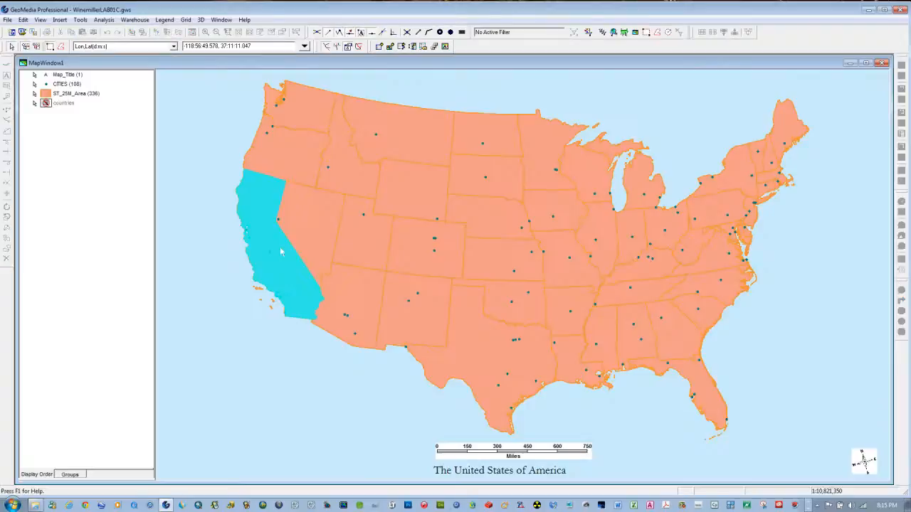
{"action": "left_click", "coordinate": [906, 10]}
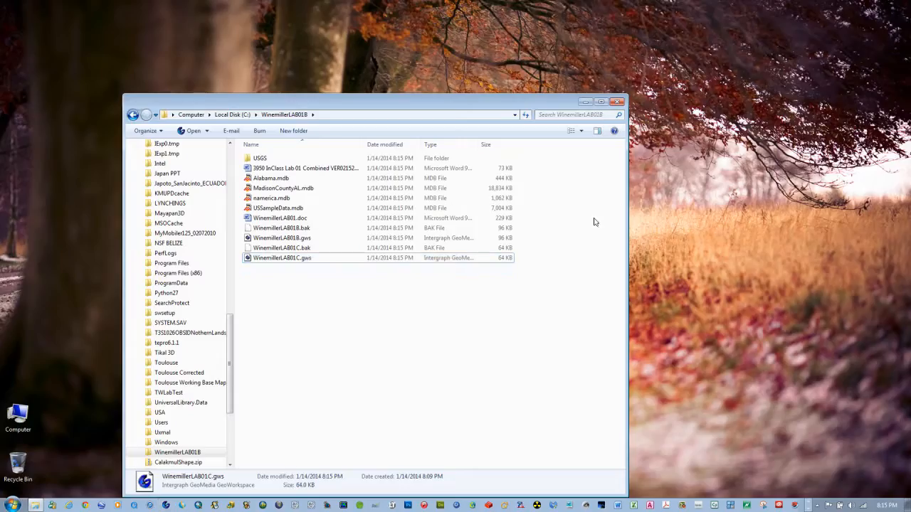